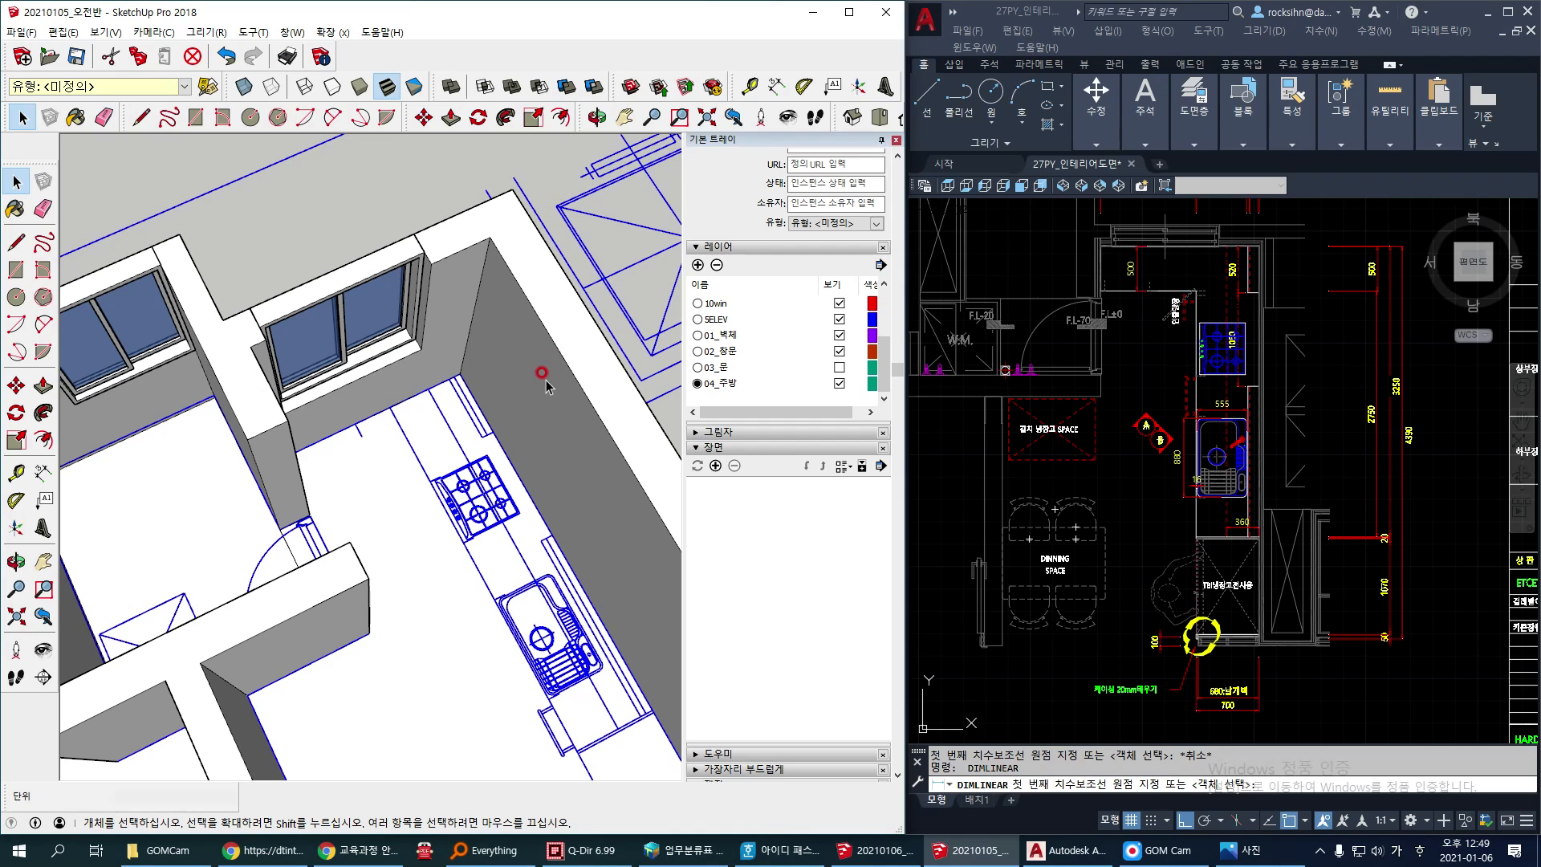
# Step: Lock the imported floor plan component and the wall group
pyautogui.click(543, 367)
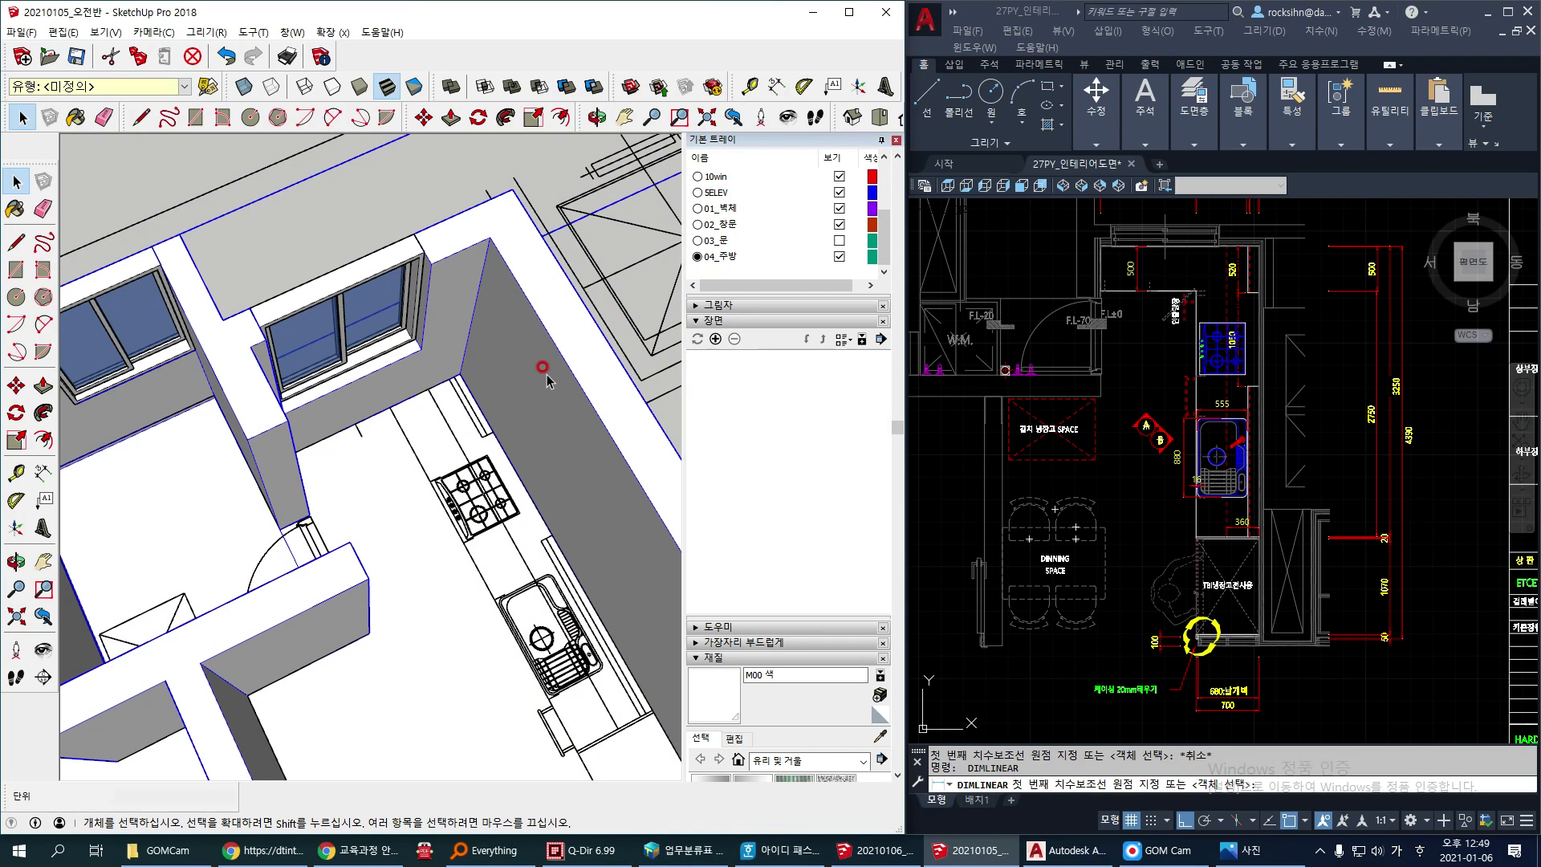
pyautogui.rightClick(615, 178)
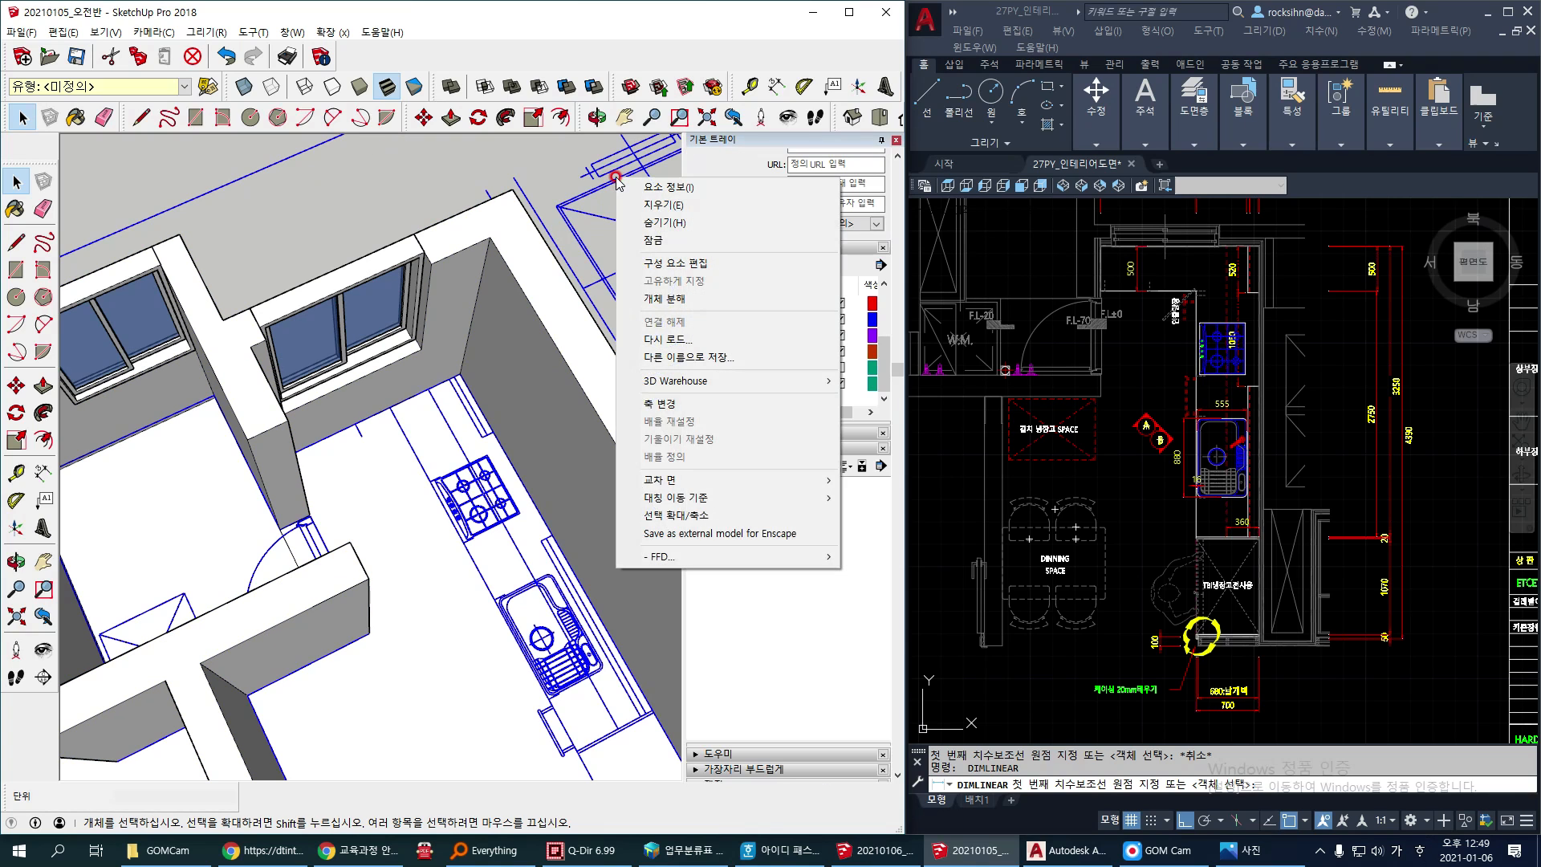
pyautogui.click(647, 241)
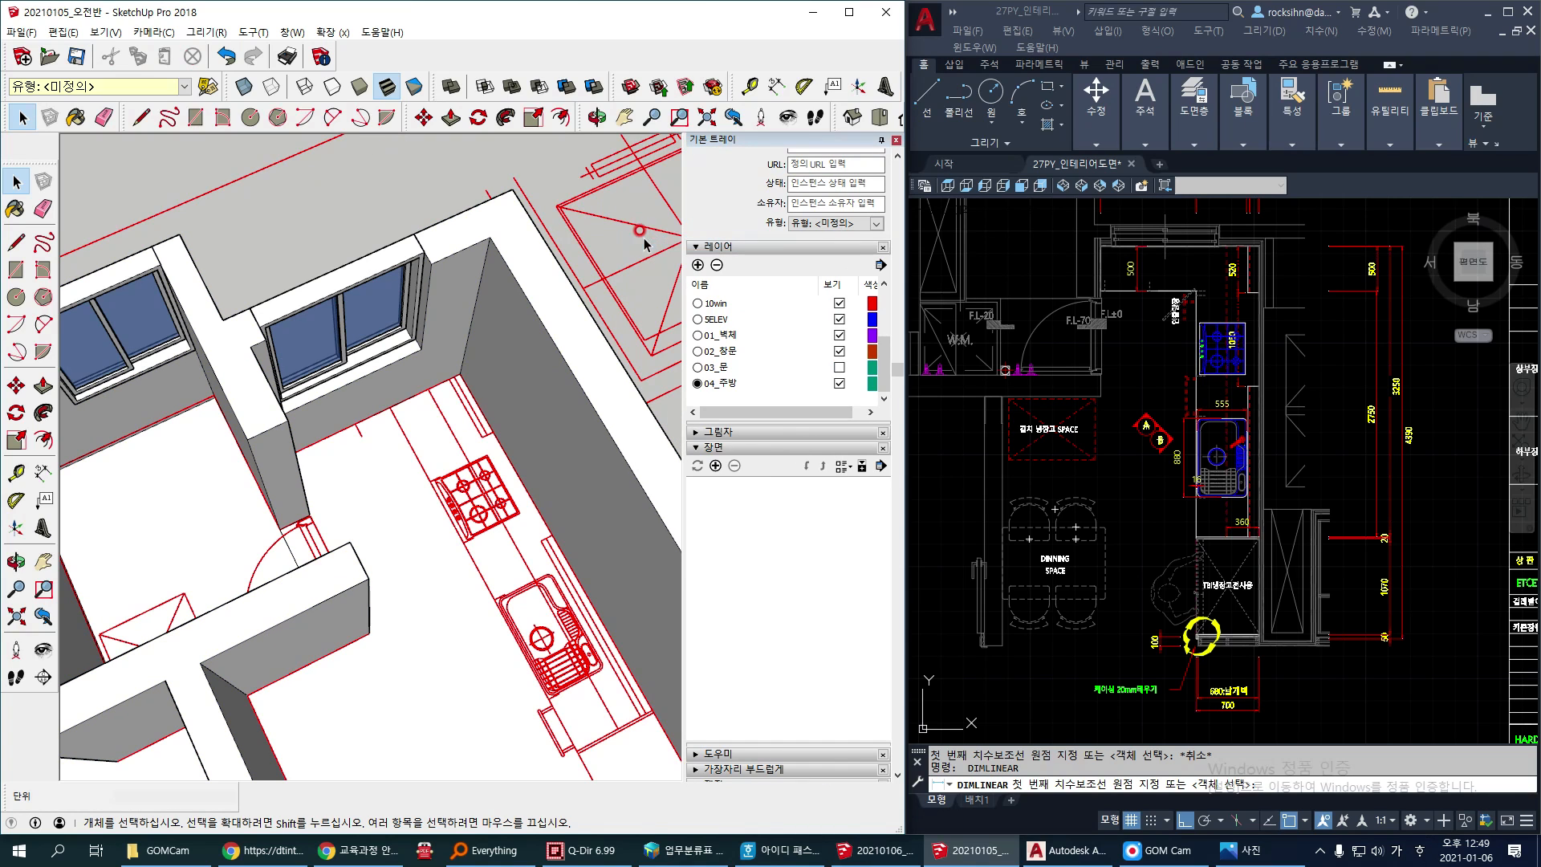
pyautogui.click(538, 277)
pyautogui.rightClick(542, 285)
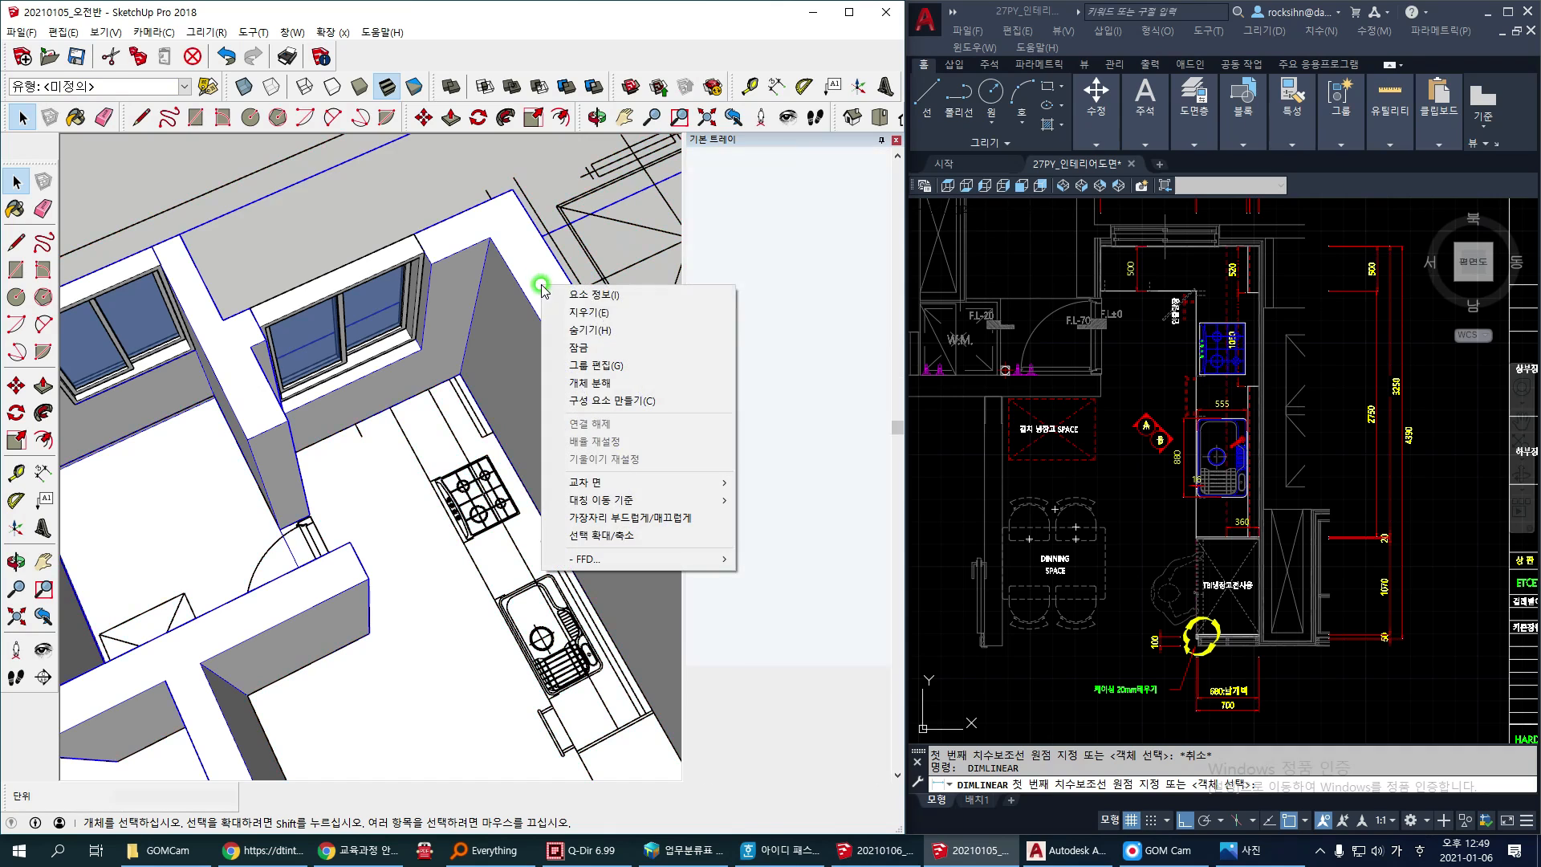
pyautogui.click(565, 354)
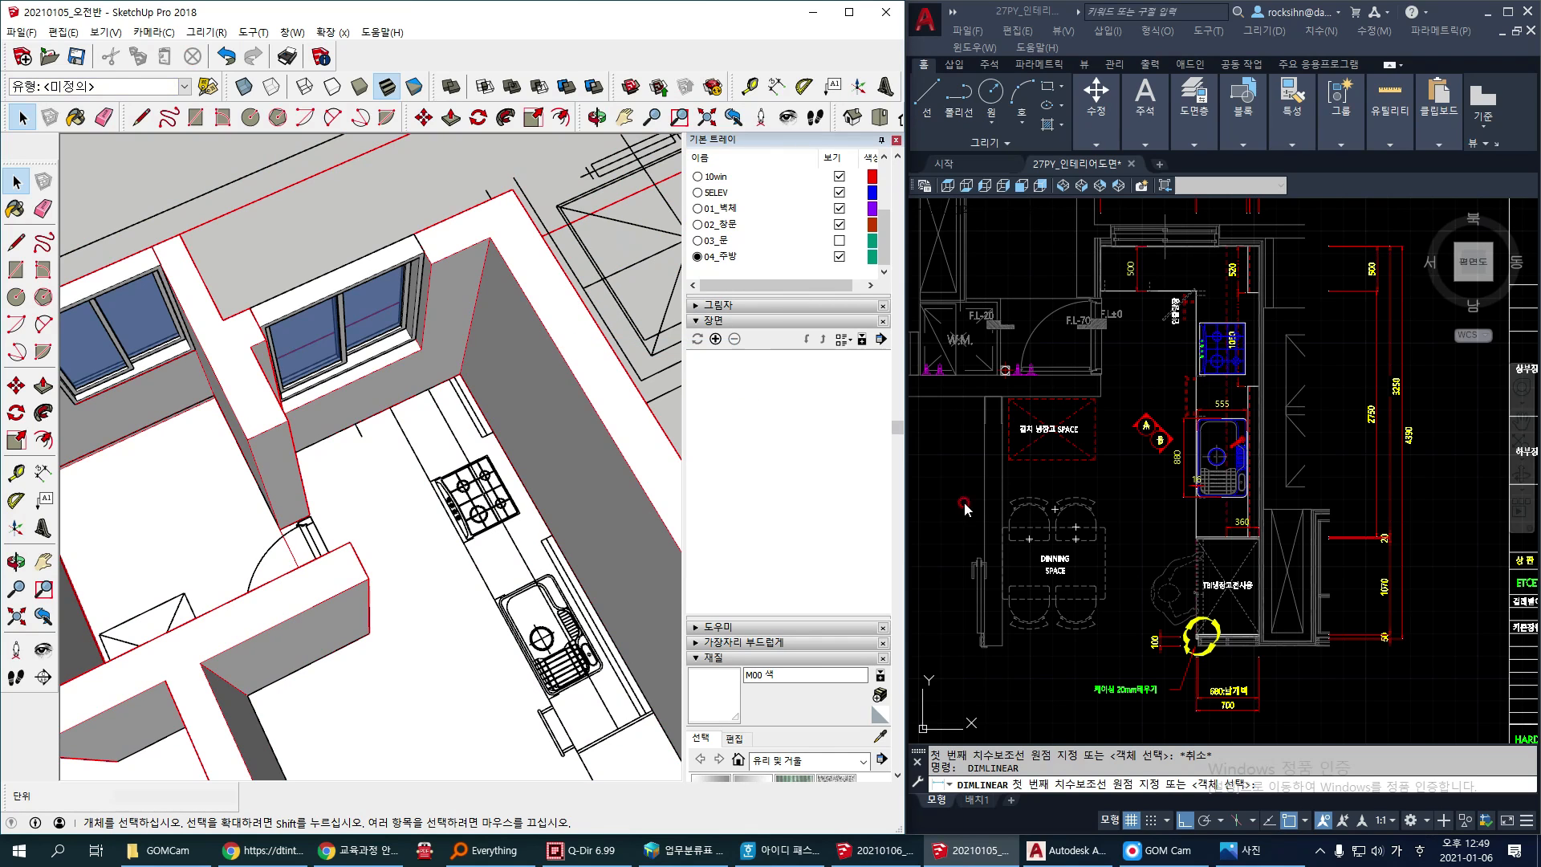
# Step: Switch to the Photos window and examine the sink, oven, cooktop and cabinet layout in the kitchen reference photo
pyautogui.click(1284, 854)
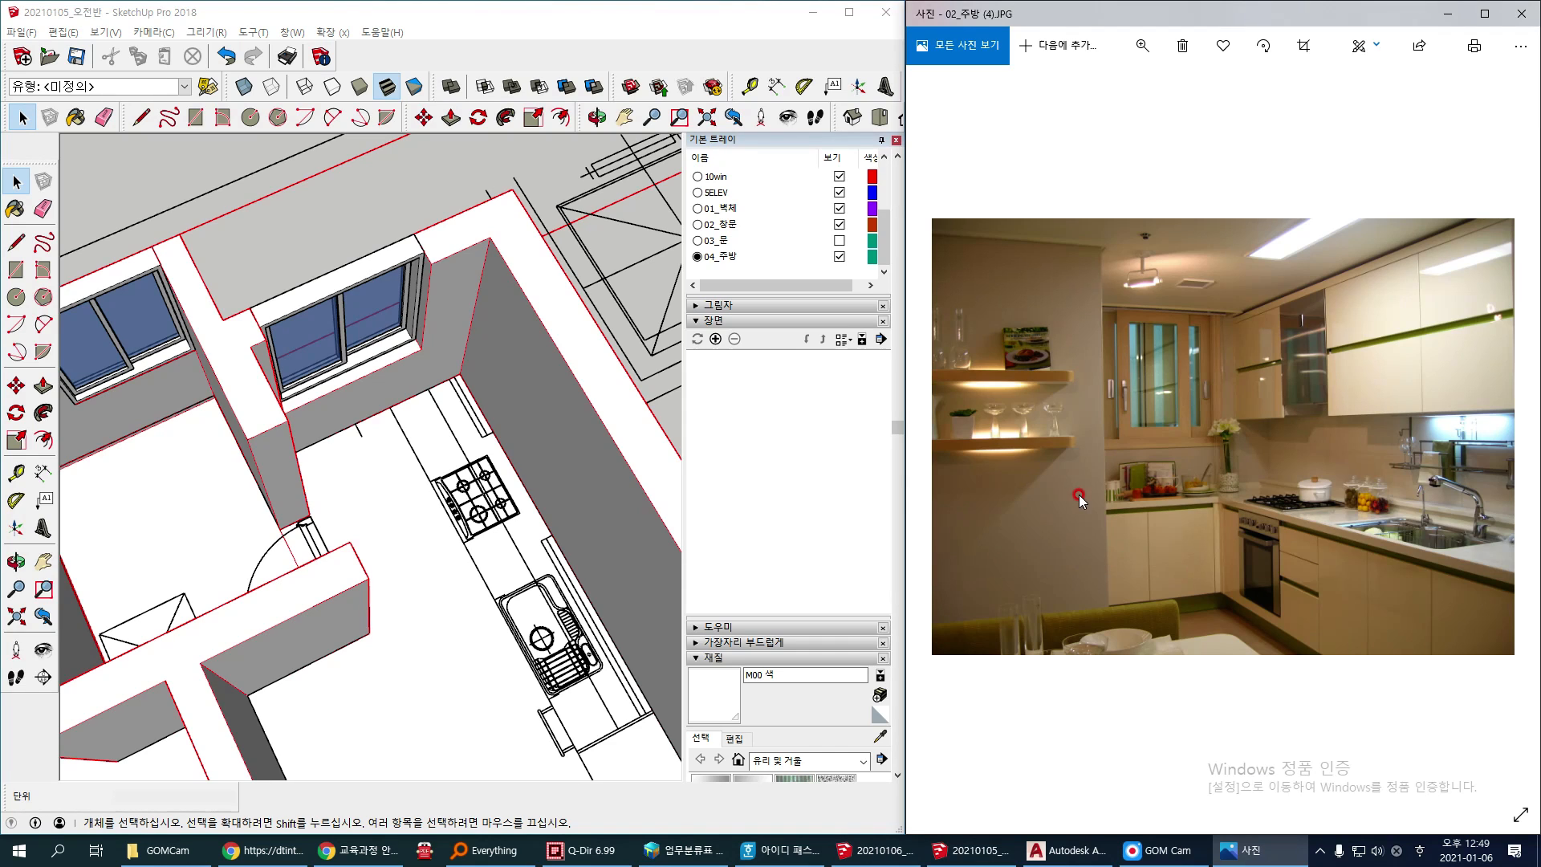
pyautogui.click(1413, 286)
pyautogui.moveTo(1448, 553)
pyautogui.mouseDown()
pyautogui.moveTo(1434, 503)
pyautogui.moveTo(1422, 557)
pyautogui.mouseUp()
pyautogui.moveTo(1273, 575)
pyautogui.mouseDown()
pyautogui.moveTo(1221, 582)
pyautogui.moveTo(1294, 541)
pyautogui.moveTo(1264, 598)
pyautogui.moveTo(1240, 593)
pyautogui.mouseUp()
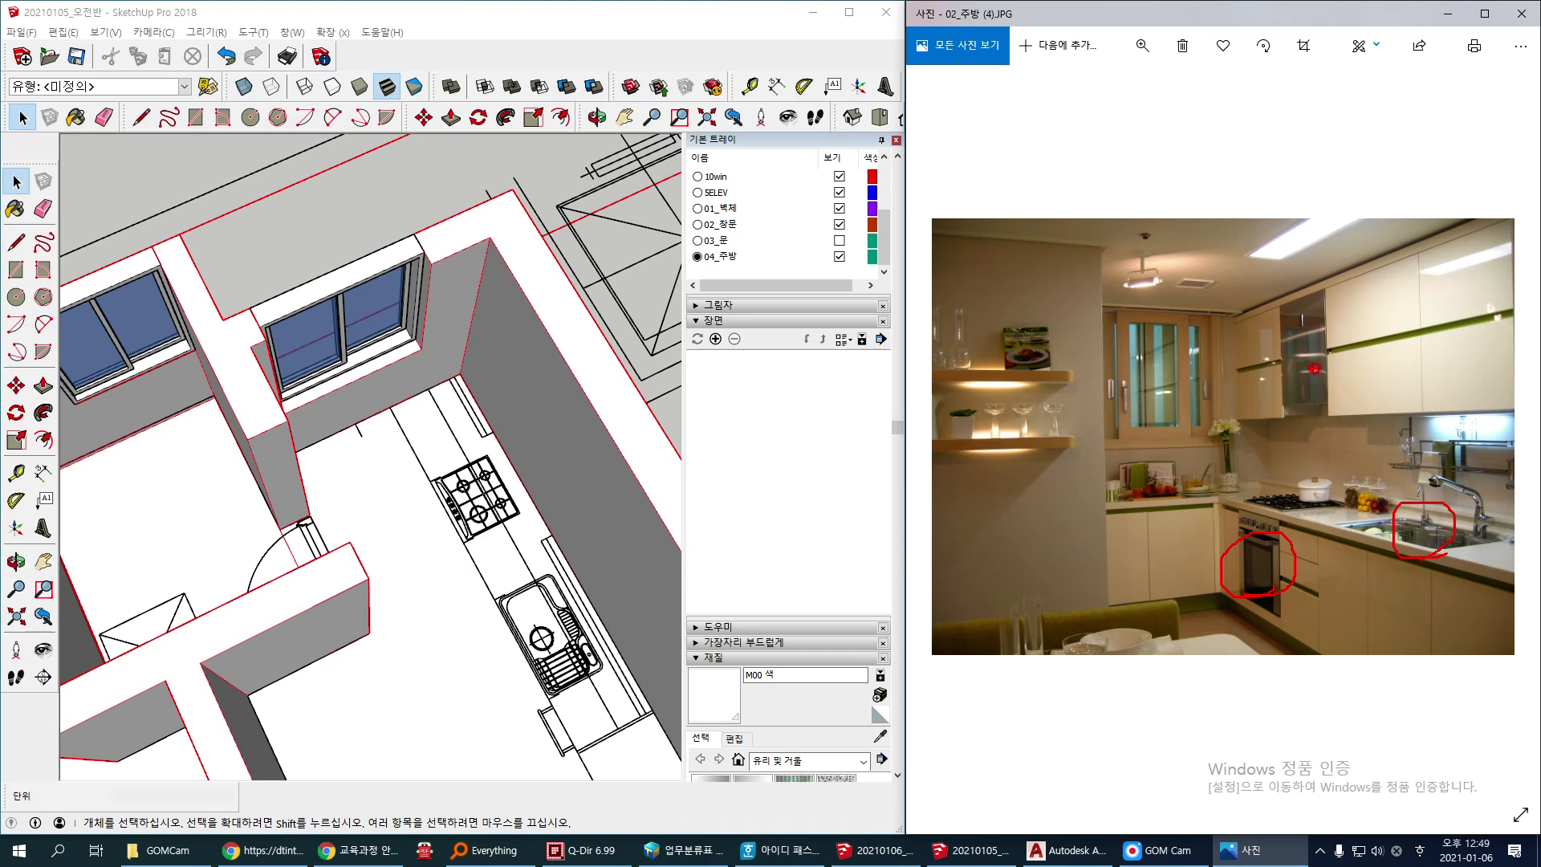
pyautogui.moveTo(1291, 522)
pyautogui.mouseDown()
pyautogui.moveTo(1283, 493)
pyautogui.moveTo(1289, 518)
pyautogui.mouseUp()
pyautogui.moveTo(1325, 390)
pyautogui.mouseDown()
pyautogui.moveTo(1294, 399)
pyautogui.moveTo(1349, 392)
pyautogui.mouseUp()
pyautogui.press('Escape')
pyautogui.hotkey('ctrl', '2')
pyautogui.moveTo(1308, 569); pyautogui.dragTo(1371, 571)
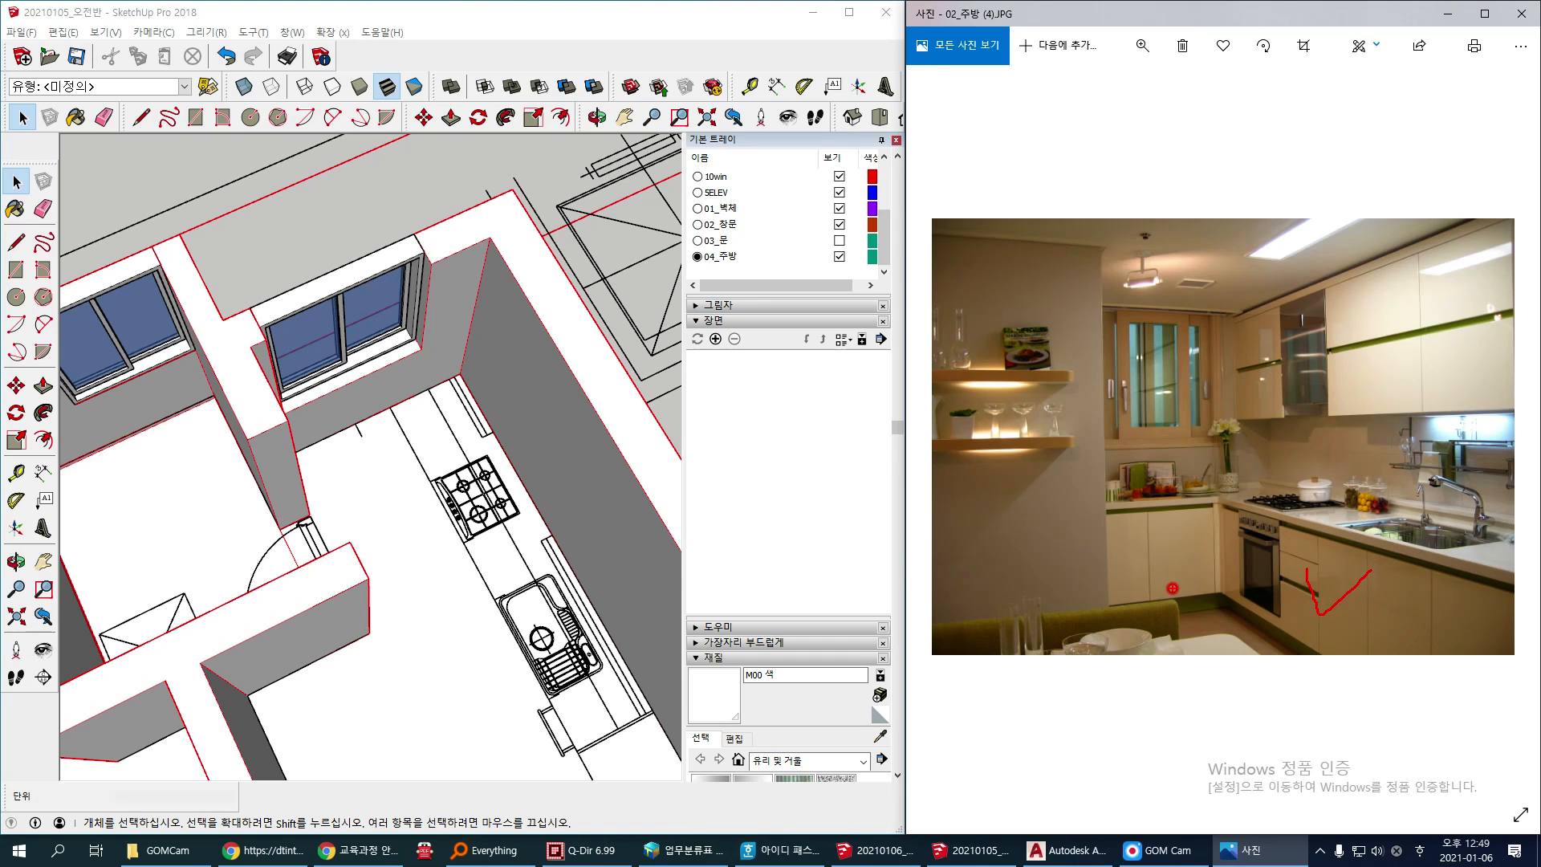
pyautogui.moveTo(1148, 560); pyautogui.dragTo(1187, 551)
pyautogui.moveTo(1377, 369)
pyautogui.mouseDown()
pyautogui.moveTo(1393, 398)
pyautogui.moveTo(1435, 365)
pyautogui.mouseUp()
pyautogui.press('Escape')
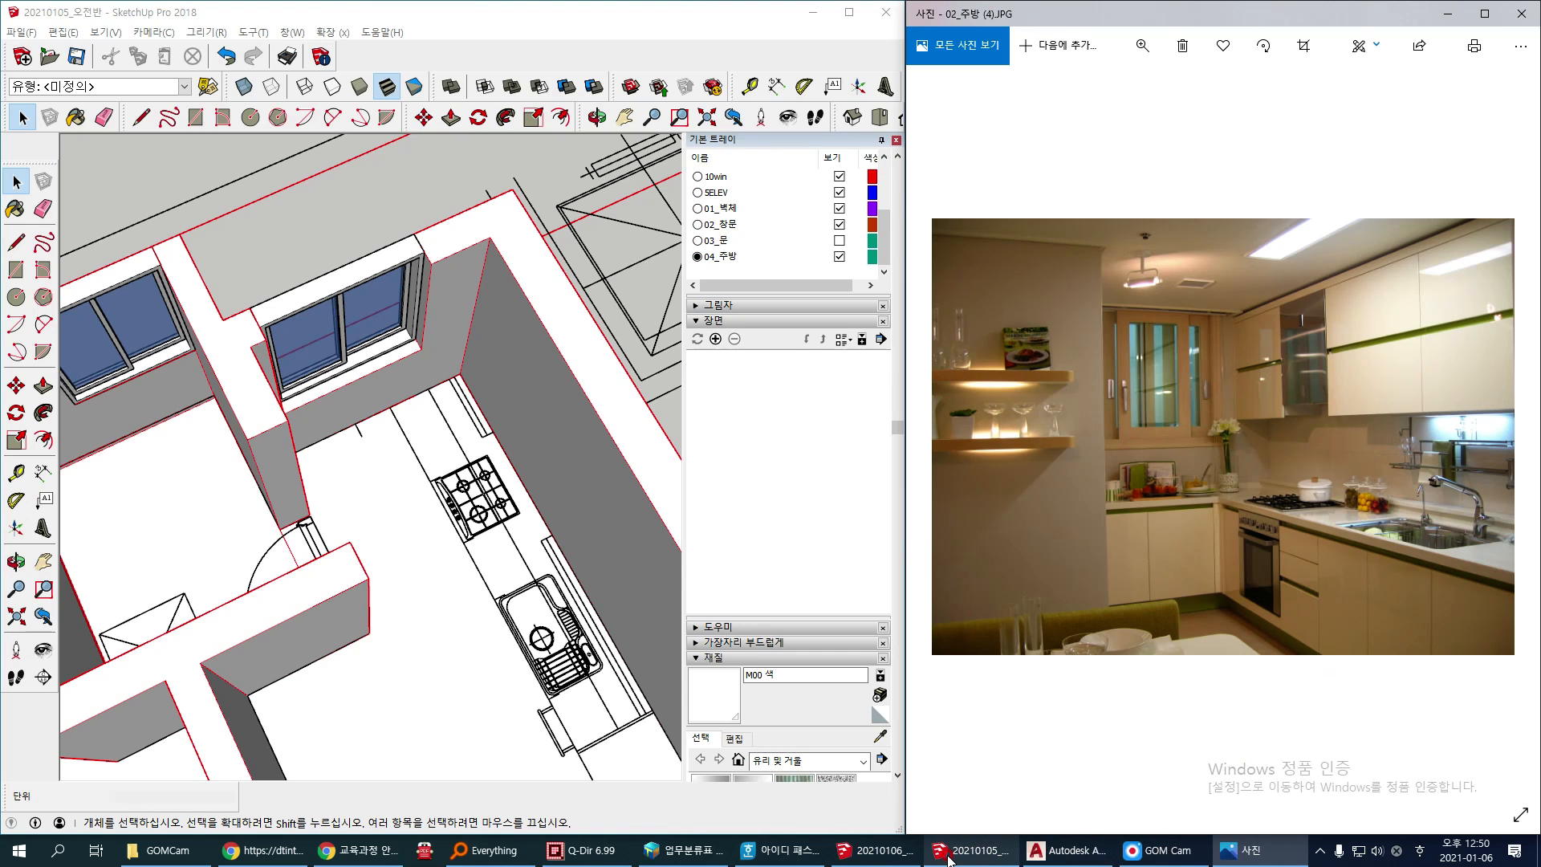
# Step: Switch to AutoCAD and compare the kitchen counter depth dimensions on the plan with the counter lines in the SketchUp model
pyautogui.click(1041, 852)
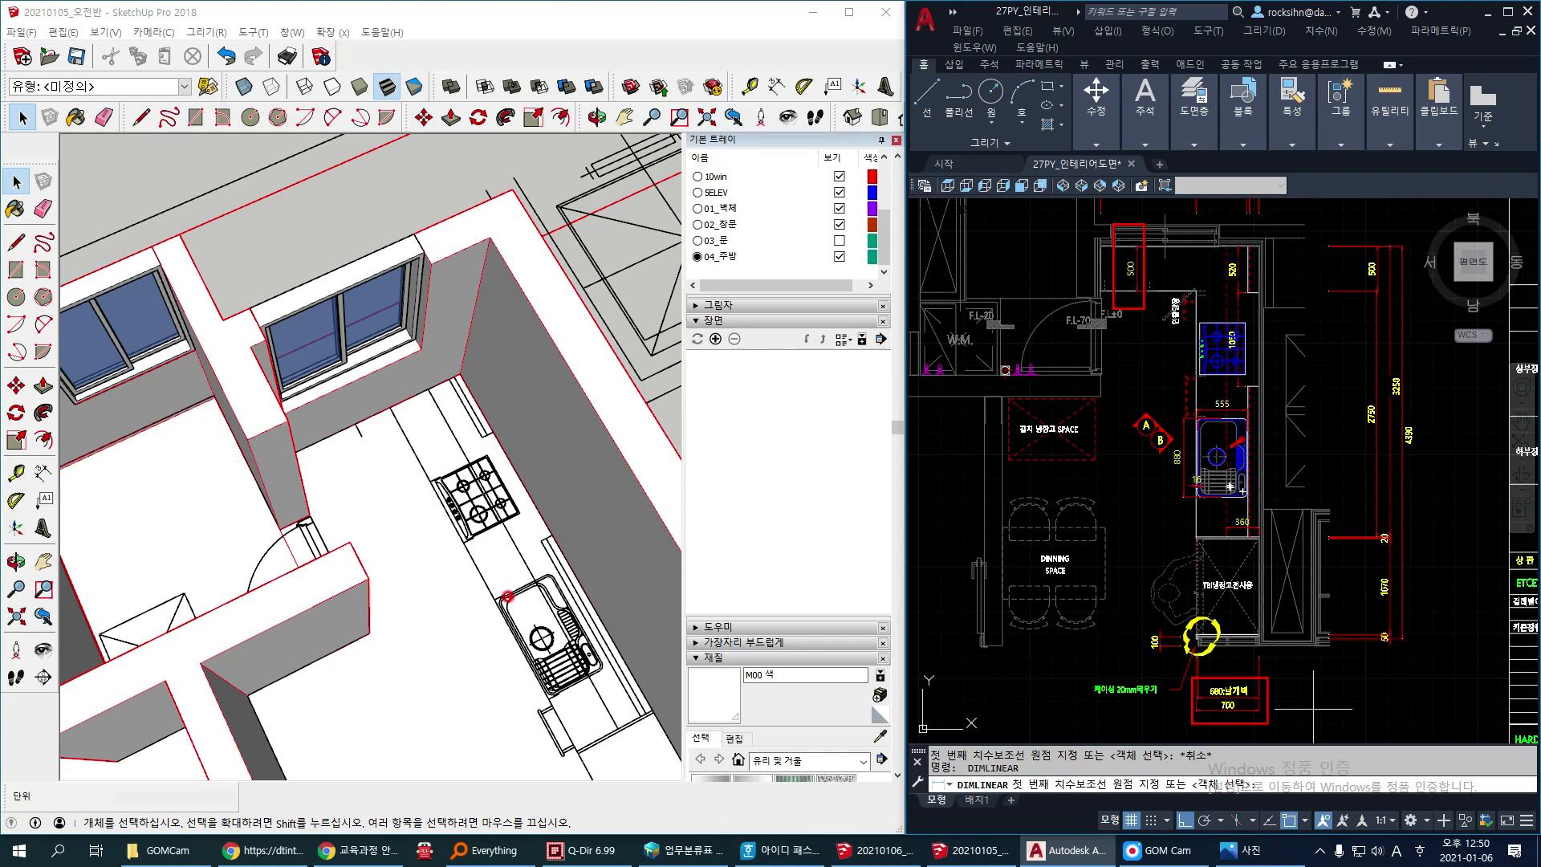
pyautogui.moveTo(530, 558)
pyautogui.mouseDown()
pyautogui.moveTo(498, 576)
pyautogui.moveTo(567, 581)
pyautogui.moveTo(495, 589)
pyautogui.mouseUp()
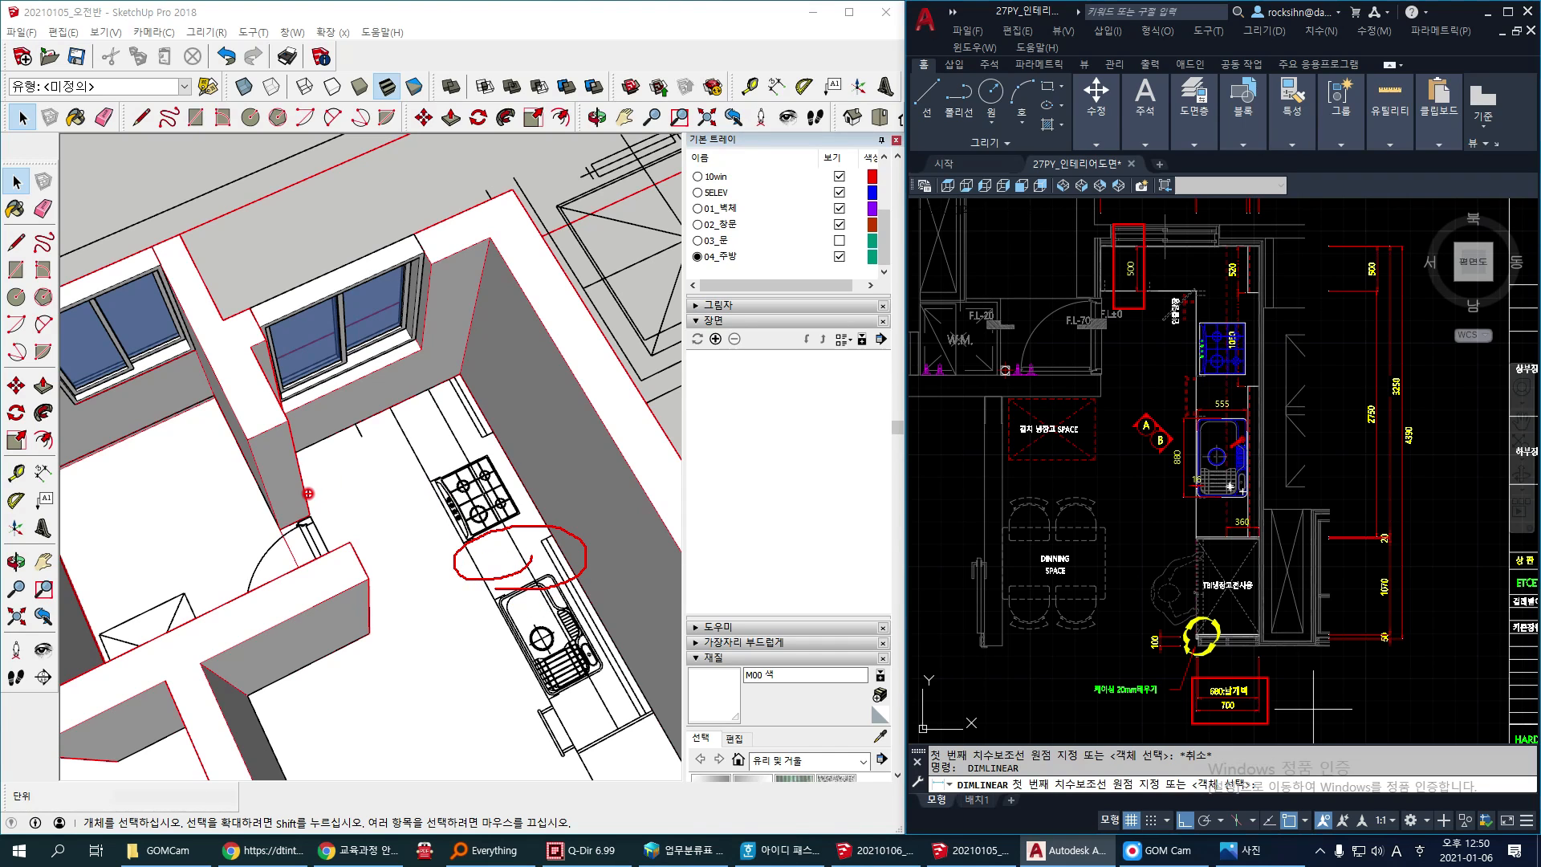
pyautogui.moveTo(308, 499); pyautogui.dragTo(502, 435)
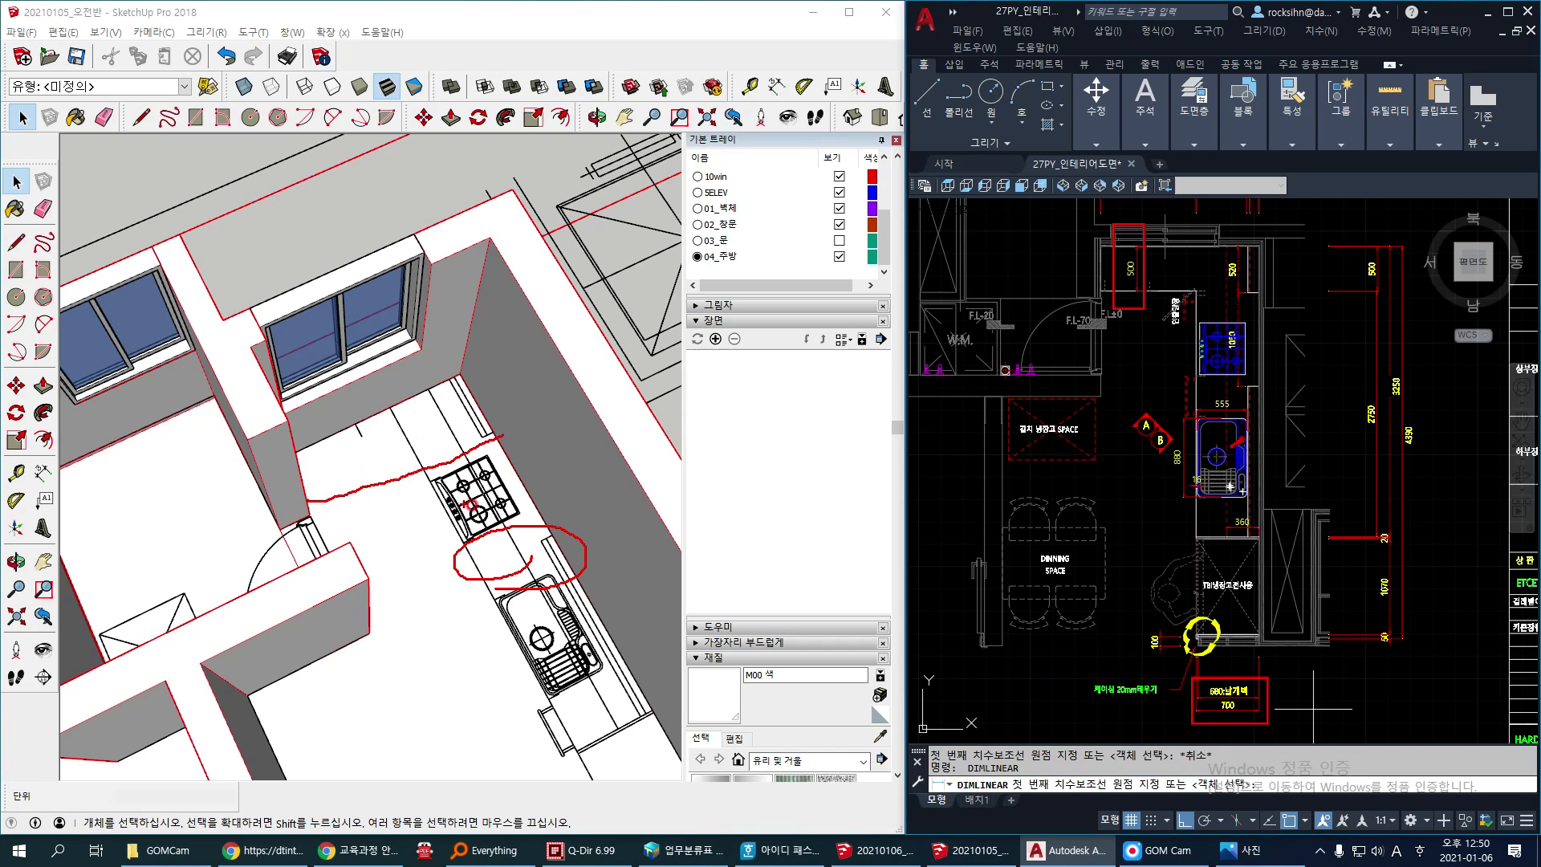
# Step: Place a guide line 500 mm from the window wall, parallel to it, for the short counter's depth
pyautogui.moveTo(417, 492)
pyautogui.mouseDown(button='middle')
pyautogui.moveTo(402, 461)
pyautogui.moveTo(423, 451)
pyautogui.moveTo(376, 445)
pyautogui.mouseUp(button='middle')
pyautogui.press('Hangul')
pyautogui.press('t')
pyautogui.click(297, 400)
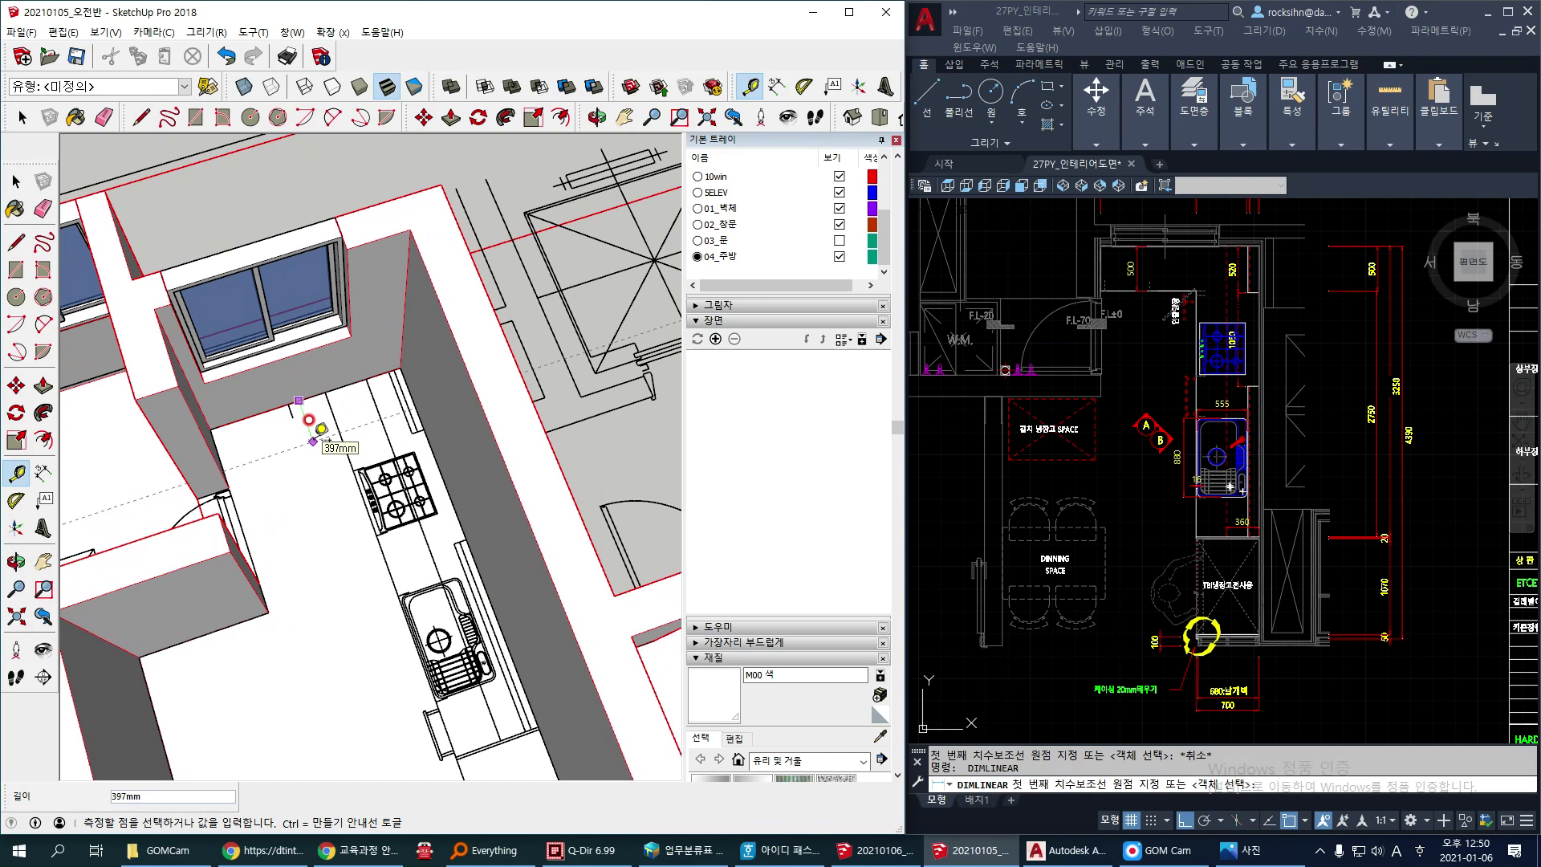
pyautogui.press('Return')
pyautogui.moveTo(314, 440)
pyautogui.mouseDown(button='middle')
pyautogui.moveTo(278, 455)
pyautogui.moveTo(328, 454)
pyautogui.moveTo(314, 440)
pyautogui.mouseUp(button='middle')
pyautogui.moveTo(354, 493); pyautogui.dragTo(268, 402, button='middle')
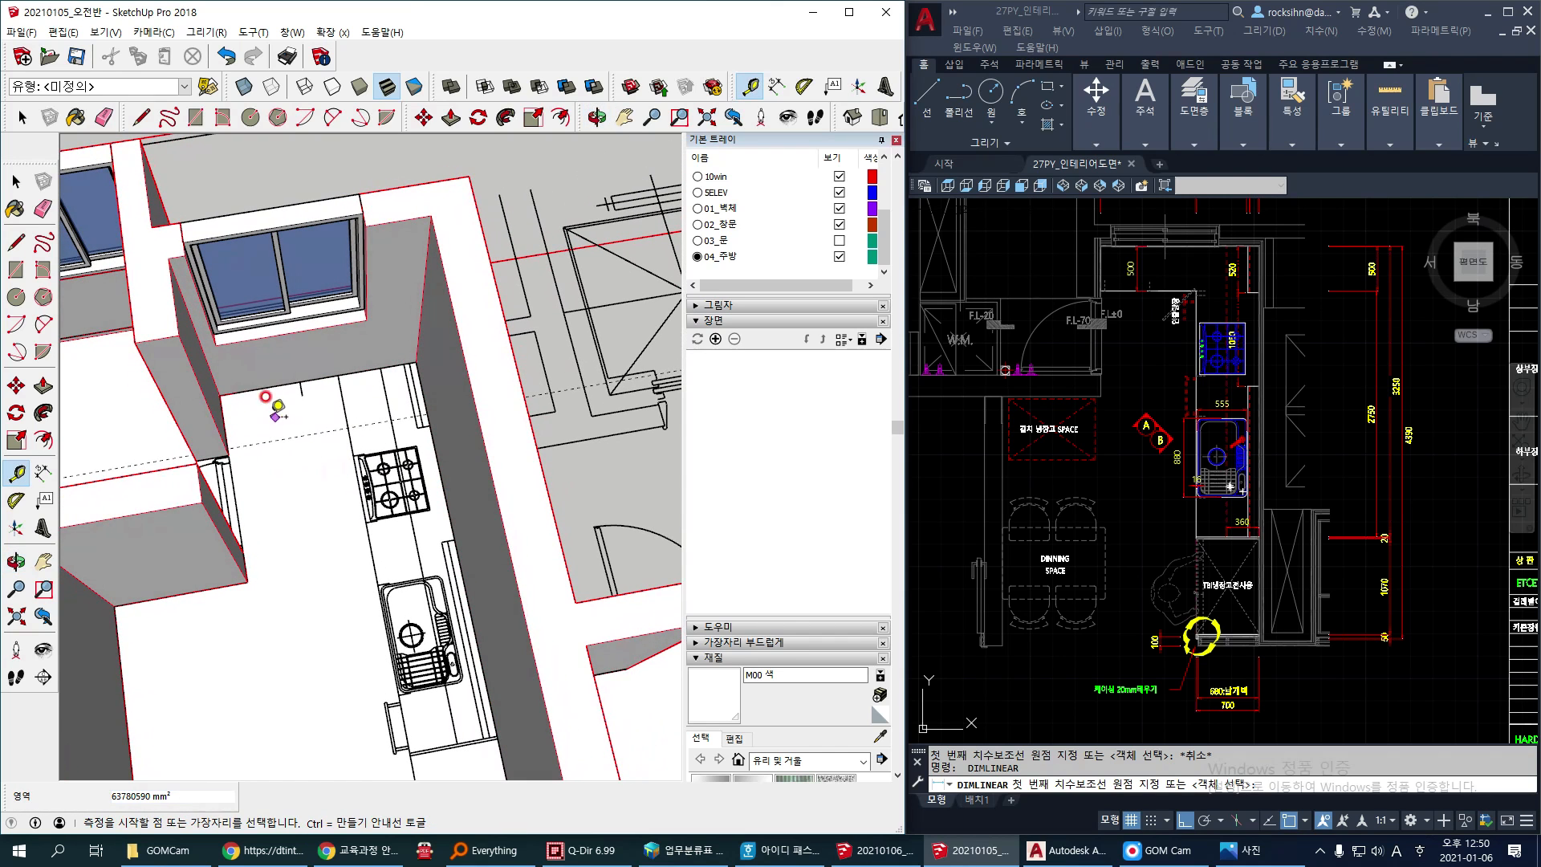
# Step: Draw a rectangle for the short counter along the window wall, from the wall corner to the guide line
pyautogui.press('d')
pyautogui.scroll(1, 255, 388)
pyautogui.click(210, 397)
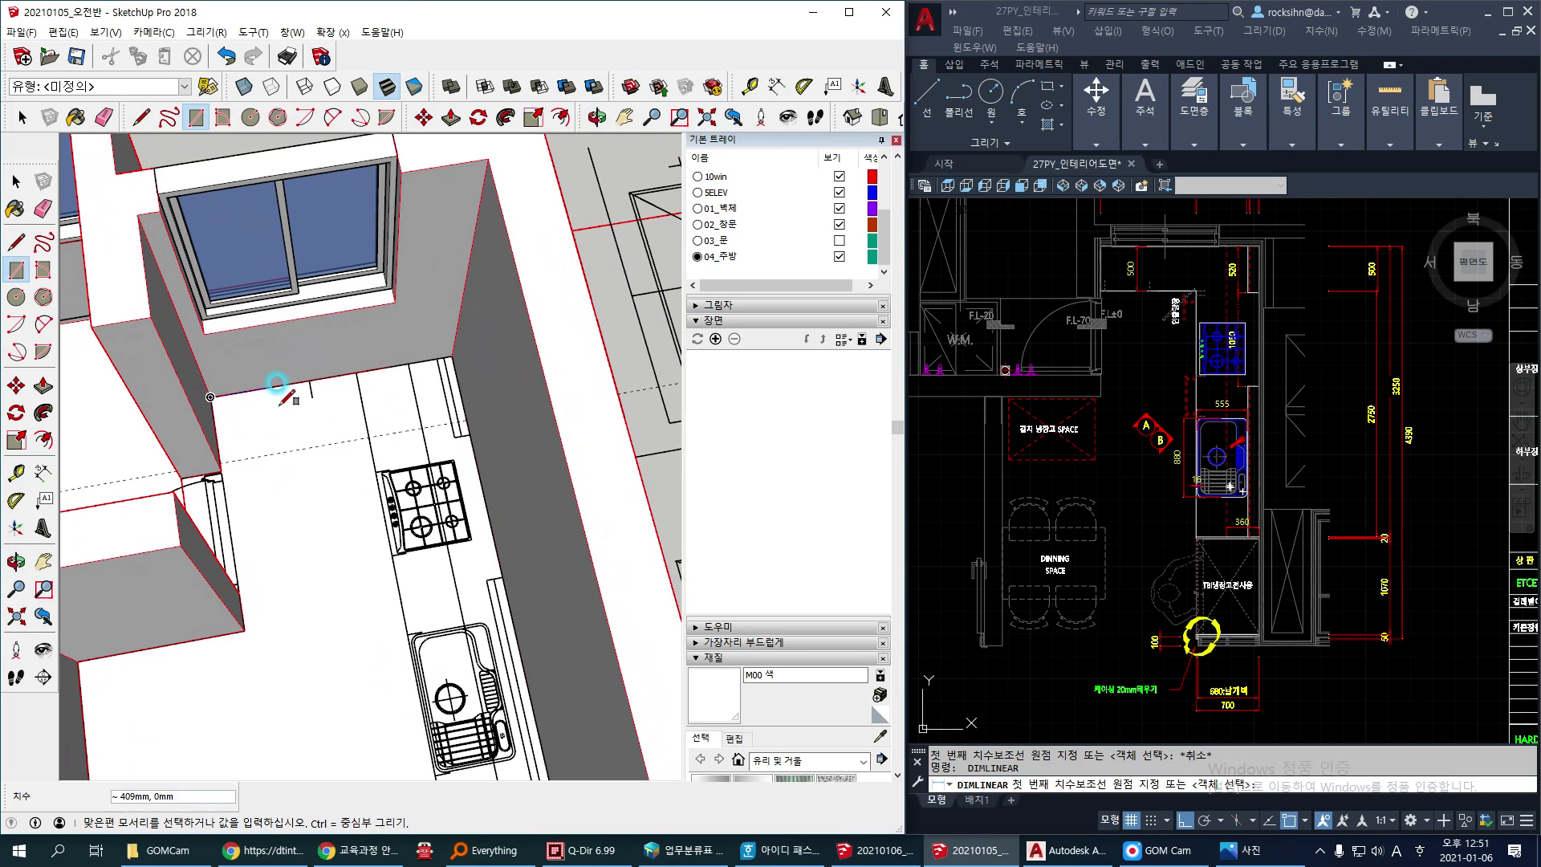
pyautogui.click(465, 417)
# Step: Draw a 2750 x 700 mm rectangle for the long counter over the cooktop and sink, adjoining the short counter
pyautogui.moveTo(450, 598); pyautogui.dragTo(368, 460, button='middle')
pyautogui.moveTo(408, 654); pyautogui.dragTo(516, 565, button='middle')
pyautogui.scroll(1, 517, 565)
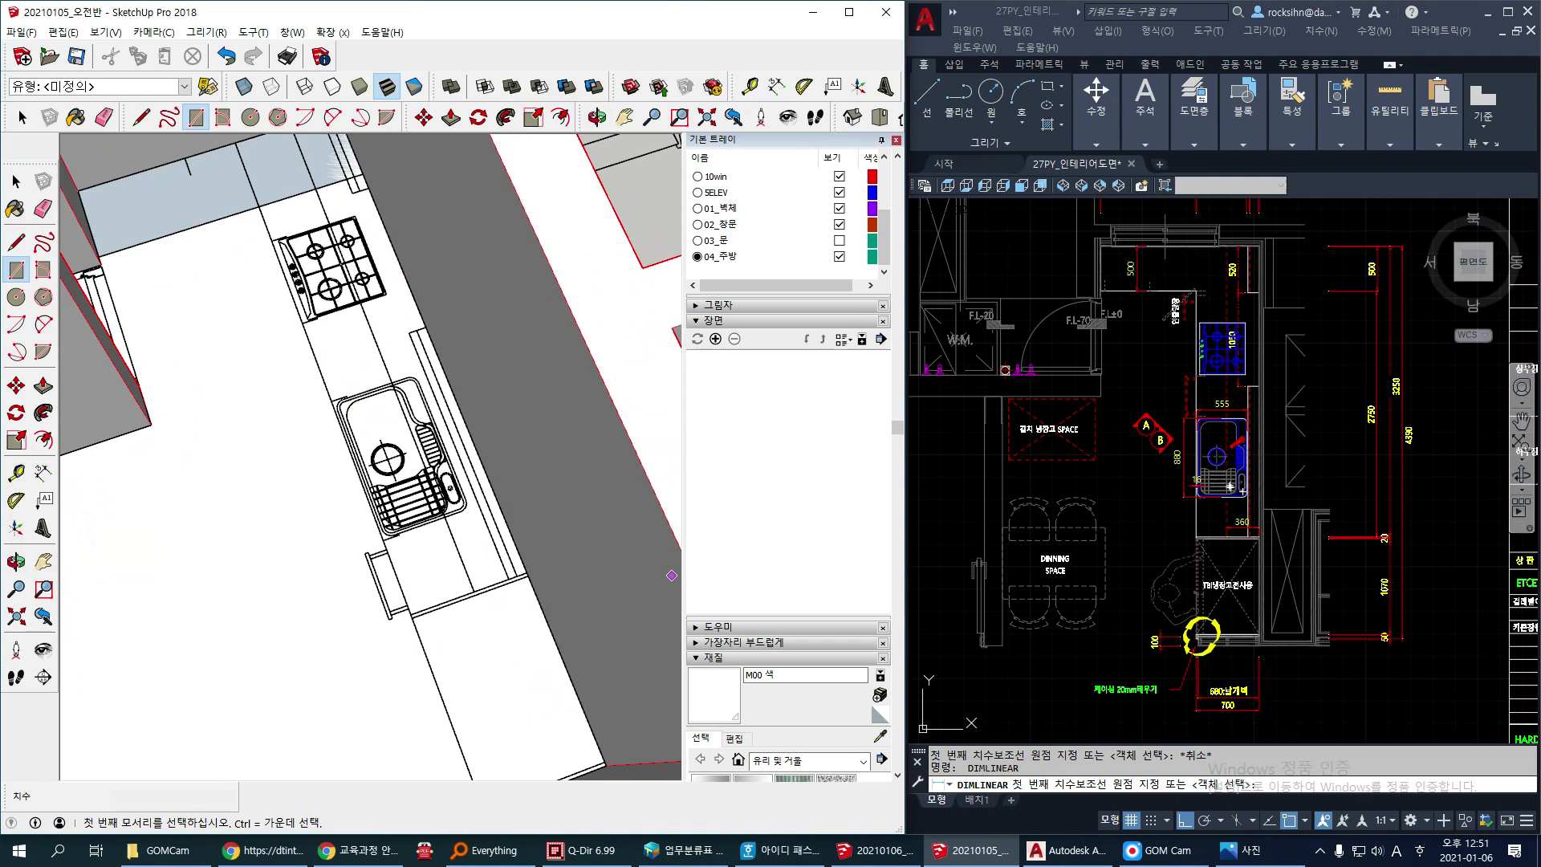
pyautogui.click(526, 572)
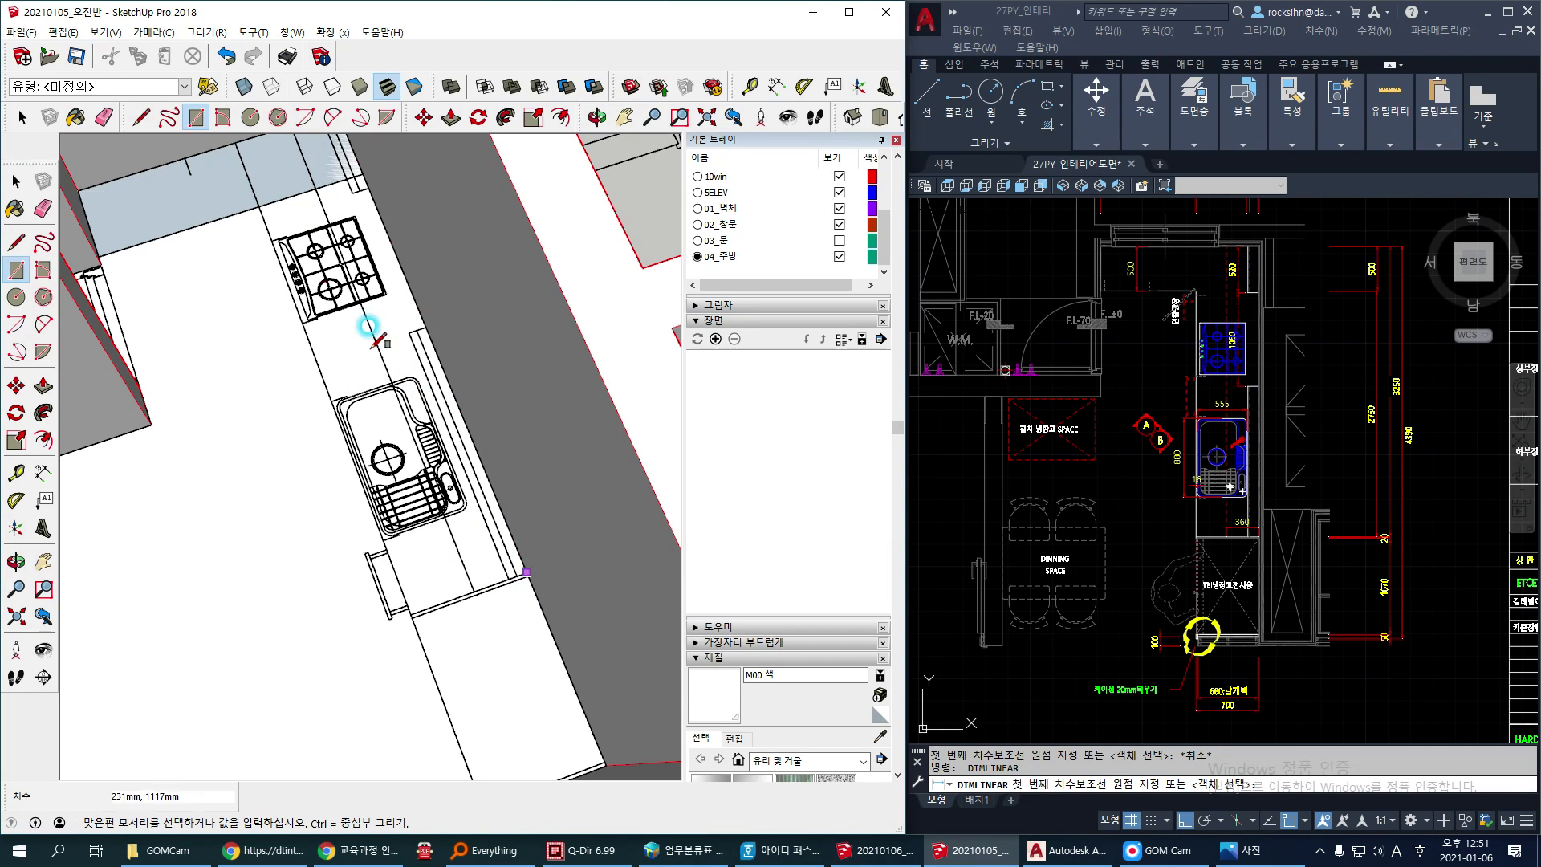
pyautogui.click(278, 217)
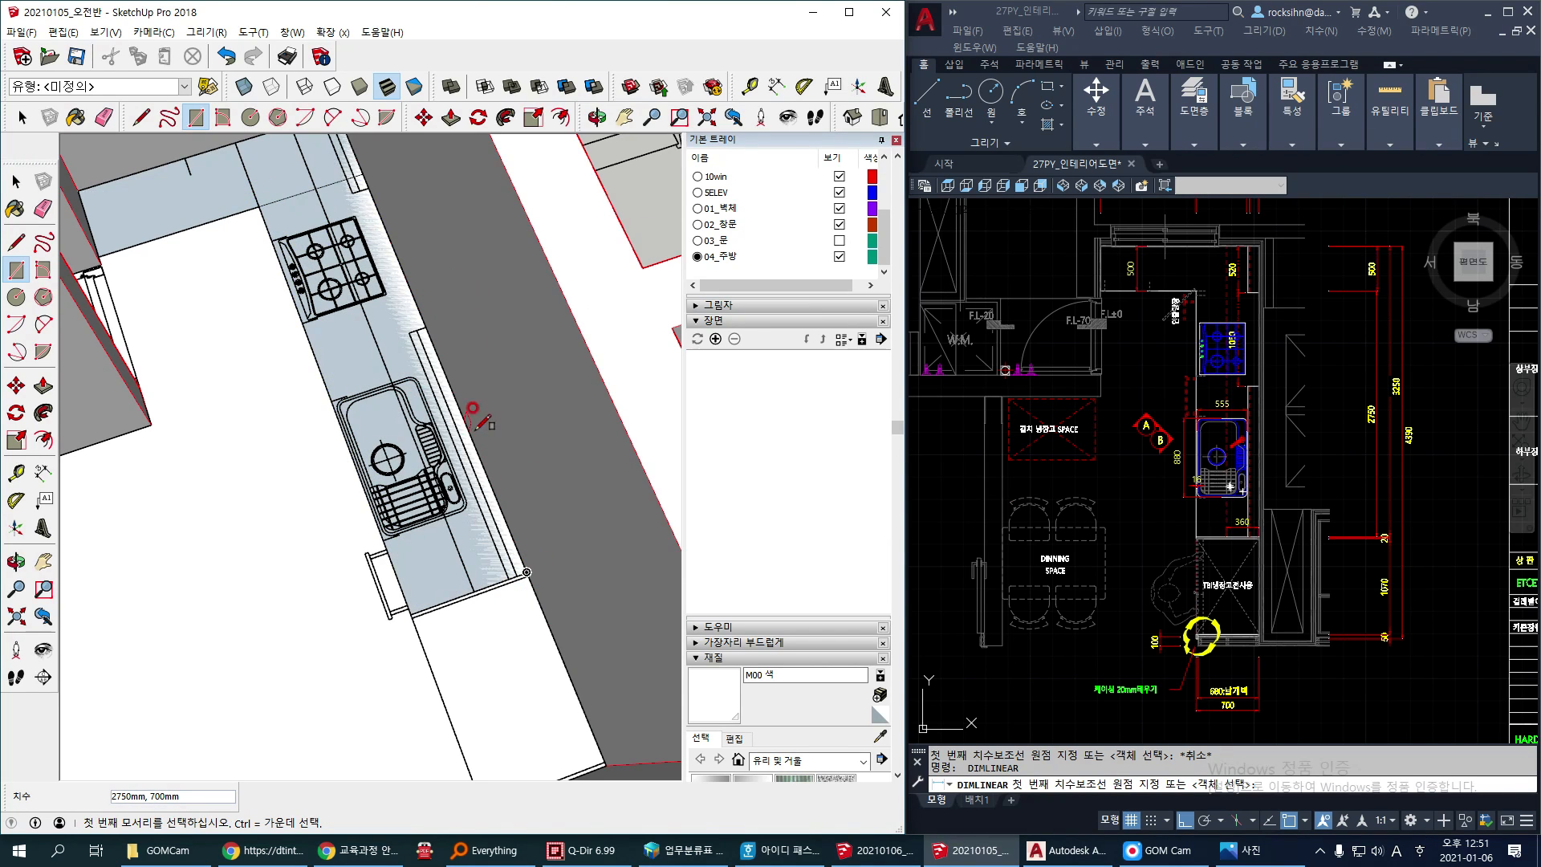
pyautogui.moveTo(348, 297)
pyautogui.keyDown('shift'); pyautogui.mouseDown(button='middle')
pyautogui.moveTo(460, 348)
pyautogui.moveTo(408, 338)
pyautogui.mouseUp(button='middle'); pyautogui.keyUp('shift')
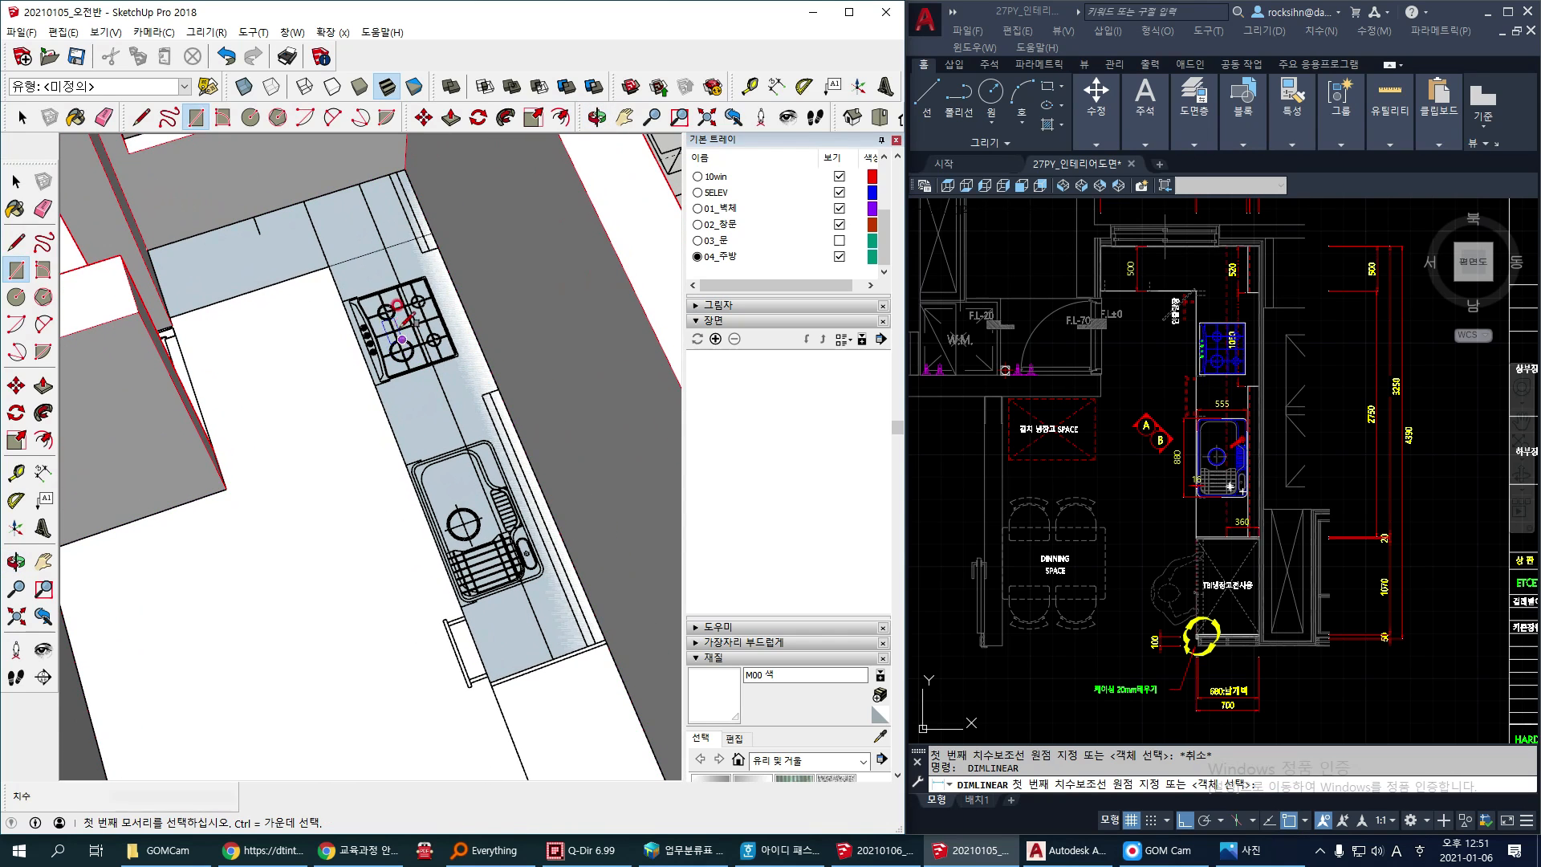
# Step: Erase the shared edge and guide line between the two counter rectangles to merge them into one L-shaped face
pyautogui.press('space')
pyautogui.click(335, 240)
pyautogui.click(365, 267)
pyautogui.click(356, 247)
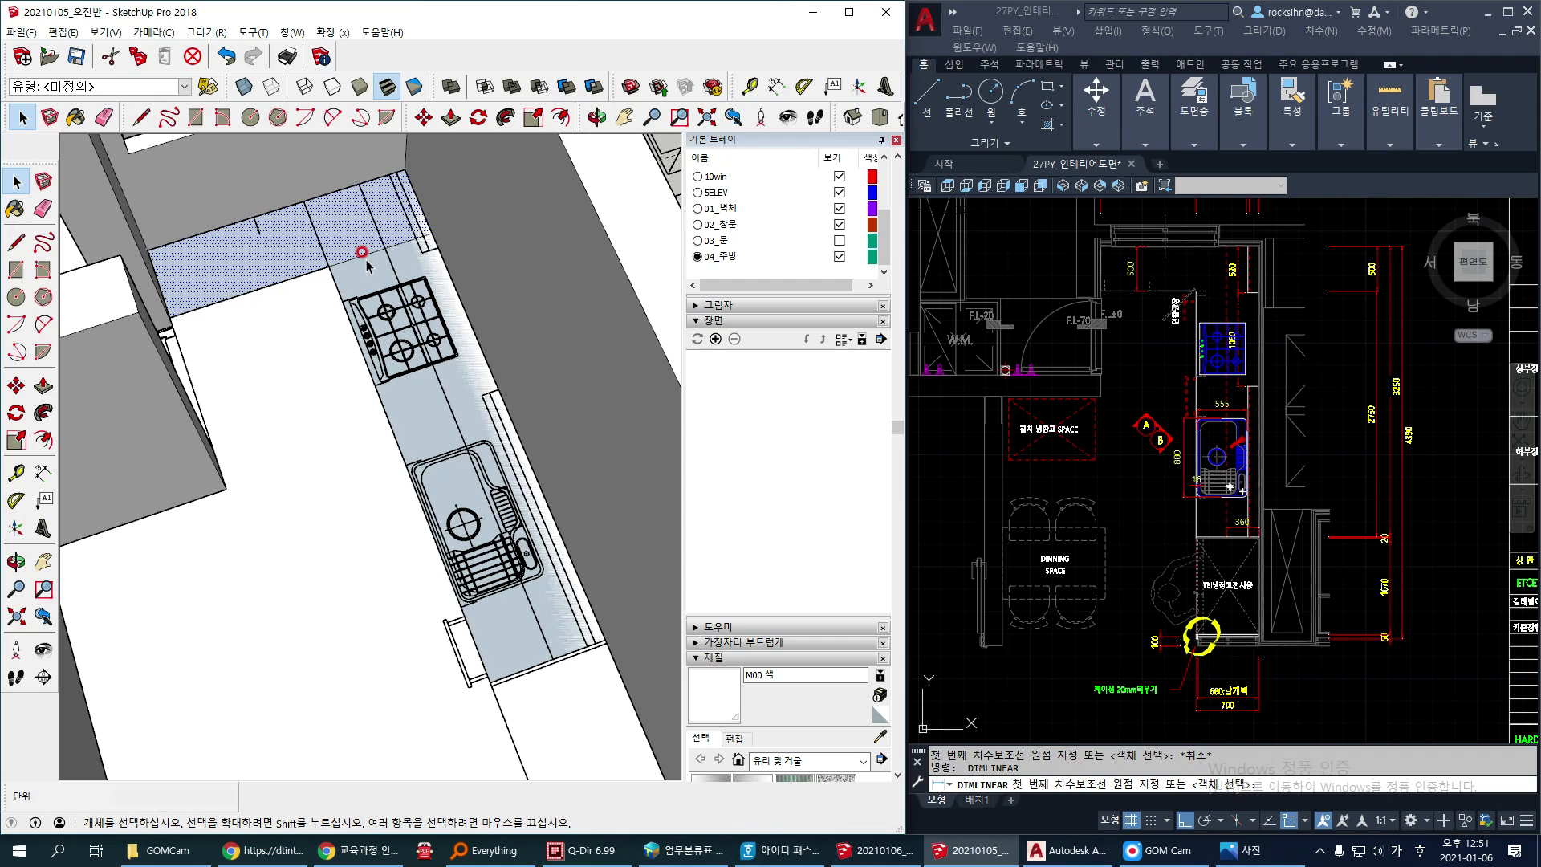
pyautogui.press('e')
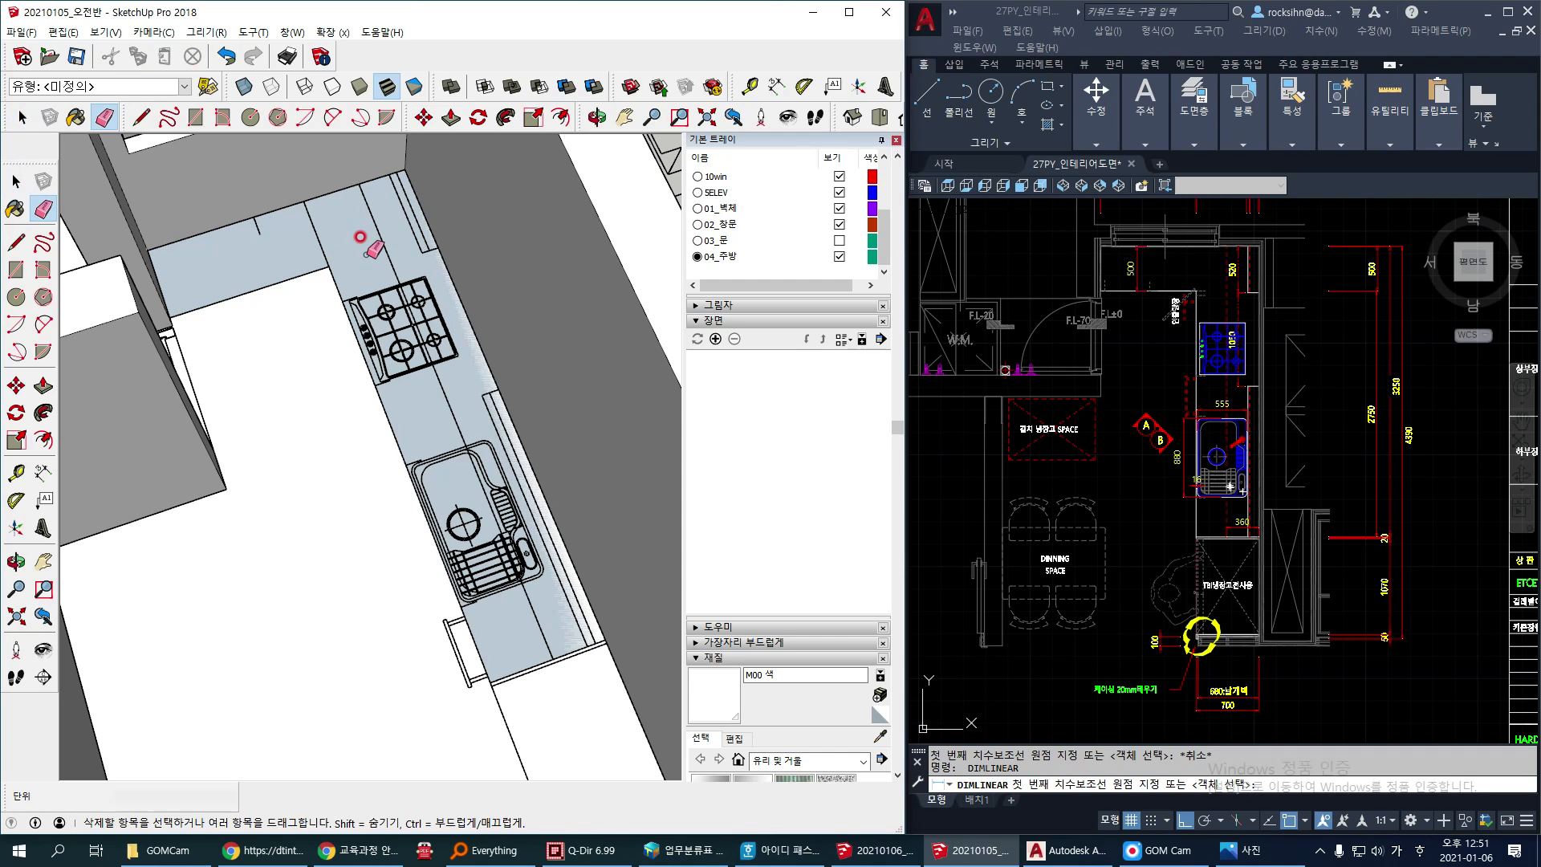
pyautogui.press('space')
pyautogui.click(361, 255)
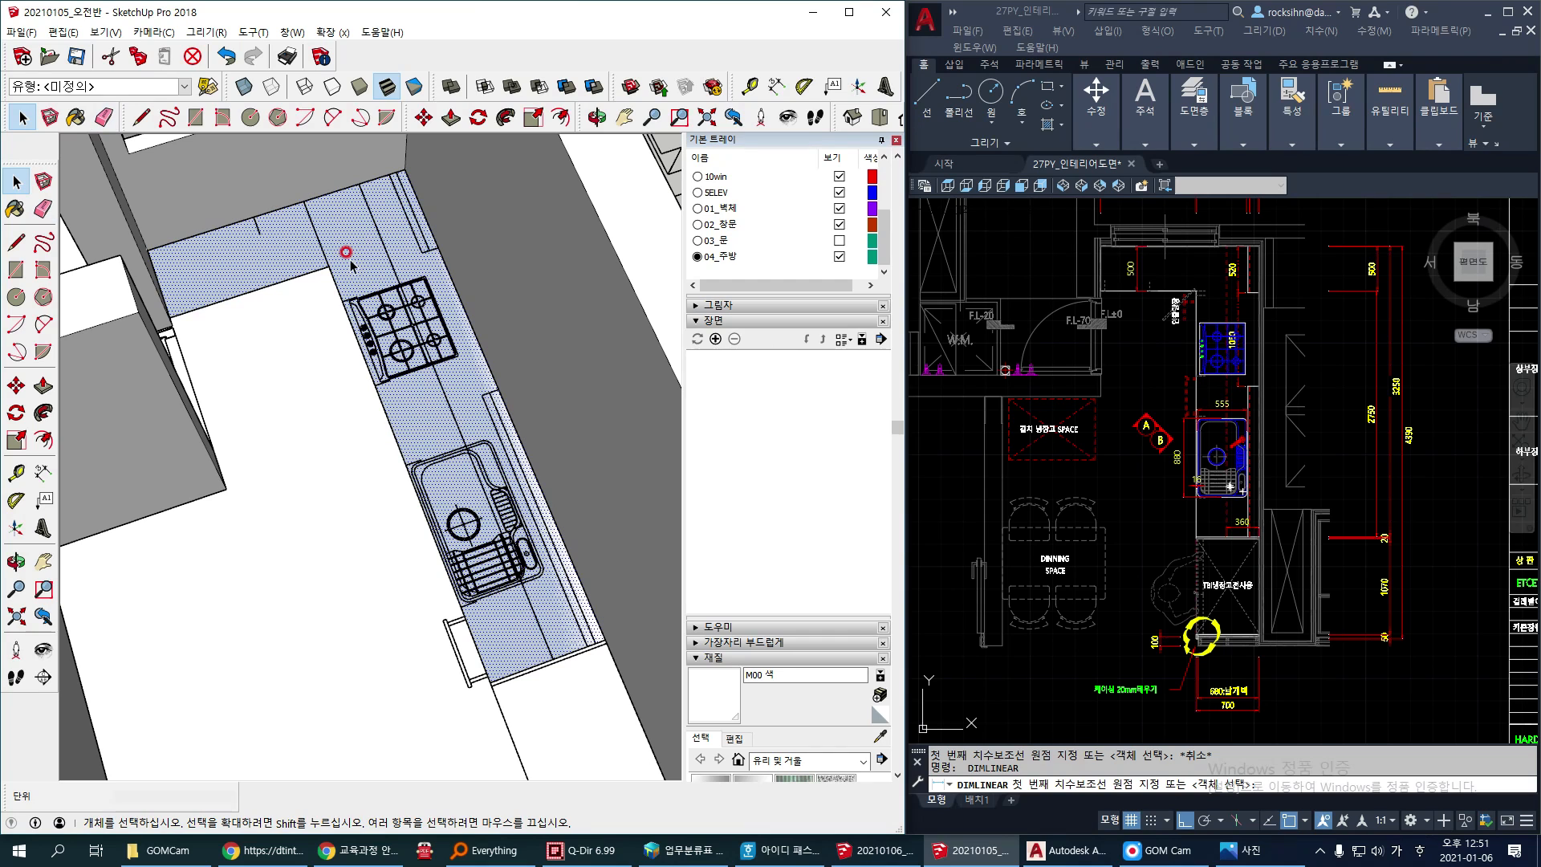
pyautogui.press('p')
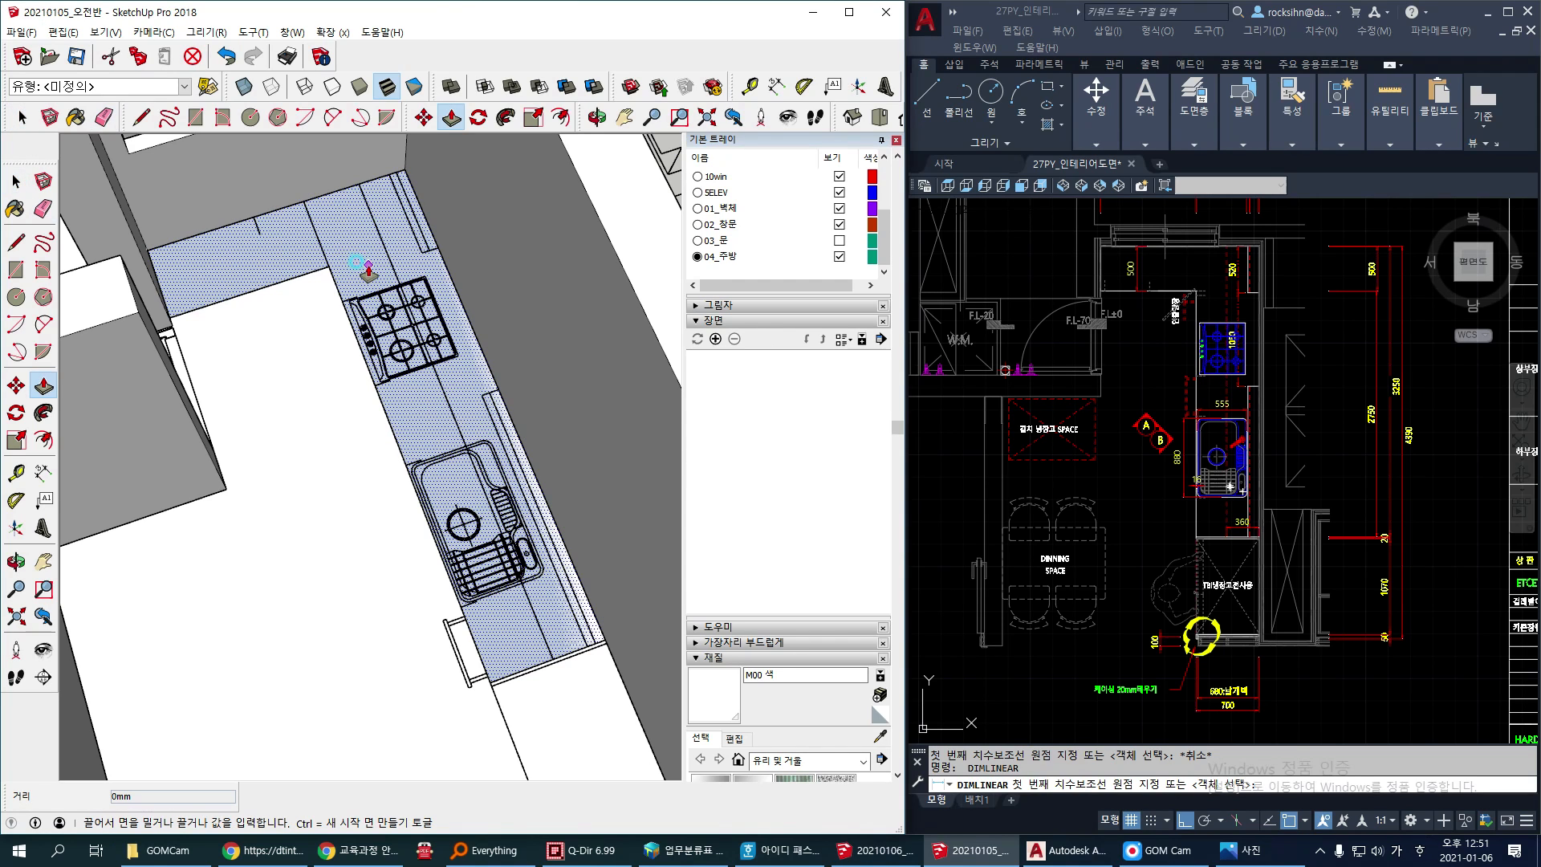
pyautogui.moveTo(358, 265); pyautogui.dragTo(370, 245)
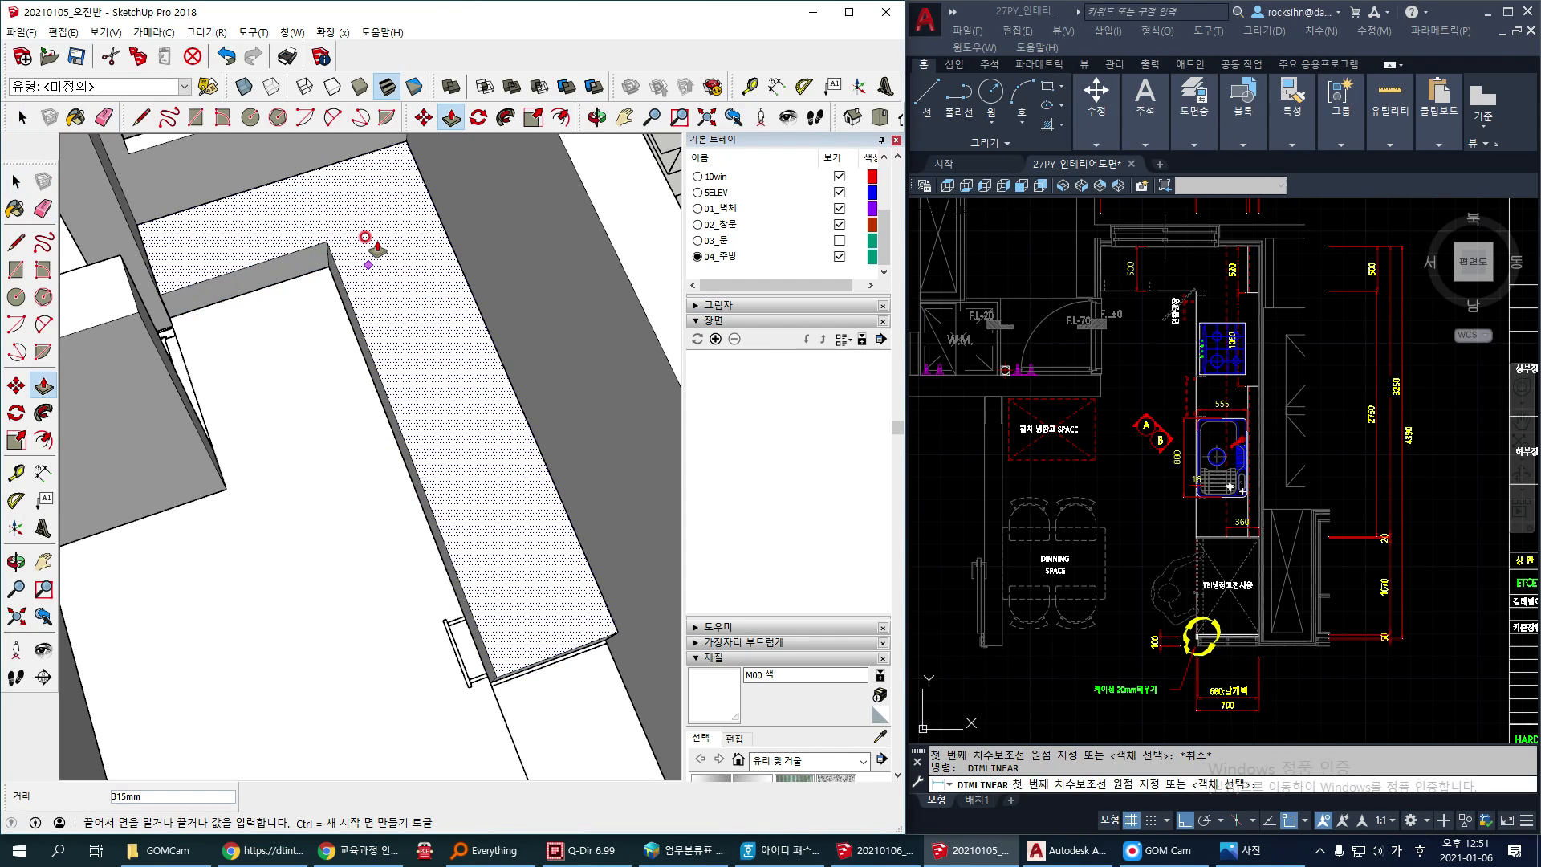
pyautogui.press('Escape')
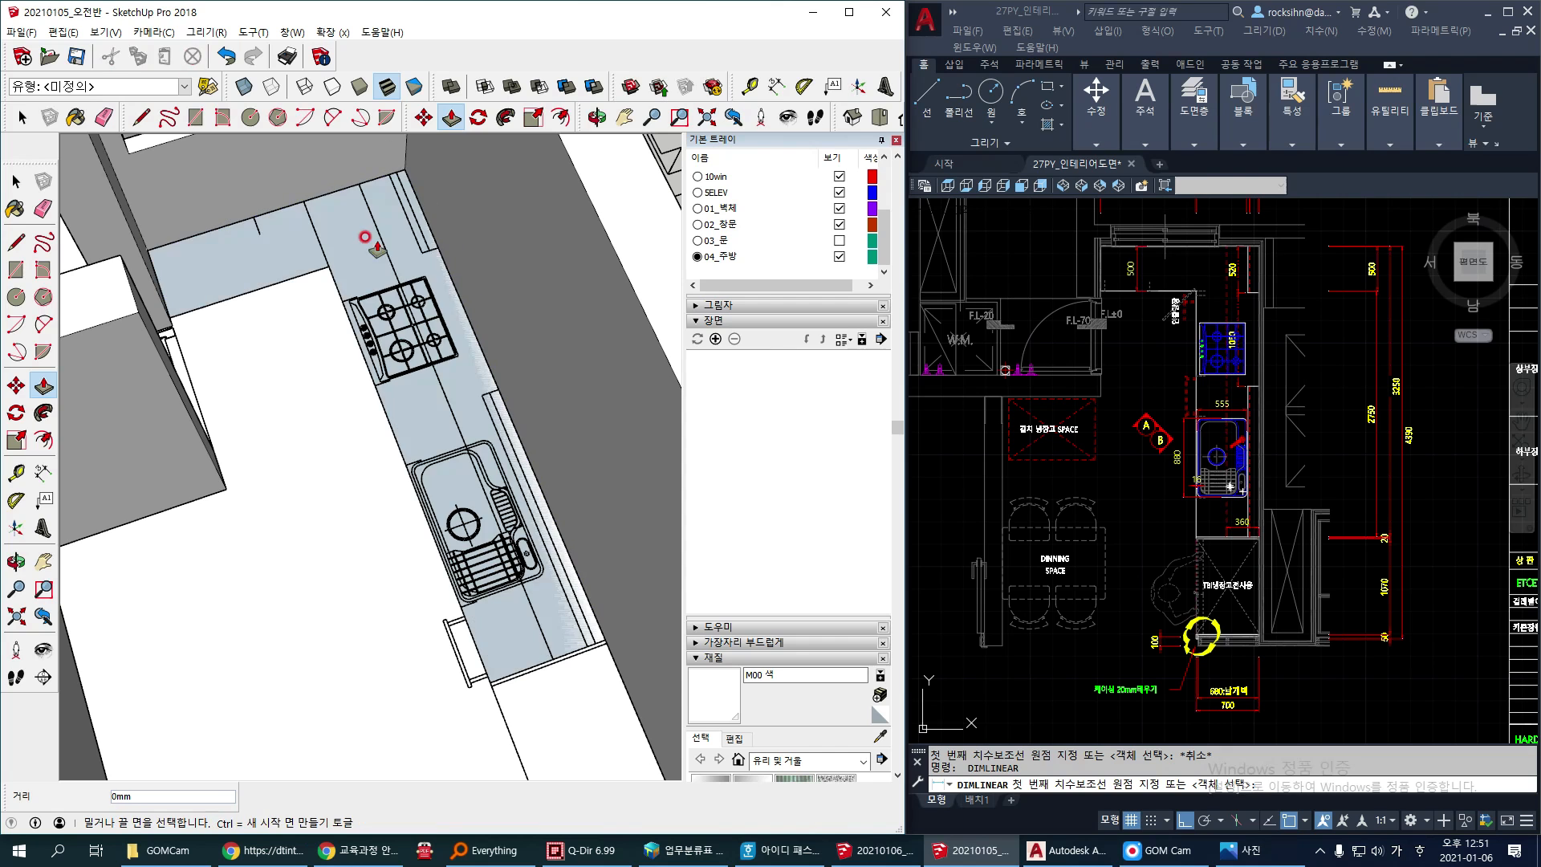
# Step: Bring kitchen elevations A and B into view in AutoCAD and close the default tray in SketchUp
pyautogui.moveTo(1267, 526); pyautogui.dragTo(1094, 493, button='middle')
pyautogui.moveTo(1404, 497); pyautogui.dragTo(1187, 497, button='middle')
pyautogui.moveTo(1485, 498); pyautogui.dragTo(1186, 507, button='middle')
pyautogui.moveTo(1293, 509); pyautogui.dragTo(1027, 476, button='middle')
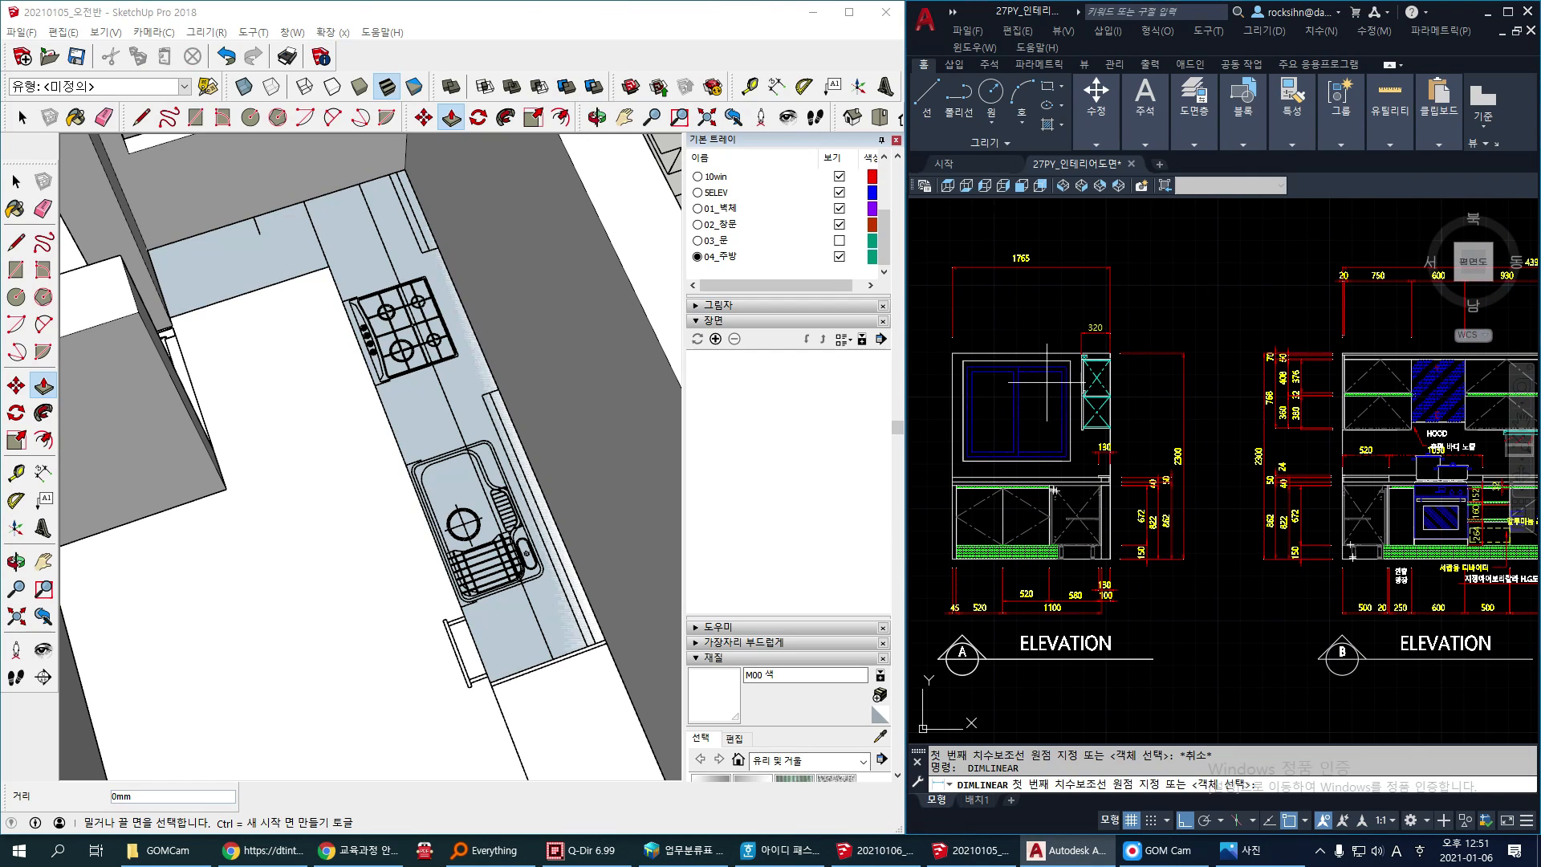
pyautogui.click(894, 141)
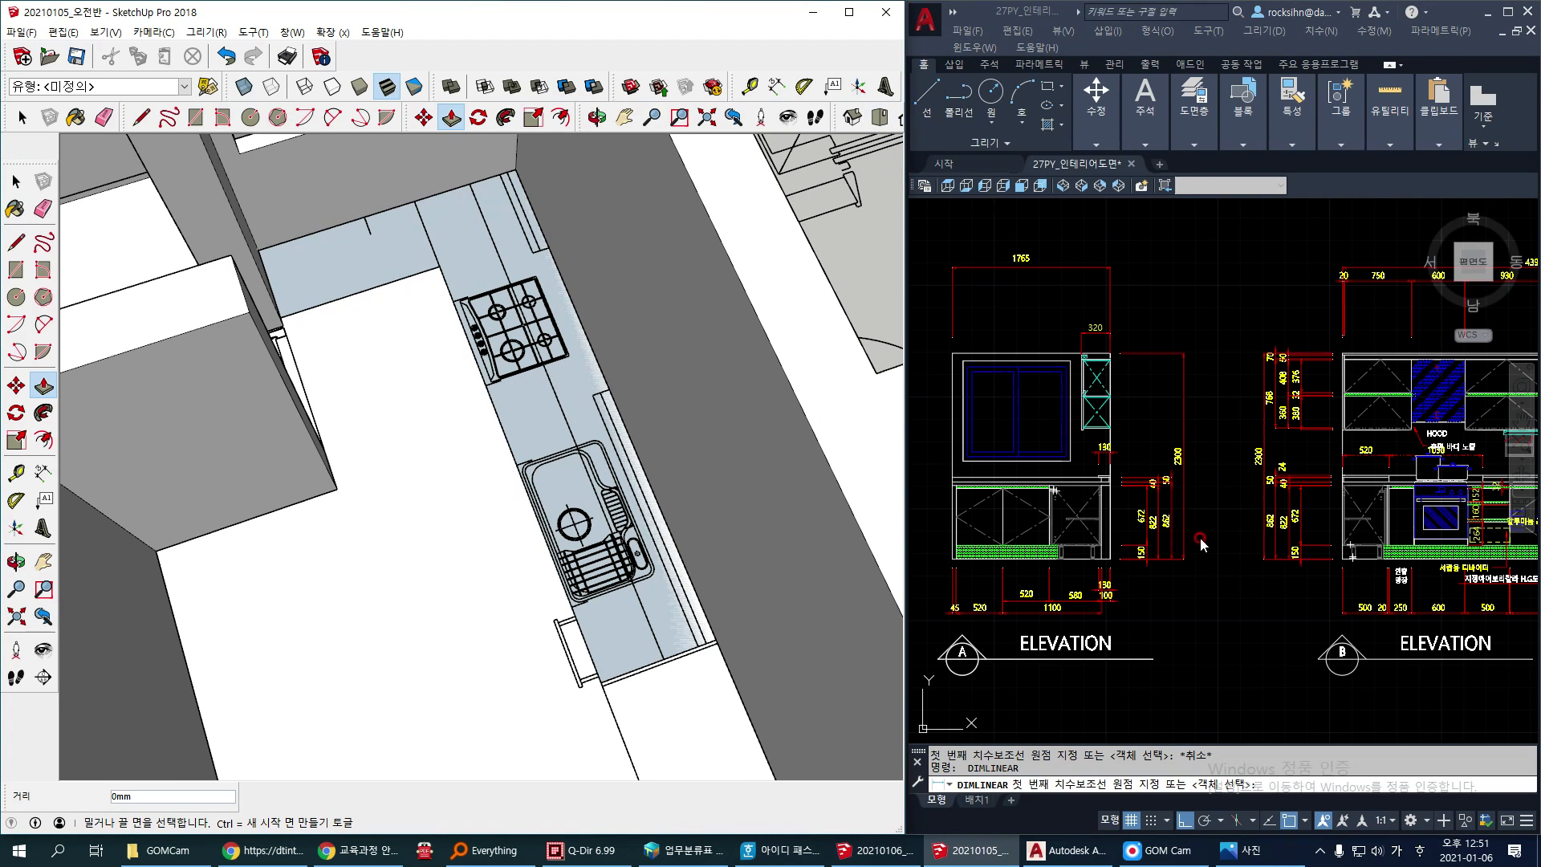
# Step: Examine the counter height and countertop thickness dimensions in elevation B of the AutoCAD drawing
pyautogui.moveTo(1409, 540); pyautogui.dragTo(1370, 537, button='middle')
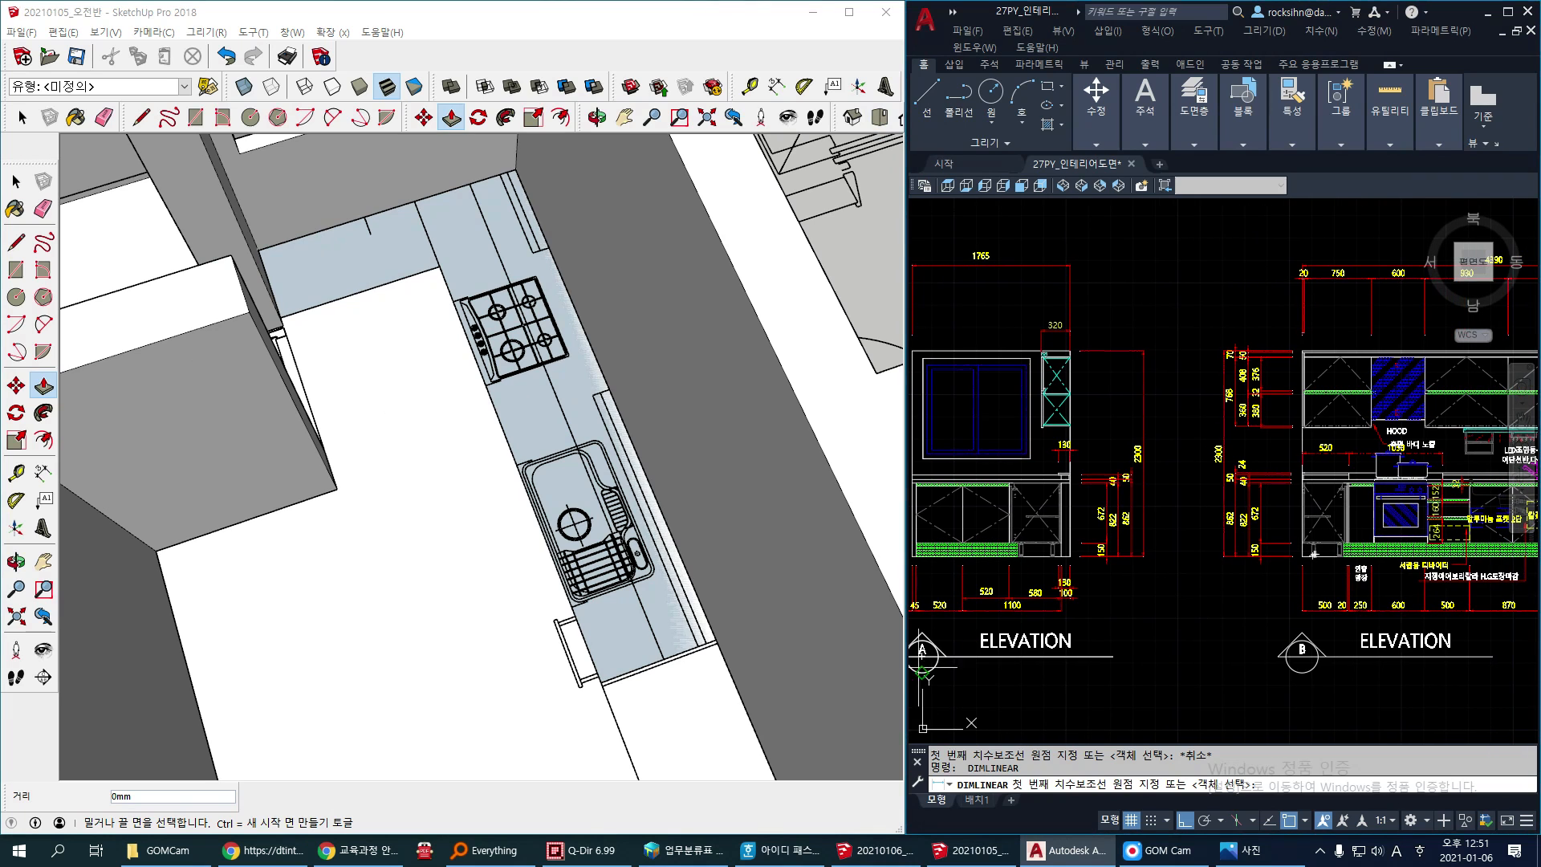
pyautogui.scroll(2, 1362, 517)
pyautogui.scroll(2, 1333, 506)
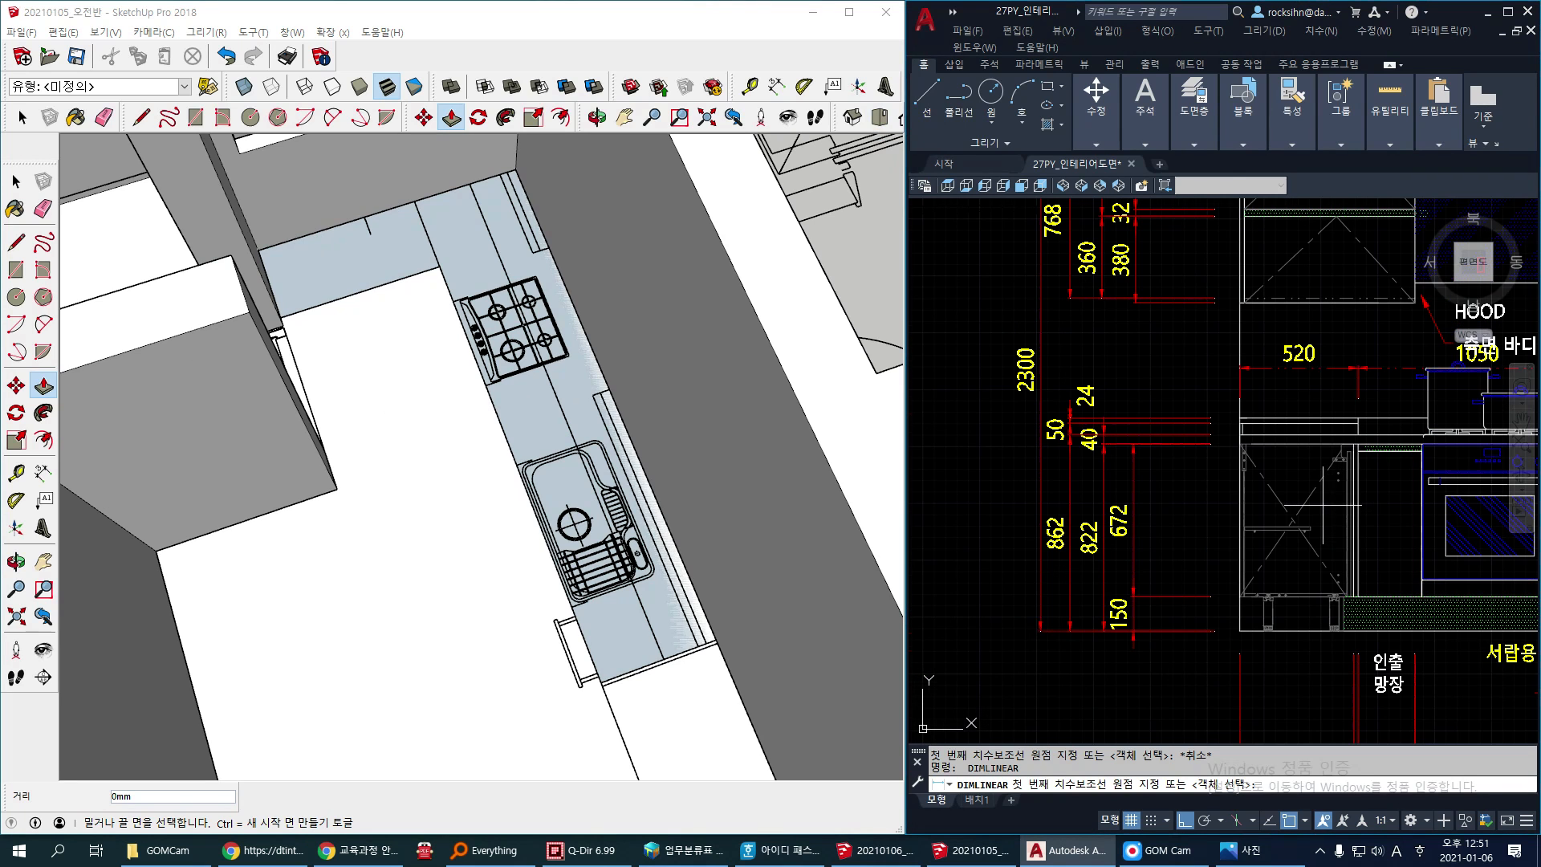
pyautogui.moveTo(1302, 532); pyautogui.dragTo(1253, 532, button='middle')
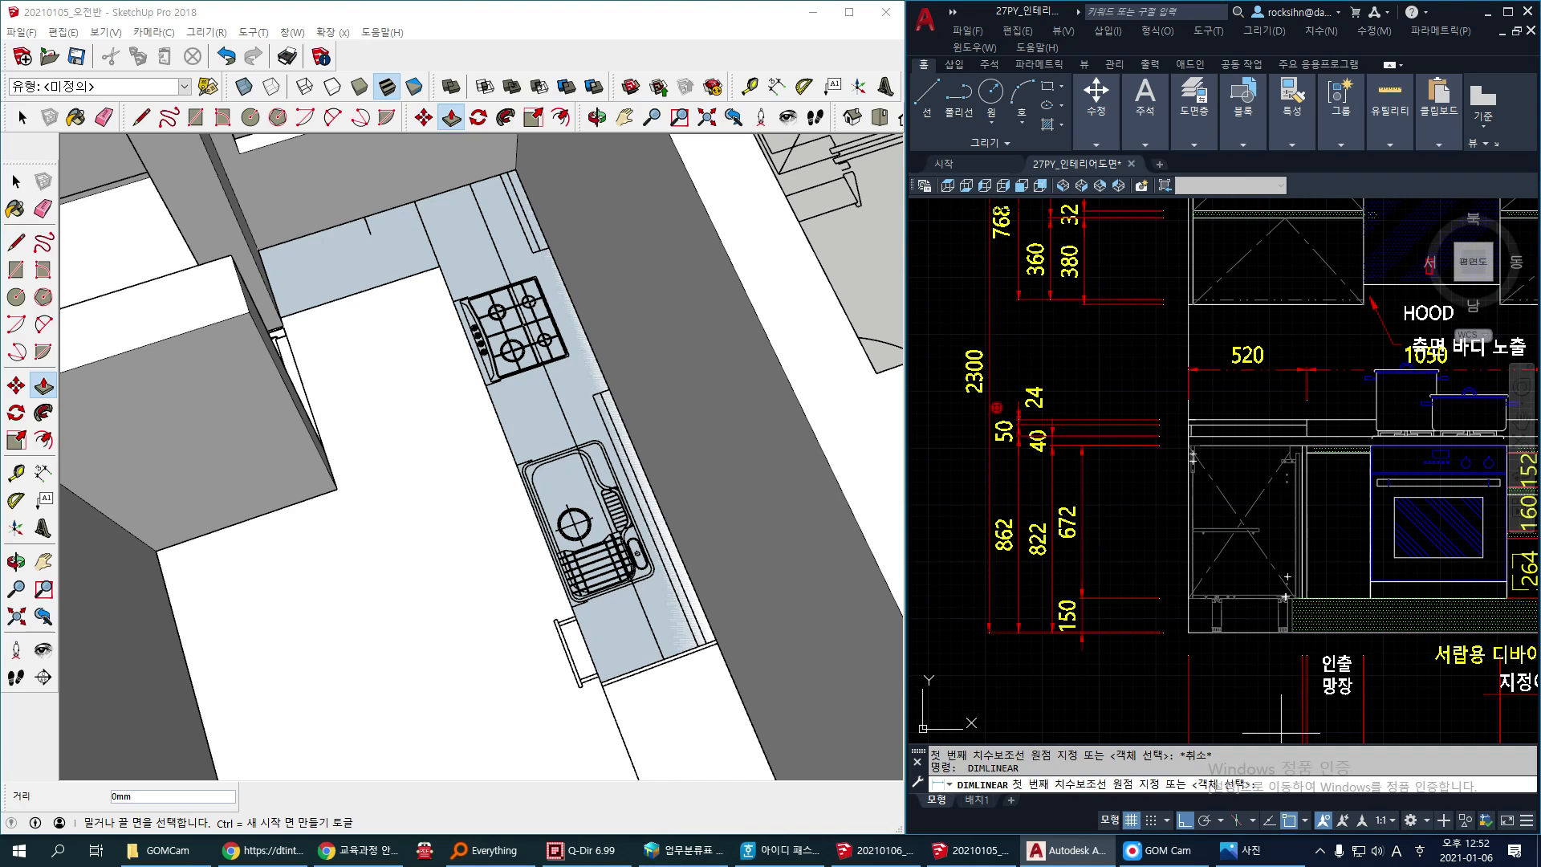
pyautogui.moveTo(972, 507); pyautogui.dragTo(1023, 571)
pyautogui.moveTo(983, 409); pyautogui.dragTo(1015, 474)
pyautogui.moveTo(1018, 372); pyautogui.dragTo(1066, 419)
pyautogui.moveTo(1008, 496)
pyautogui.mouseDown()
pyautogui.moveTo(1037, 491)
pyautogui.moveTo(1020, 507)
pyautogui.moveTo(1051, 578)
pyautogui.mouseUp()
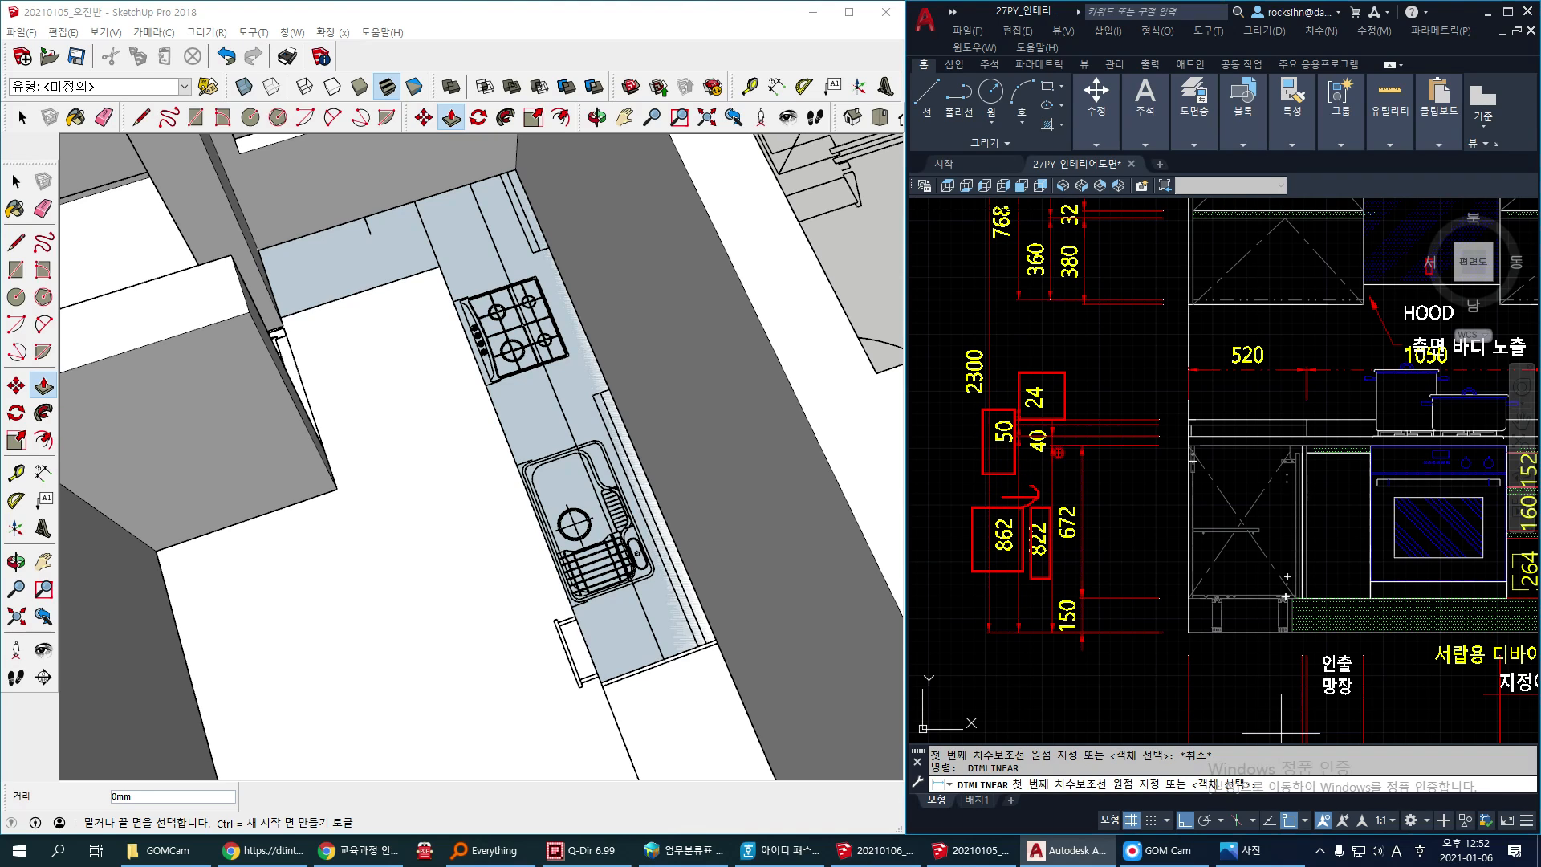
pyautogui.press('Escape')
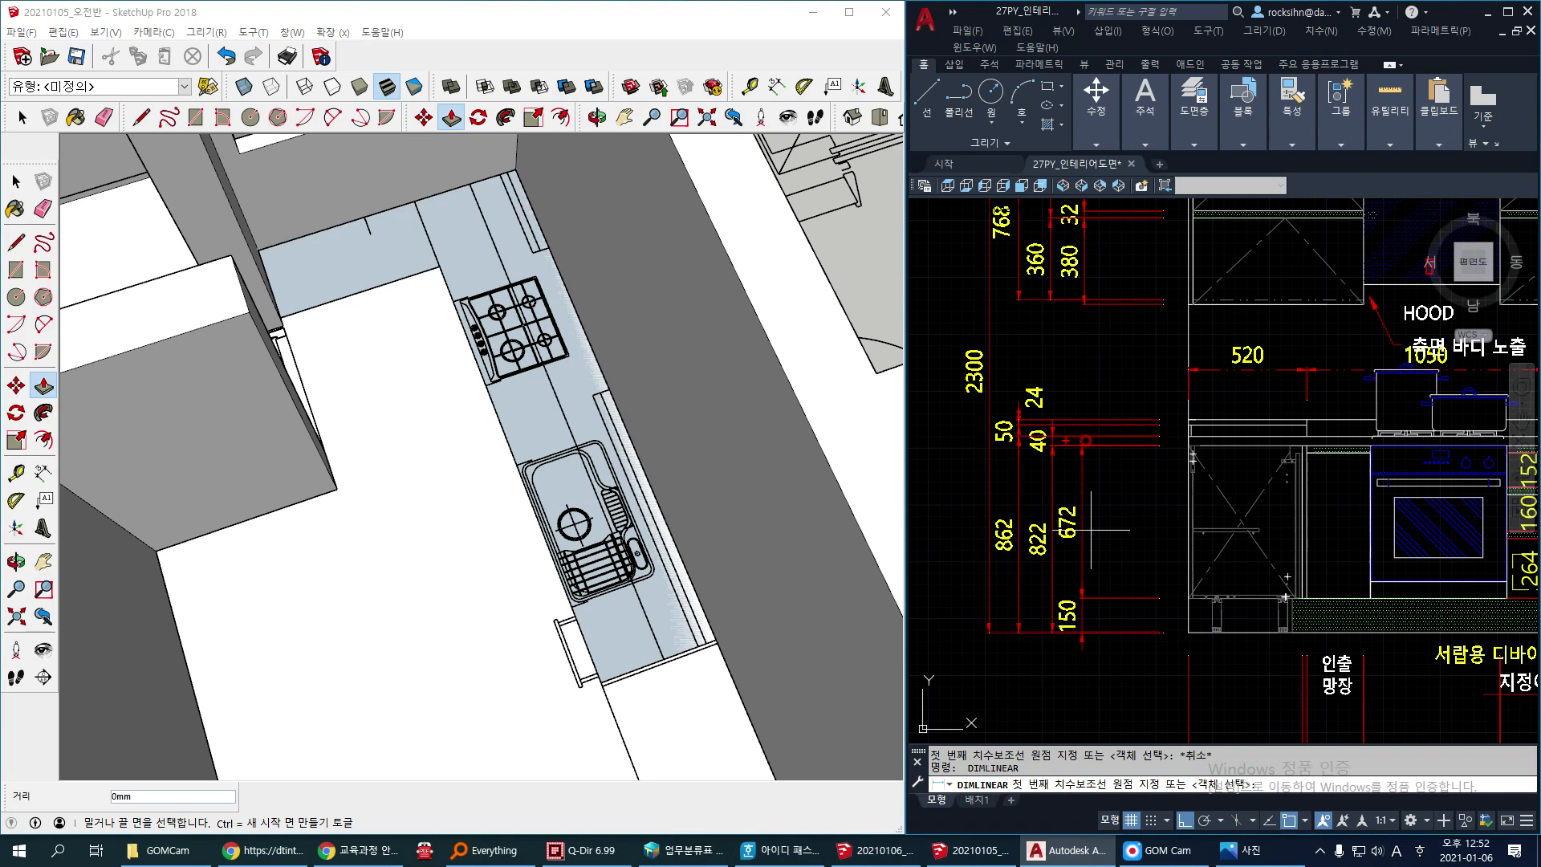
# Step: Examine how elevation B divides the base cabinet height into countertop, cabinet body and toe kick
pyautogui.moveTo(957, 430); pyautogui.dragTo(1204, 443)
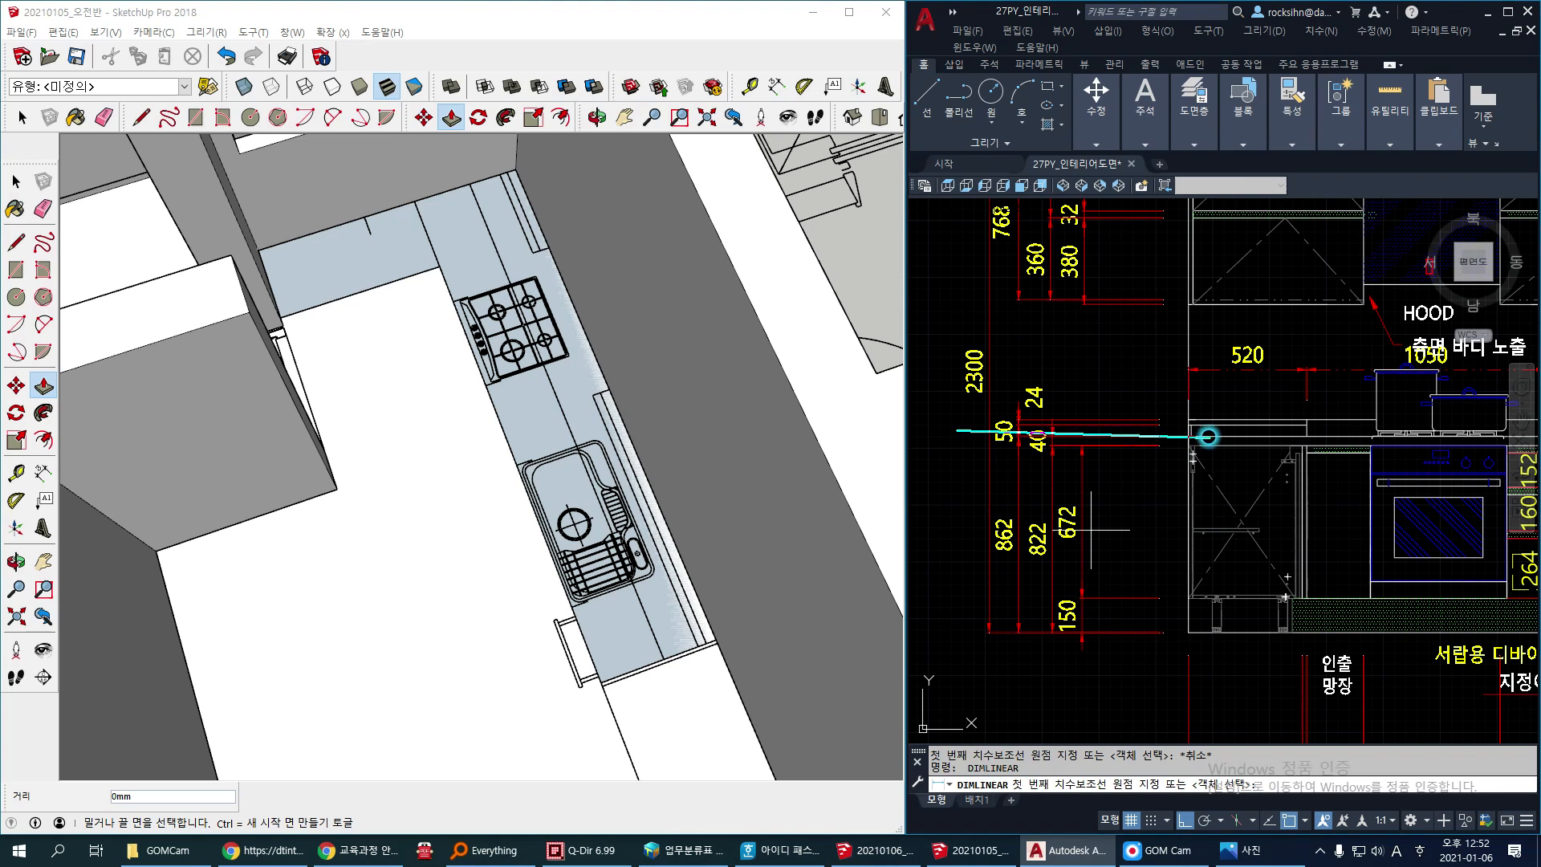
pyautogui.moveTo(1016, 556)
pyautogui.mouseDown()
pyautogui.moveTo(963, 514)
pyautogui.moveTo(1042, 513)
pyautogui.moveTo(980, 574)
pyautogui.mouseUp()
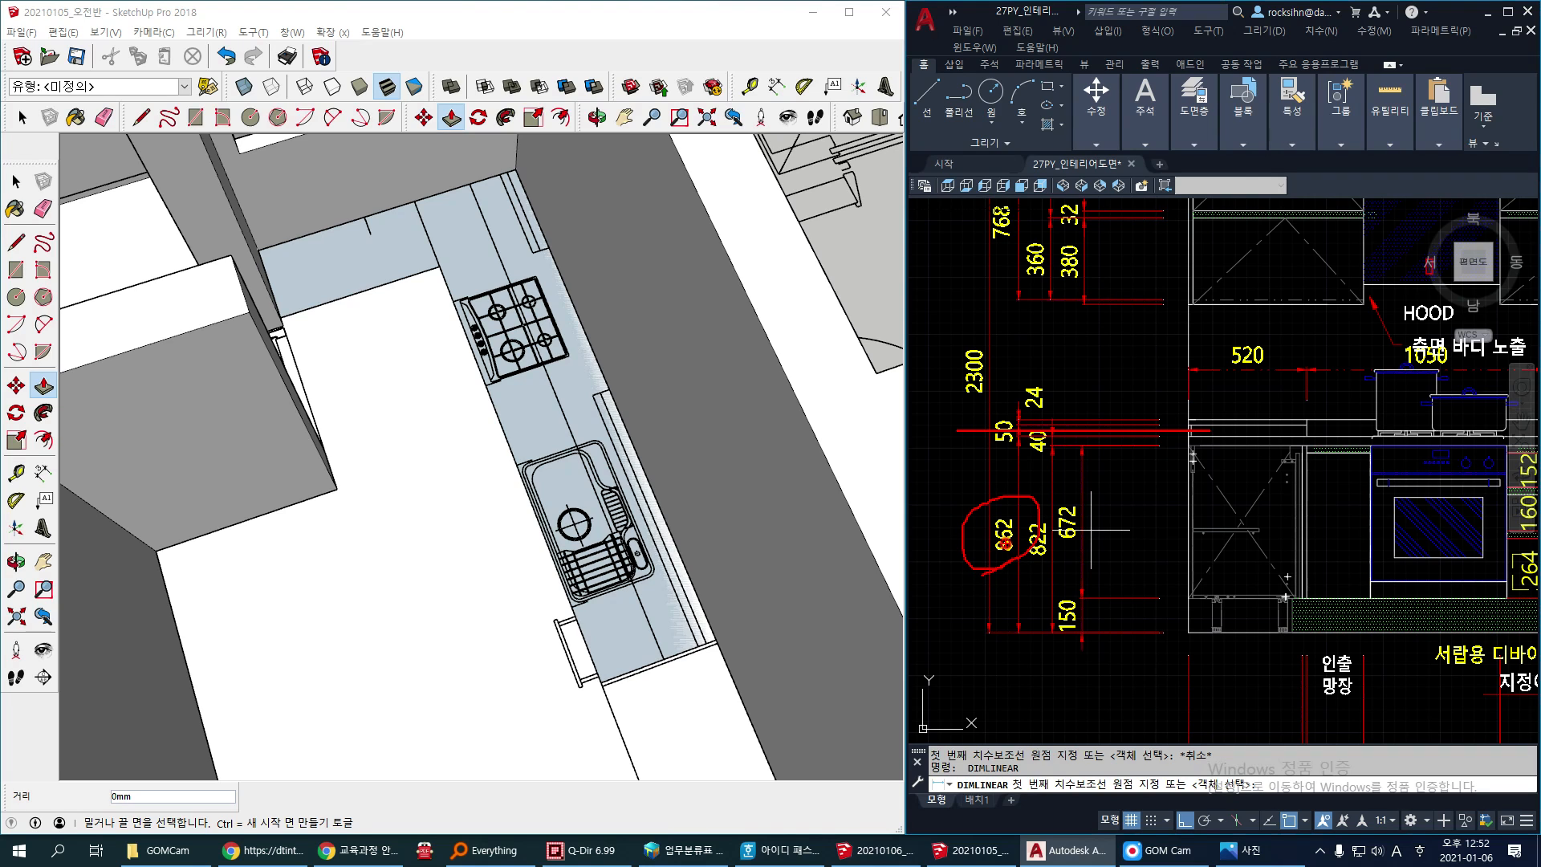
pyautogui.moveTo(1025, 517); pyautogui.dragTo(1050, 528)
pyautogui.moveTo(1086, 638)
pyautogui.mouseDown()
pyautogui.moveTo(1013, 601)
pyautogui.moveTo(1105, 620)
pyautogui.moveTo(1089, 644)
pyautogui.mouseUp()
pyautogui.moveTo(1321, 601)
pyautogui.mouseDown()
pyautogui.moveTo(1318, 648)
pyautogui.moveTo(1306, 603)
pyautogui.moveTo(1317, 640)
pyautogui.moveTo(1277, 653)
pyautogui.mouseUp()
pyautogui.moveTo(1075, 537)
pyautogui.mouseDown()
pyautogui.moveTo(1036, 546)
pyautogui.moveTo(1111, 500)
pyautogui.moveTo(1108, 520)
pyautogui.moveTo(1374, 532)
pyautogui.moveTo(1347, 546)
pyautogui.mouseUp()
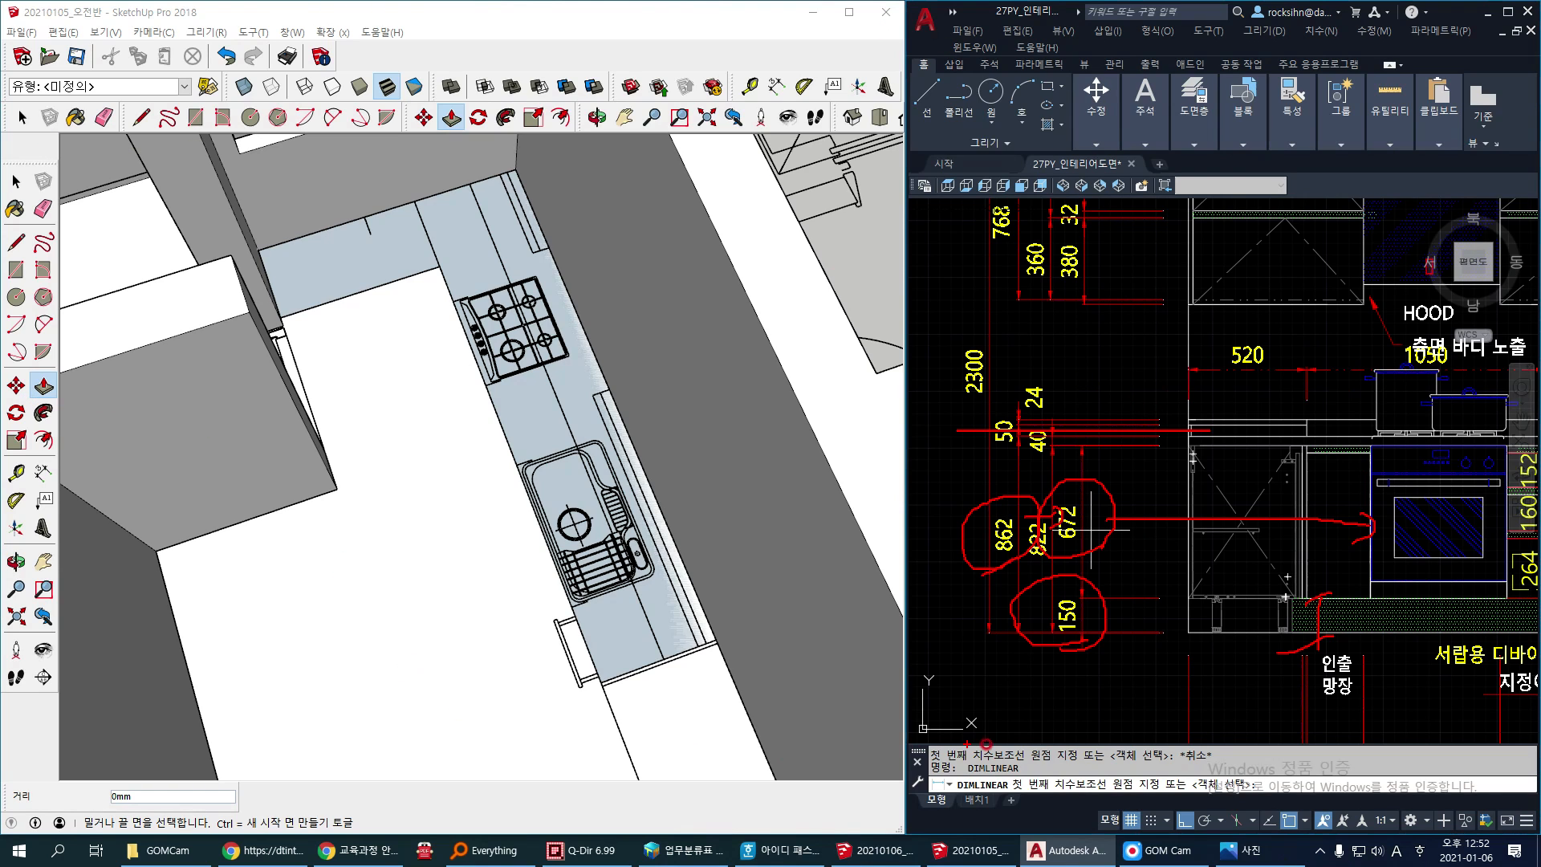
# Step: Bring up the kitchen reference photo and match its toe kick and cabinet fronts to the height dimensions in elevation B
pyautogui.click(1249, 855)
pyautogui.moveTo(1281, 17); pyautogui.dragTo(691, 17)
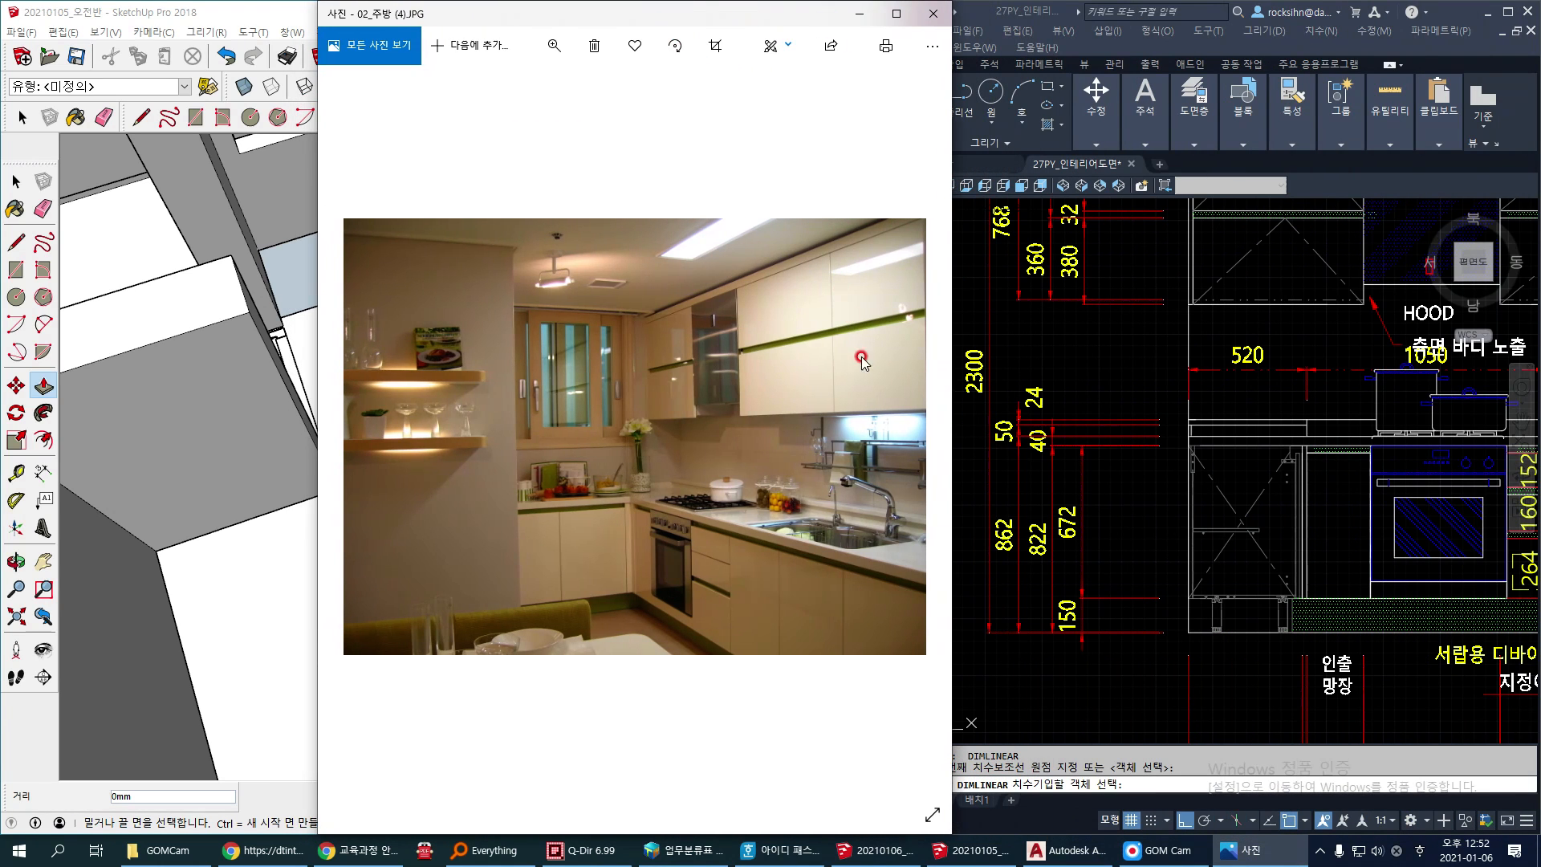
pyautogui.moveTo(634, 623)
pyautogui.mouseDown()
pyautogui.moveTo(674, 634)
pyautogui.moveTo(654, 622)
pyautogui.moveTo(684, 618)
pyautogui.moveTo(678, 630)
pyautogui.mouseUp()
pyautogui.moveTo(1058, 589); pyautogui.dragTo(1094, 645)
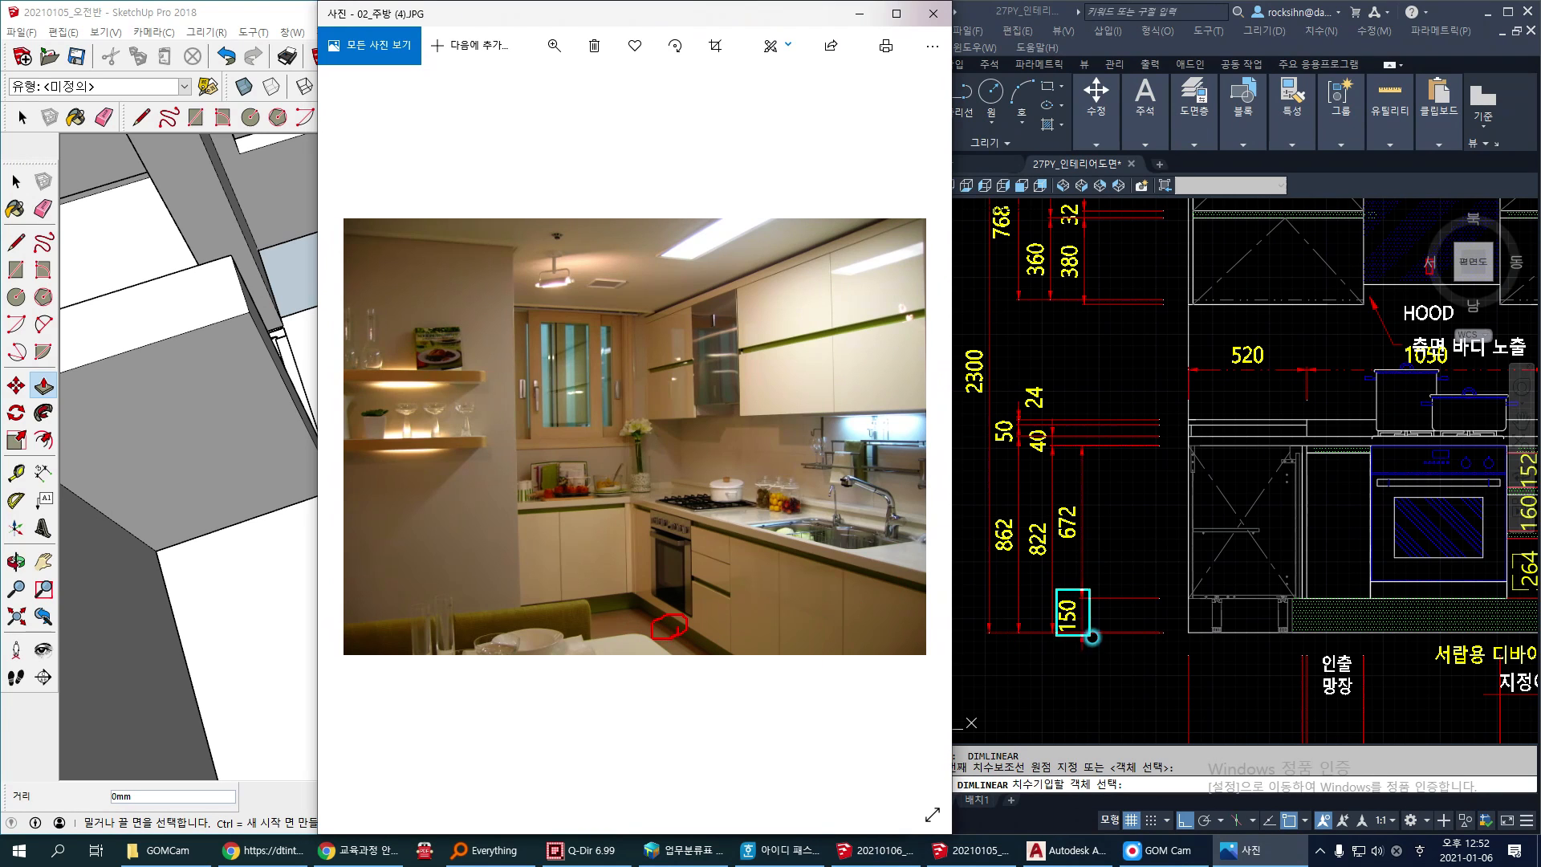
pyautogui.moveTo(731, 562)
pyautogui.mouseDown()
pyautogui.moveTo(742, 600)
pyautogui.moveTo(780, 579)
pyautogui.mouseUp()
pyautogui.moveTo(1077, 499)
pyautogui.mouseDown()
pyautogui.moveTo(1048, 500)
pyautogui.moveTo(1089, 532)
pyautogui.moveTo(1082, 561)
pyautogui.mouseUp()
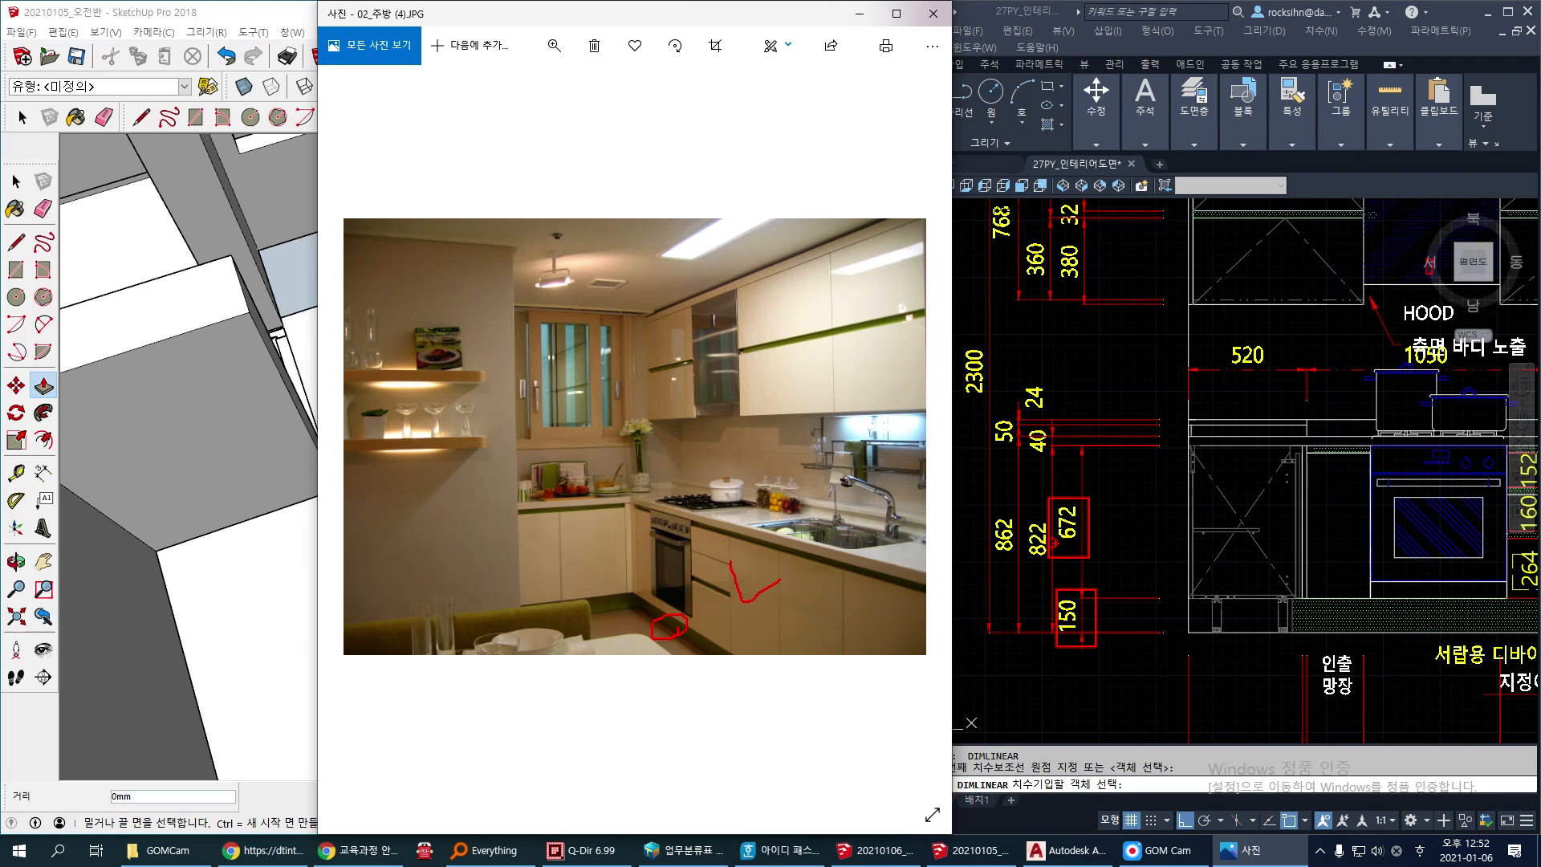
pyautogui.moveTo(1059, 461)
pyautogui.mouseDown()
pyautogui.moveTo(1027, 435)
pyautogui.moveTo(1058, 459)
pyautogui.mouseUp()
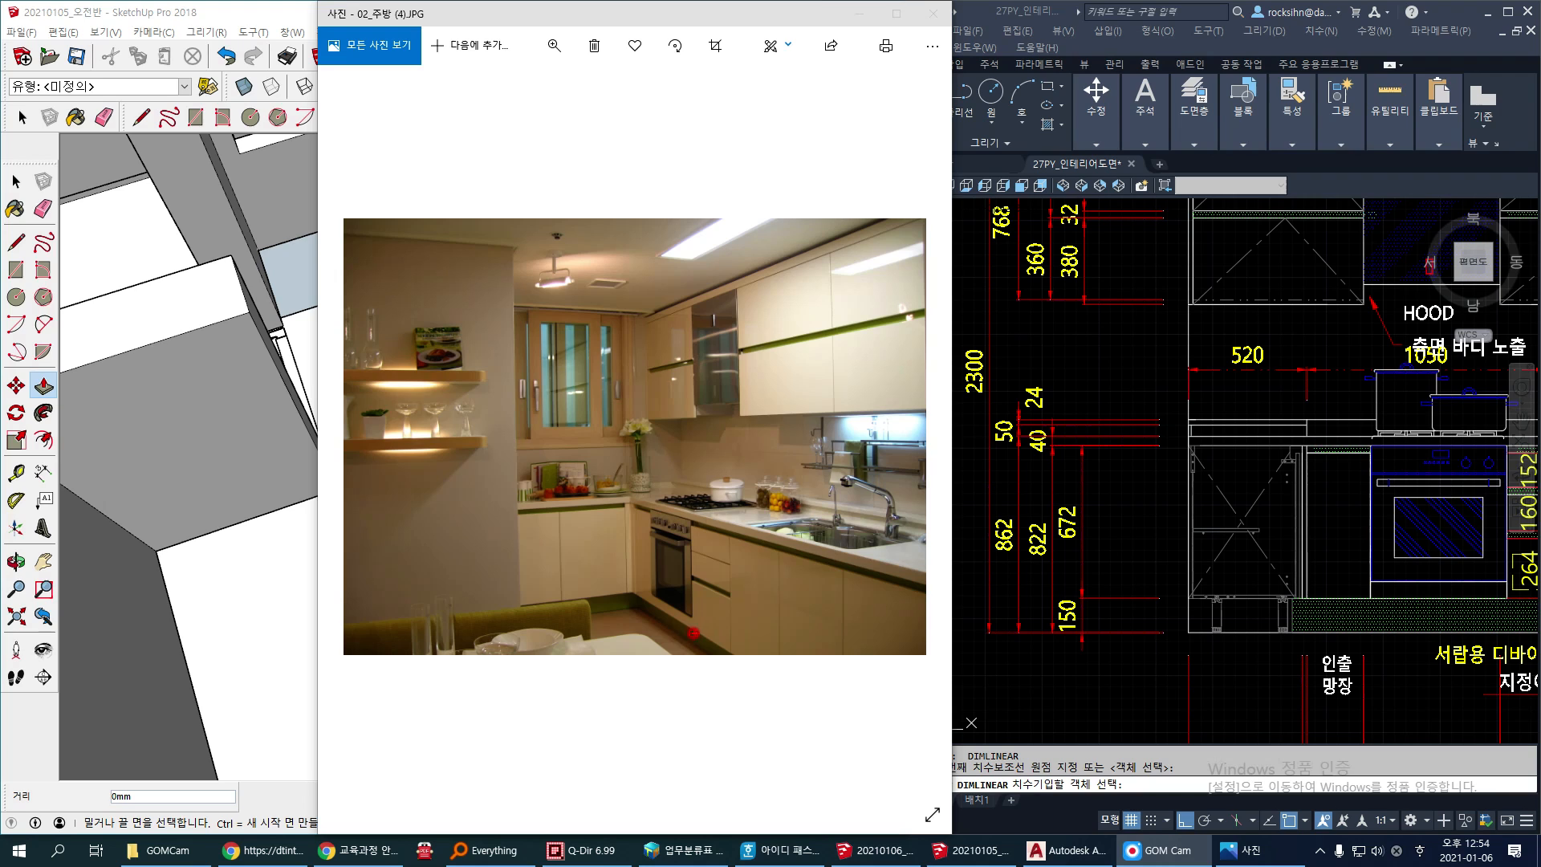
# Step: Compare the photo's toe kick, cabinet body and countertop with their individual and overall height dimensions in elevation B
pyautogui.moveTo(679, 623); pyautogui.dragTo(704, 633)
pyautogui.moveTo(1043, 589); pyautogui.dragTo(1090, 637)
pyautogui.moveTo(1047, 499); pyautogui.dragTo(1088, 552)
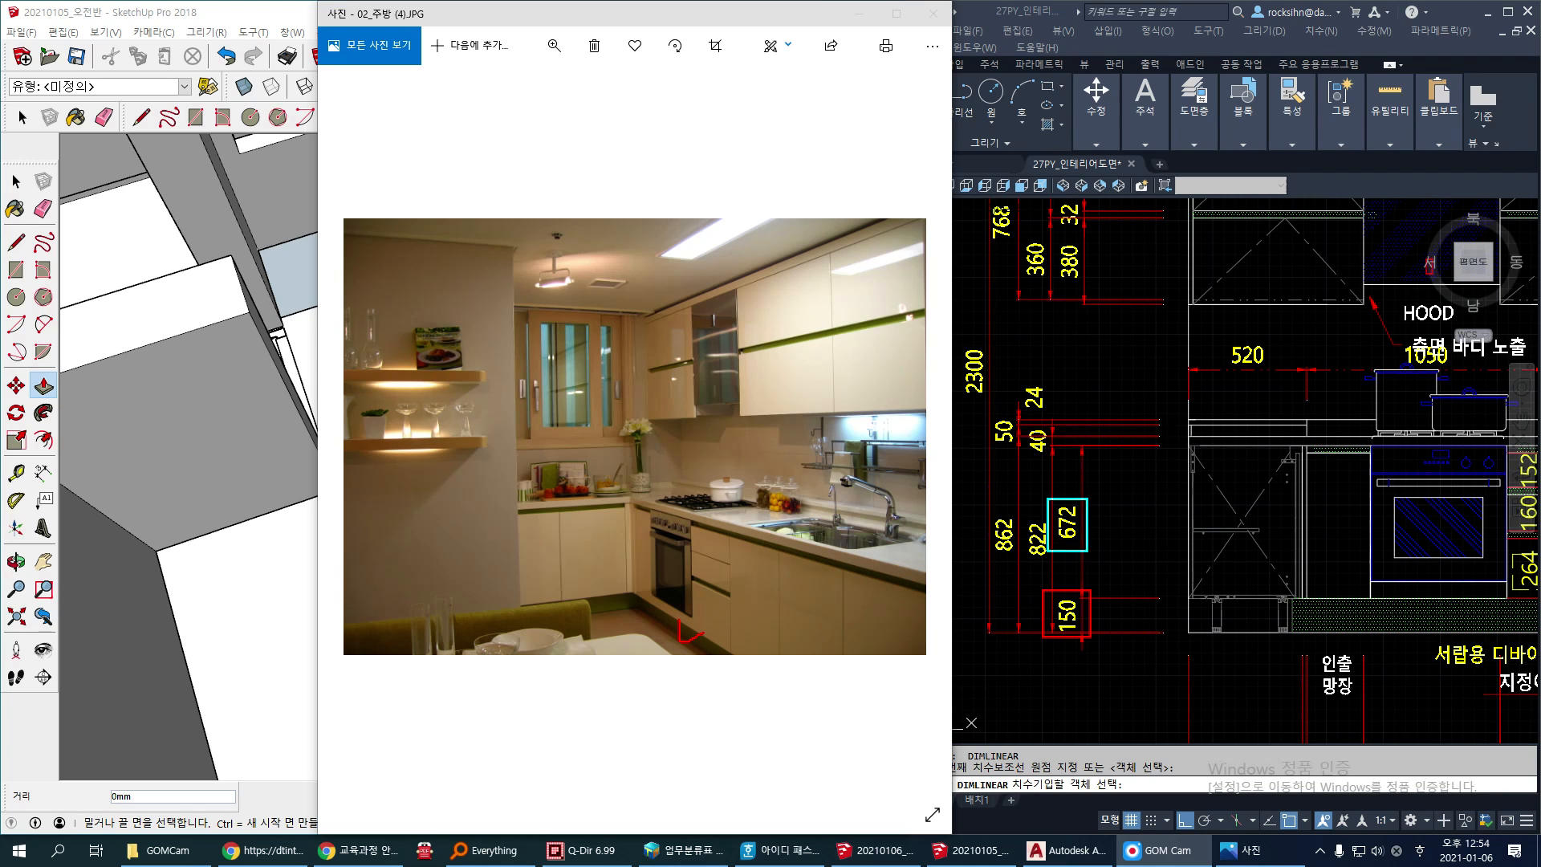
pyautogui.moveTo(752, 579); pyautogui.dragTo(786, 585)
pyautogui.moveTo(1024, 429); pyautogui.dragTo(1051, 465)
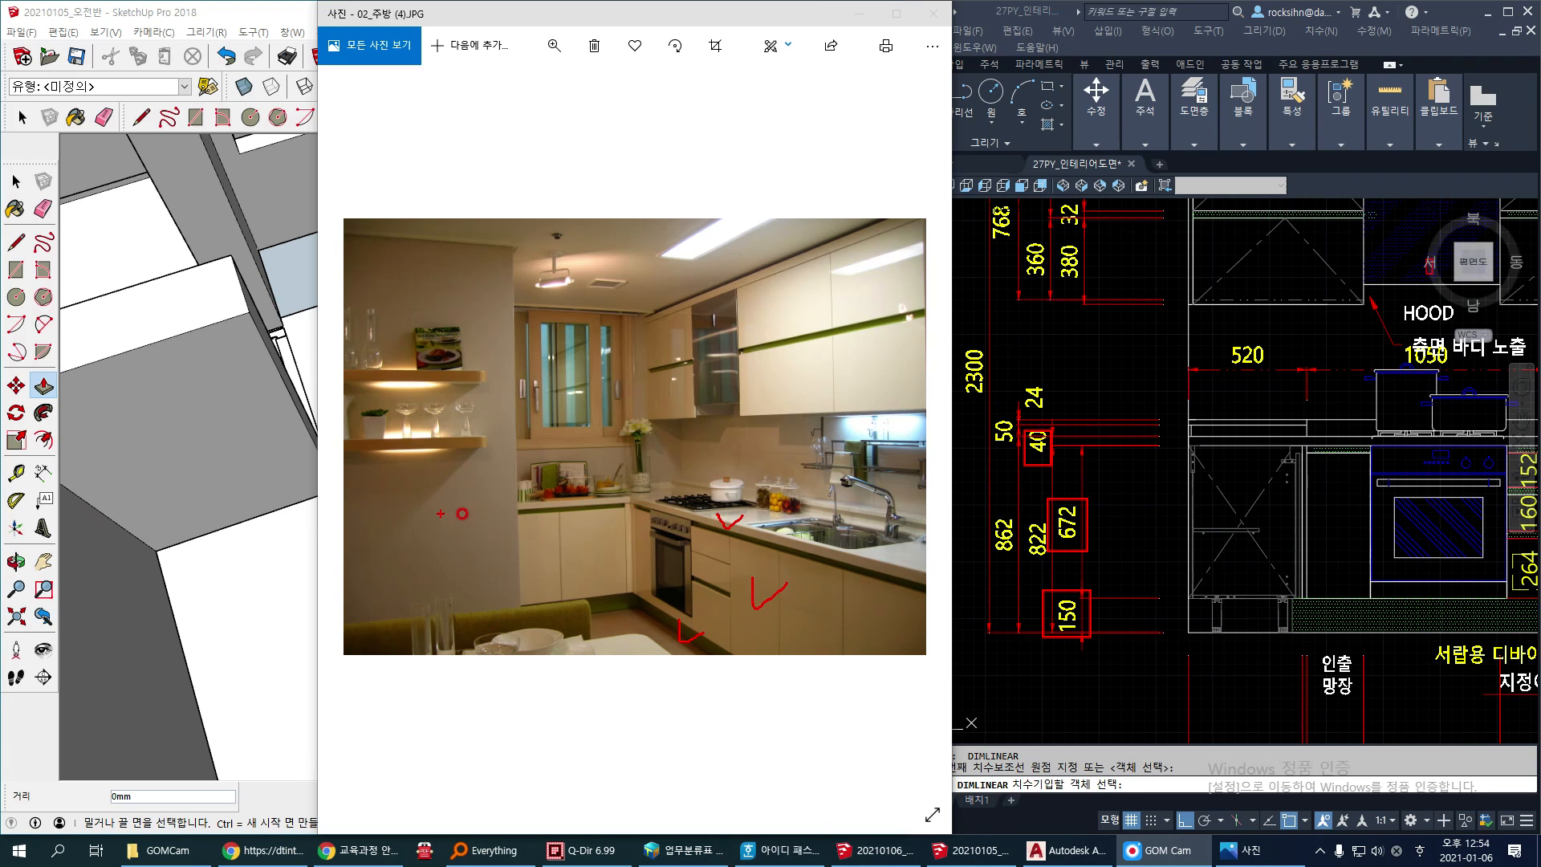
pyautogui.moveTo(979, 505); pyautogui.dragTo(1017, 569)
# Step: In SketchUp, Push/Pull the L-shaped counter face up to the 862 mm base height dimensioned in elevation B
pyautogui.click(196, 576)
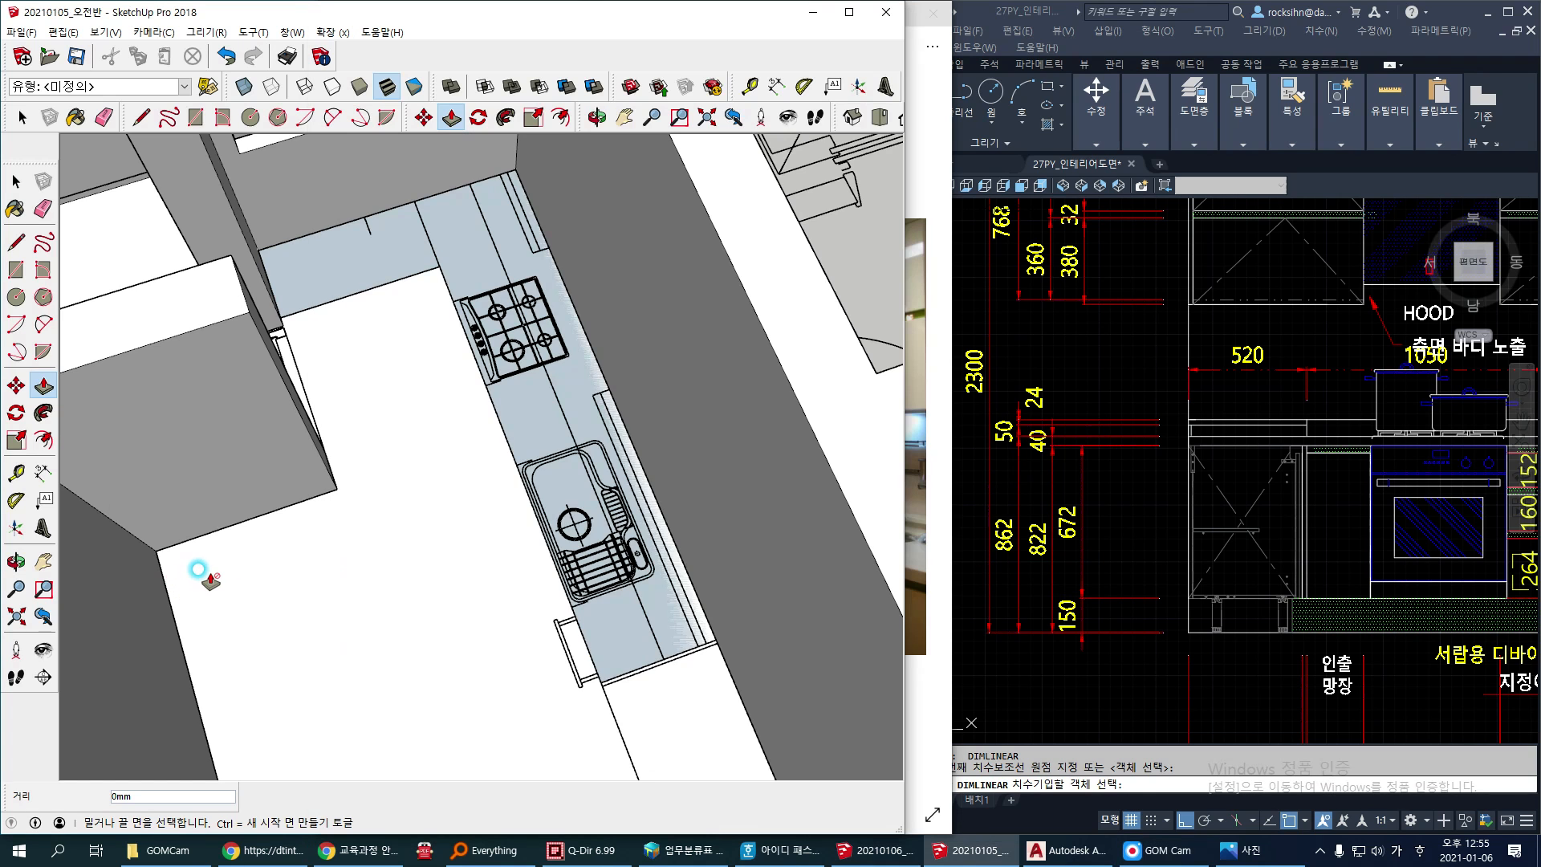
pyautogui.moveTo(552, 447); pyautogui.dragTo(563, 405)
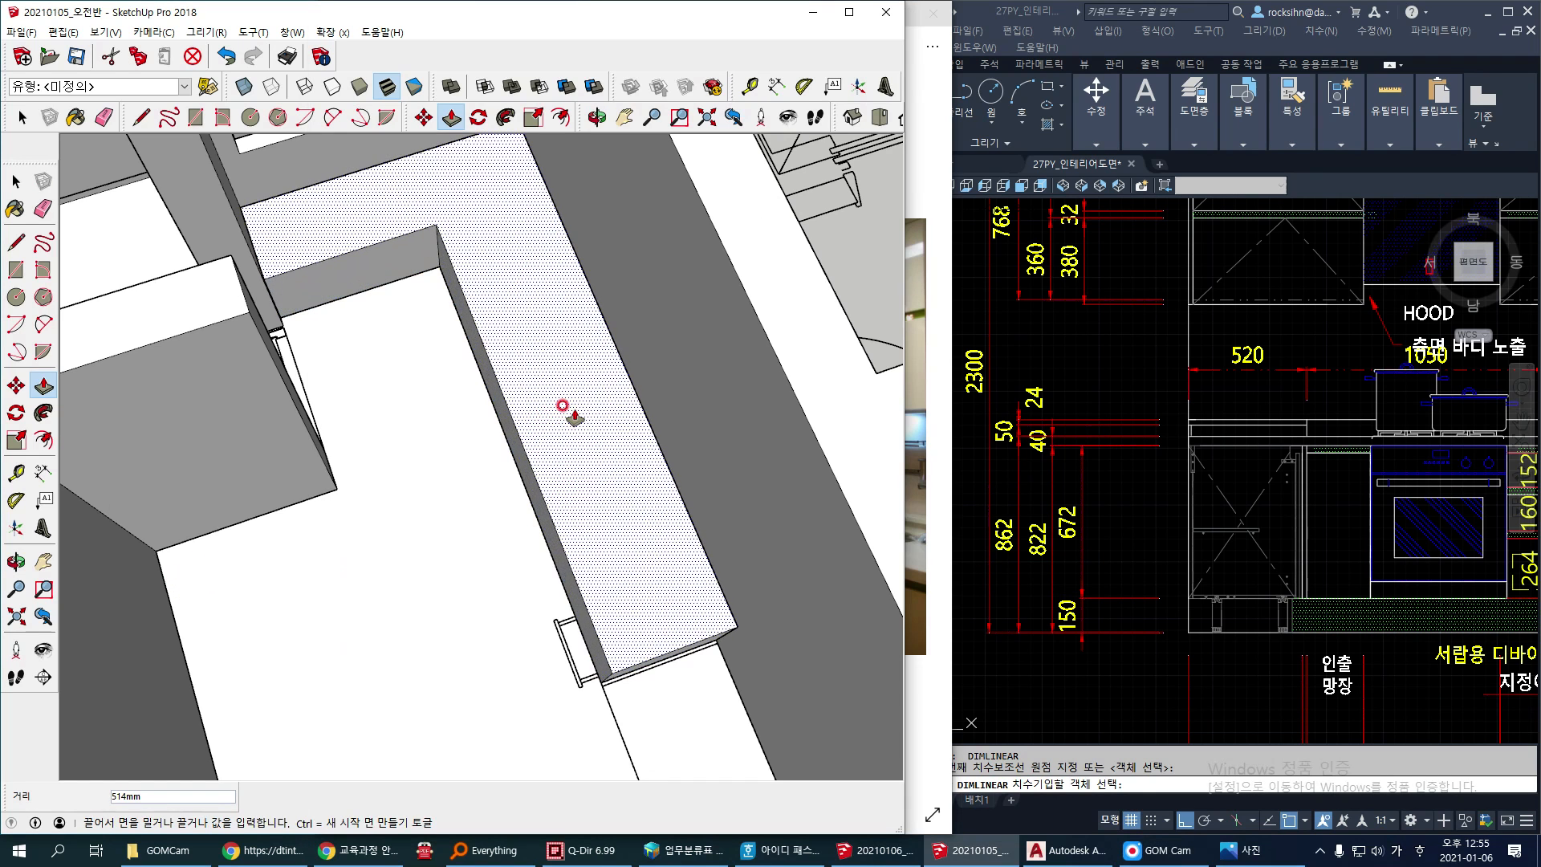
pyautogui.press('Return')
# Step: Hide the wall layer 01_벽체 so the counter is unobstructed, and widen the SketchUp window
pyautogui.moveTo(575, 412)
pyautogui.mouseDown(button='middle')
pyautogui.moveTo(540, 433)
pyautogui.moveTo(623, 323)
pyautogui.moveTo(471, 340)
pyautogui.moveTo(506, 426)
pyautogui.moveTo(561, 396)
pyautogui.moveTo(559, 292)
pyautogui.mouseUp(button='middle')
pyautogui.press('space')
pyautogui.click(708, 260)
pyautogui.click(708, 260)
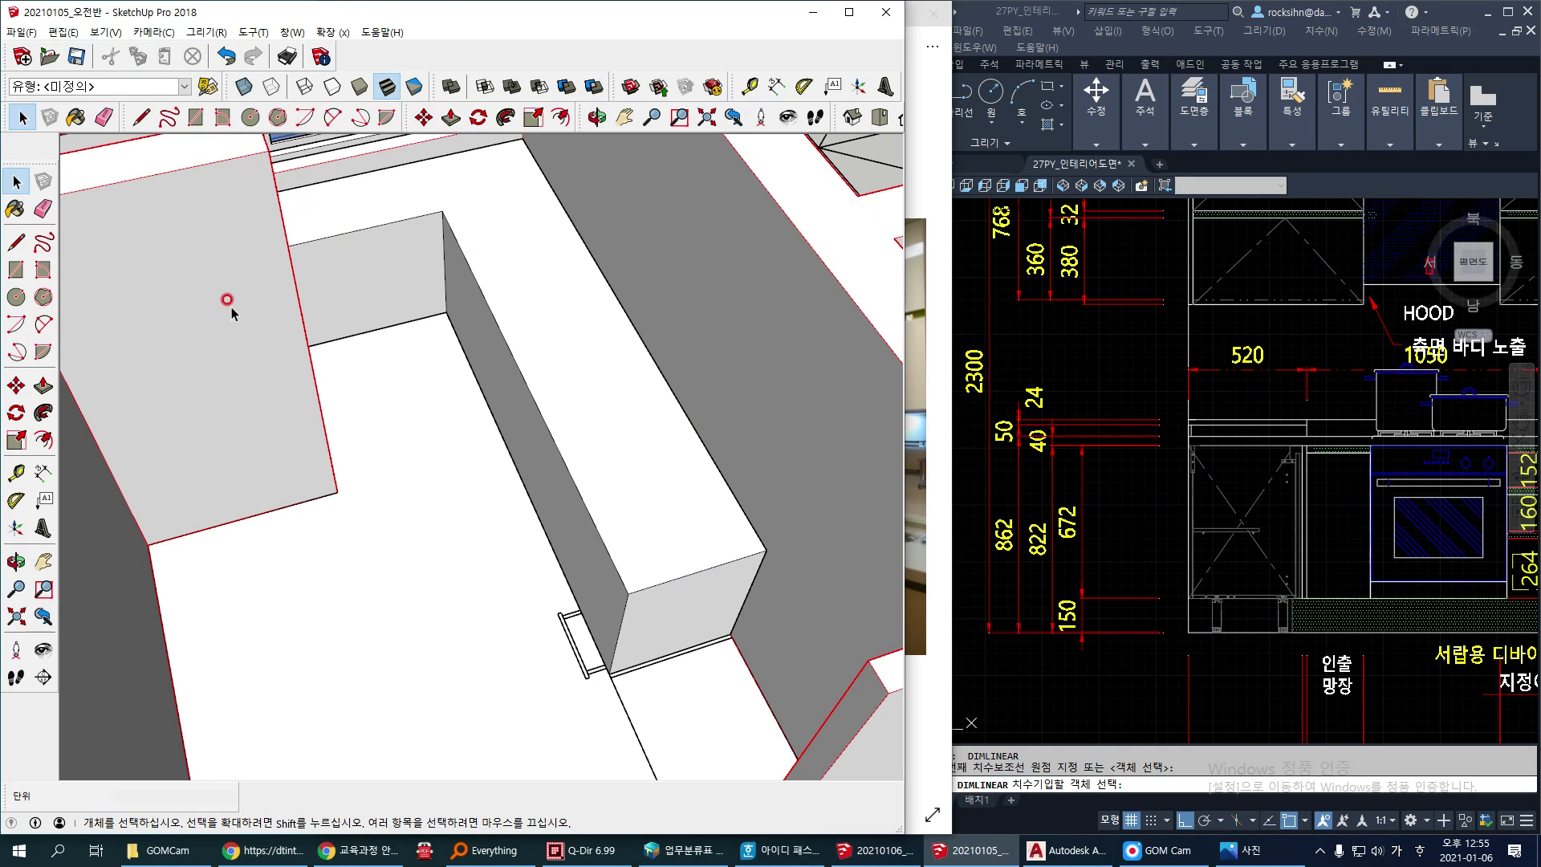
pyautogui.click(26, 211)
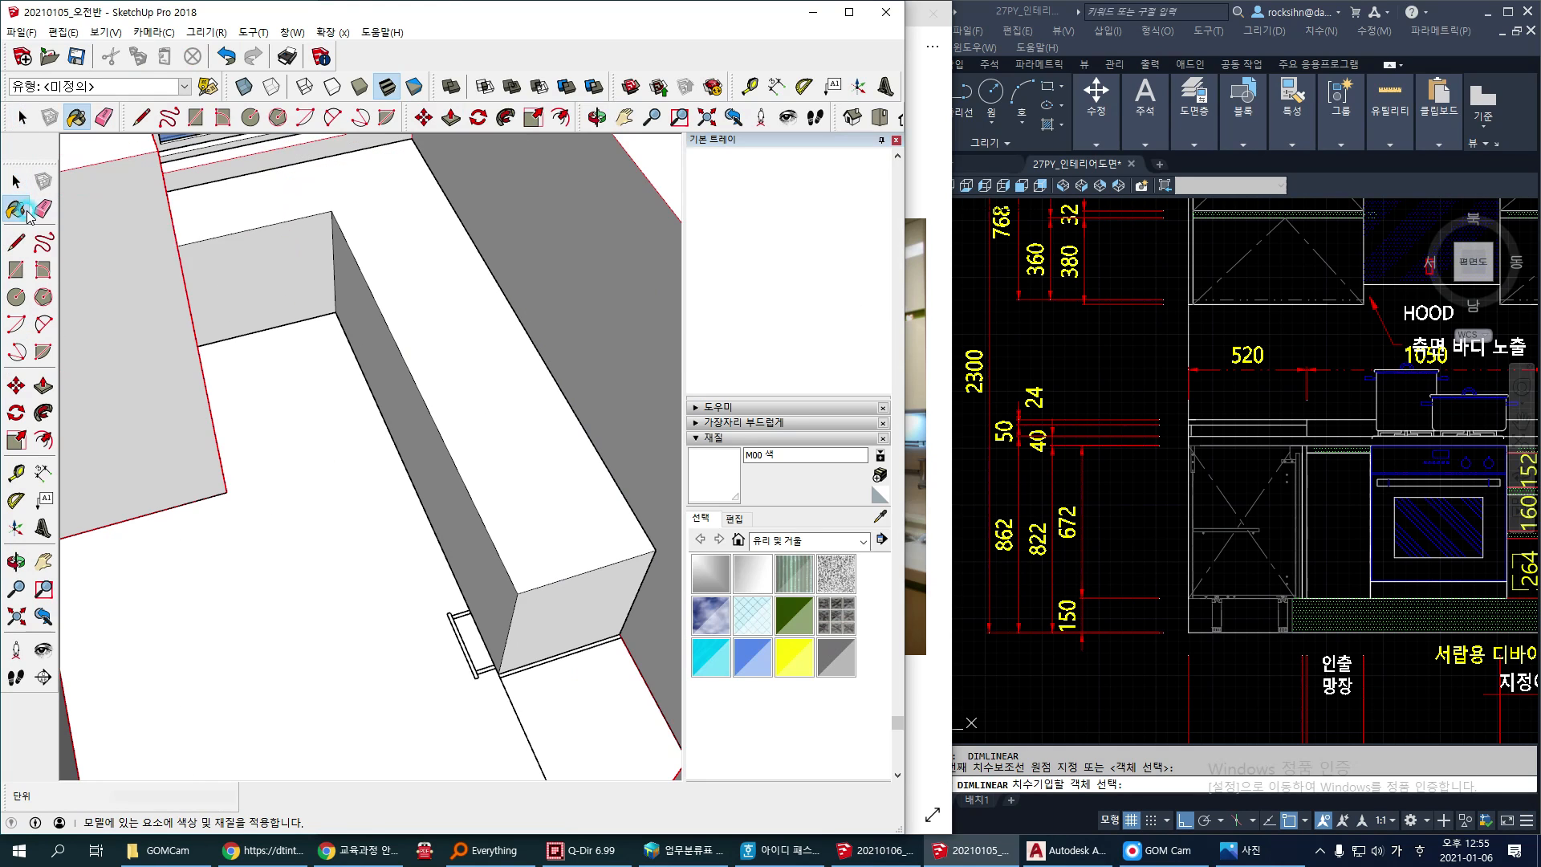
pyautogui.click(695, 420)
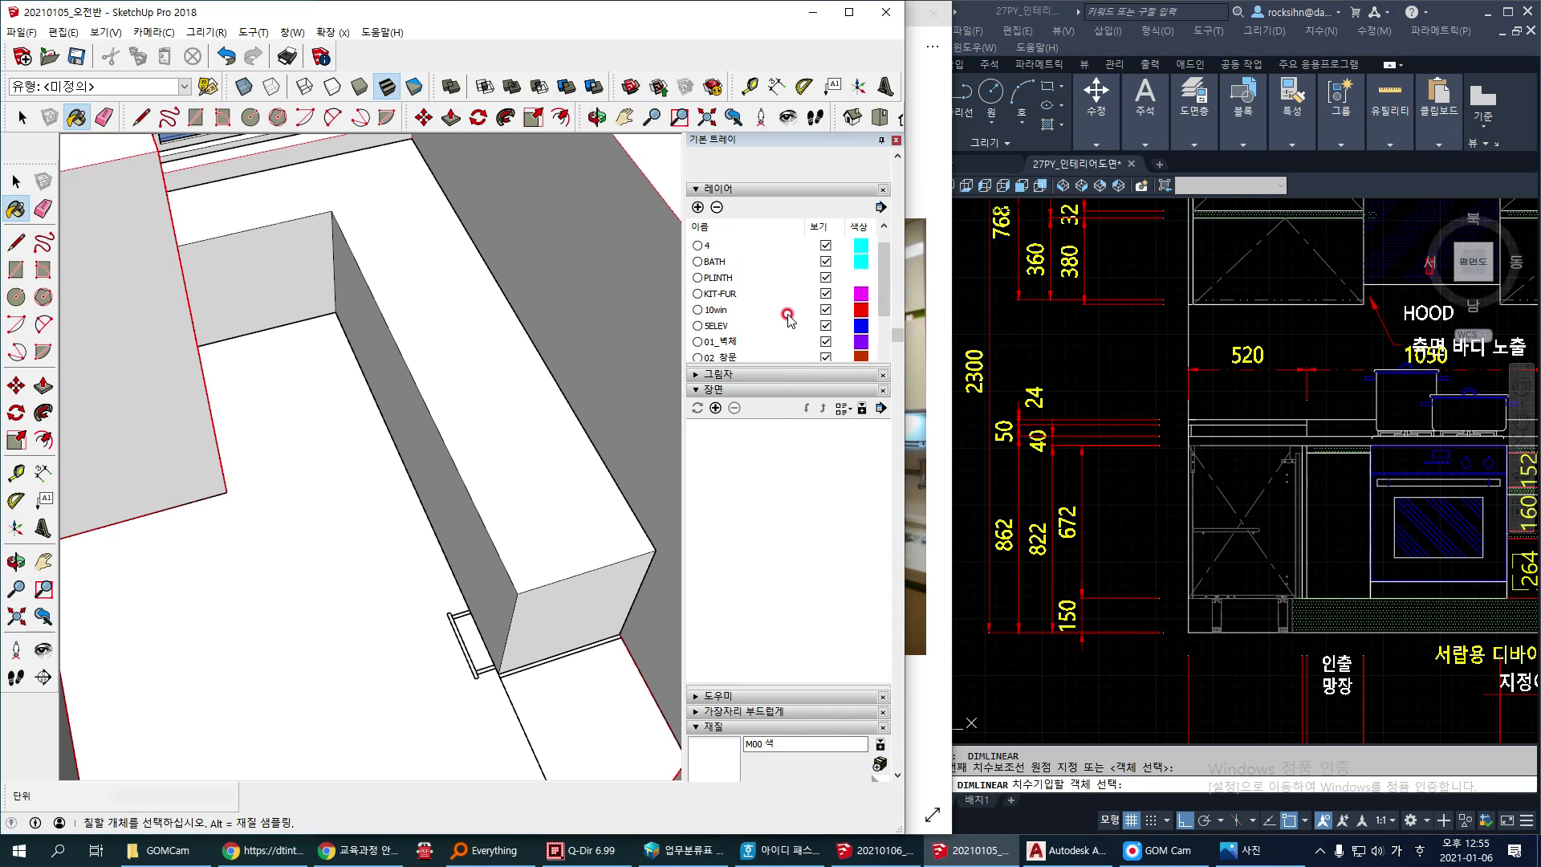
pyautogui.click(741, 391)
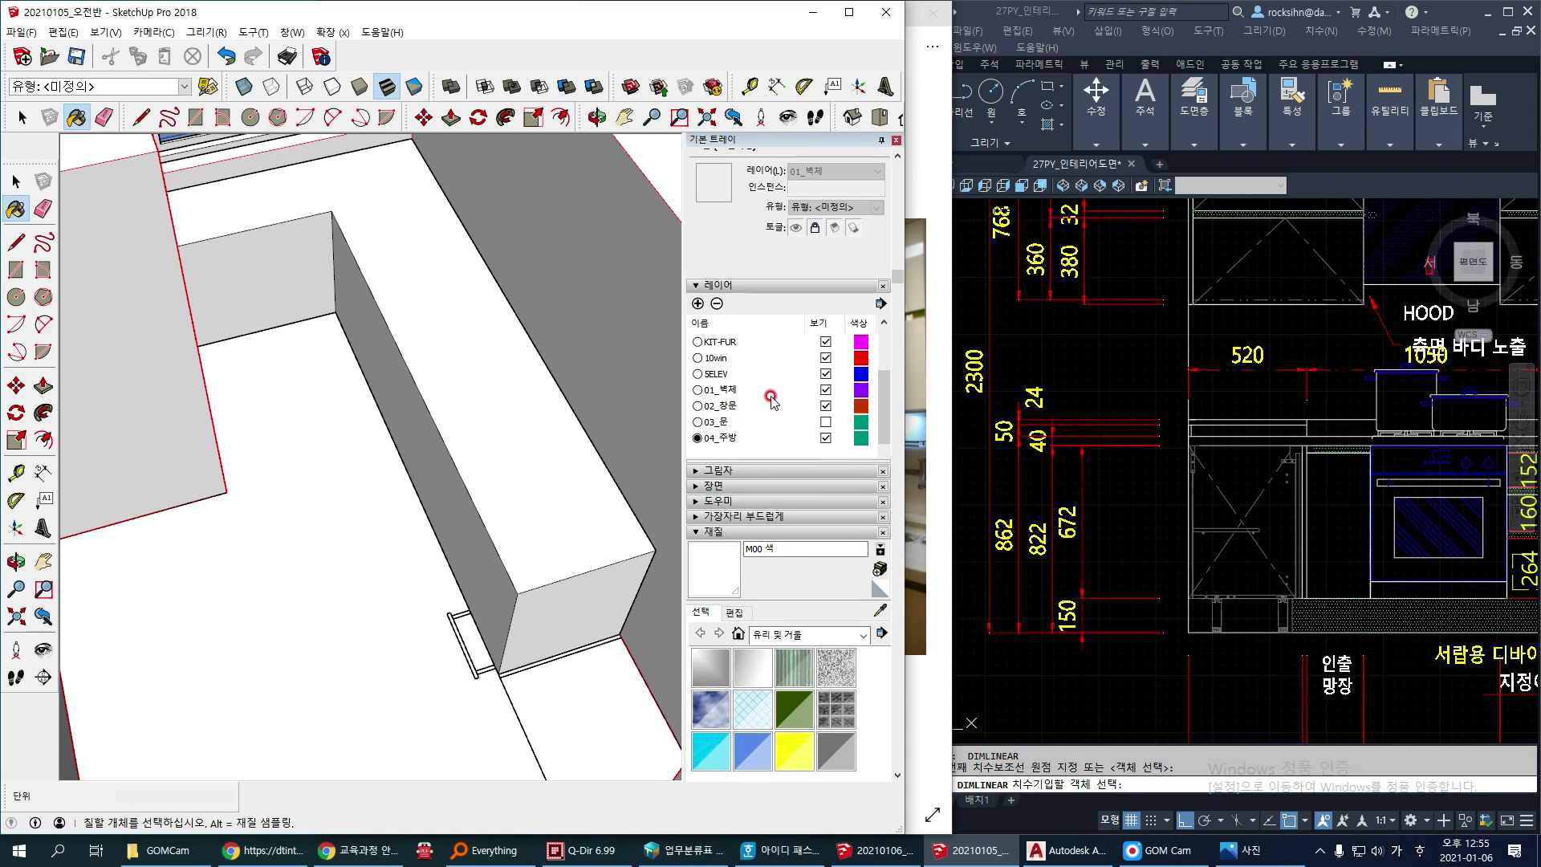
pyautogui.click(826, 390)
pyautogui.moveTo(482, 368); pyautogui.dragTo(586, 368, button='middle')
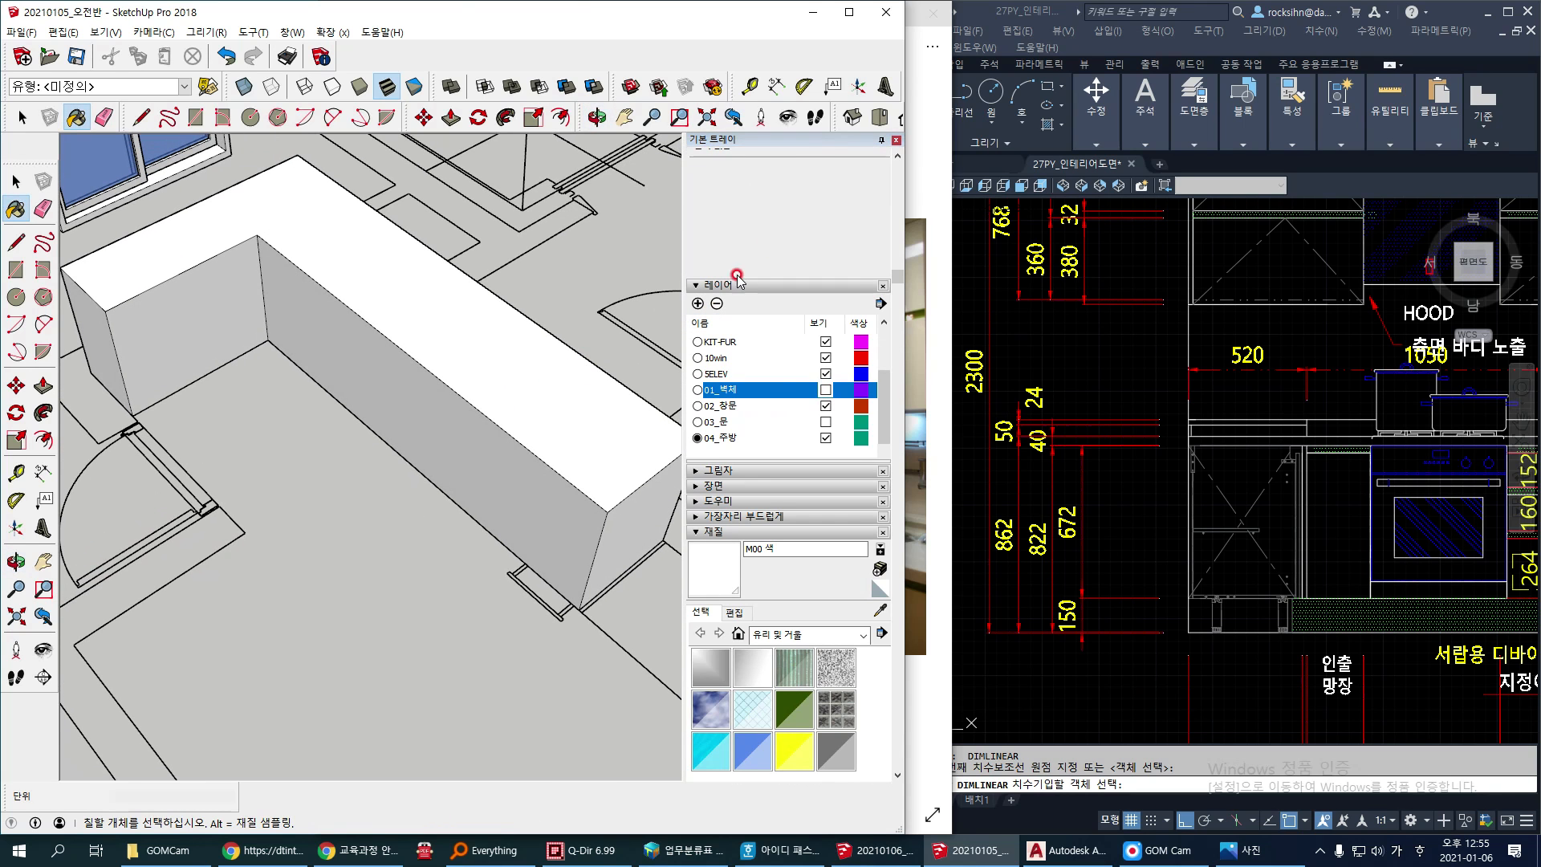
pyautogui.moveTo(904, 157); pyautogui.dragTo(953, 156)
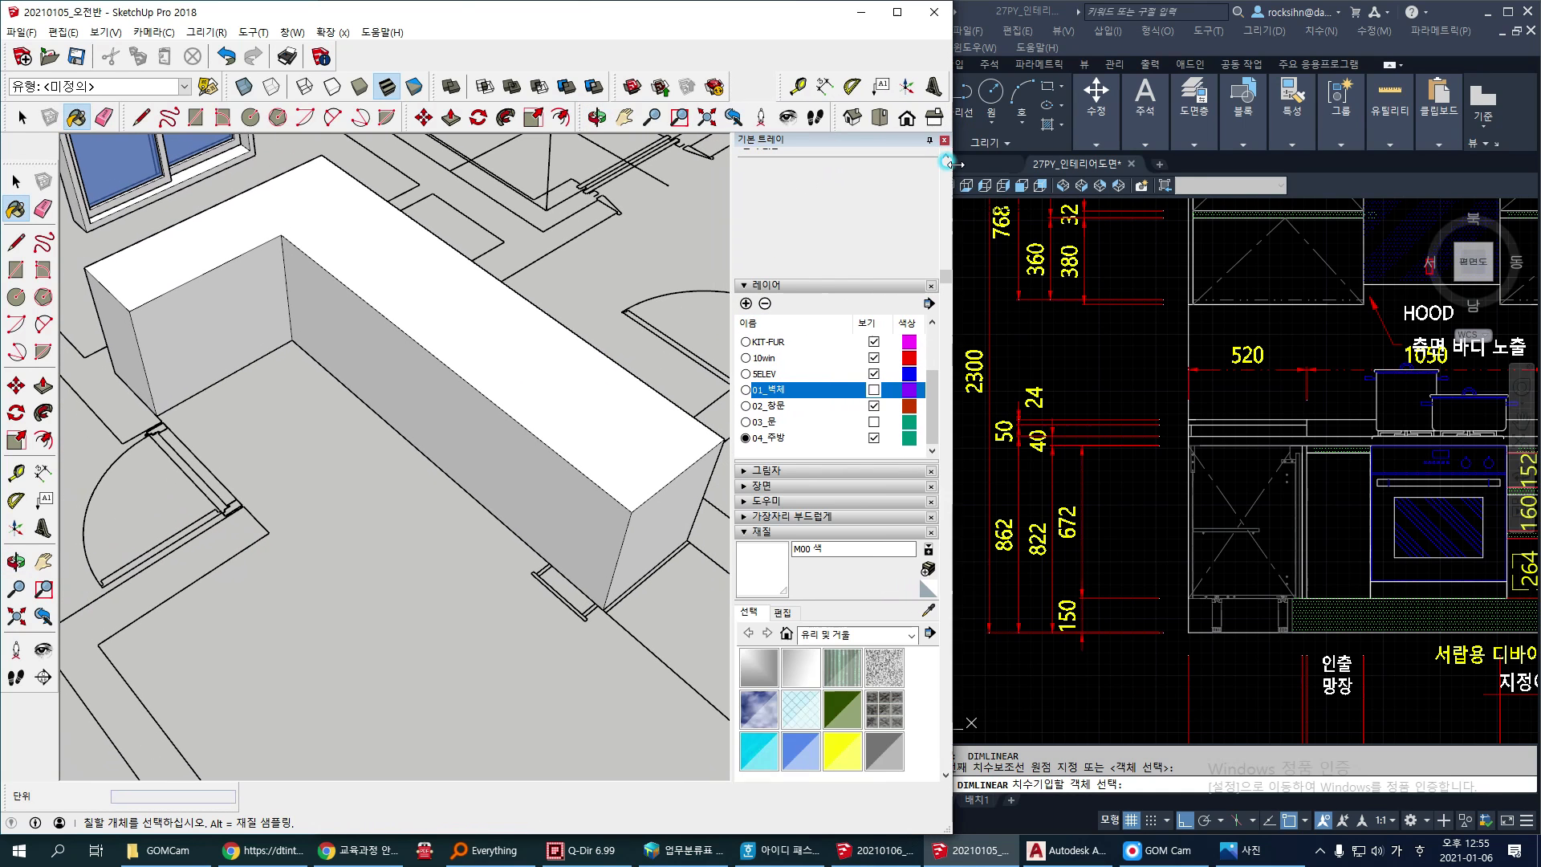
# Step: Copy the counter's two inner front bottom edges 150 mm upward to mark the toe kick height
pyautogui.moveTo(423, 385); pyautogui.dragTo(428, 379, button='middle')
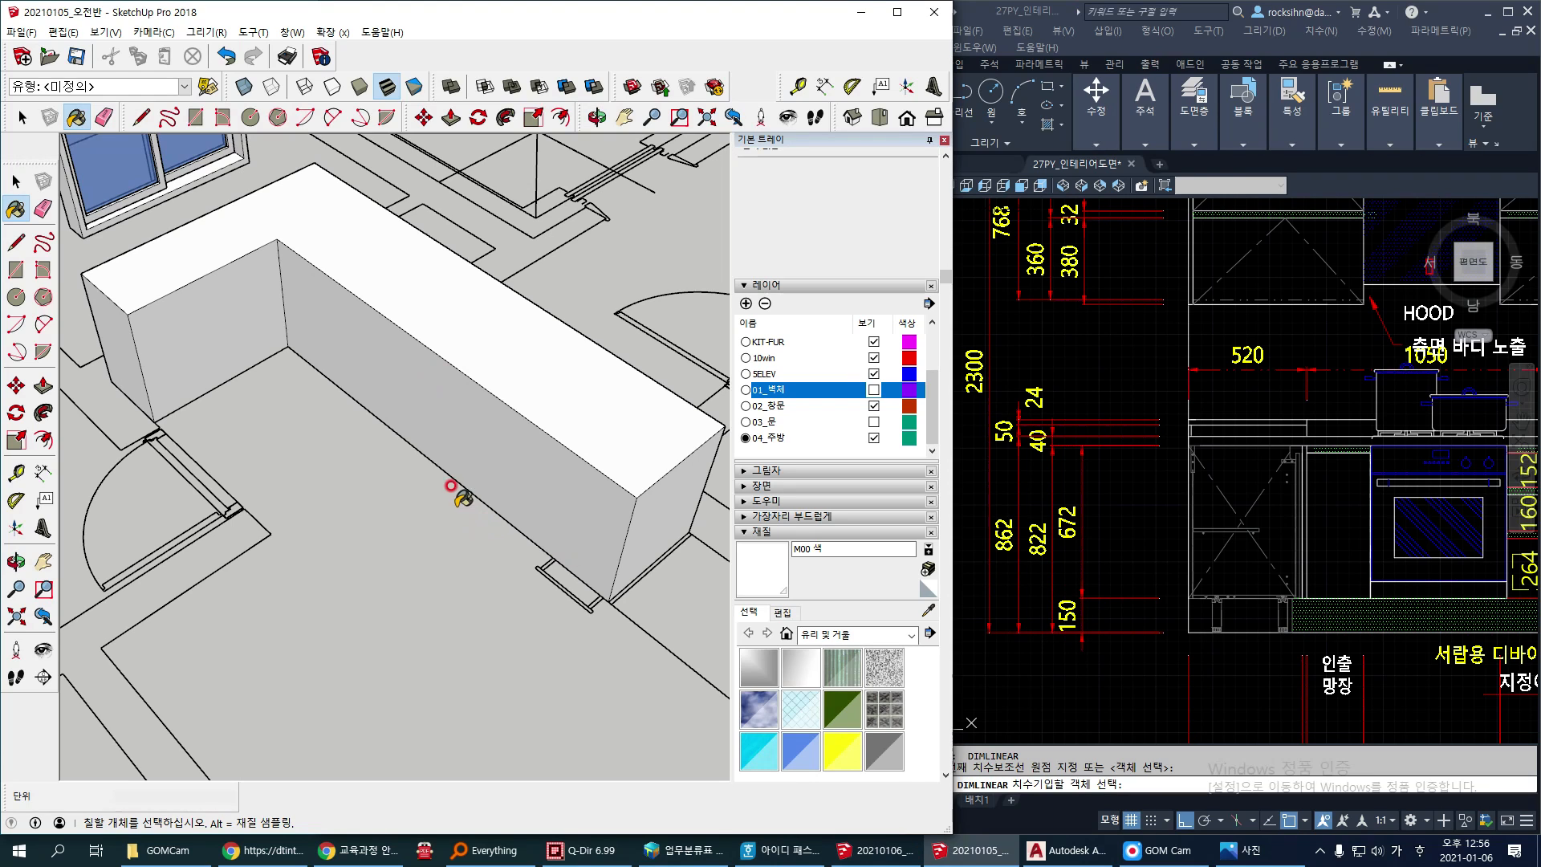
pyautogui.press('space')
pyautogui.click(429, 471)
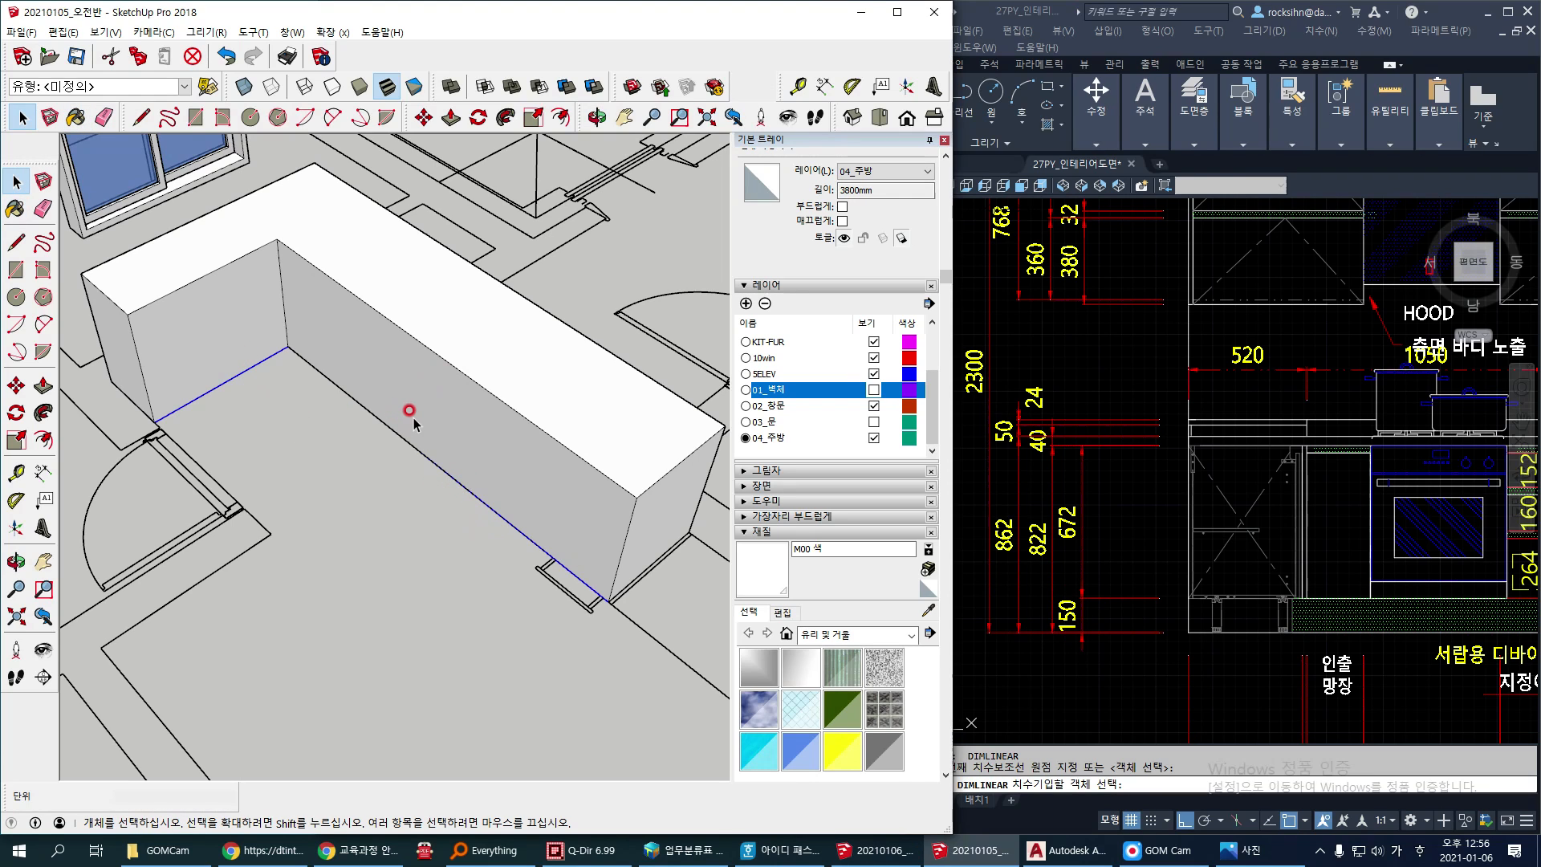
pyautogui.press('m')
pyautogui.press('ctrl')
pyautogui.click(447, 472)
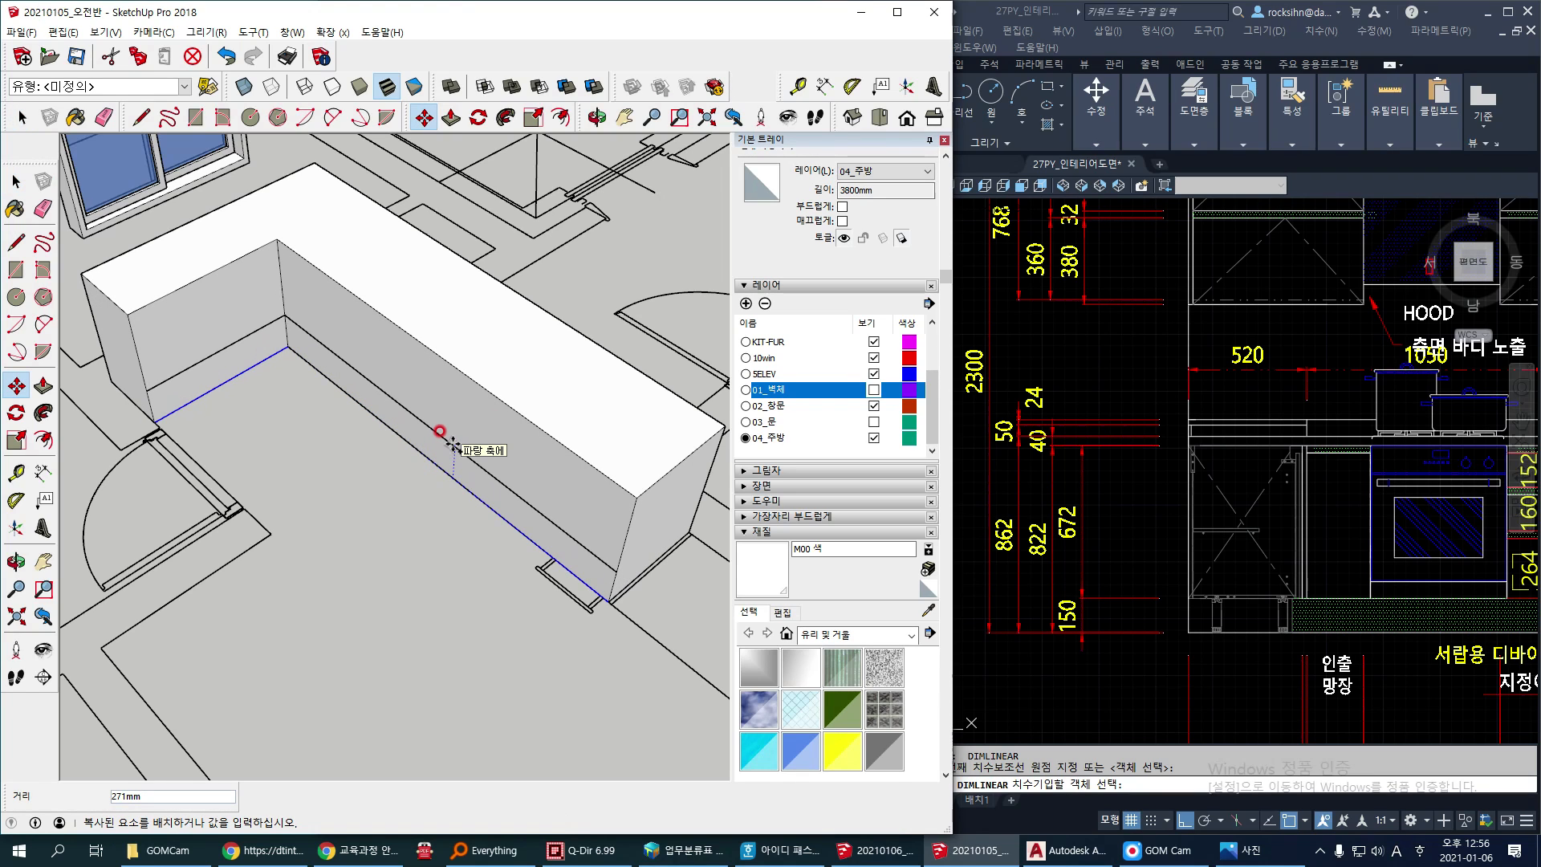
pyautogui.press('Return')
# Step: Copy the counter's two inner front top edges 40 mm downward to mark the countertop thickness
pyautogui.moveTo(454, 444); pyautogui.dragTo(430, 318, button='middle')
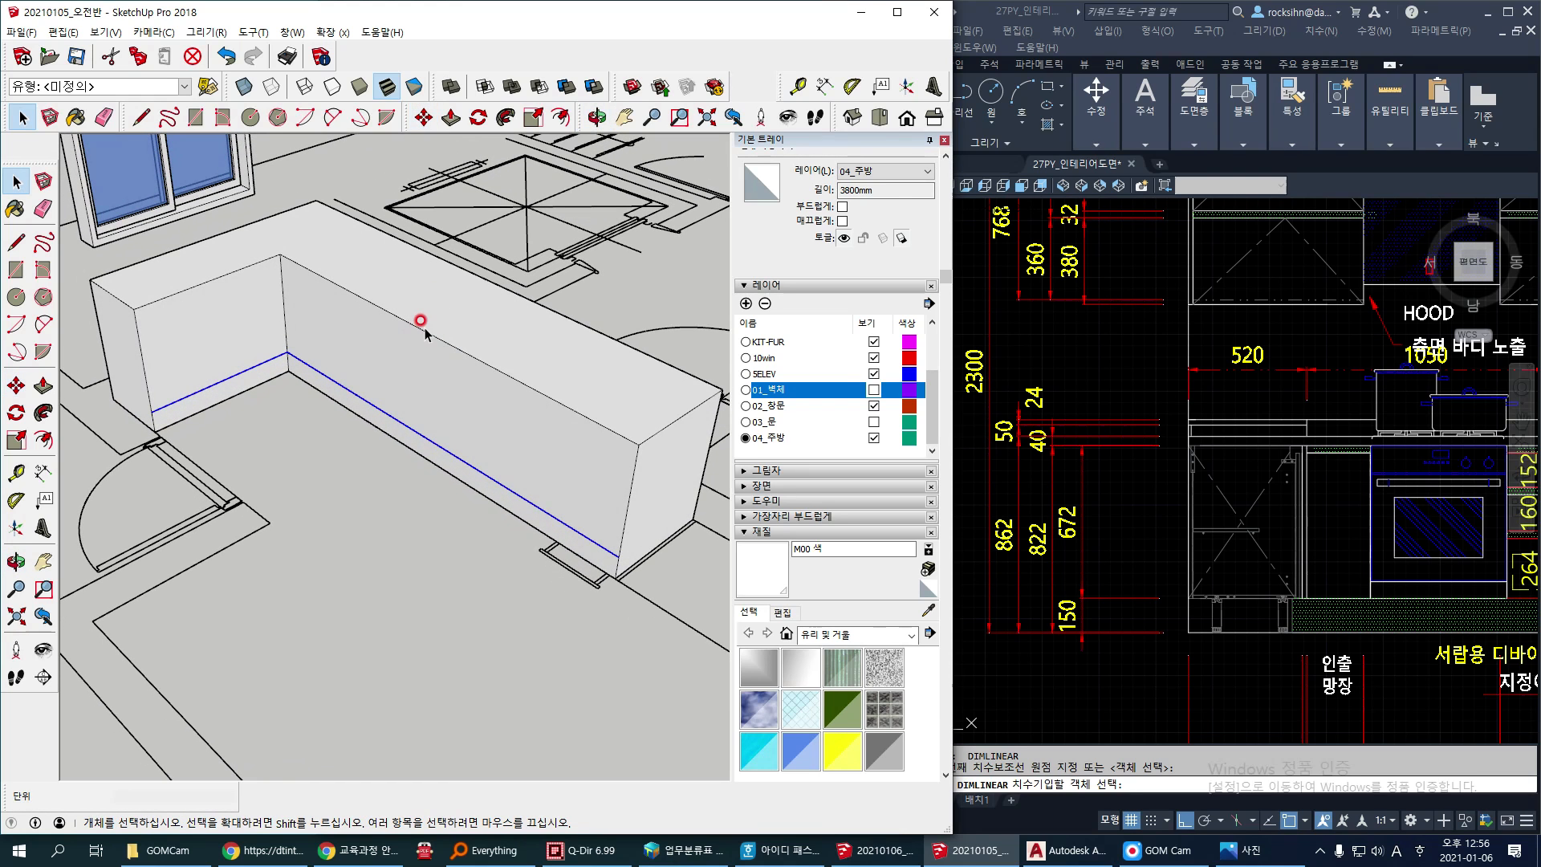
pyautogui.click(421, 326)
pyautogui.keyDown('shift'); pyautogui.click(245, 261); pyautogui.keyUp('shift')
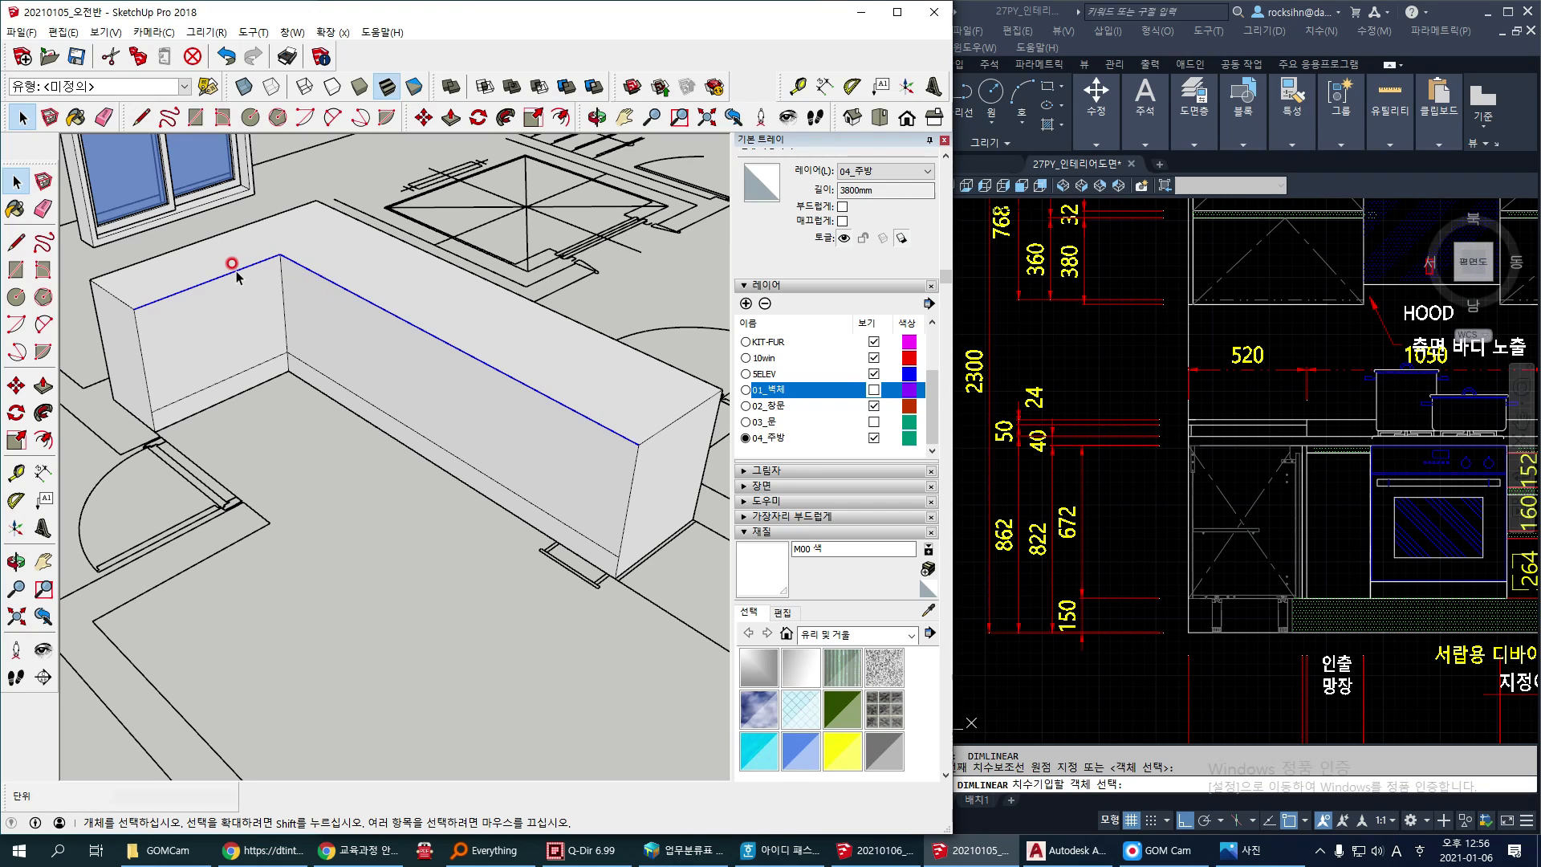
pyautogui.press('m')
pyautogui.keyDown('ctrl'); pyautogui.click(409, 320); pyautogui.keyUp('ctrl')
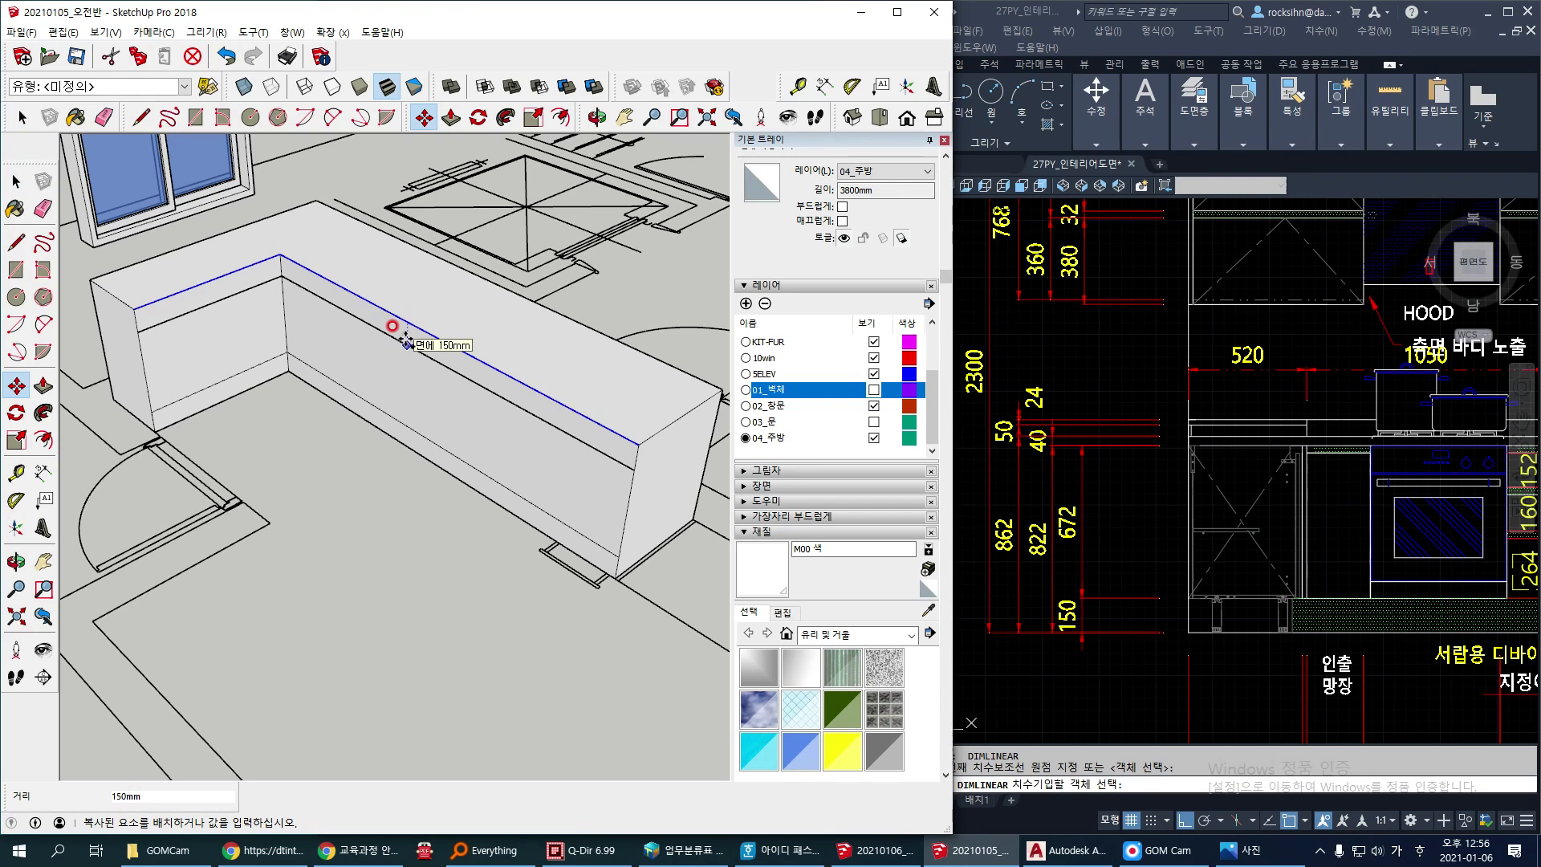
pyautogui.write('40')
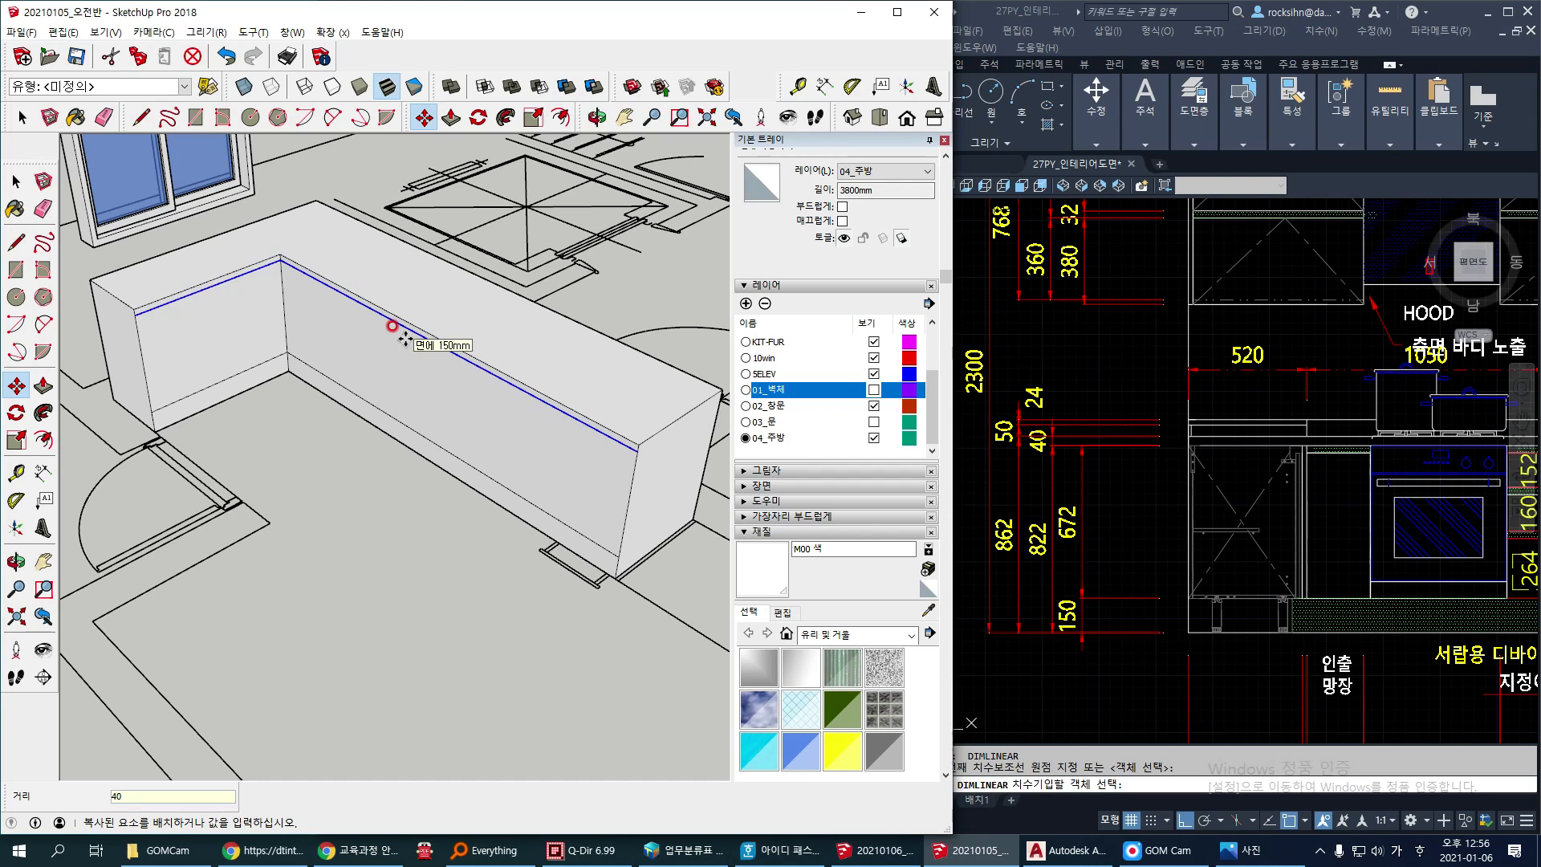
pyautogui.press('Return')
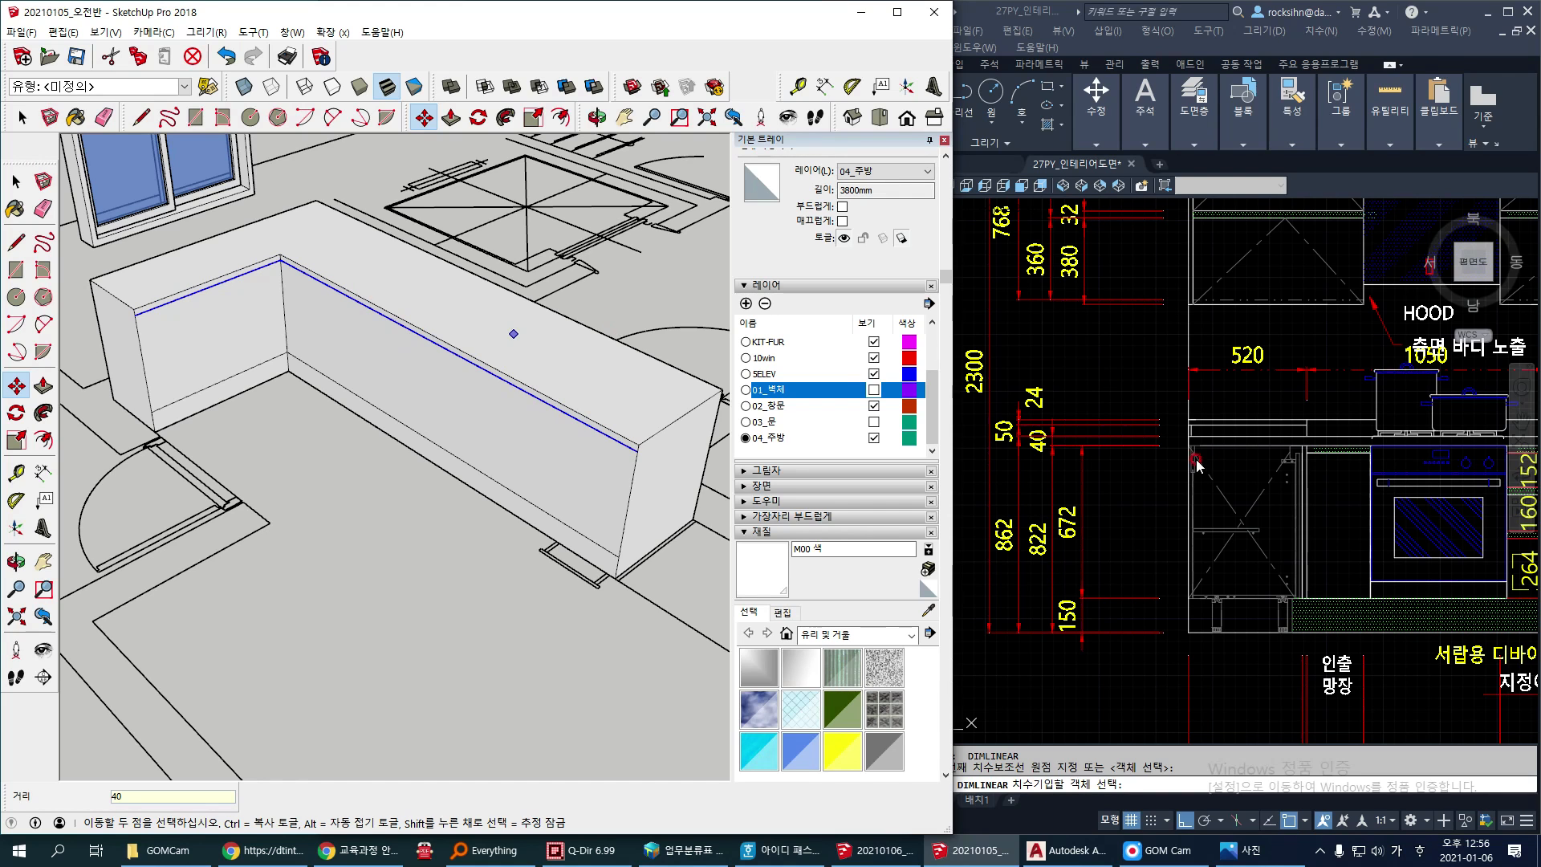
# Step: Examine the area just below the countertop beside the oven in AutoCAD's elevation B and in the reference photo
pyautogui.click(1356, 476)
pyautogui.moveTo(1330, 446); pyautogui.dragTo(1124, 411, button='middle')
pyautogui.scroll(2, 1124, 411)
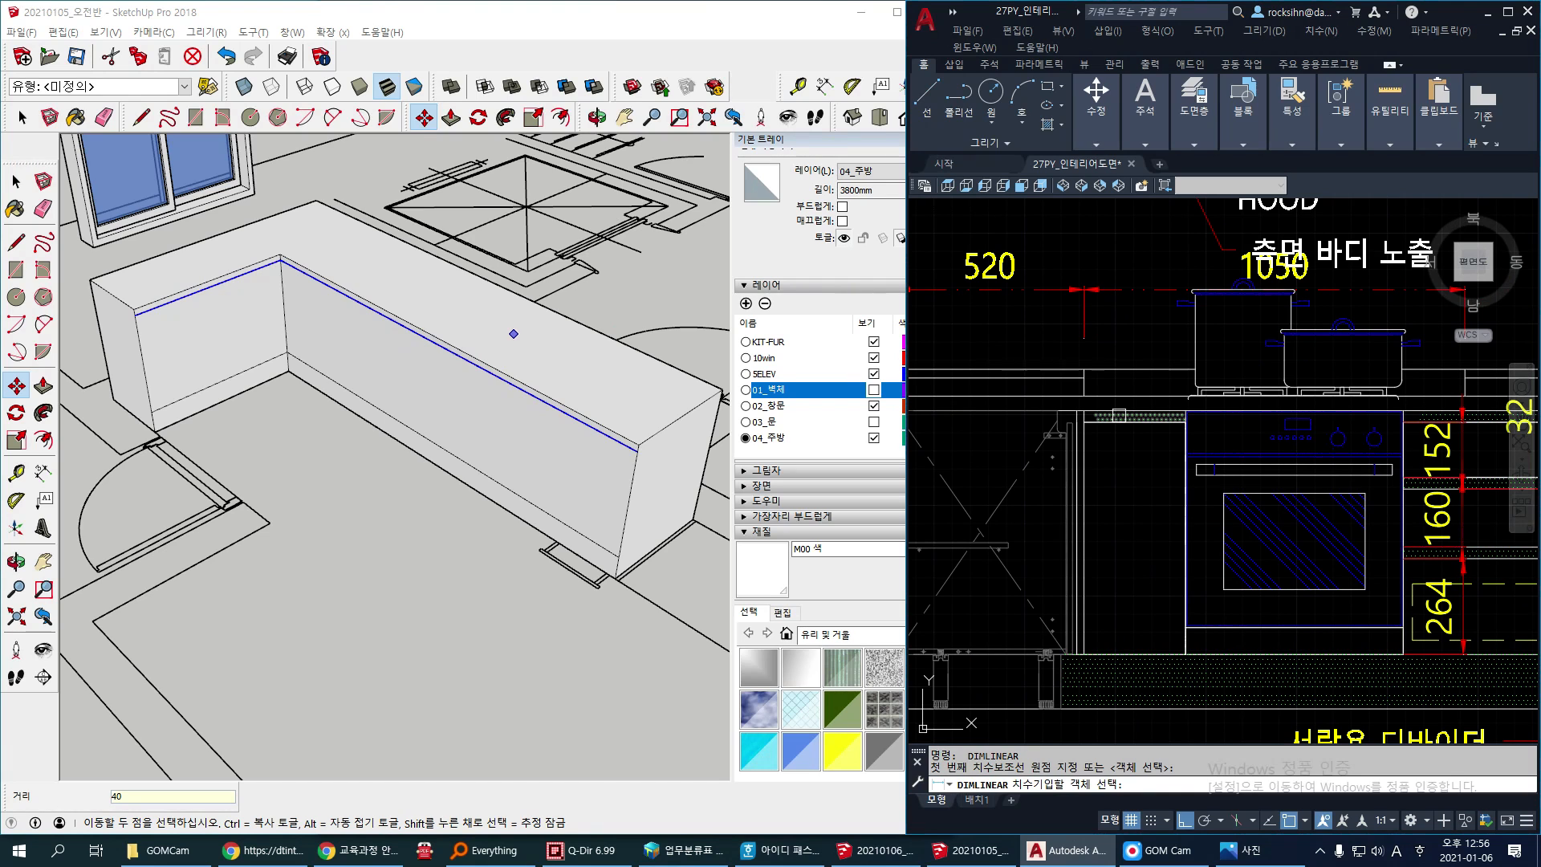
pyautogui.write('li')
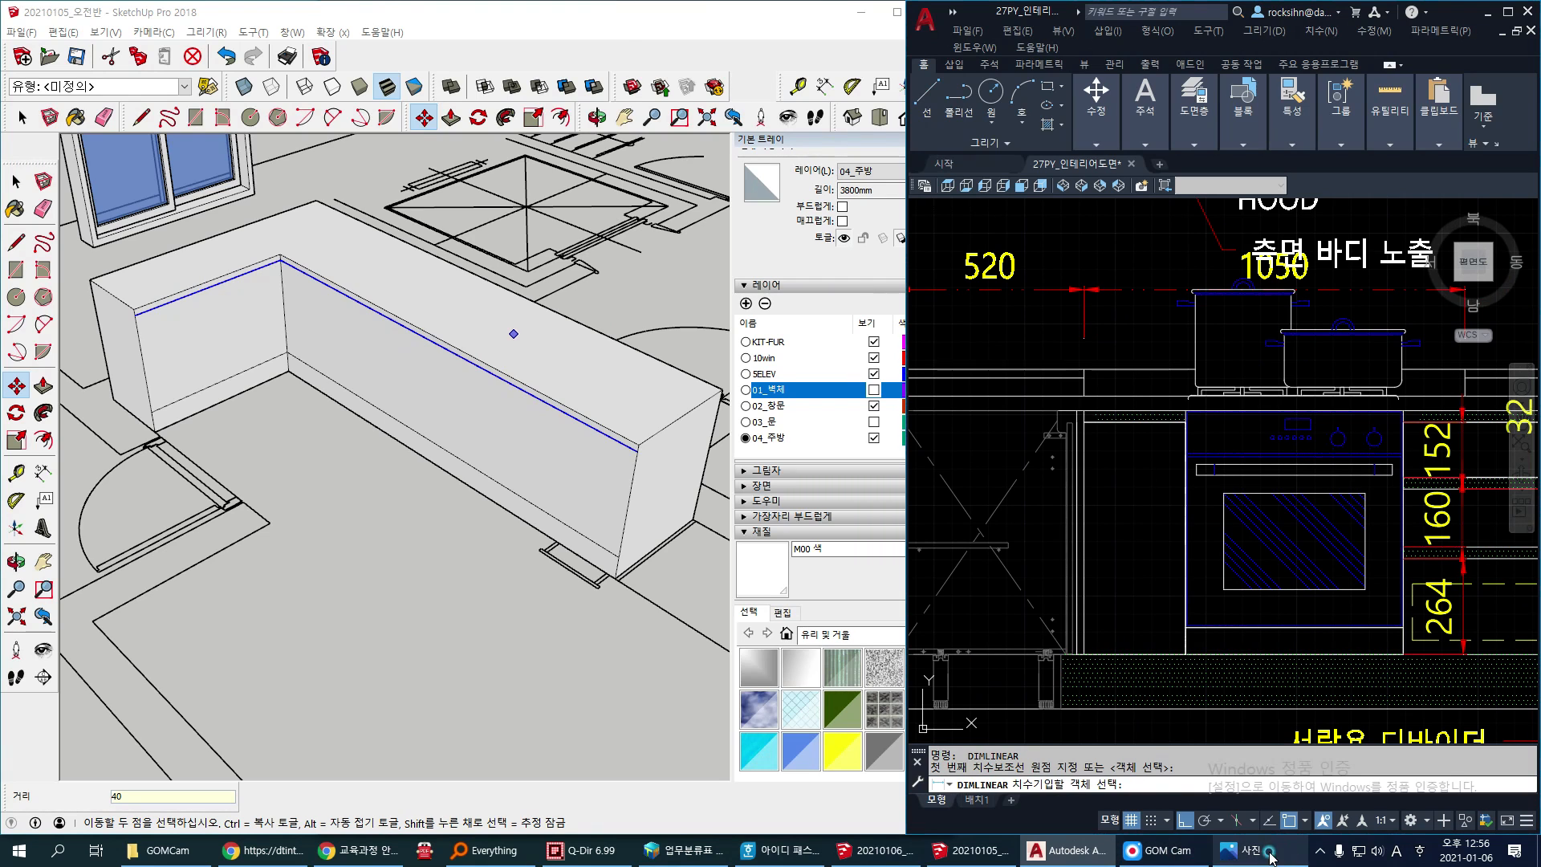
pyautogui.click(1240, 850)
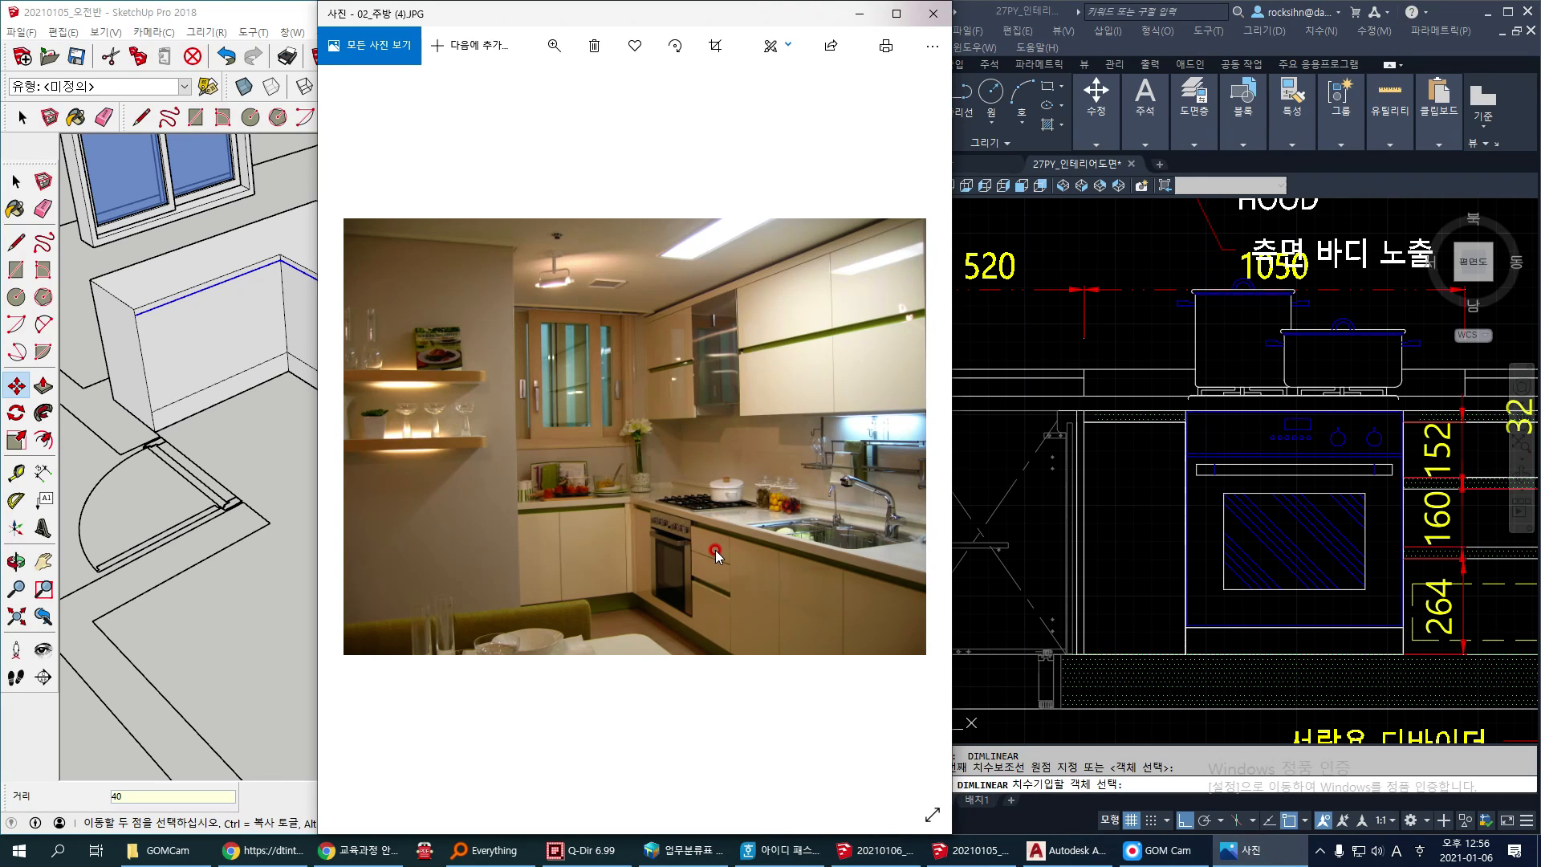
pyautogui.hotkey('ctrl', '2')
pyautogui.moveTo(729, 540)
pyautogui.mouseDown()
pyautogui.moveTo(701, 544)
pyautogui.moveTo(702, 527)
pyautogui.moveTo(731, 525)
pyautogui.mouseUp()
pyautogui.moveTo(751, 524)
pyautogui.mouseDown()
pyautogui.moveTo(757, 538)
pyautogui.moveTo(769, 523)
pyautogui.mouseUp()
pyautogui.press('Escape')
# Step: Examine the handle gap dimension above the drawers beside the oven in AutoCAD's elevation B
pyautogui.click(1389, 467)
pyautogui.moveTo(1387, 452); pyautogui.dragTo(1151, 424, button='middle')
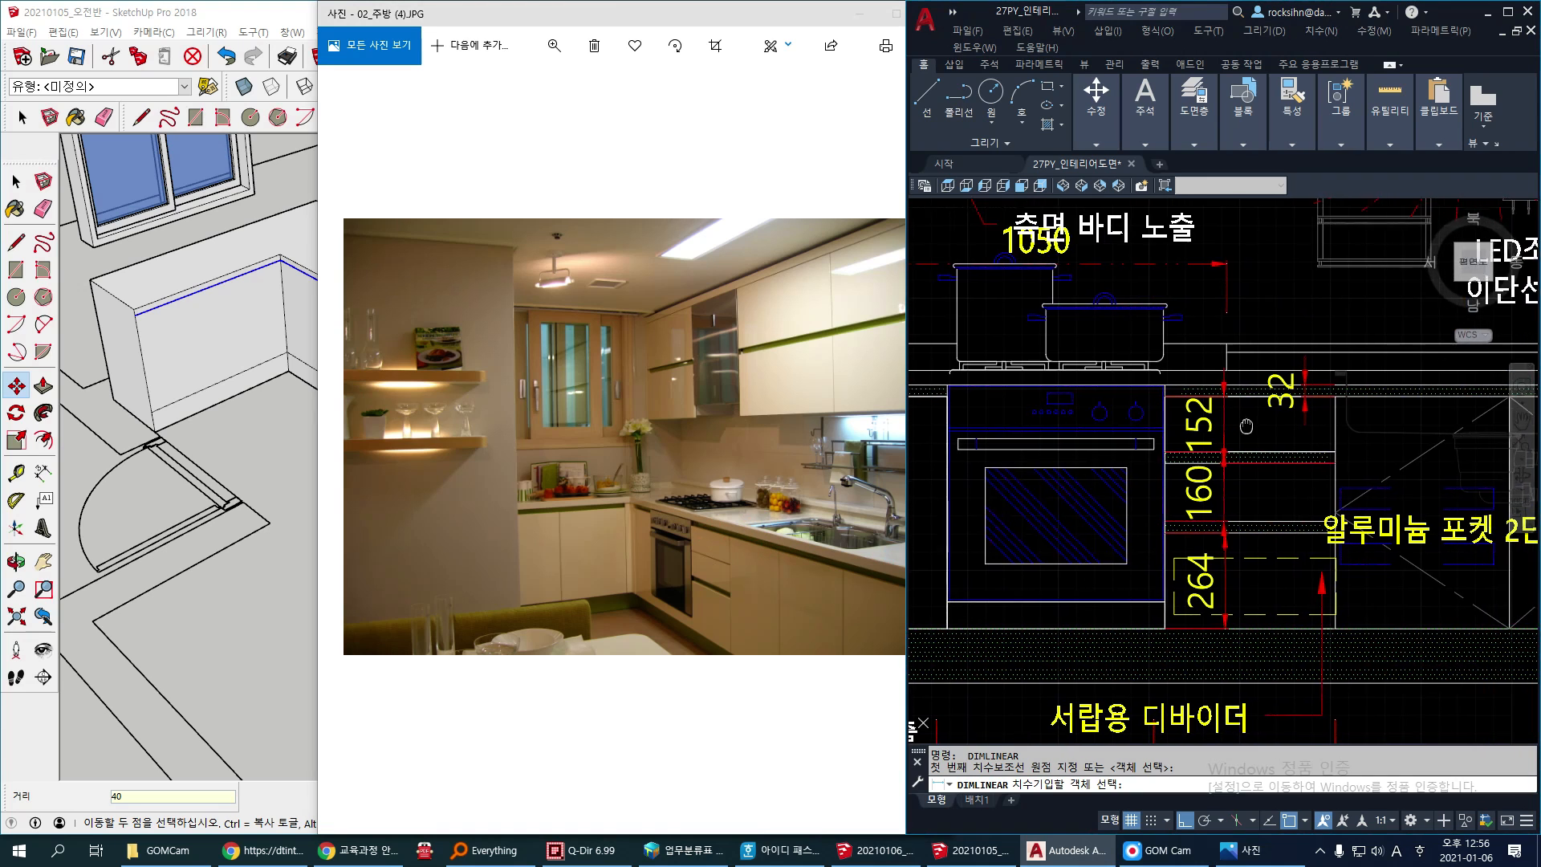
pyautogui.scroll(2, 1292, 408)
pyautogui.moveTo(1236, 316); pyautogui.dragTo(1352, 441)
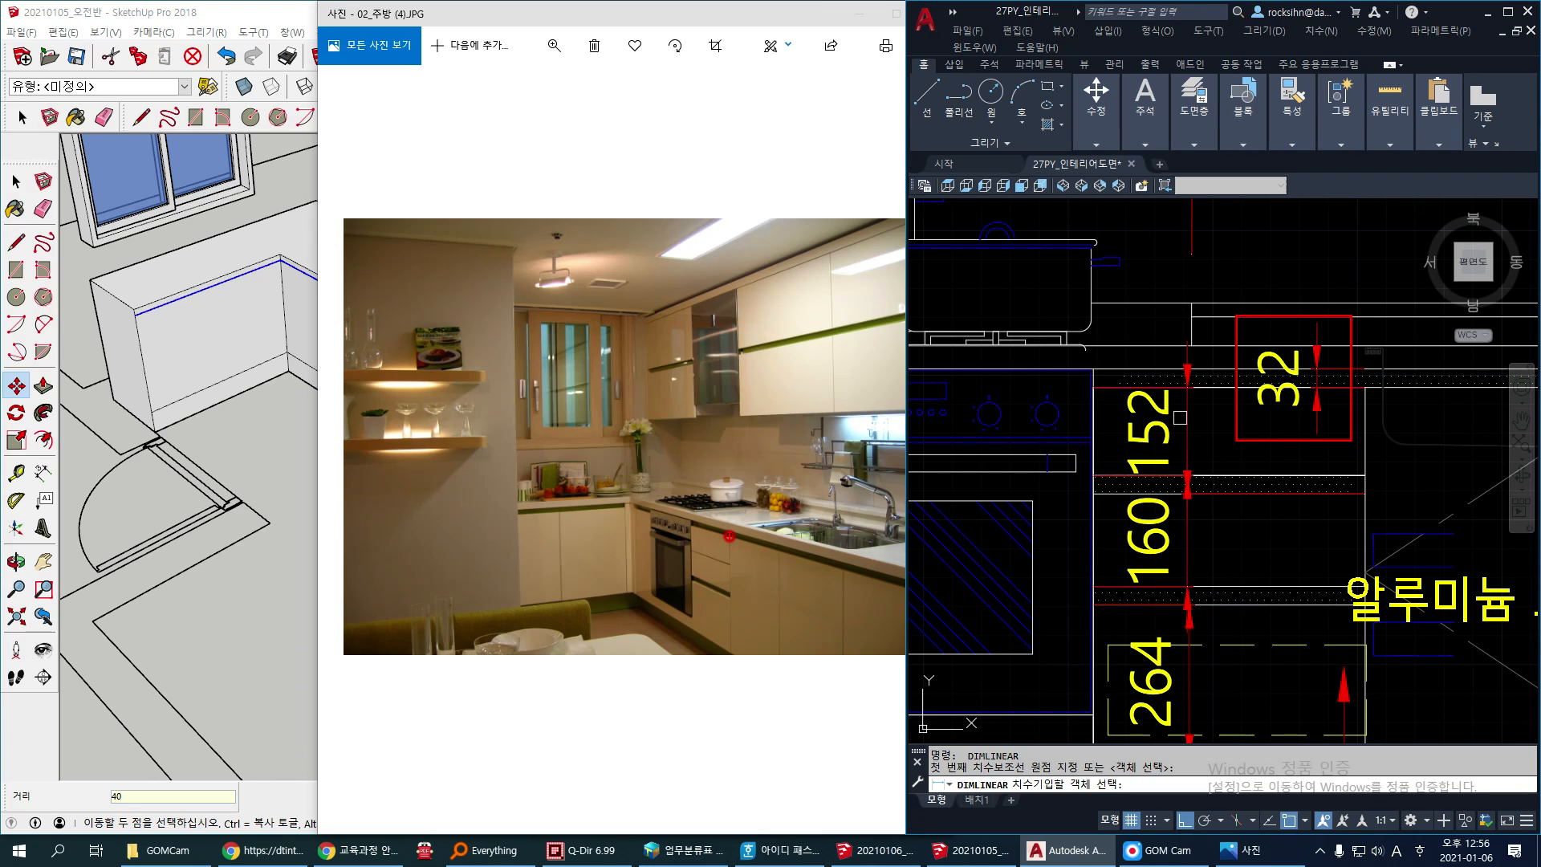
# Step: In SketchUp, copy the countertop's lower edge lines 32 mm downward to mark the gap above the cabinet fronts
pyautogui.click(160, 347)
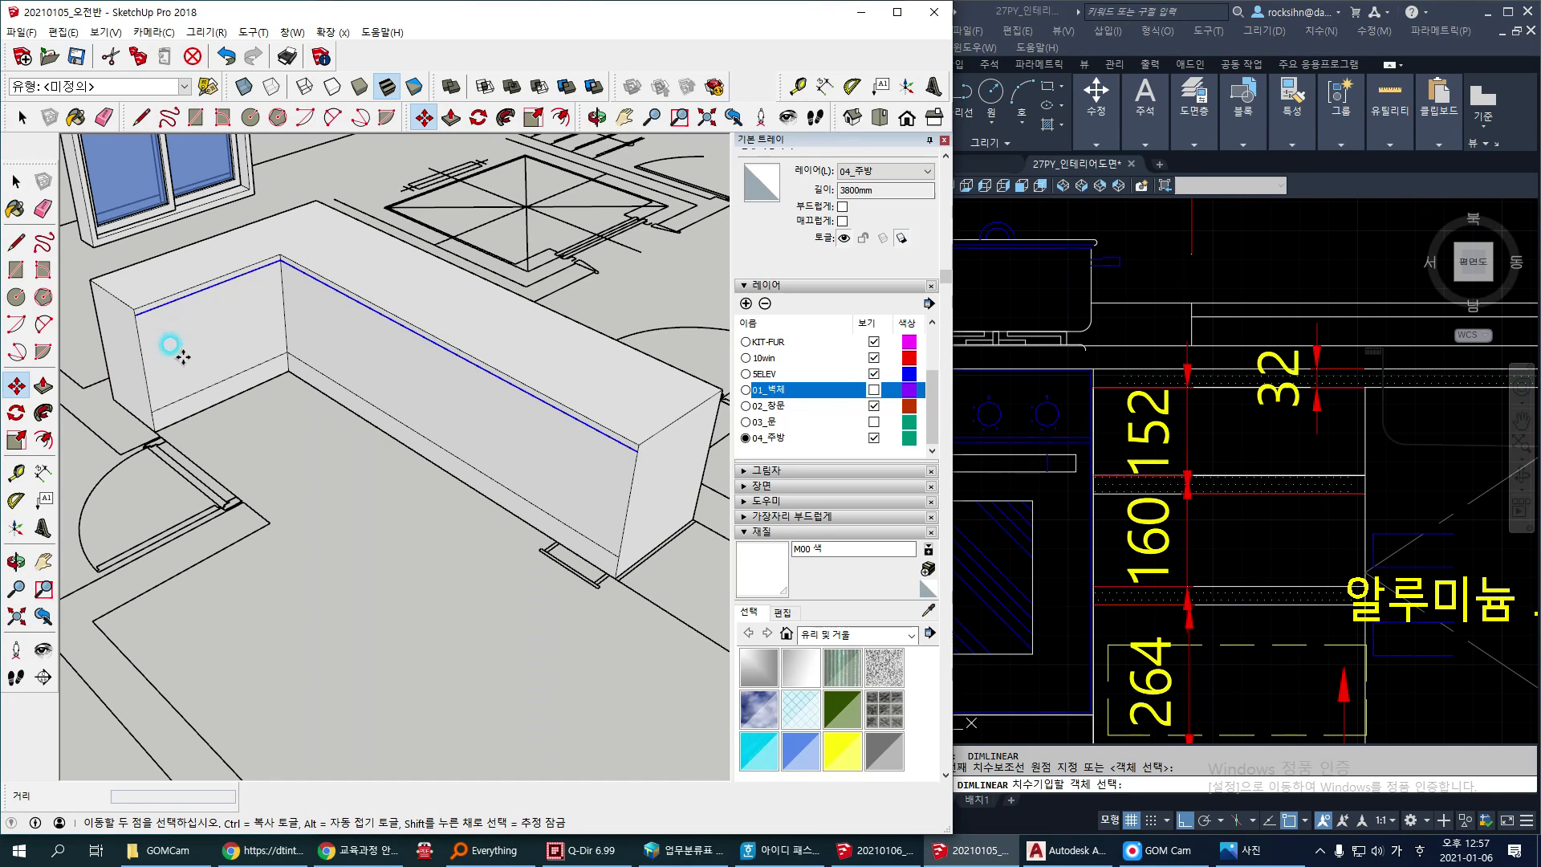
pyautogui.press('ctrl')
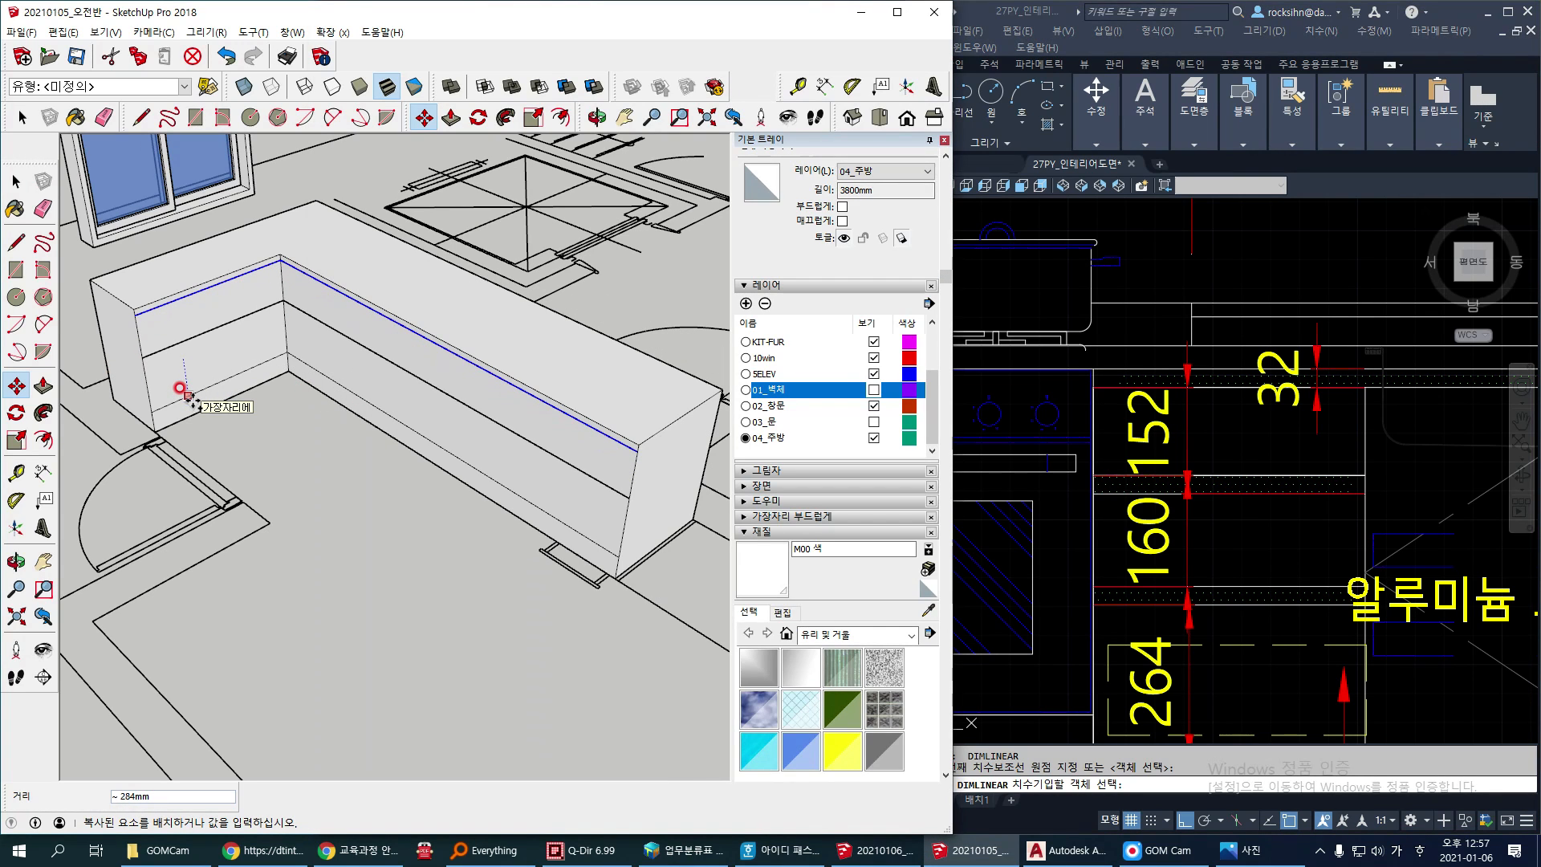
pyautogui.press('Return')
pyautogui.press('space')
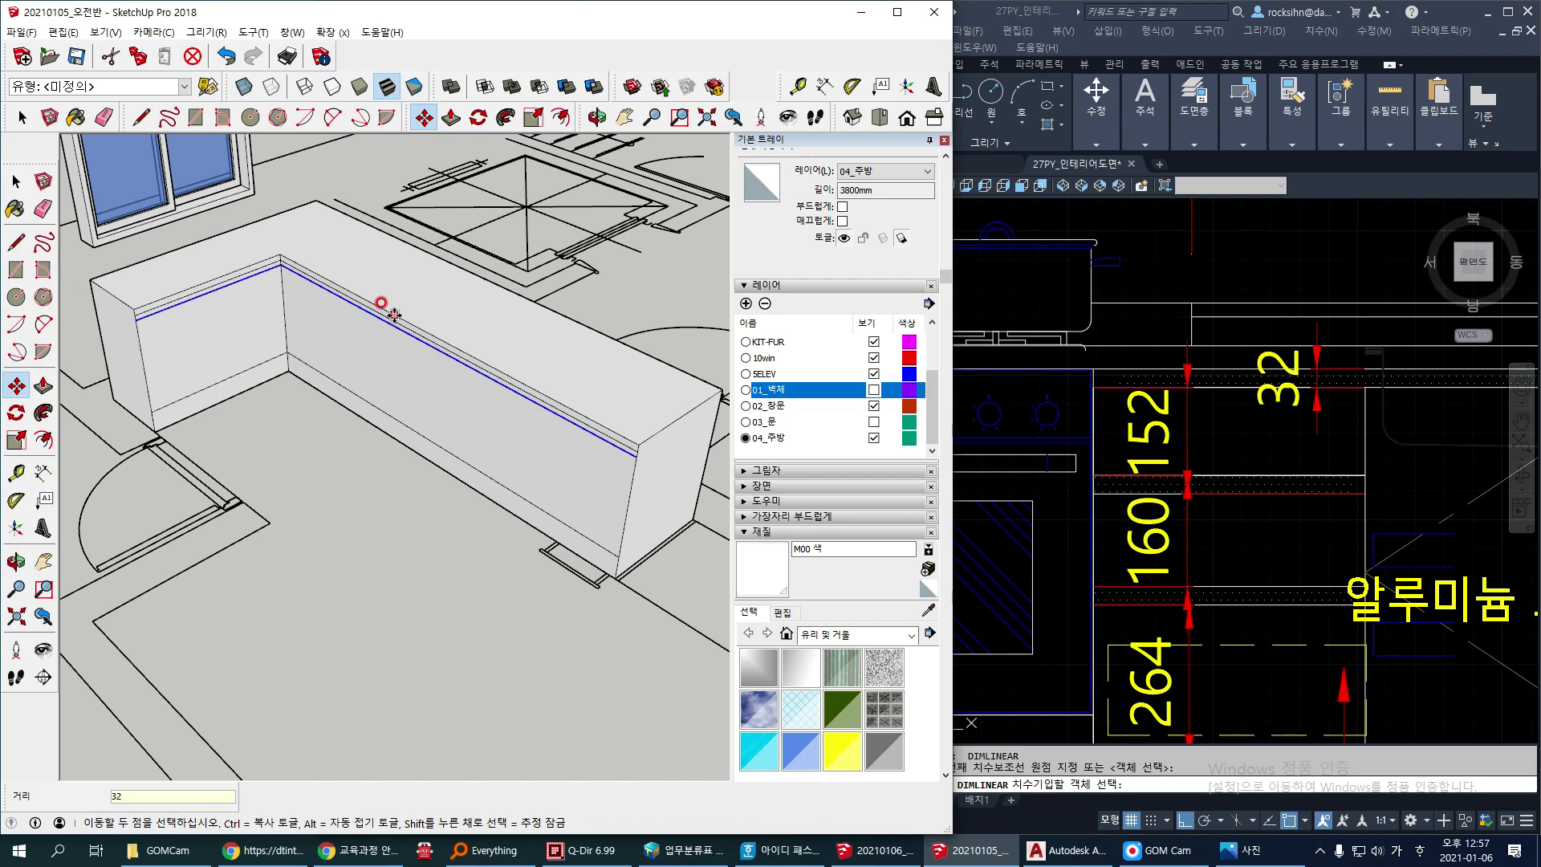
pyautogui.click(317, 511)
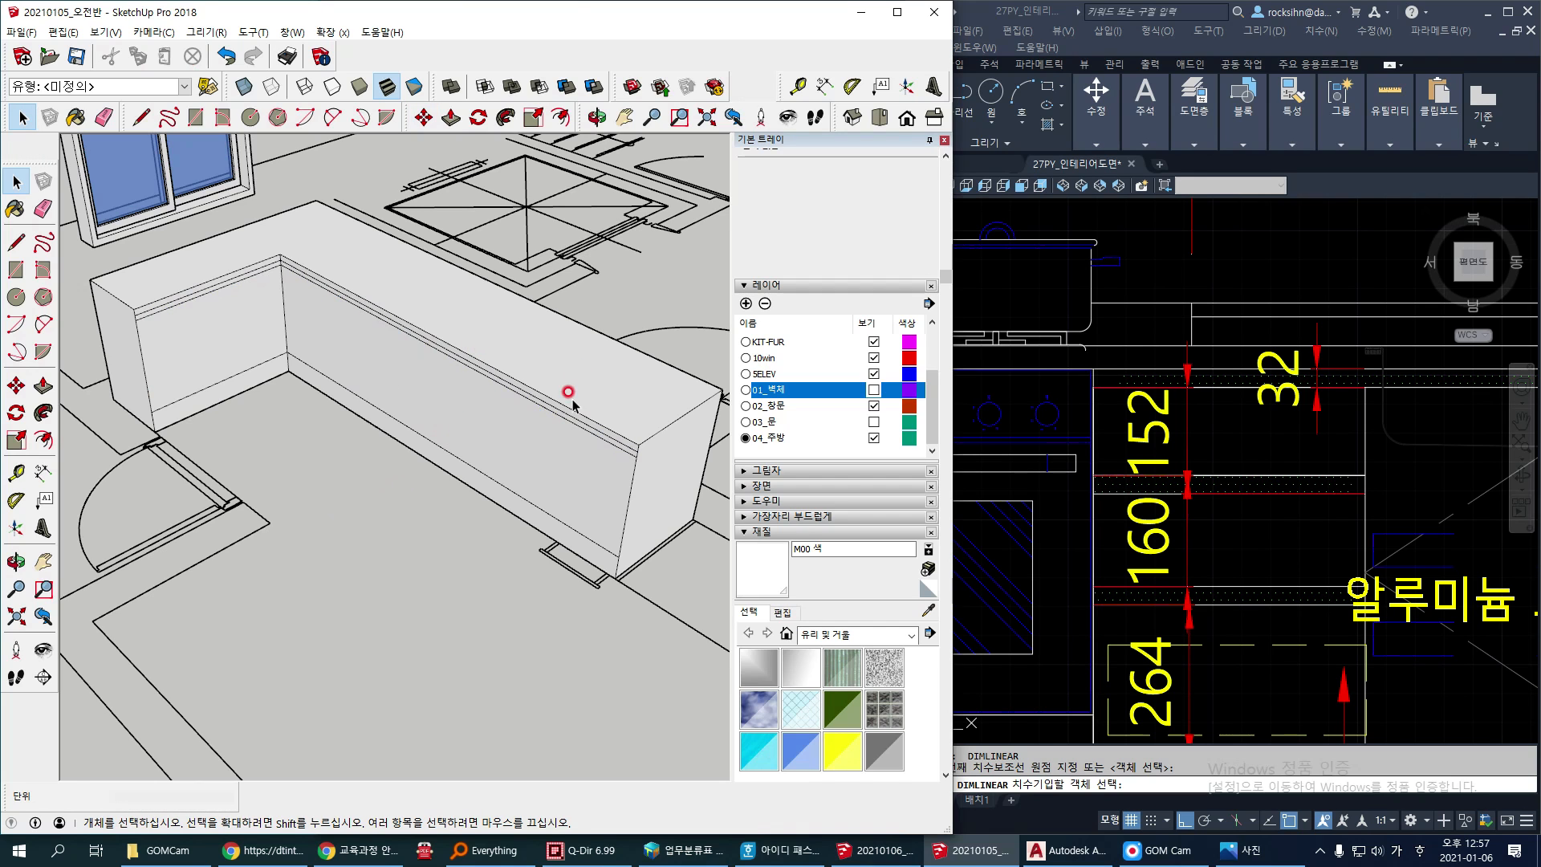
# Step: Push the toe kick face of the counter's long run inward by 100 mm
pyautogui.scroll(3, 572, 385)
pyautogui.scroll(1, 562, 404)
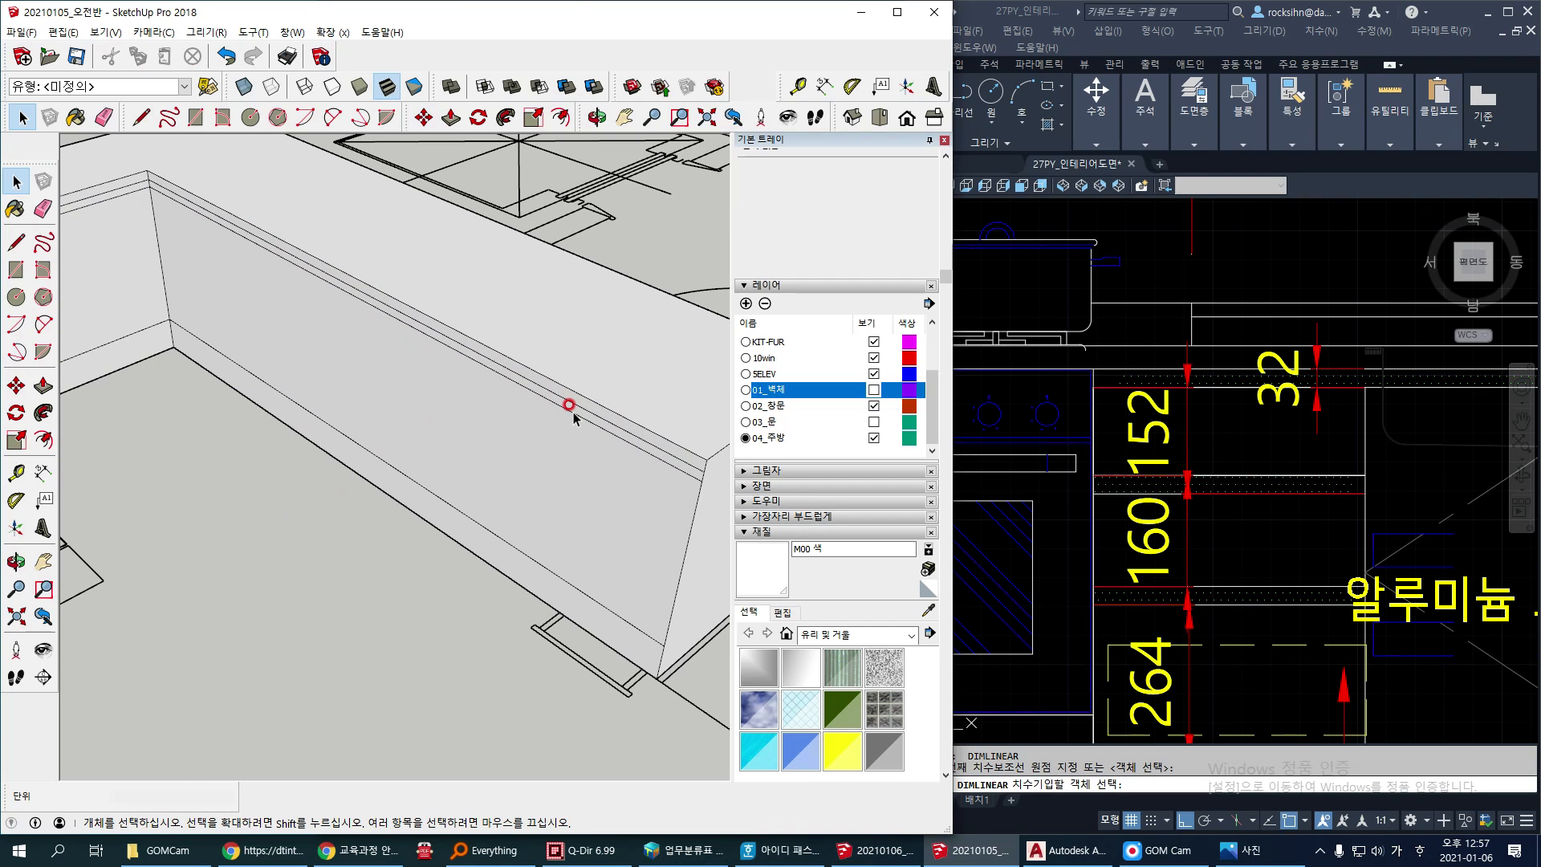
pyautogui.press('p')
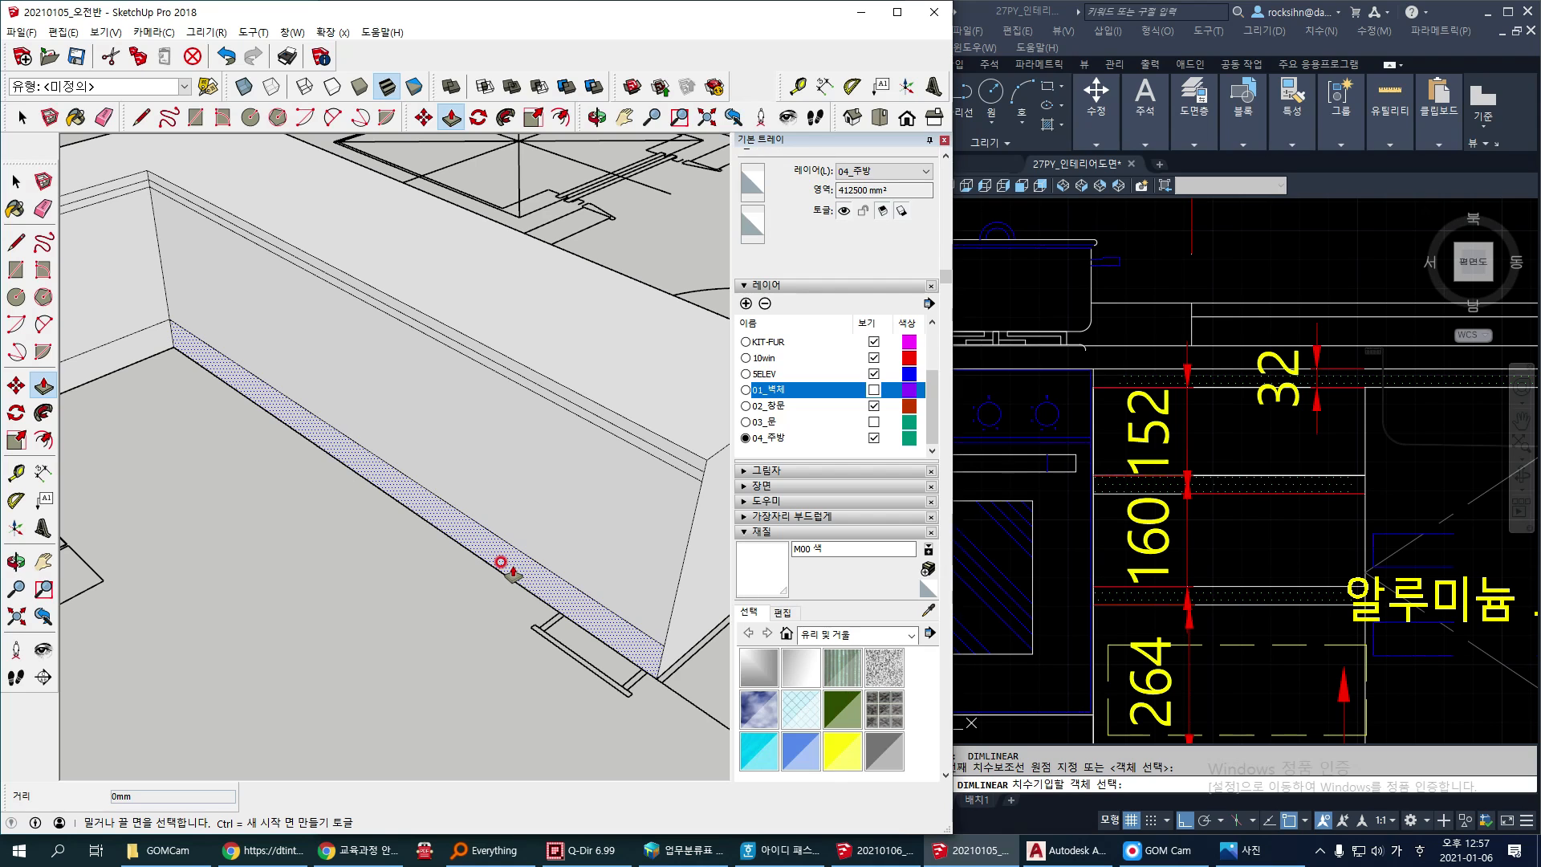
pyautogui.click(501, 562)
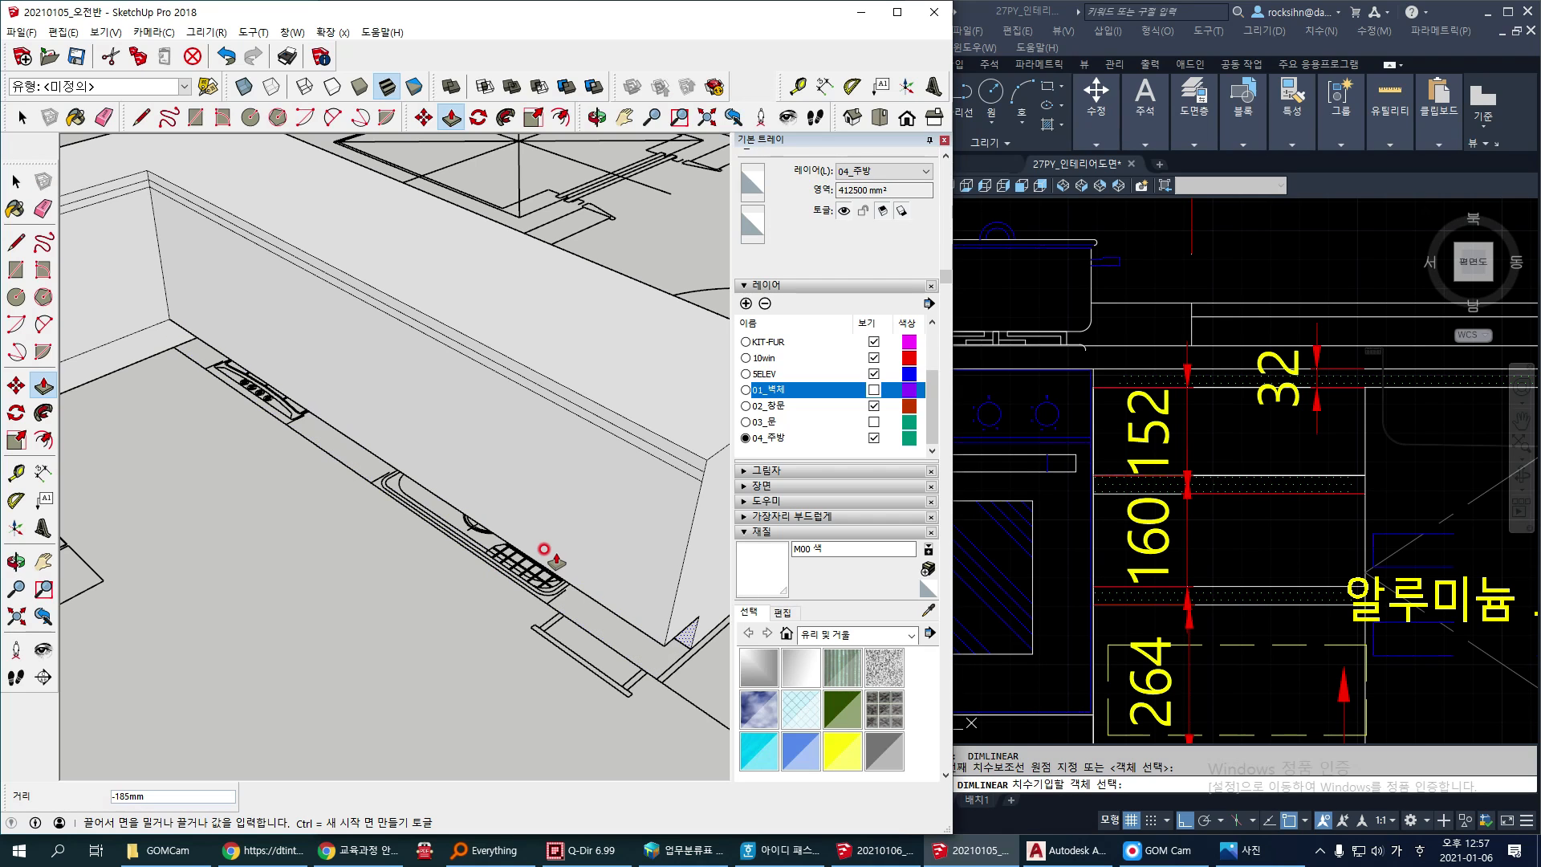
pyautogui.write('100')
pyautogui.press('Return')
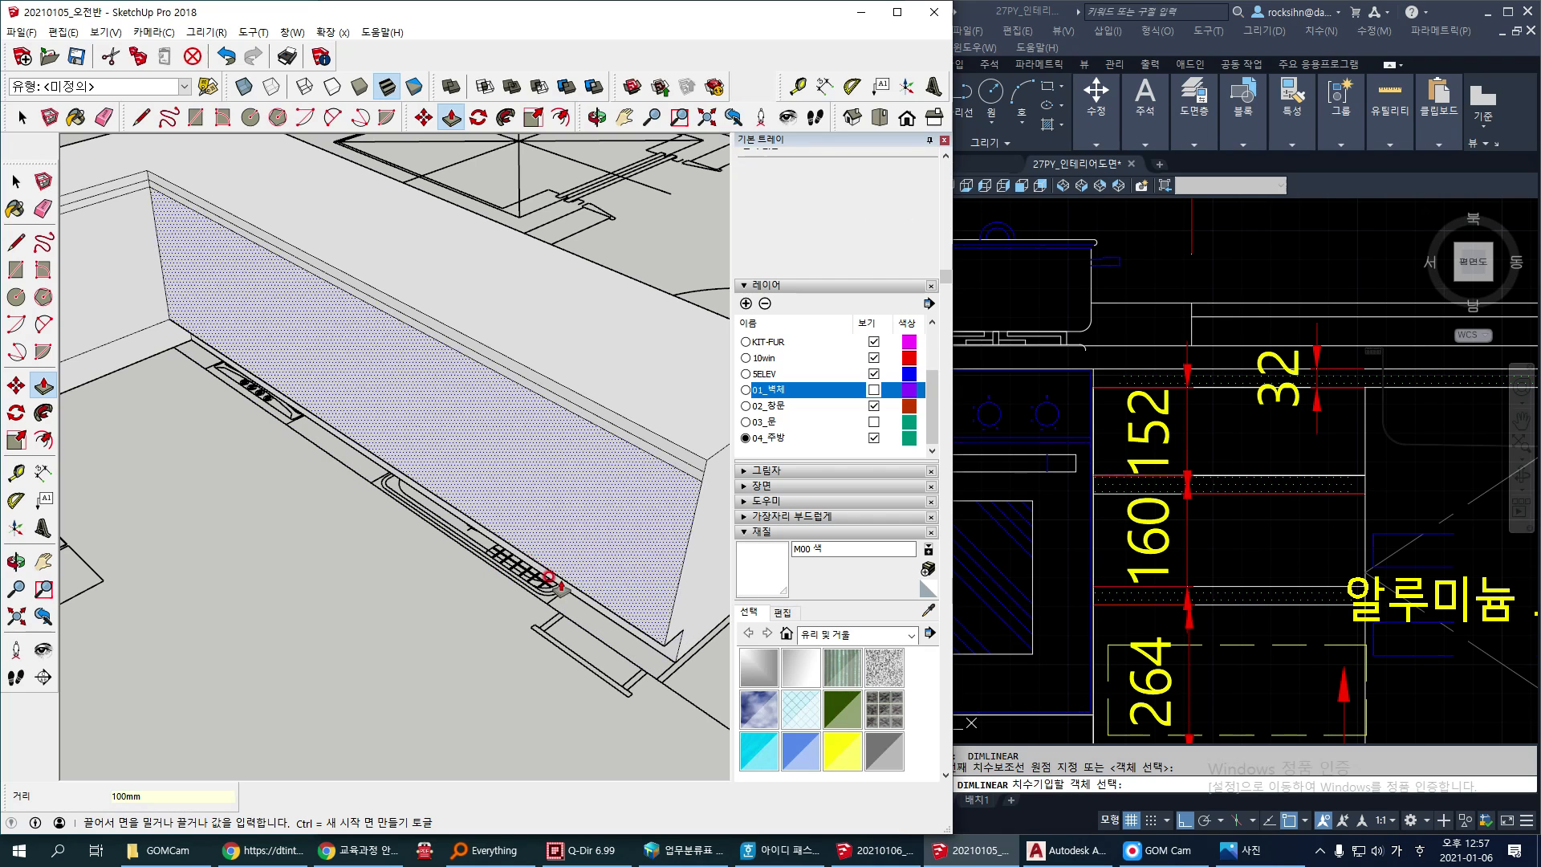
# Step: Push the toe kick face of the counter's short run inward by 100 mm
pyautogui.keyDown('shift'); pyautogui.moveTo(466, 567); pyautogui.dragTo(481, 534, button='middle'); pyautogui.keyUp('shift')
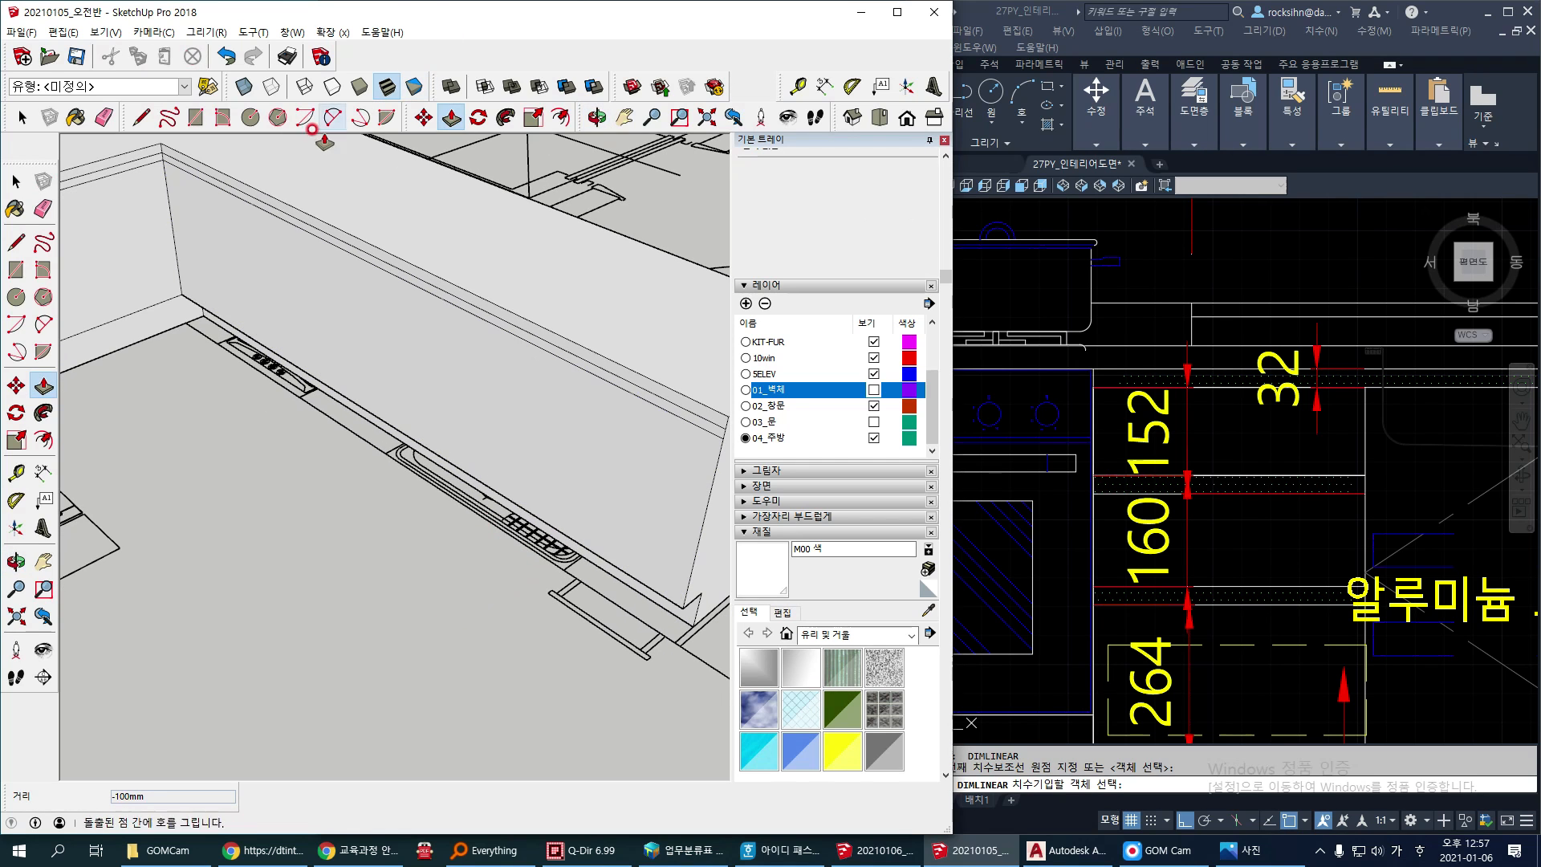
pyautogui.click(150, 321)
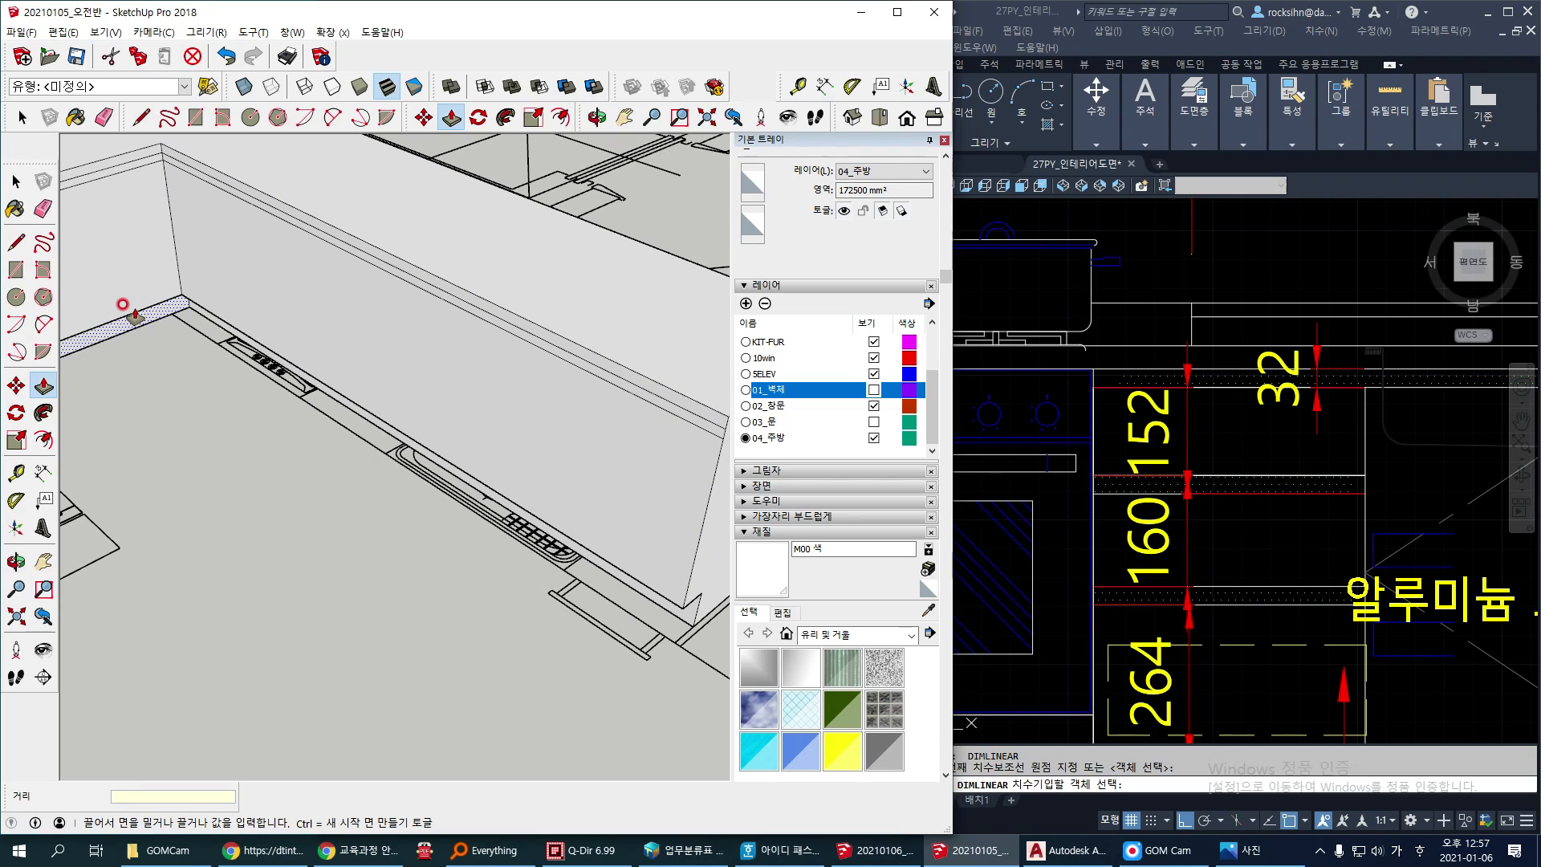
pyautogui.press('Return')
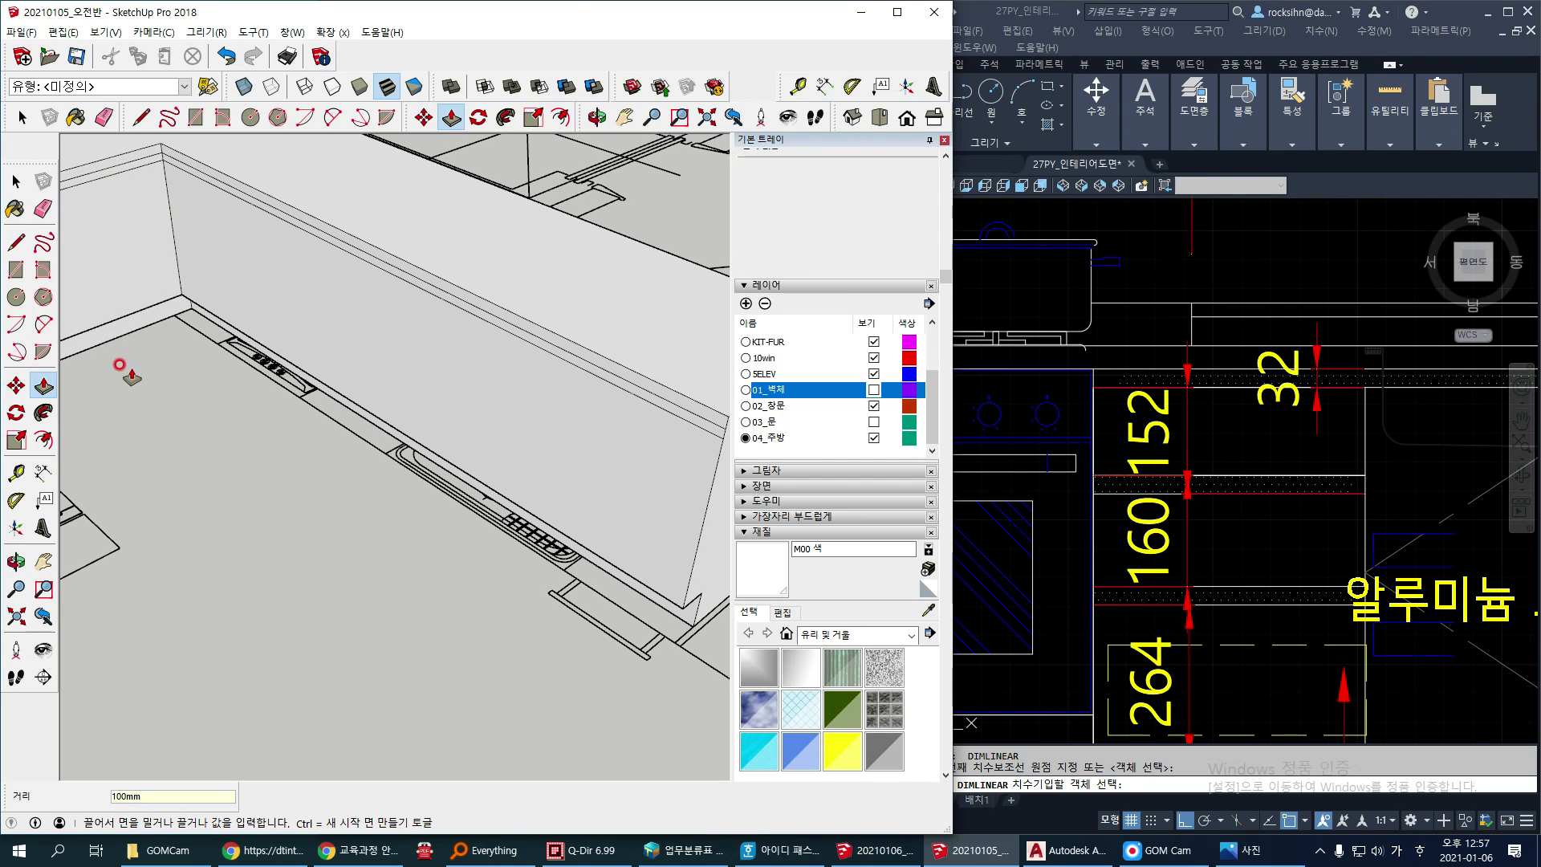
pyautogui.scroll(-3, 120, 365)
pyautogui.press('space')
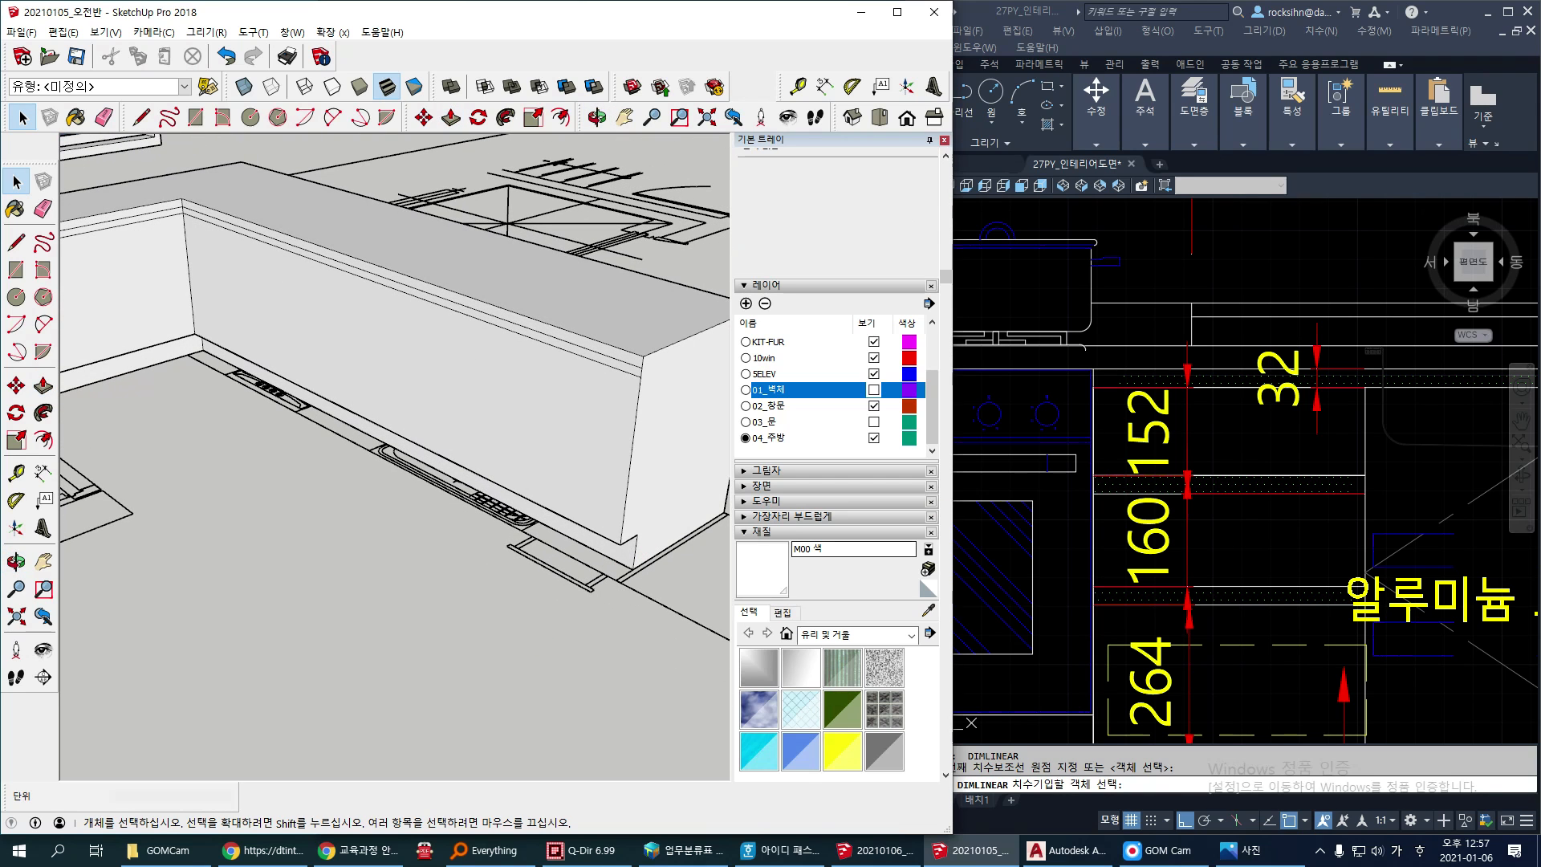
# Step: Check the handle gap in the reference photo and push the long run's narrow gap face below the countertop inward by 20 mm
pyautogui.scroll(3, 412, 342)
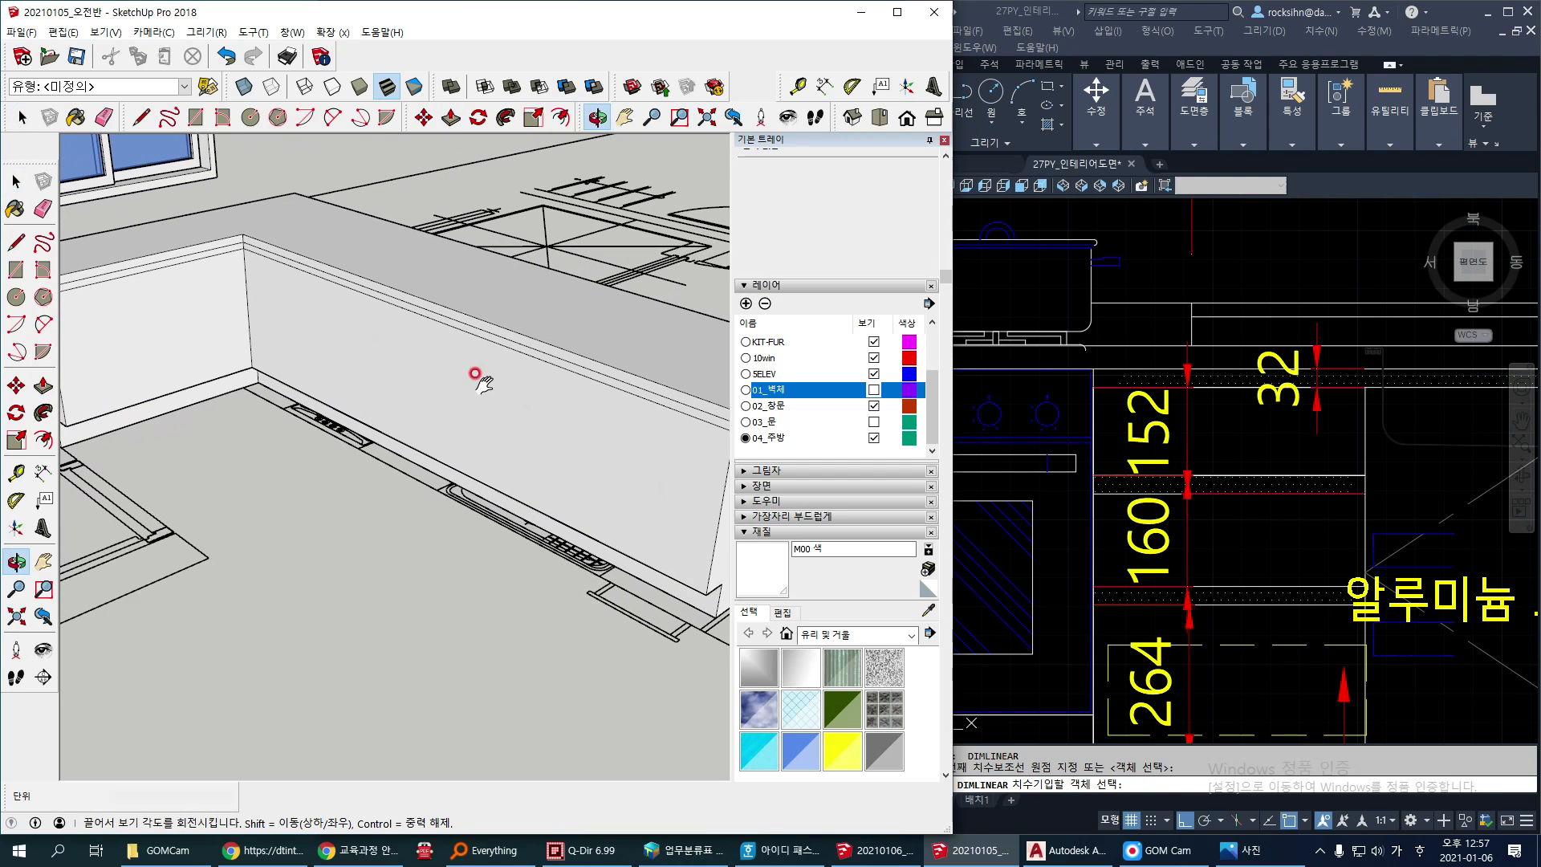
pyautogui.click(532, 351)
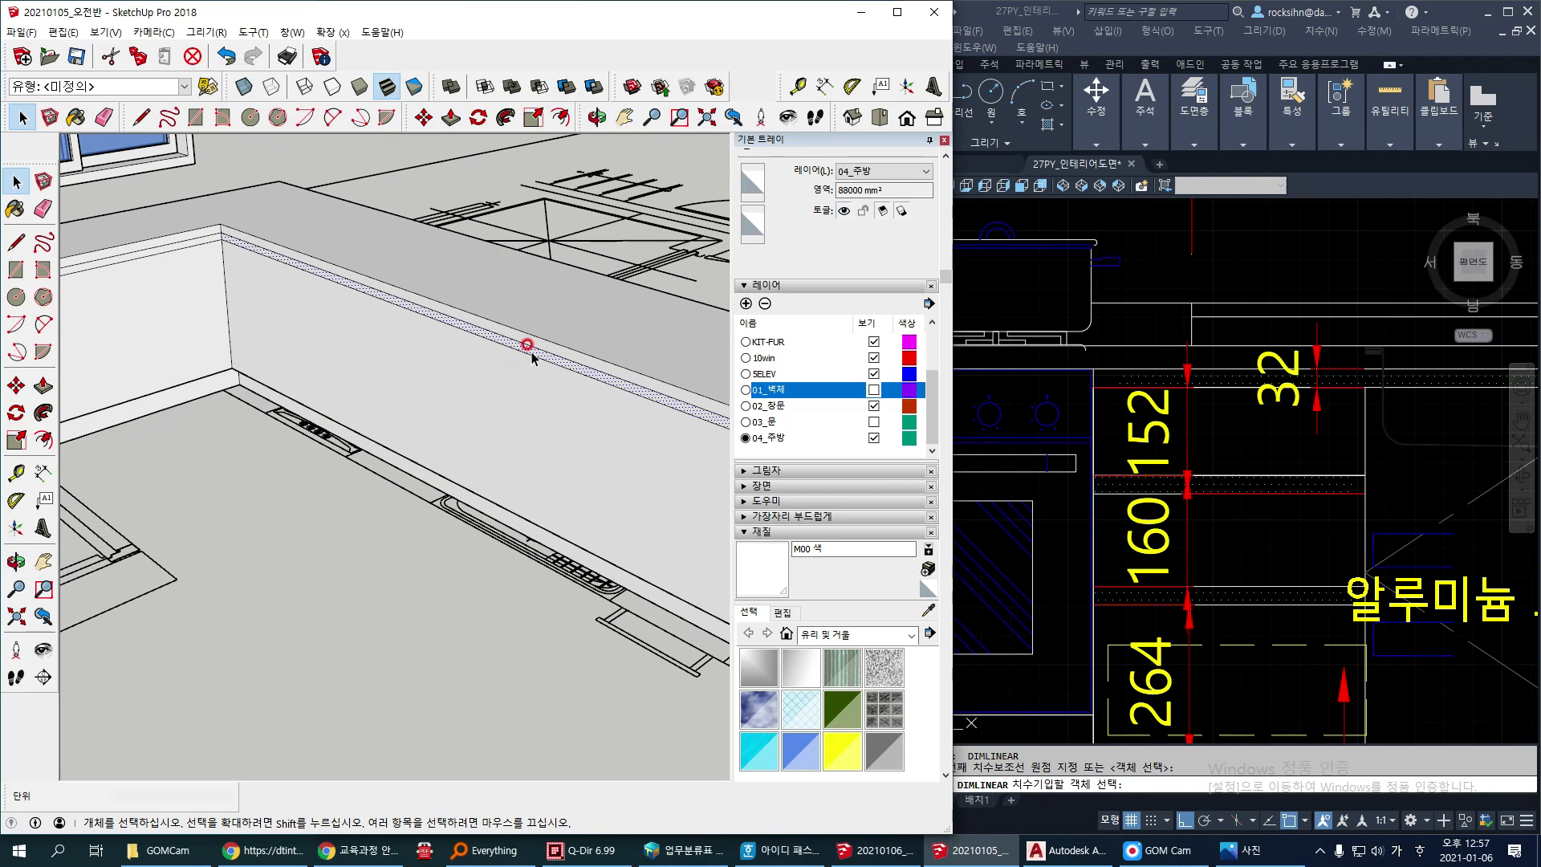
pyautogui.press('p')
pyautogui.hotkey('alt', 'Tab')
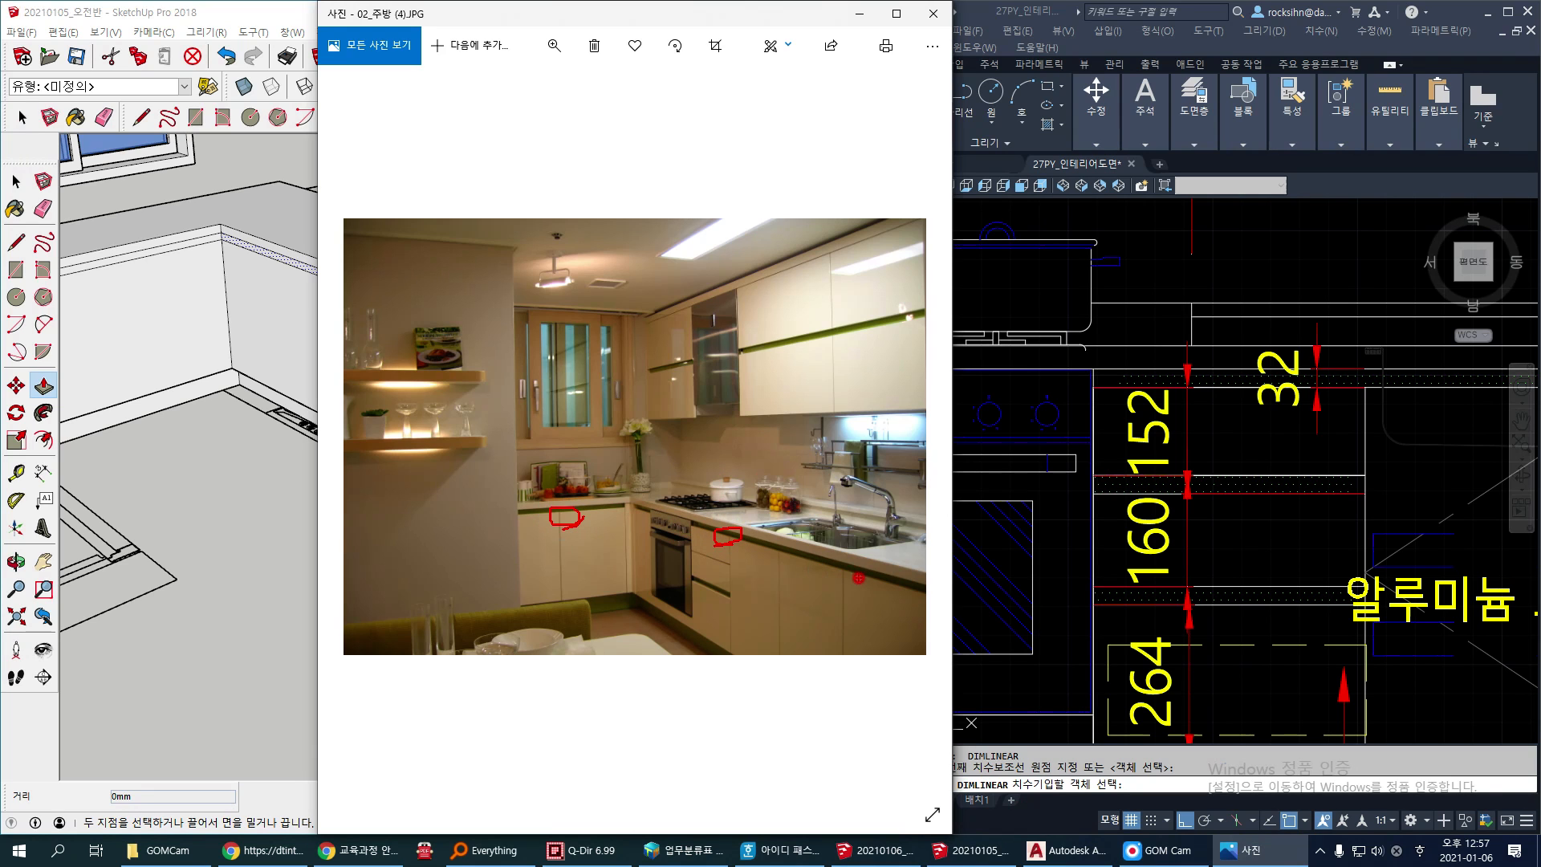
pyautogui.moveTo(860, 568); pyautogui.dragTo(811, 587)
pyautogui.click(859, 13)
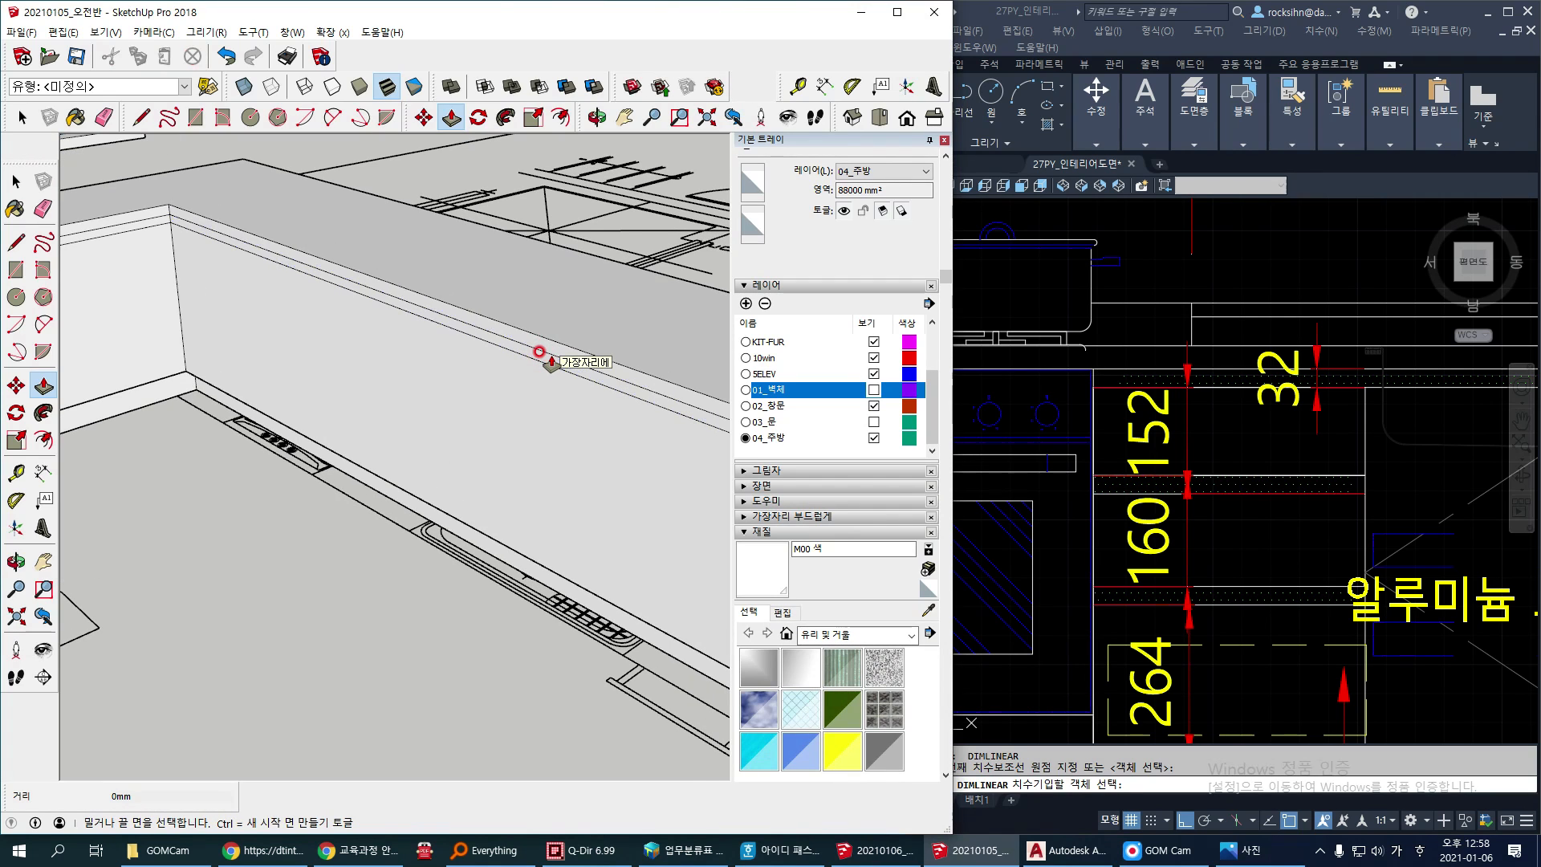
pyautogui.scroll(1, 538, 355)
pyautogui.click(539, 354)
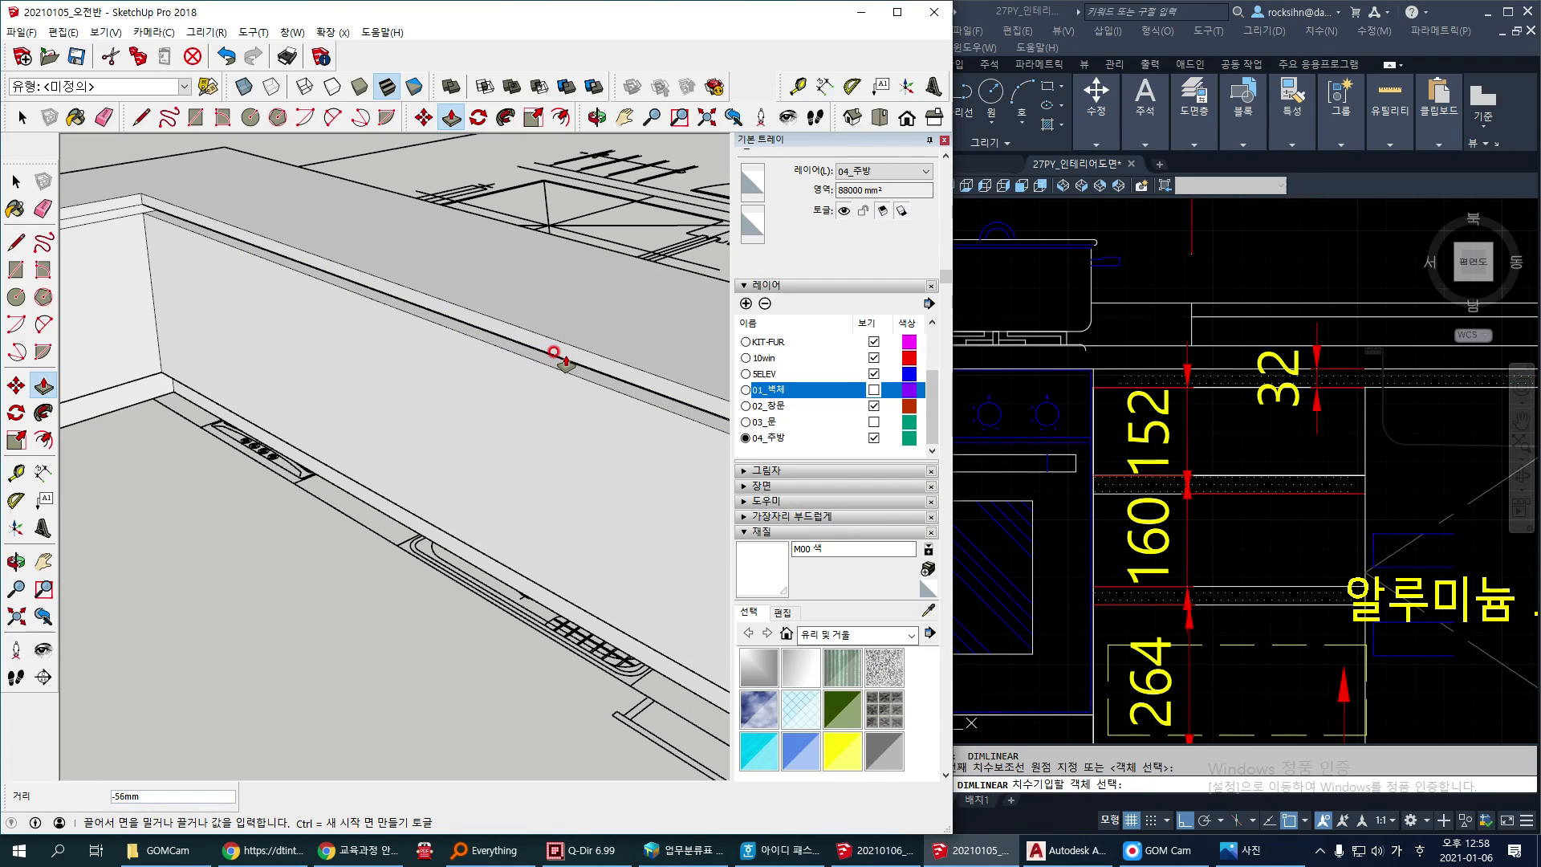
pyautogui.write('20')
pyautogui.press('Return')
# Step: Push the narrow handle gap face below the short run's countertop inward by 20 mm
pyautogui.moveTo(269, 259); pyautogui.dragTo(345, 241, button='middle')
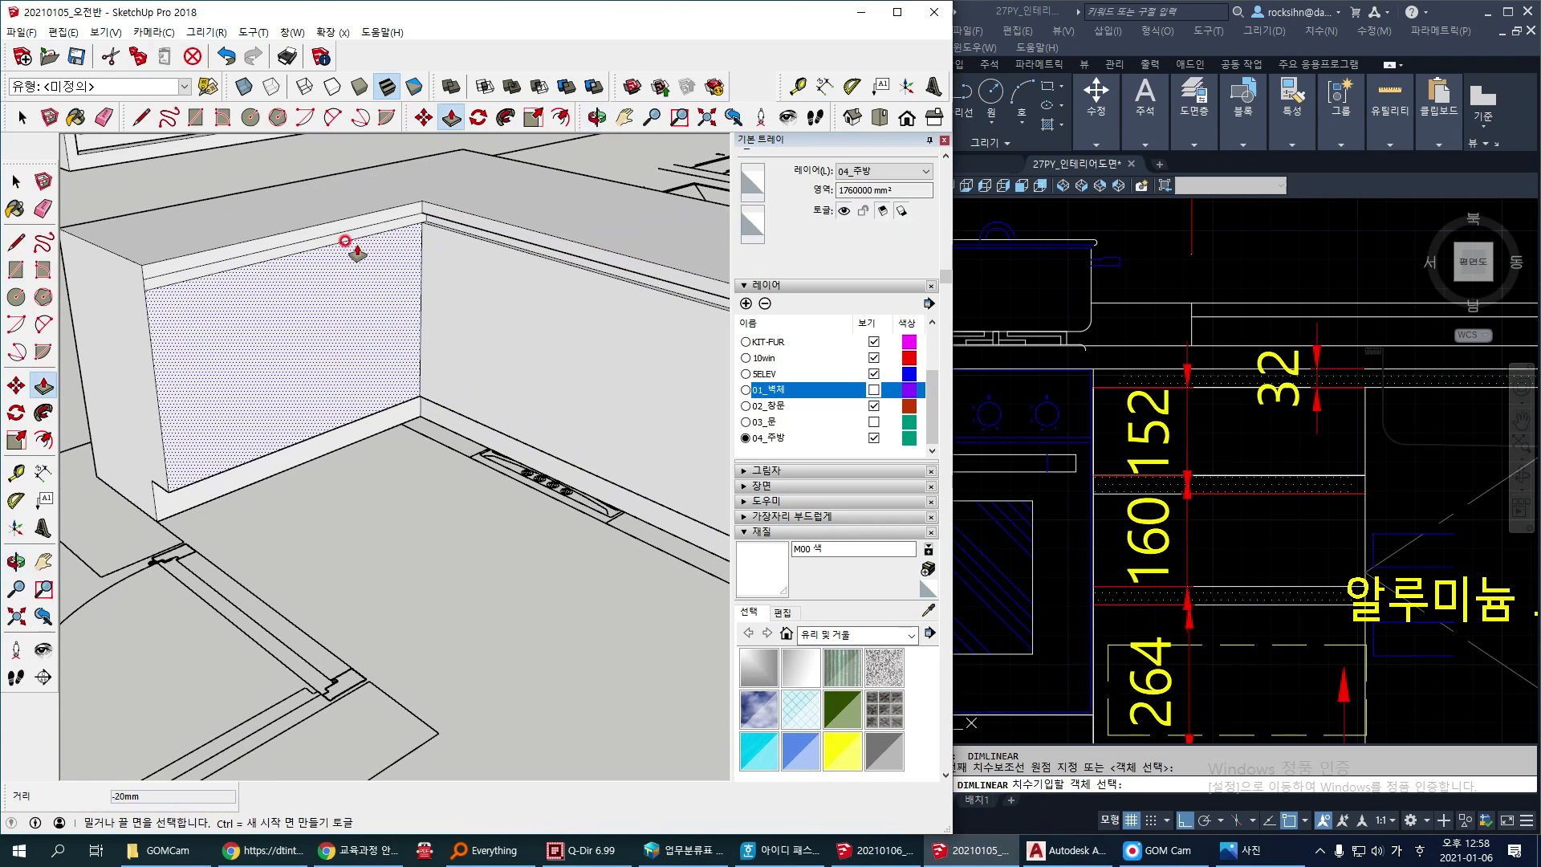
pyautogui.click(335, 238)
pyautogui.write('20')
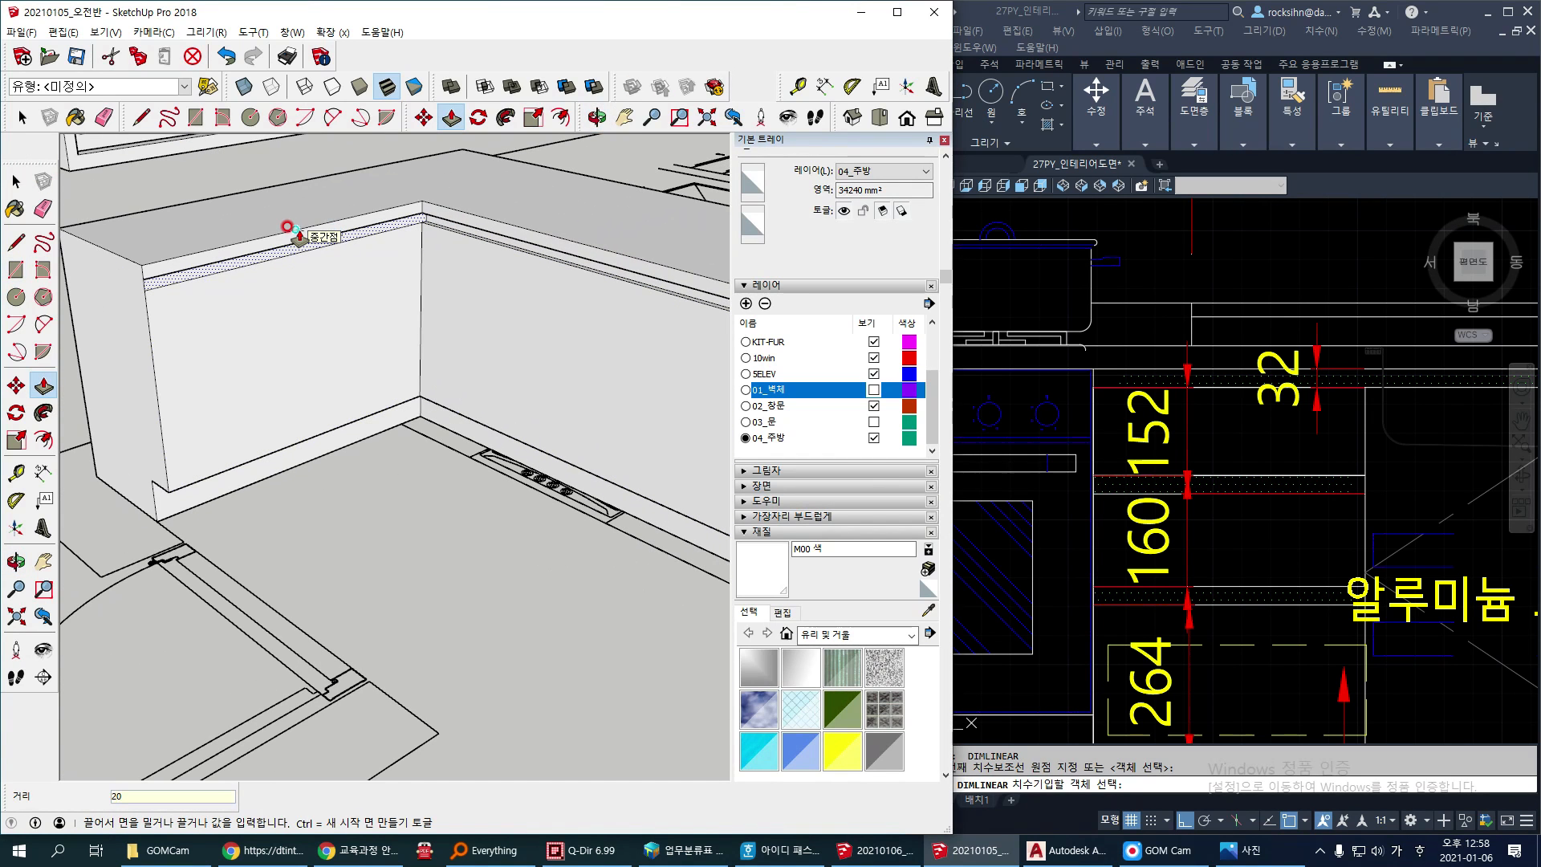
pyautogui.press('Return')
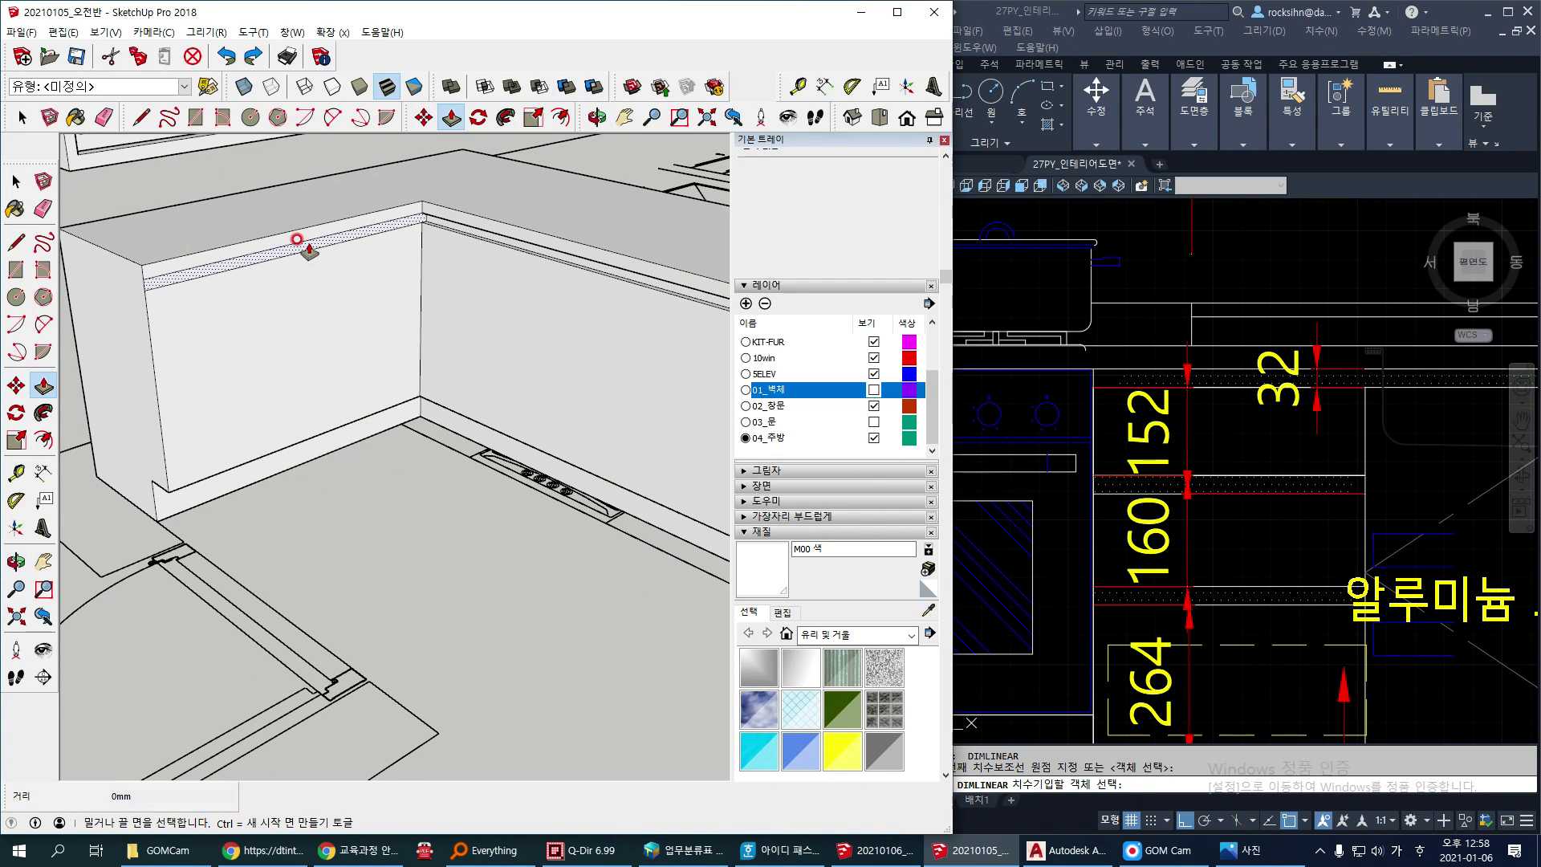
pyautogui.click(296, 239)
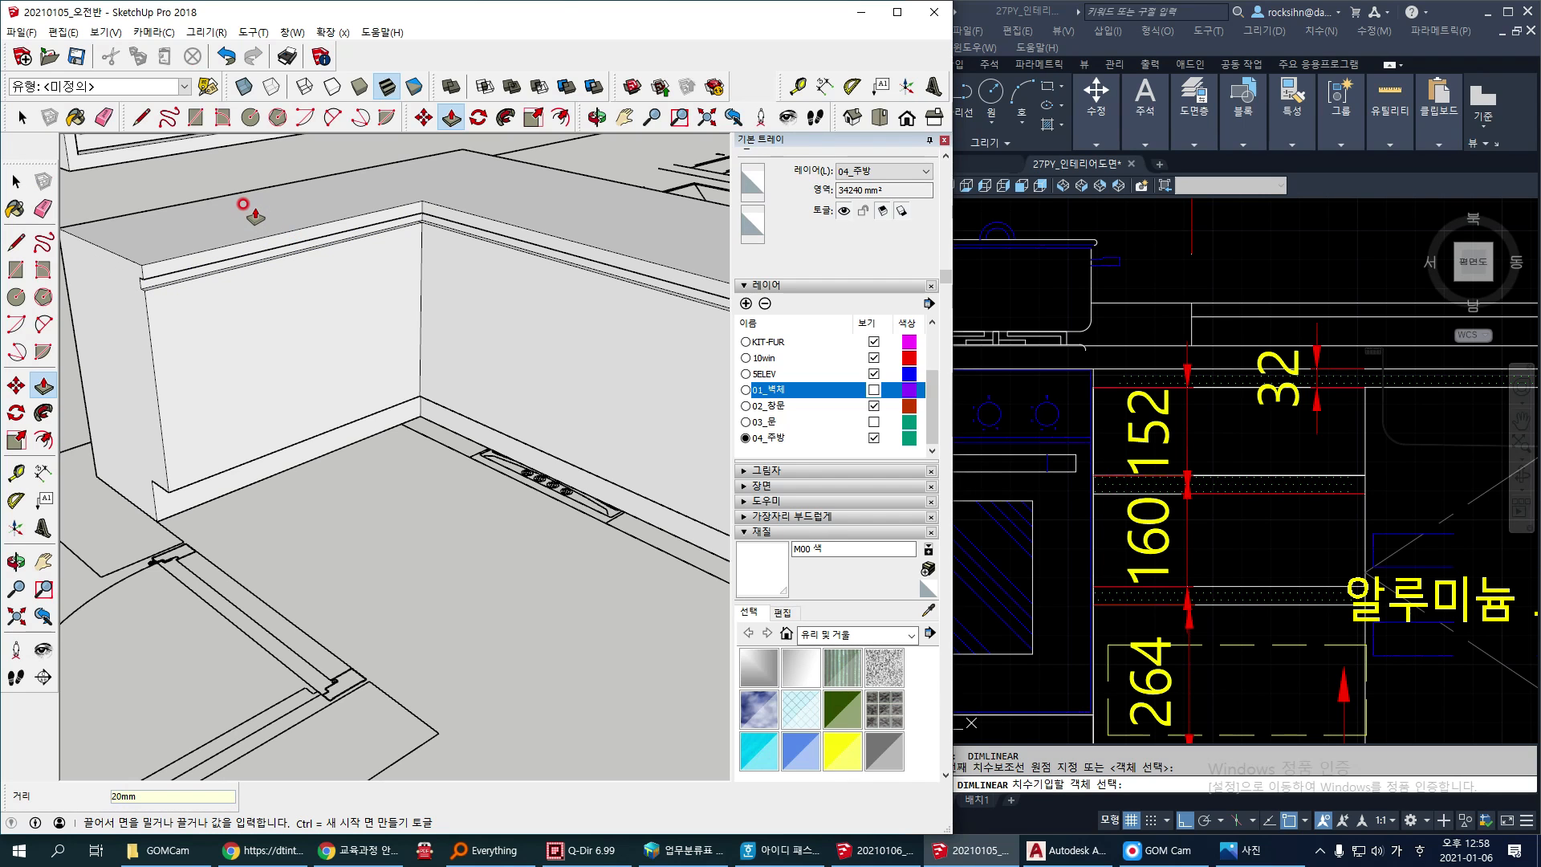
pyautogui.press('Return')
pyautogui.moveTo(190, 439); pyautogui.dragTo(321, 321, button='middle')
# Step: Examine how the base cabinet fronts are divided in AutoCAD's elevation B and compare with the long run in the model
pyautogui.click(1239, 598)
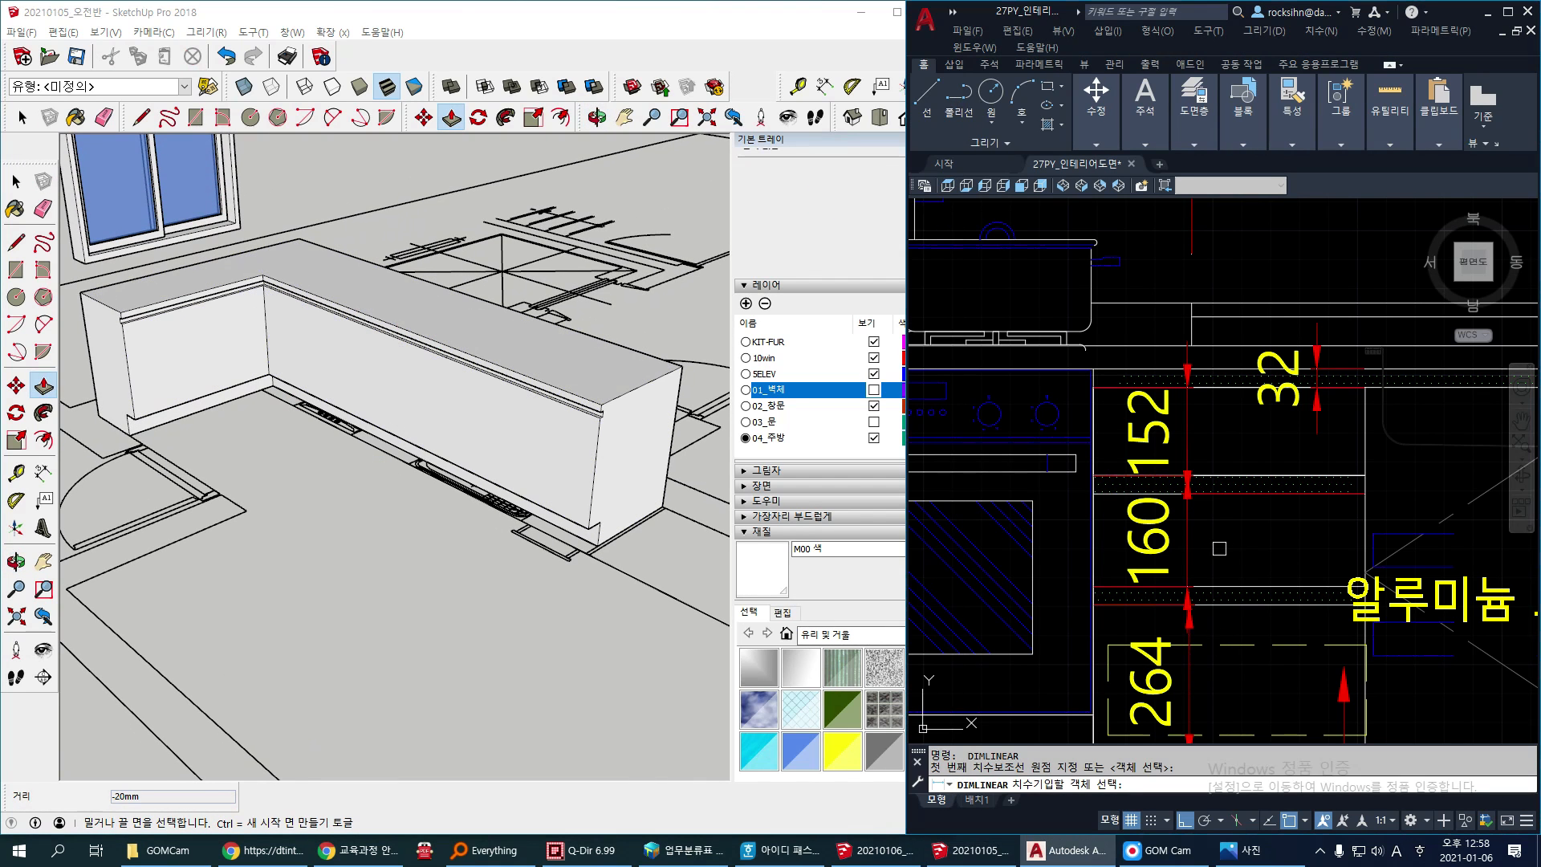
pyautogui.scroll(-5, 1239, 598)
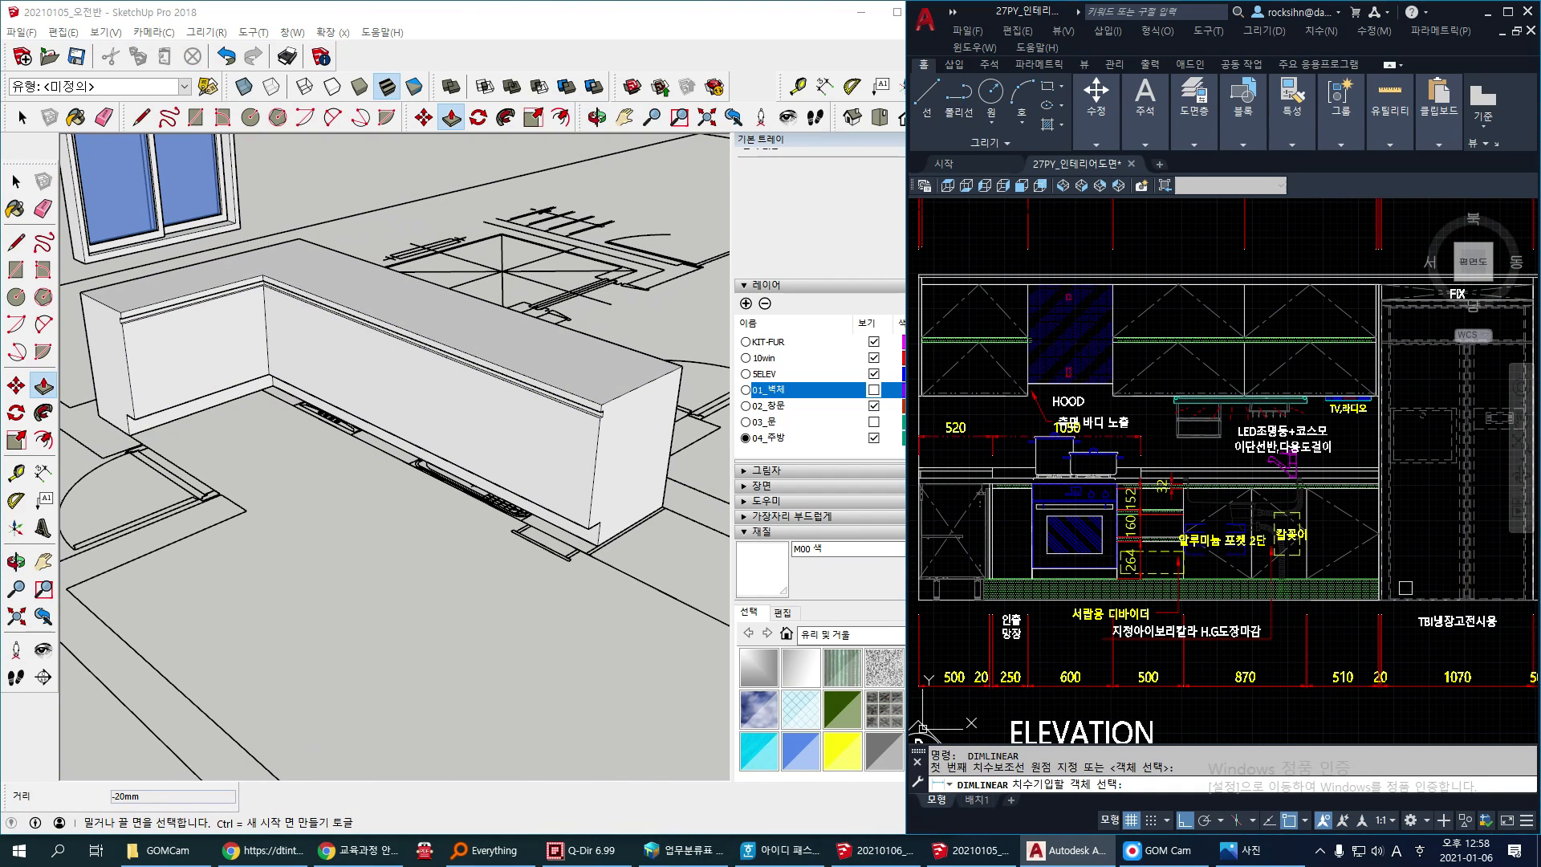
pyautogui.scroll(2, 1330, 545)
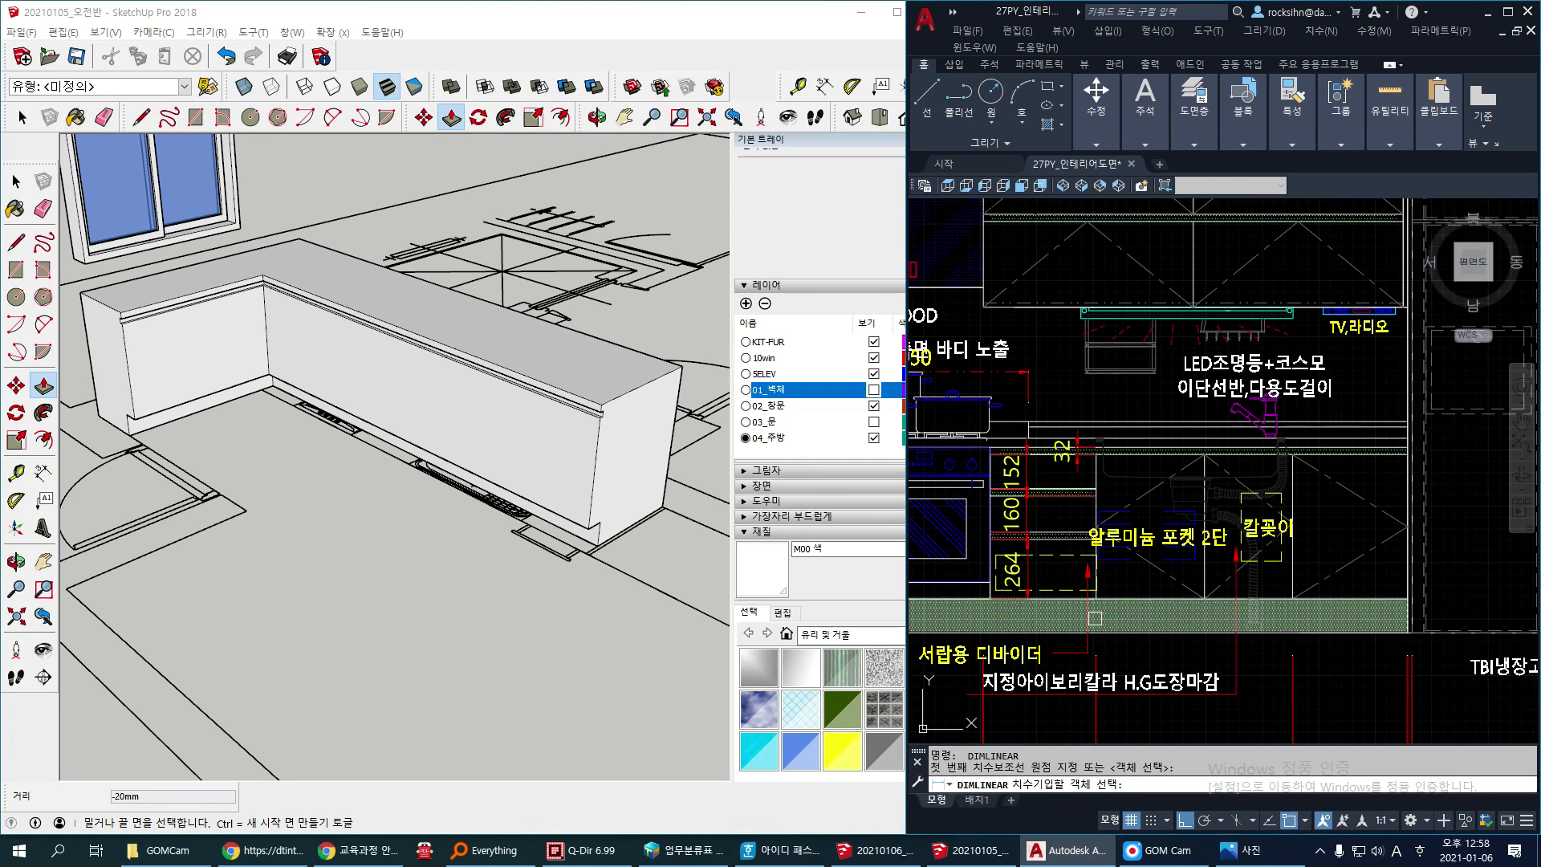
pyautogui.moveTo(1127, 514); pyautogui.dragTo(1162, 488)
pyautogui.moveTo(1128, 430); pyautogui.dragTo(1148, 413)
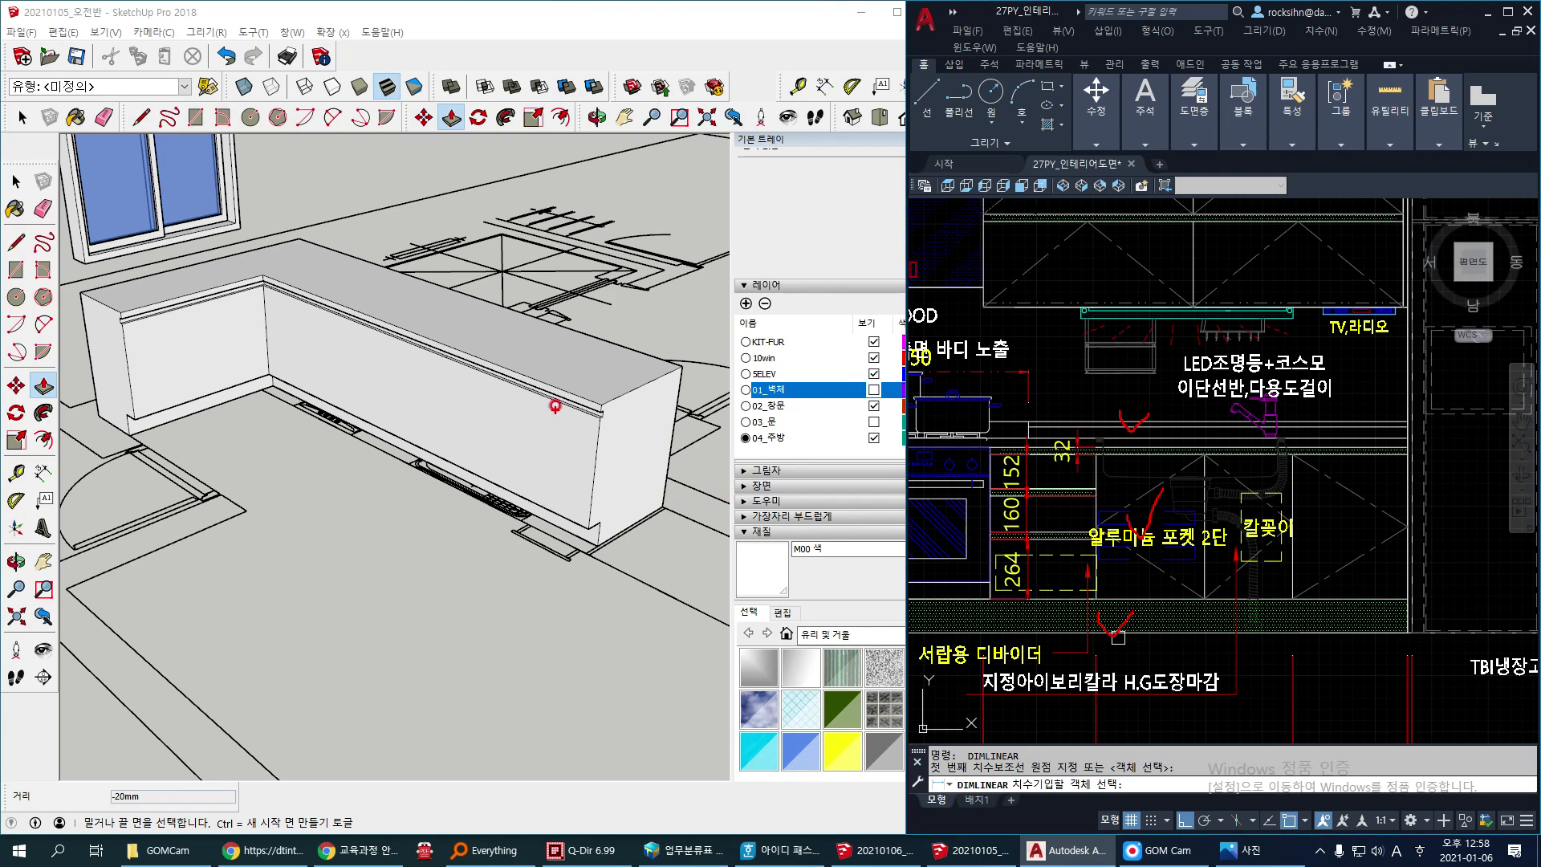
pyautogui.moveTo(526, 390); pyautogui.dragTo(507, 495)
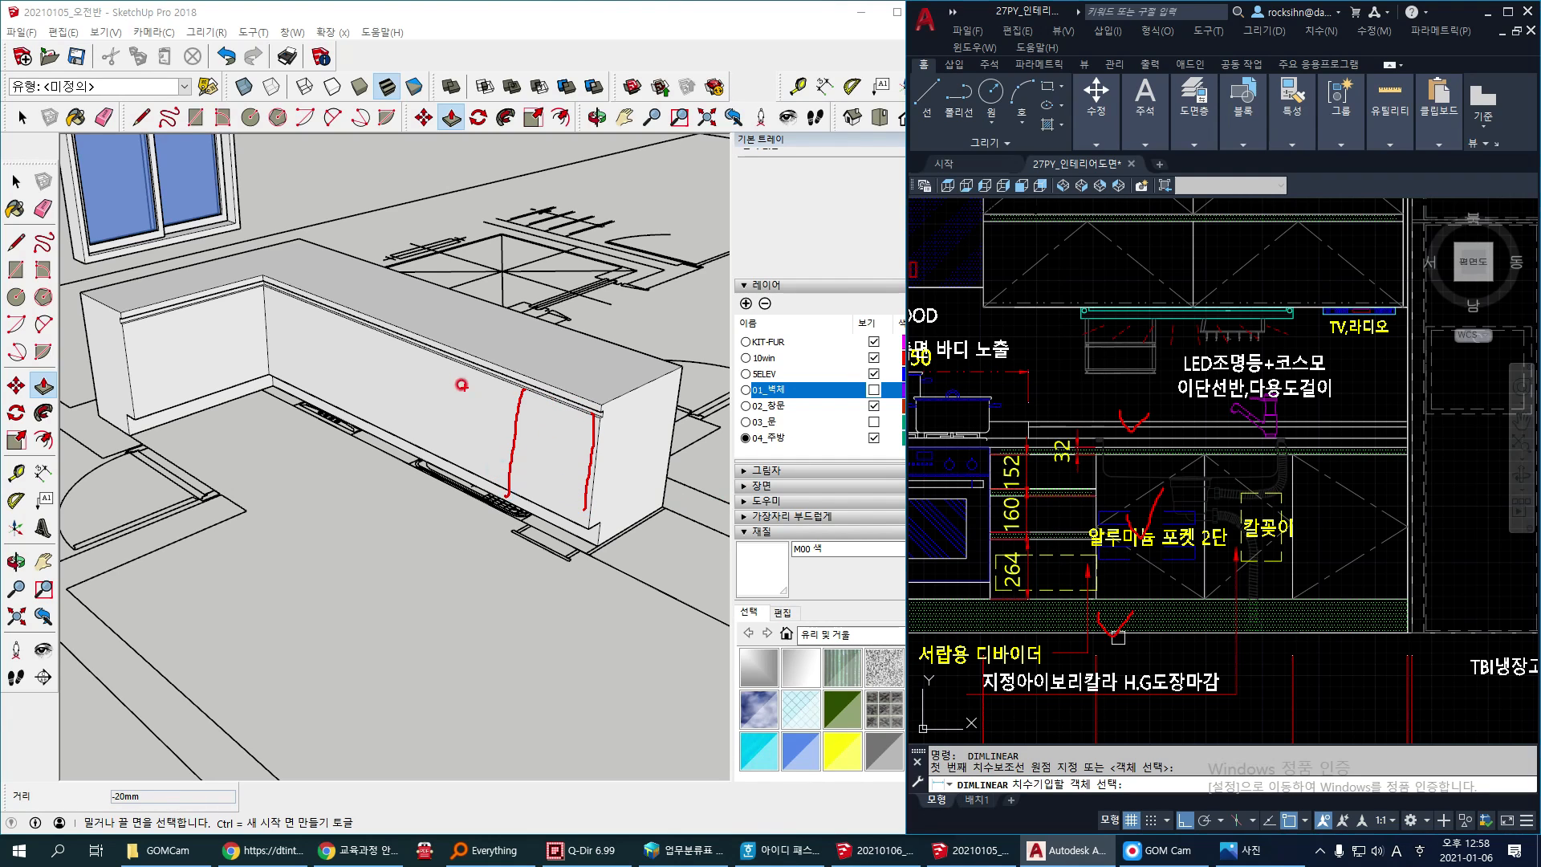
pyautogui.rightClick(665, 471)
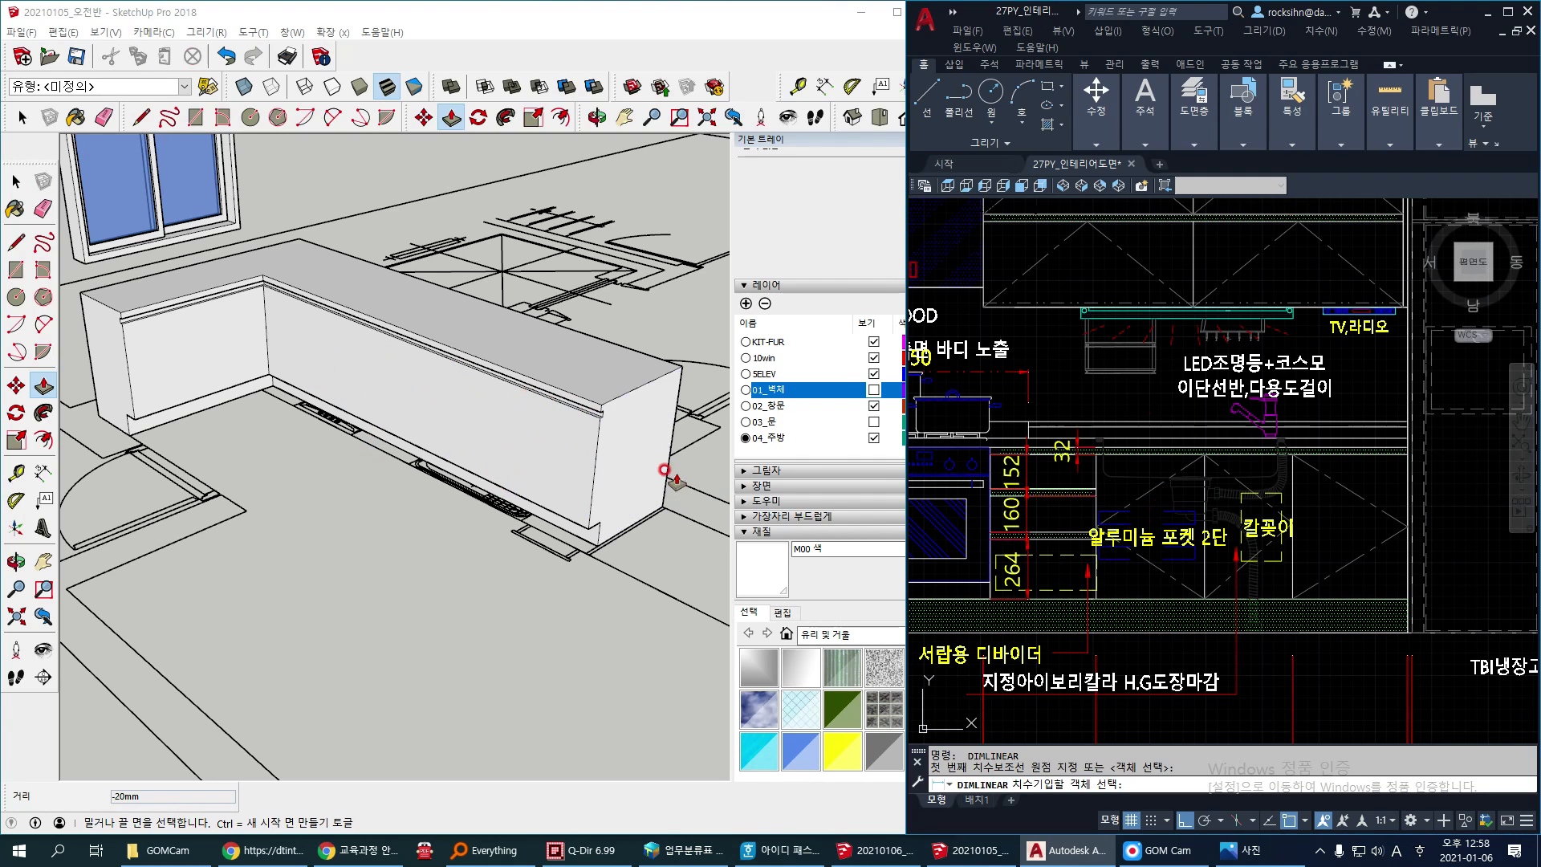
# Step: Examine the cabinet width dimensions below the base units near the refrigerator end of AutoCAD's elevation B
pyautogui.click(1359, 556)
pyautogui.press('Escape')
pyautogui.moveTo(1337, 585); pyautogui.dragTo(1334, 357, button='middle')
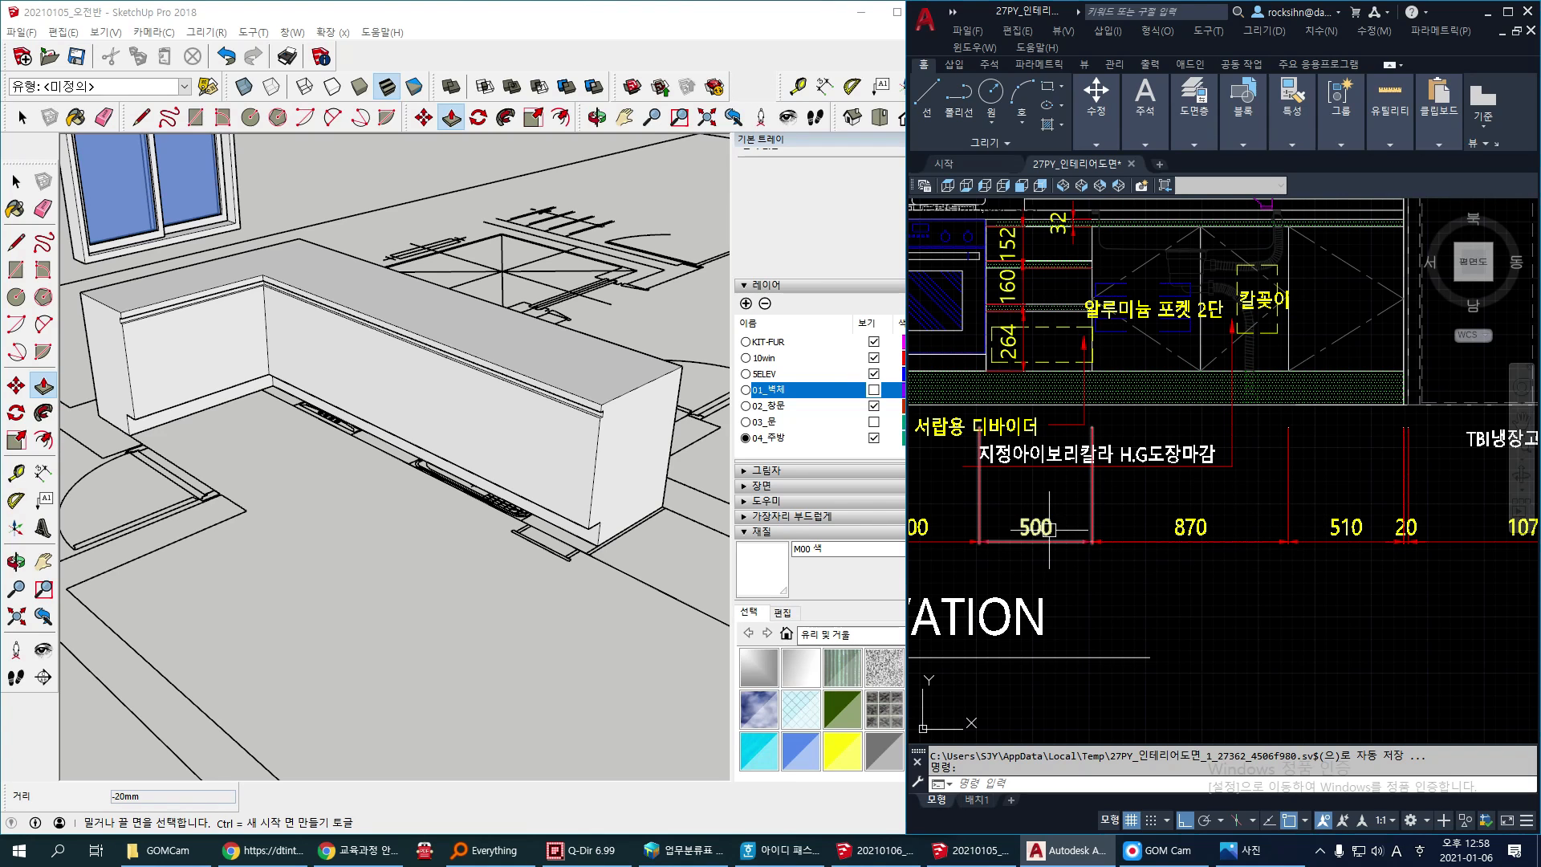
pyautogui.moveTo(1331, 479); pyautogui.dragTo(1244, 553, button='middle')
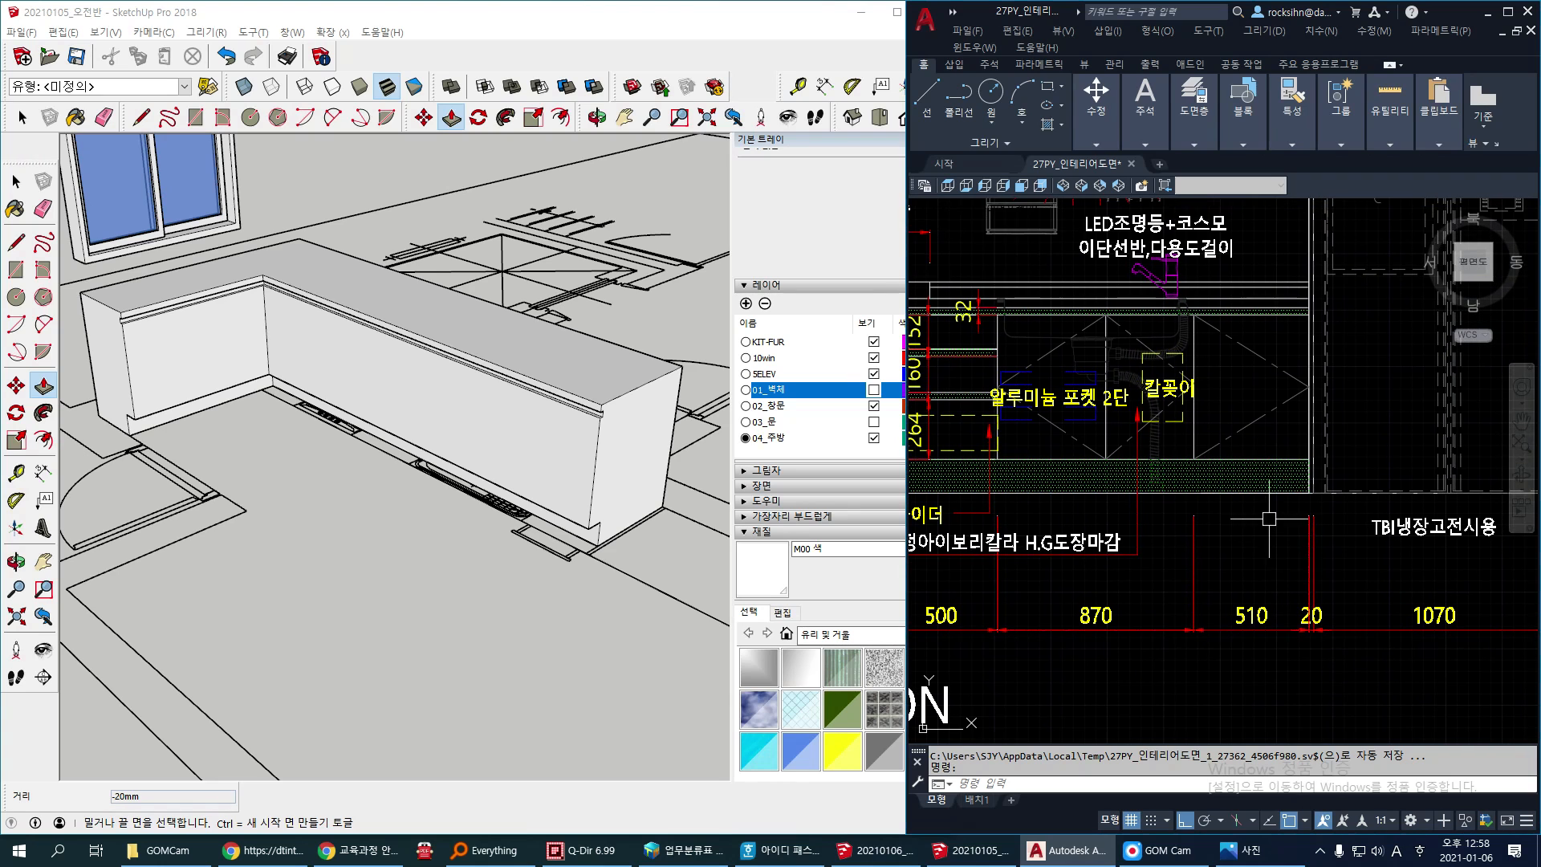
pyautogui.scroll(2, 1313, 558)
pyautogui.click(1313, 553)
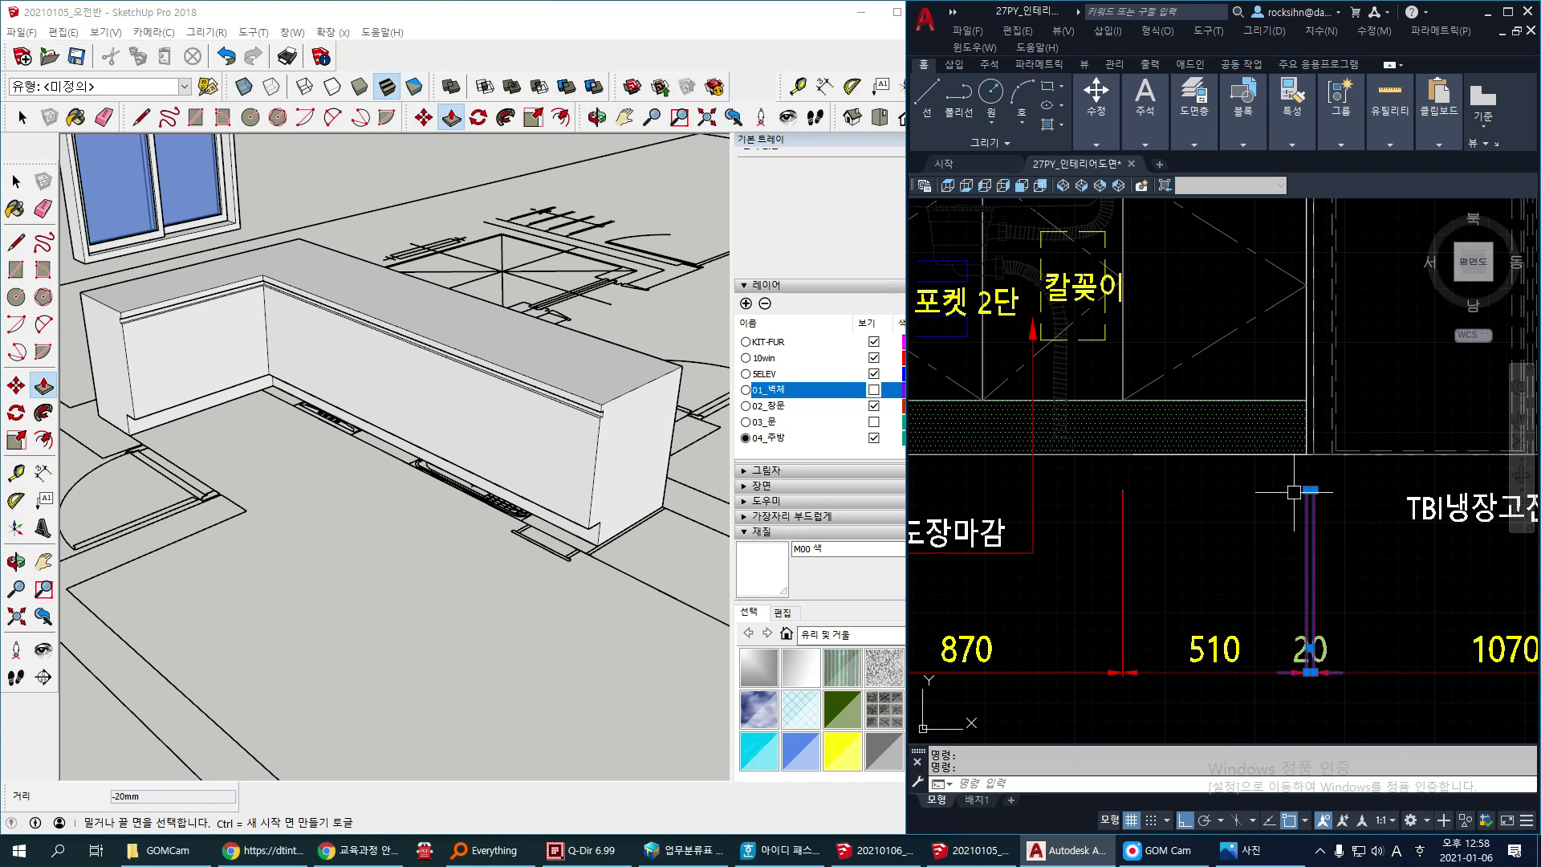
pyautogui.press('Escape')
pyautogui.scroll(-2, 1164, 562)
pyautogui.moveTo(1168, 554); pyautogui.dragTo(1320, 551, button='middle')
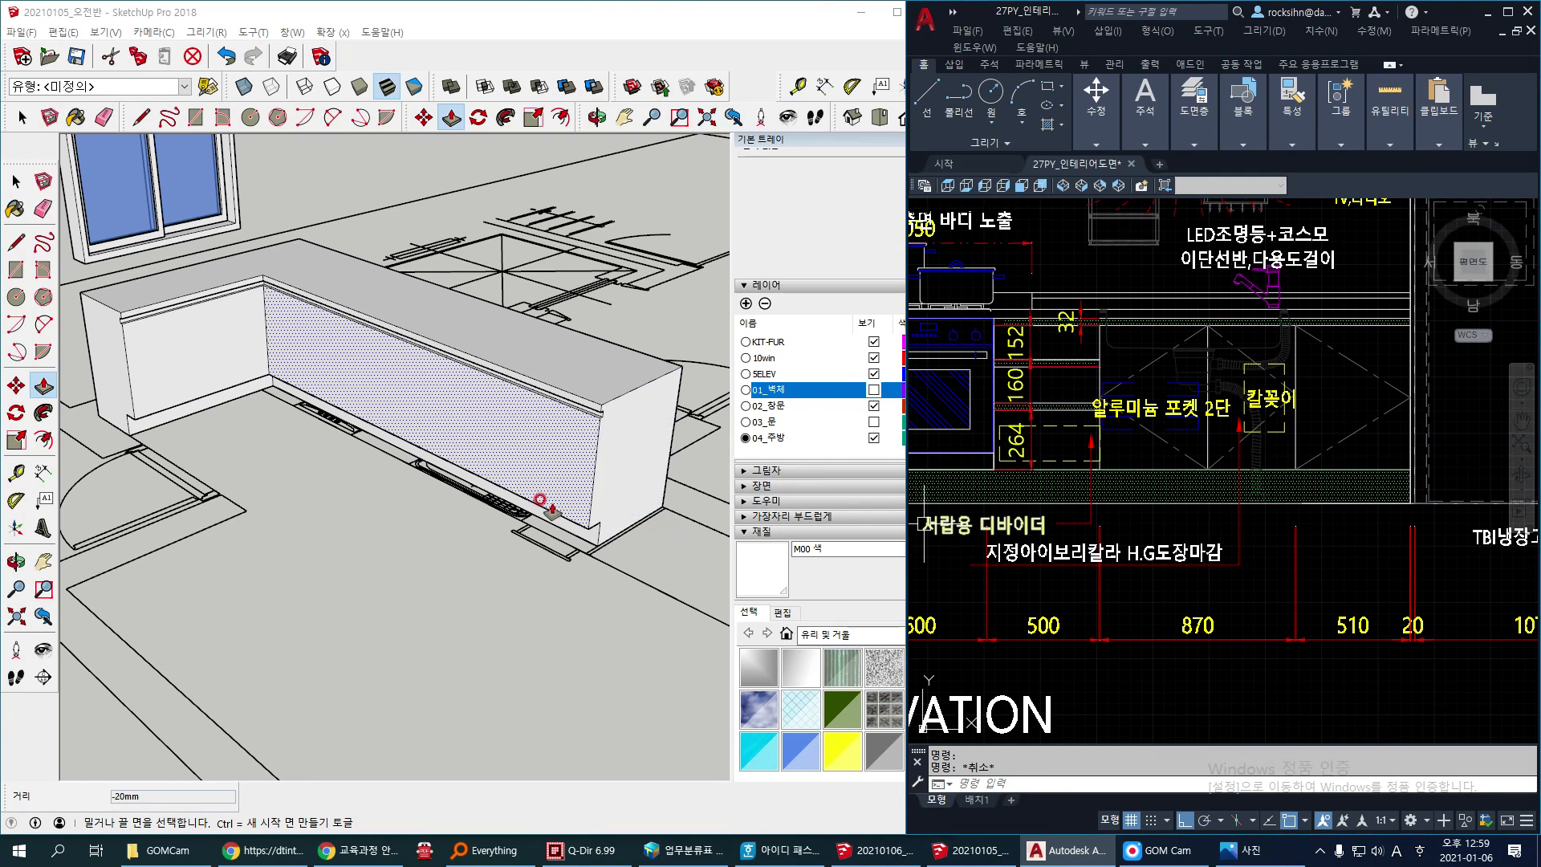
# Step: In SketchUp, copy the vertical end edge of the long run's front face 510 mm toward the inner corner
pyautogui.scroll(1, 606, 478)
pyautogui.scroll(1, 602, 471)
pyautogui.press('space')
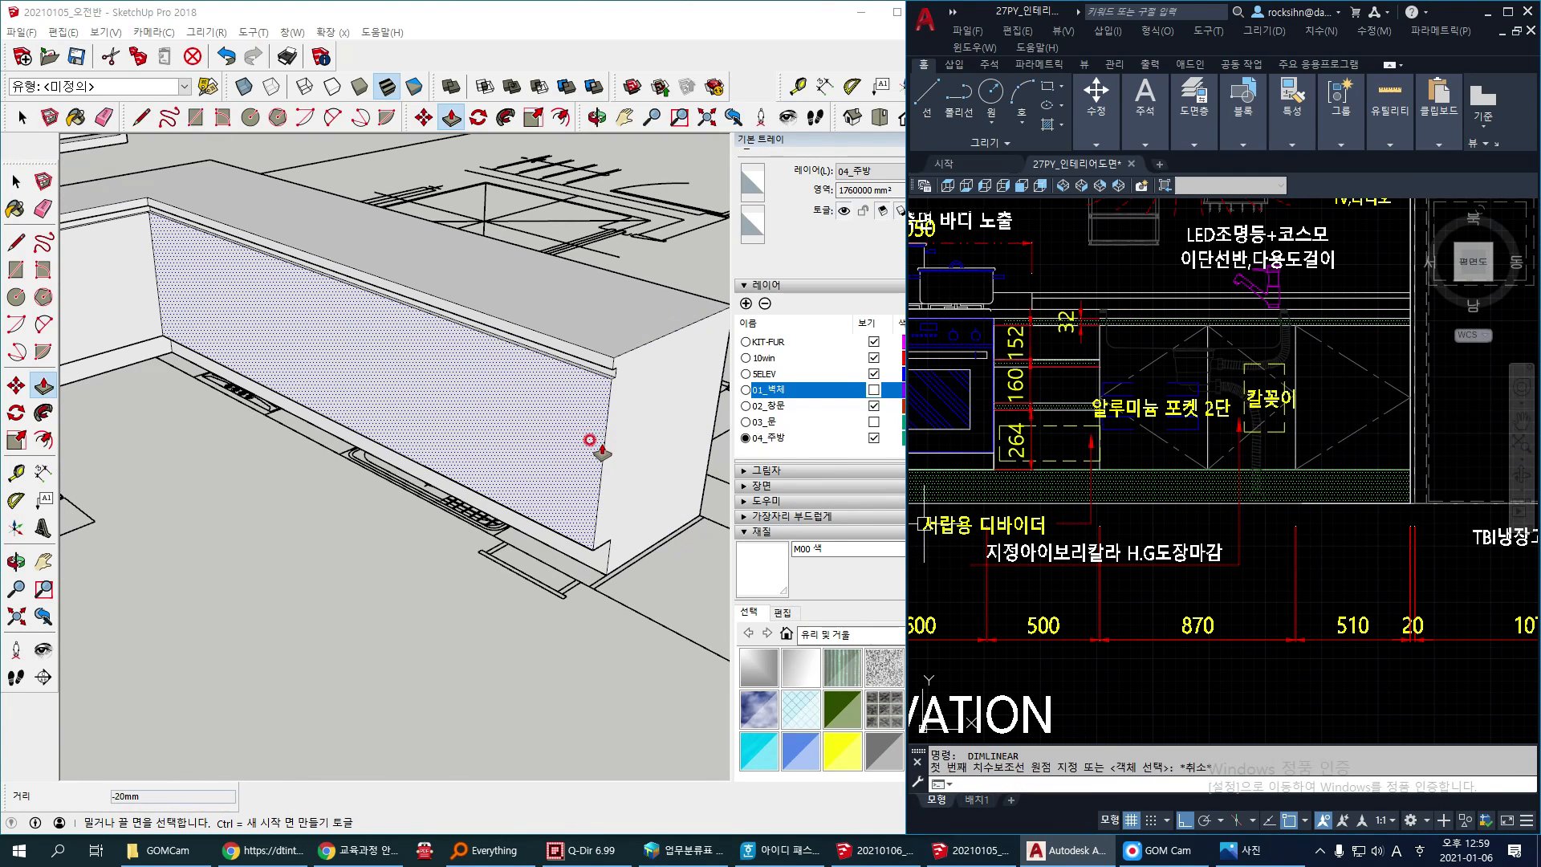
pyautogui.click(591, 438)
pyautogui.press('space')
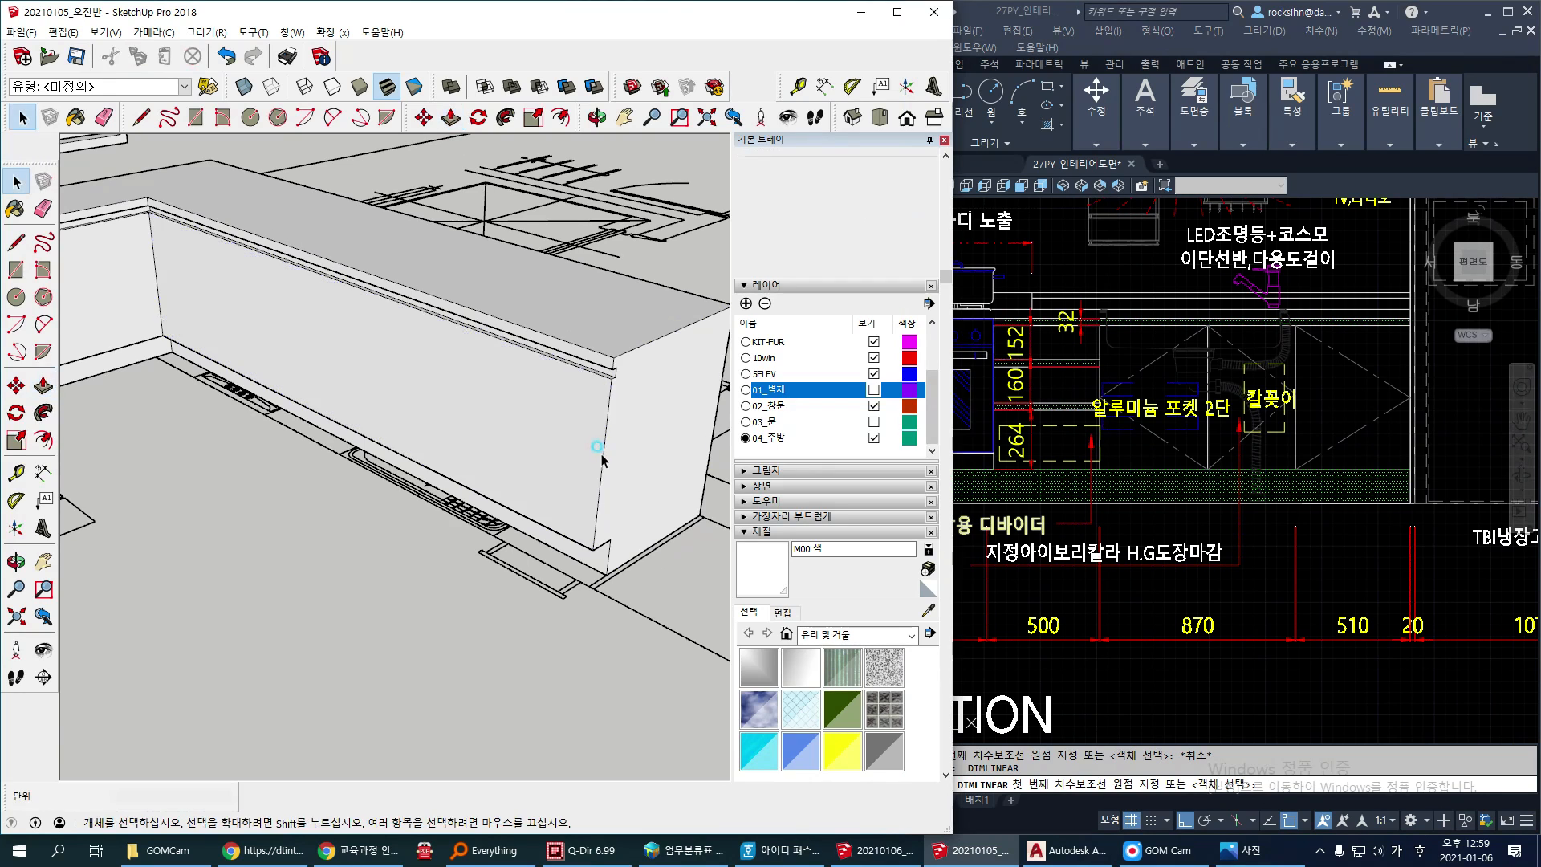
pyautogui.click(594, 447)
pyautogui.scroll(-2, 557, 482)
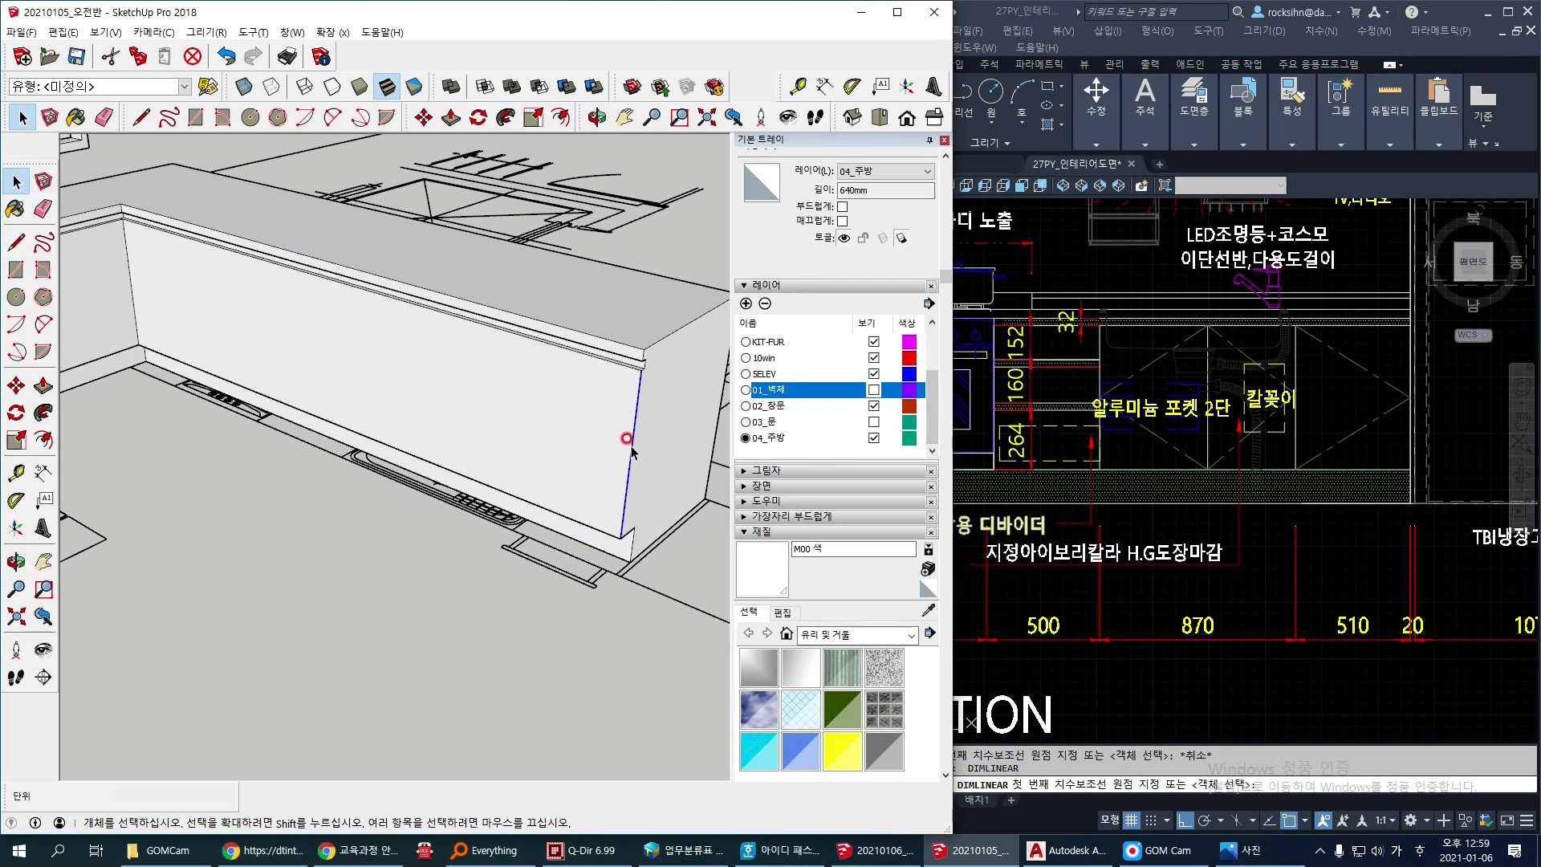
pyautogui.press('m')
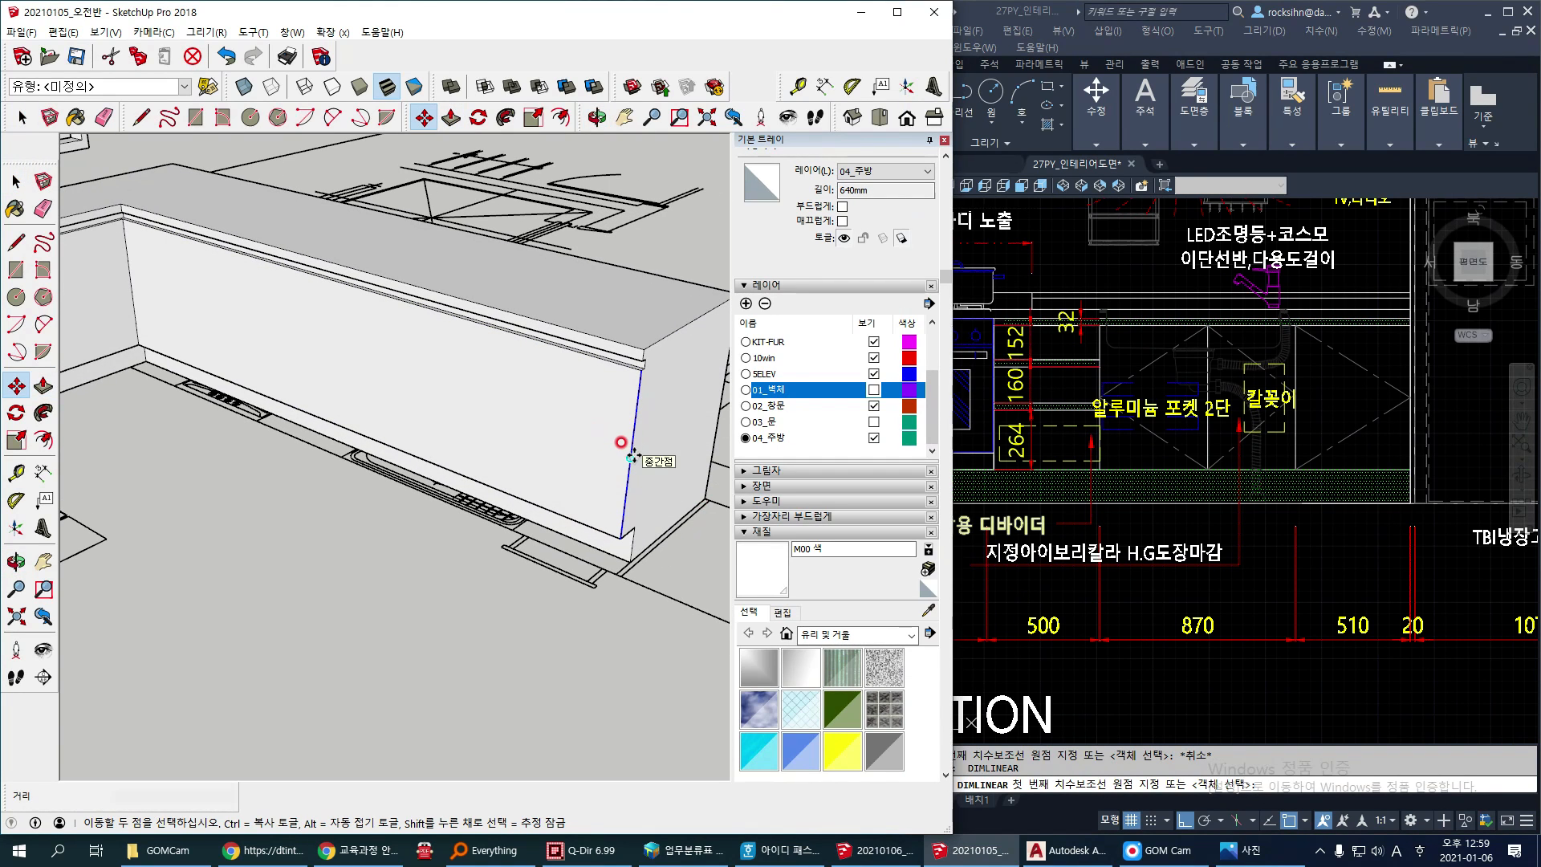
pyautogui.click(630, 447)
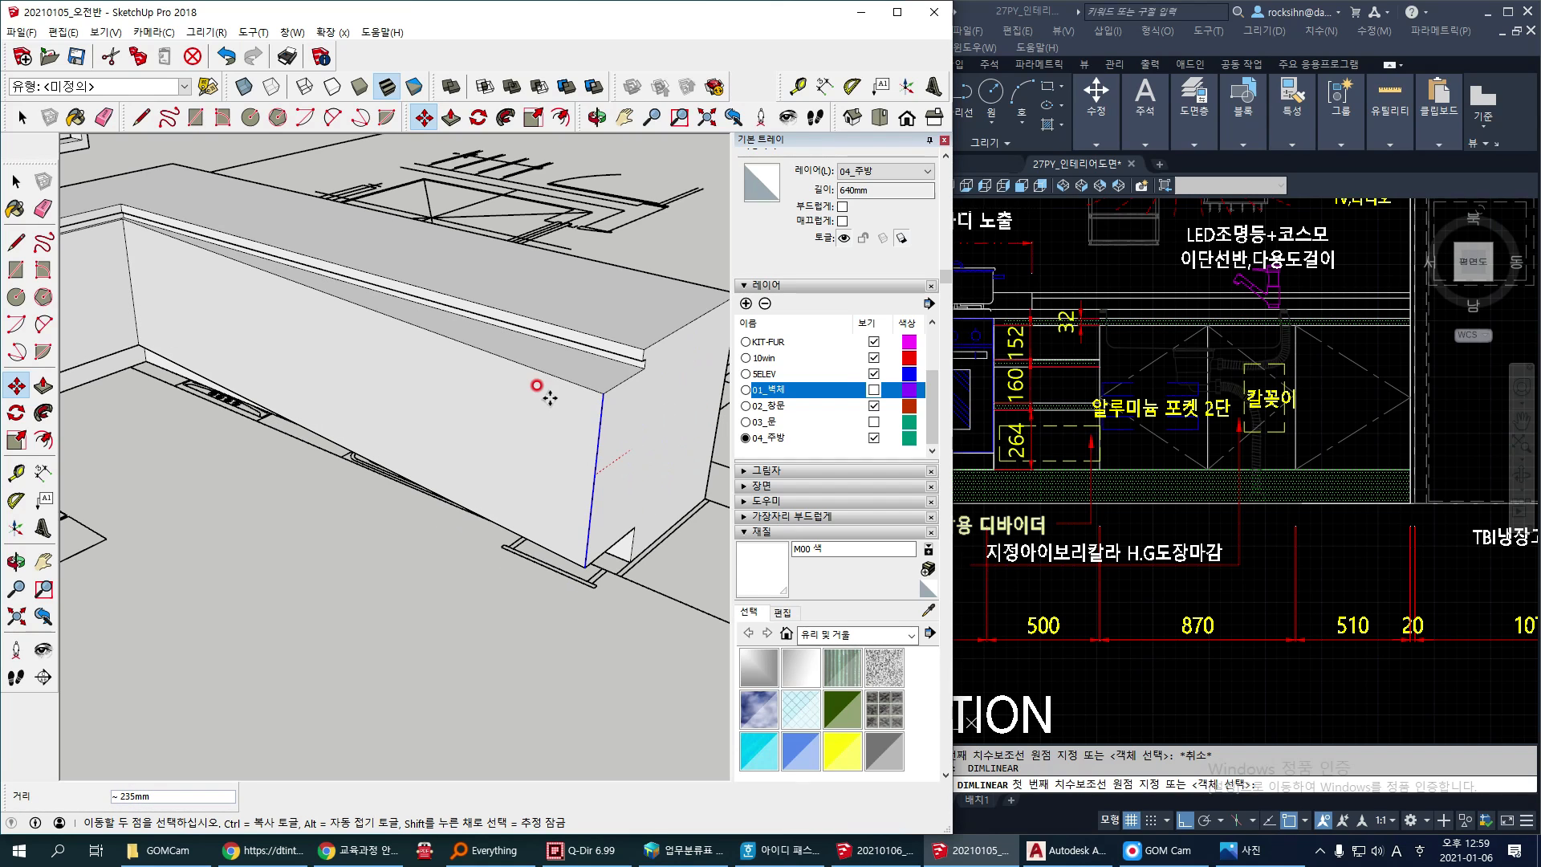
pyautogui.press('ctrl')
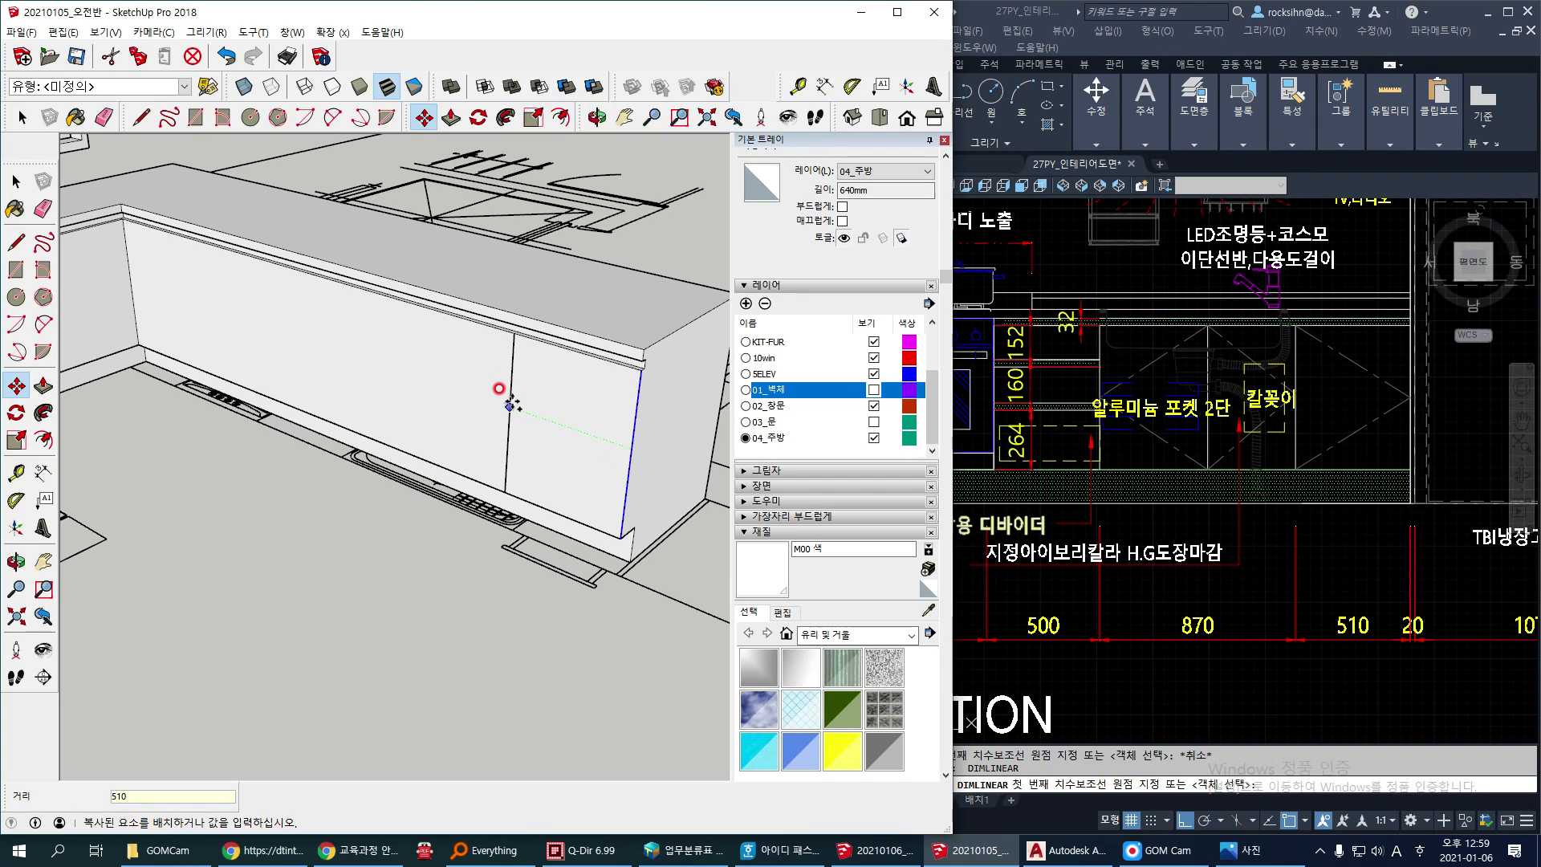
pyautogui.press('Escape')
# Step: Copy the new vertical division line another 870 mm along the long run toward the inner corner
pyautogui.click(506, 389)
pyautogui.press('ctrl')
pyautogui.write('8')
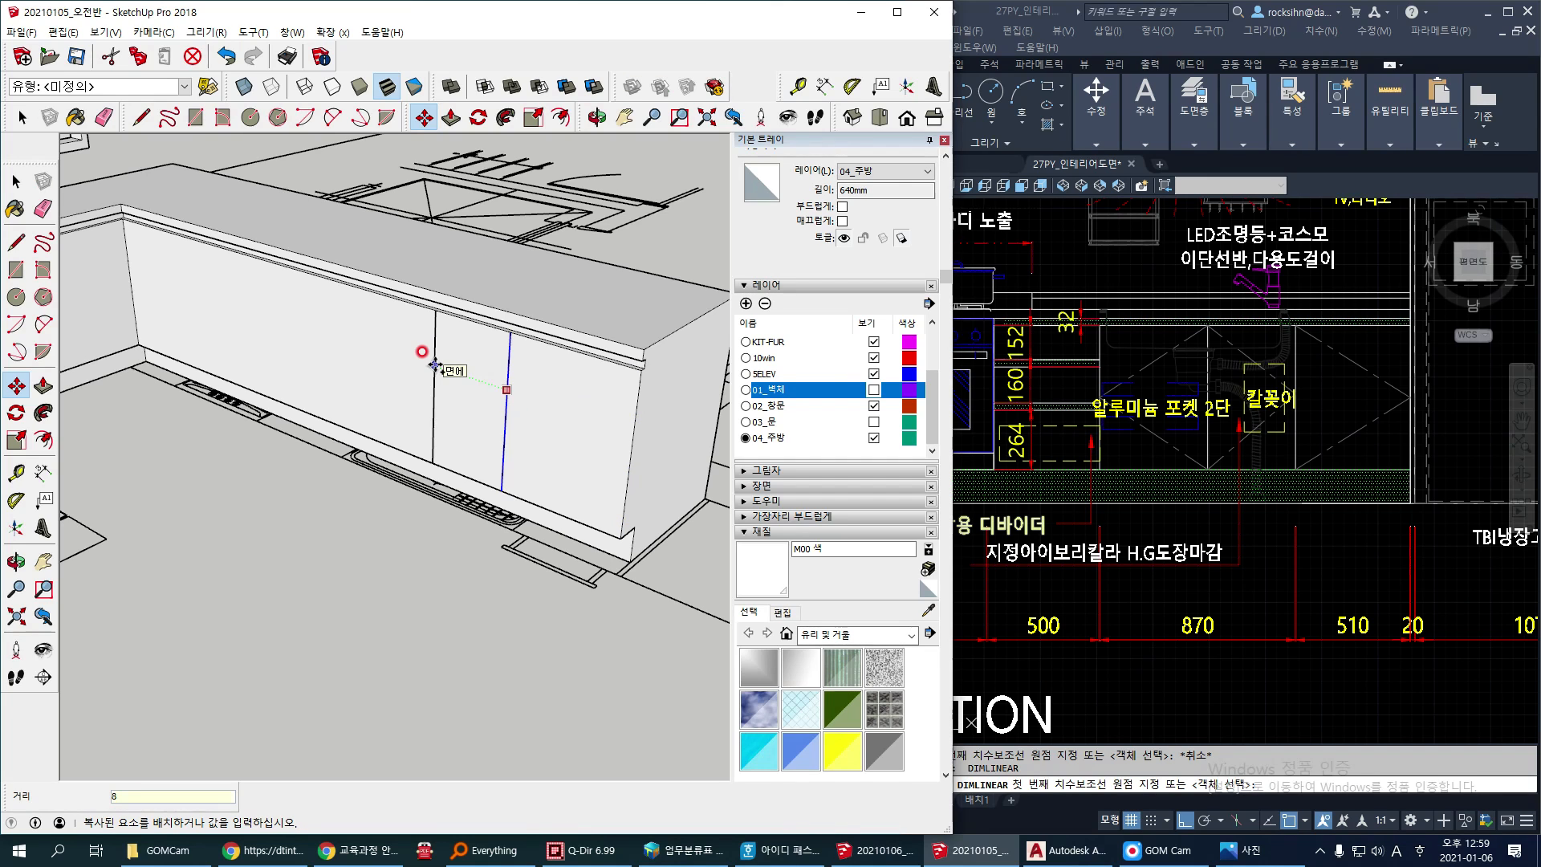
pyautogui.write('70')
pyautogui.press('Return')
# Step: Copy the latest division line another 500 mm toward the inner corner to mark the drawer unit beside the oven
pyautogui.moveTo(423, 353); pyautogui.dragTo(532, 409, button='middle')
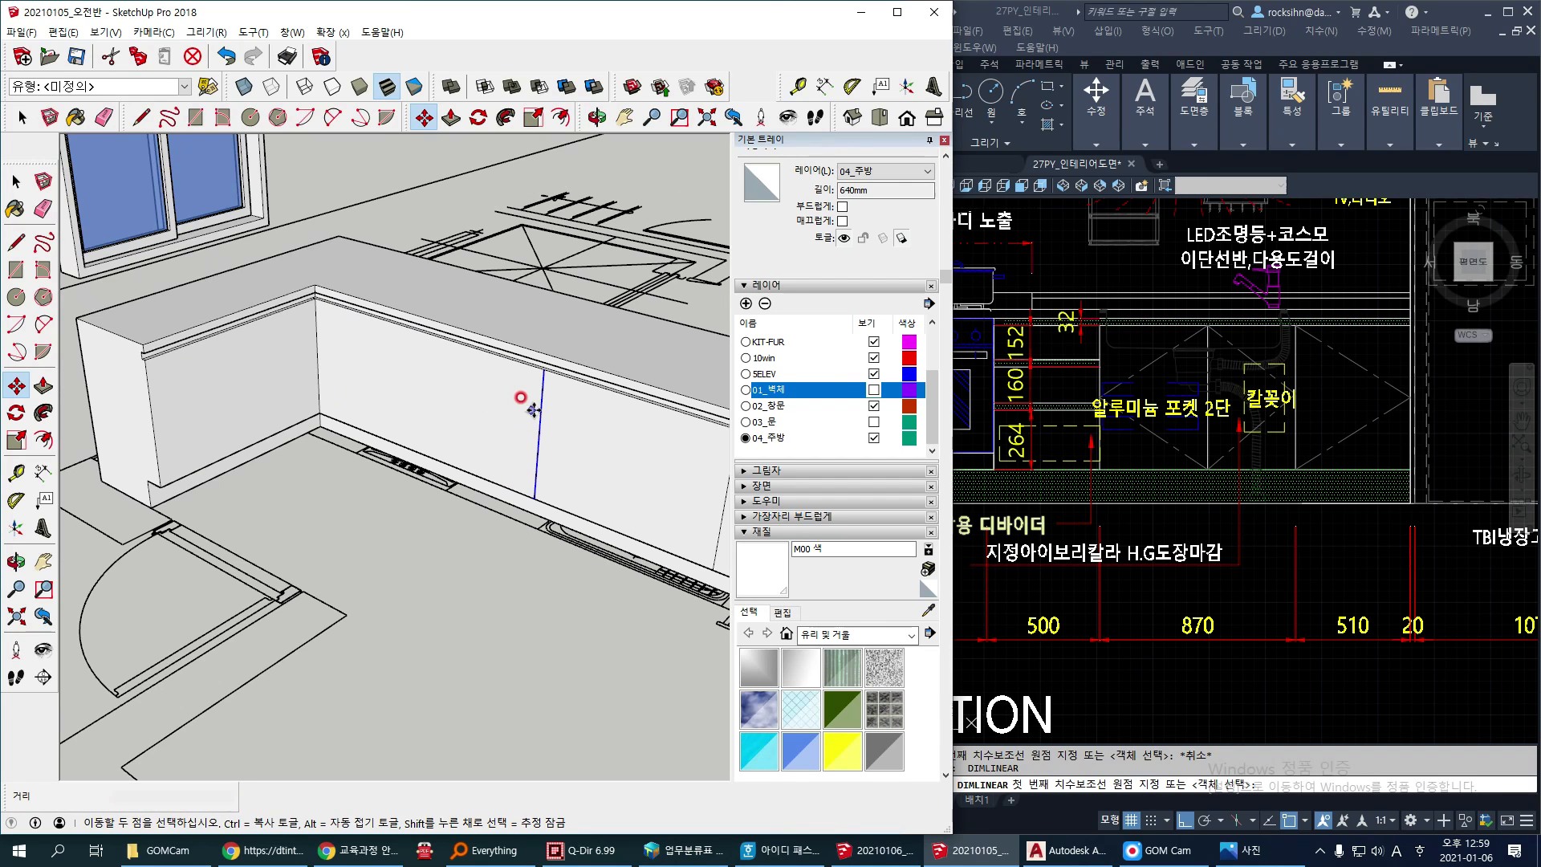
pyautogui.click(539, 405)
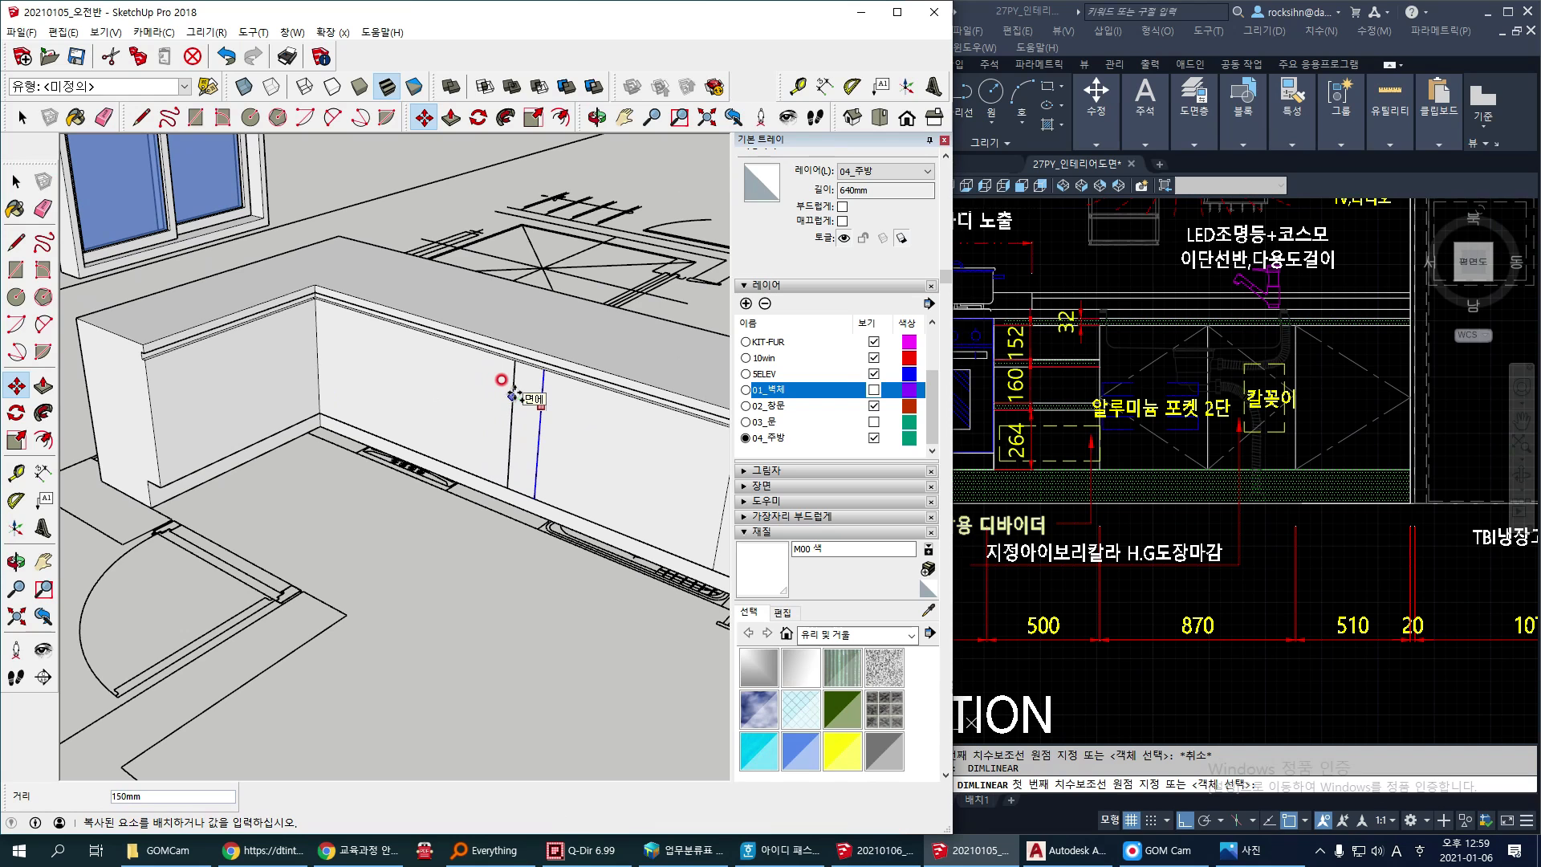
pyautogui.press('Return')
# Step: Check the oven width in elevation B and copy the drawer unit's division line another 600 mm toward the inner corner
pyautogui.moveTo(966, 606); pyautogui.dragTo(1203, 607, button='middle')
pyautogui.moveTo(425, 368); pyautogui.dragTo(437, 379, button='middle')
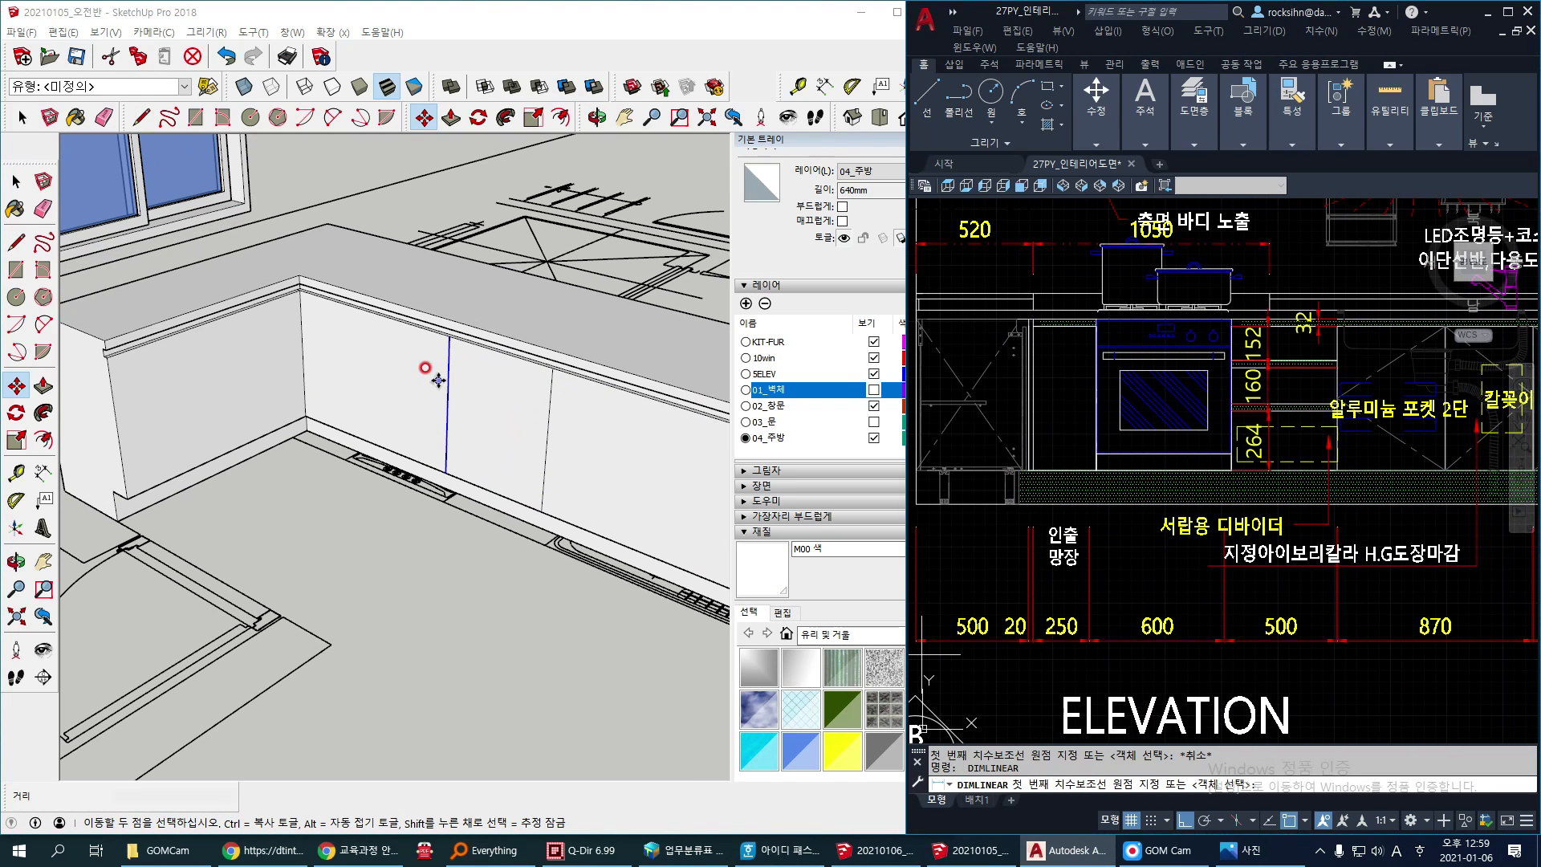
pyautogui.click(446, 393)
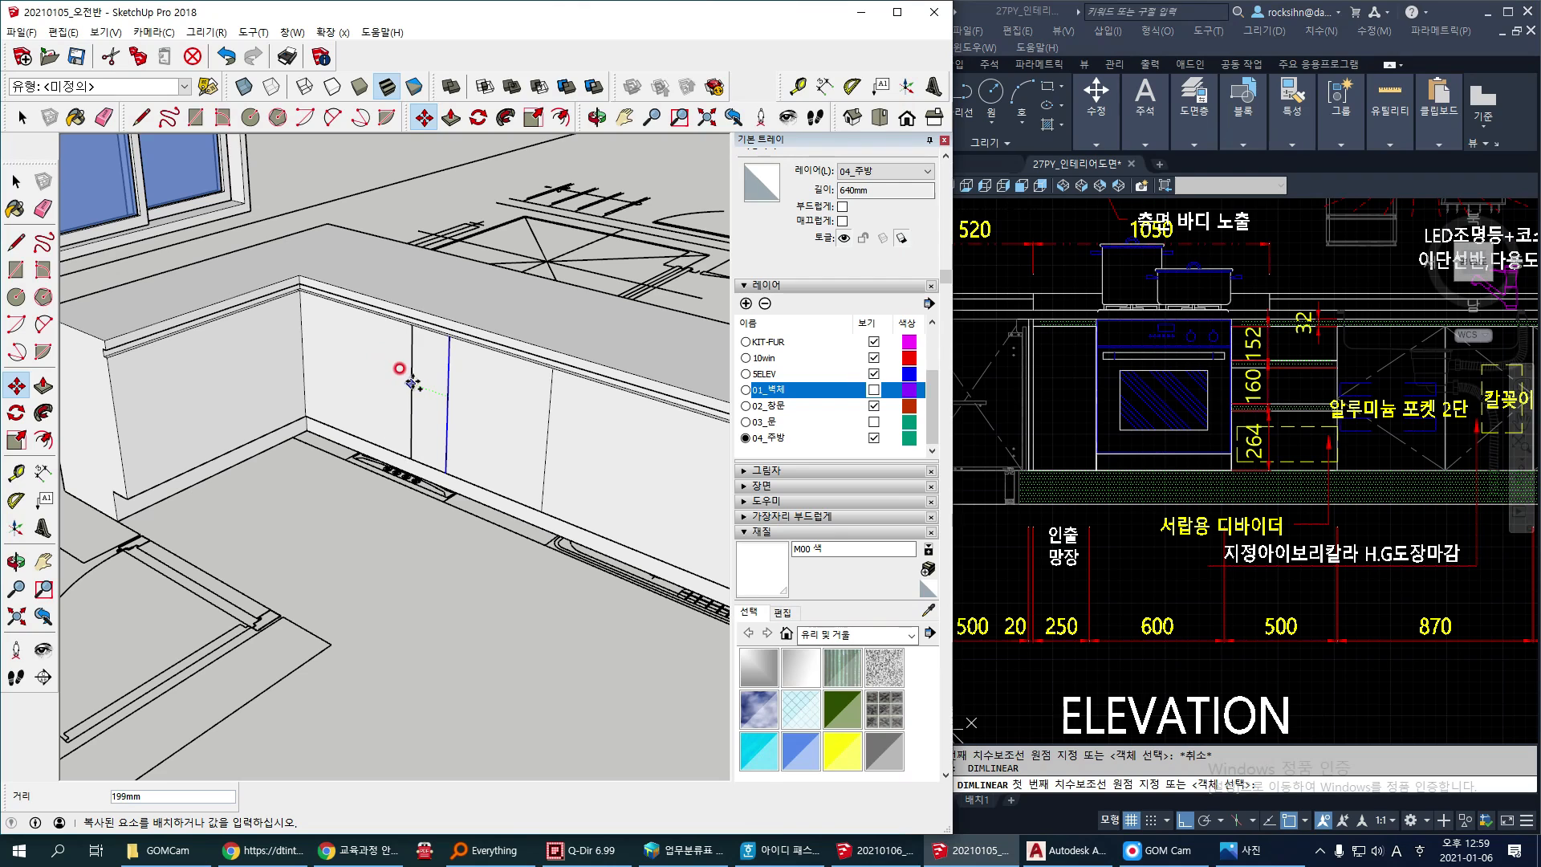
pyautogui.write('600')
pyautogui.press('Return')
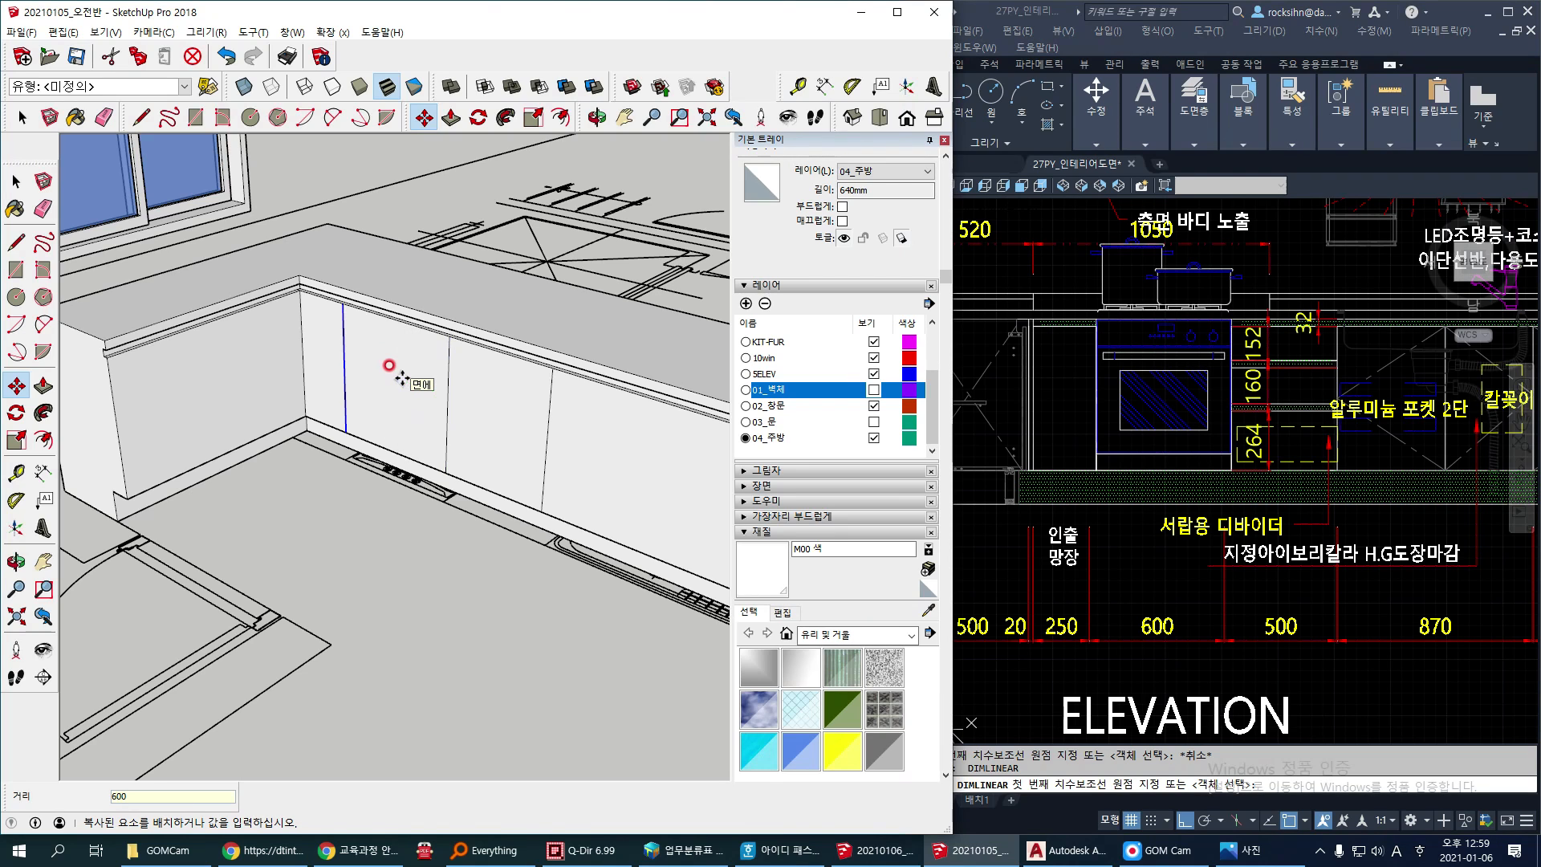
# Step: Split the short run's front face into two doors with a vertical line from its bottom edge's midpoint to the top edge
pyautogui.click(1072, 632)
pyautogui.moveTo(1031, 673); pyautogui.dragTo(879, 253)
pyautogui.moveTo(223, 366); pyautogui.dragTo(256, 356)
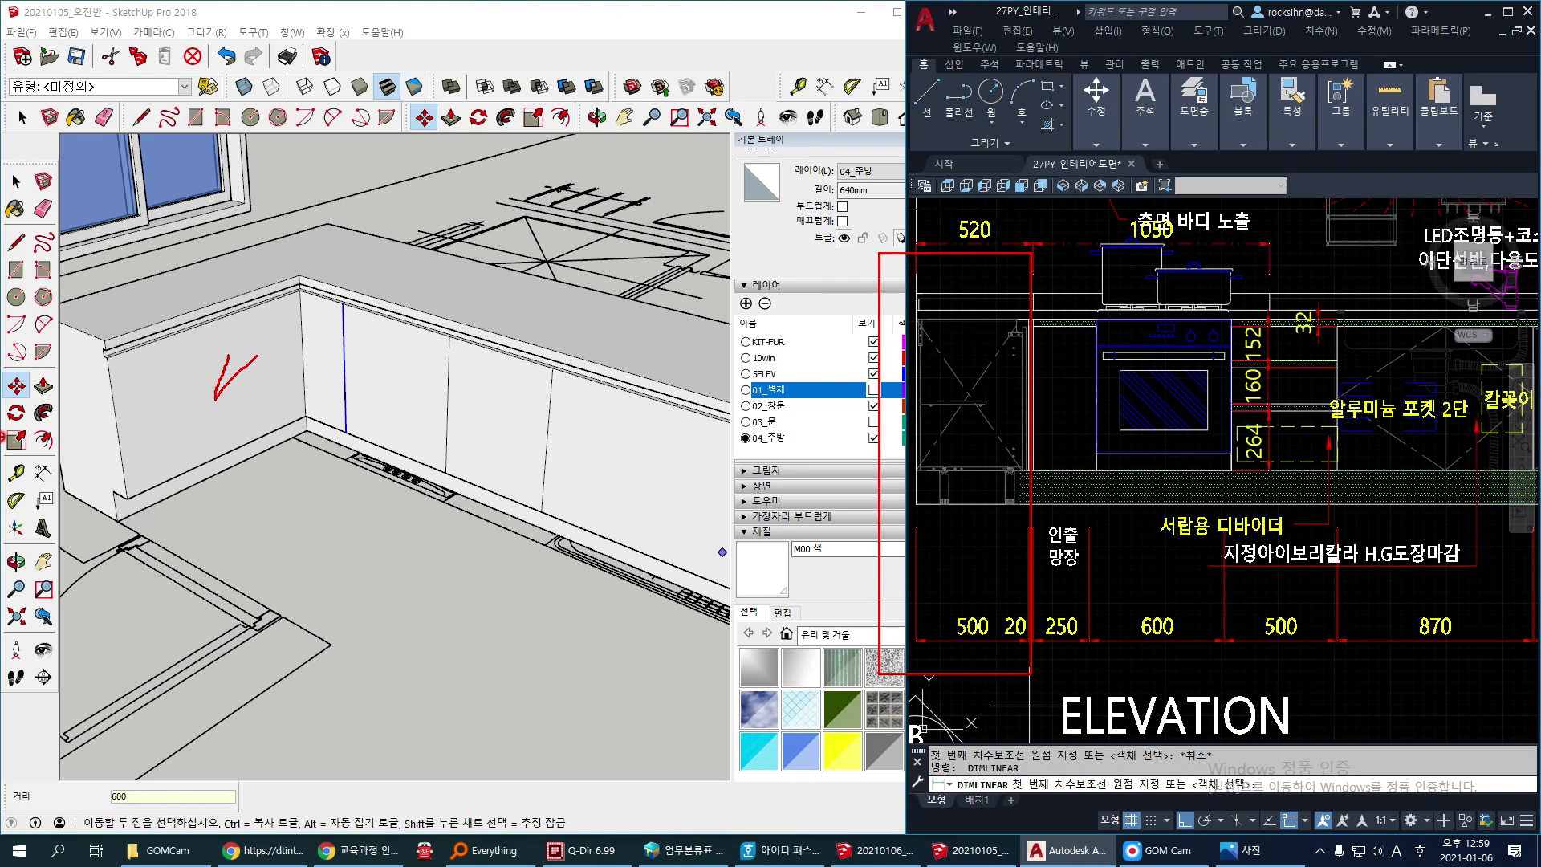
pyautogui.click(267, 411)
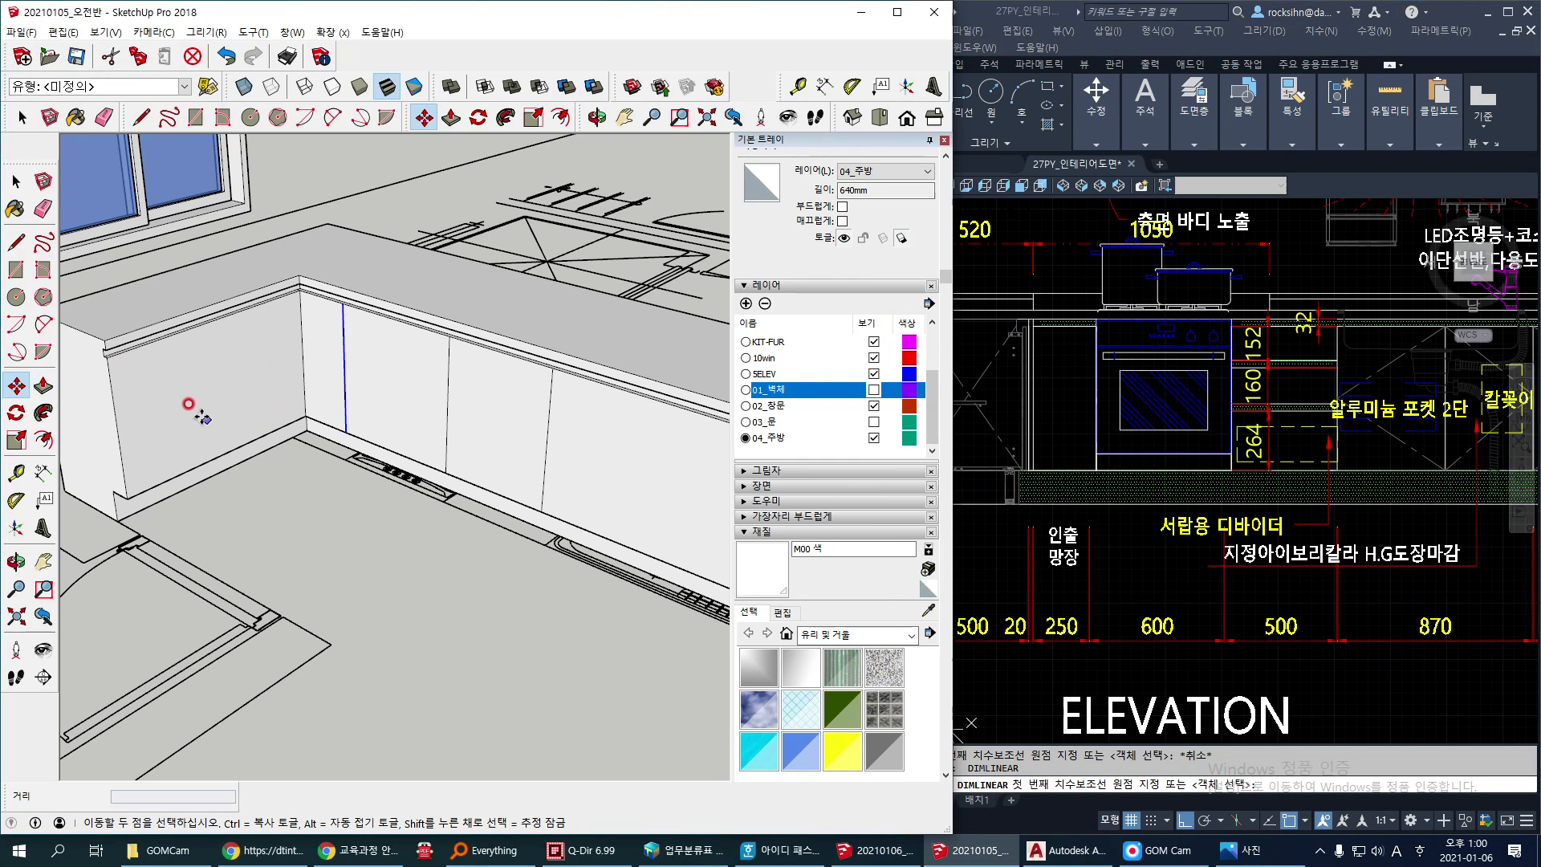
pyautogui.press('l')
pyautogui.click(223, 454)
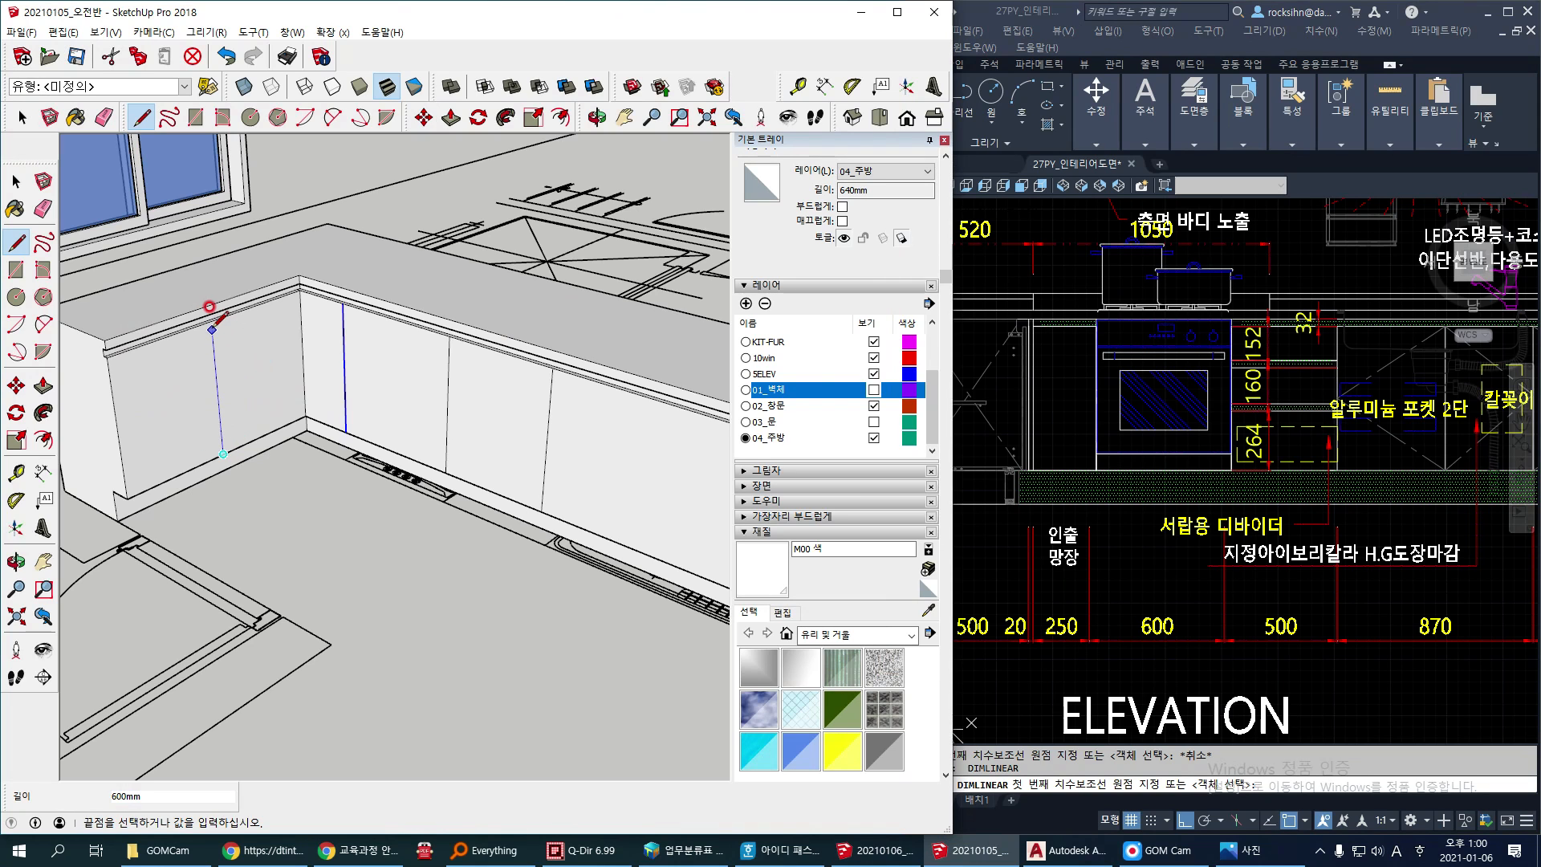
pyautogui.click(211, 321)
pyautogui.press('space')
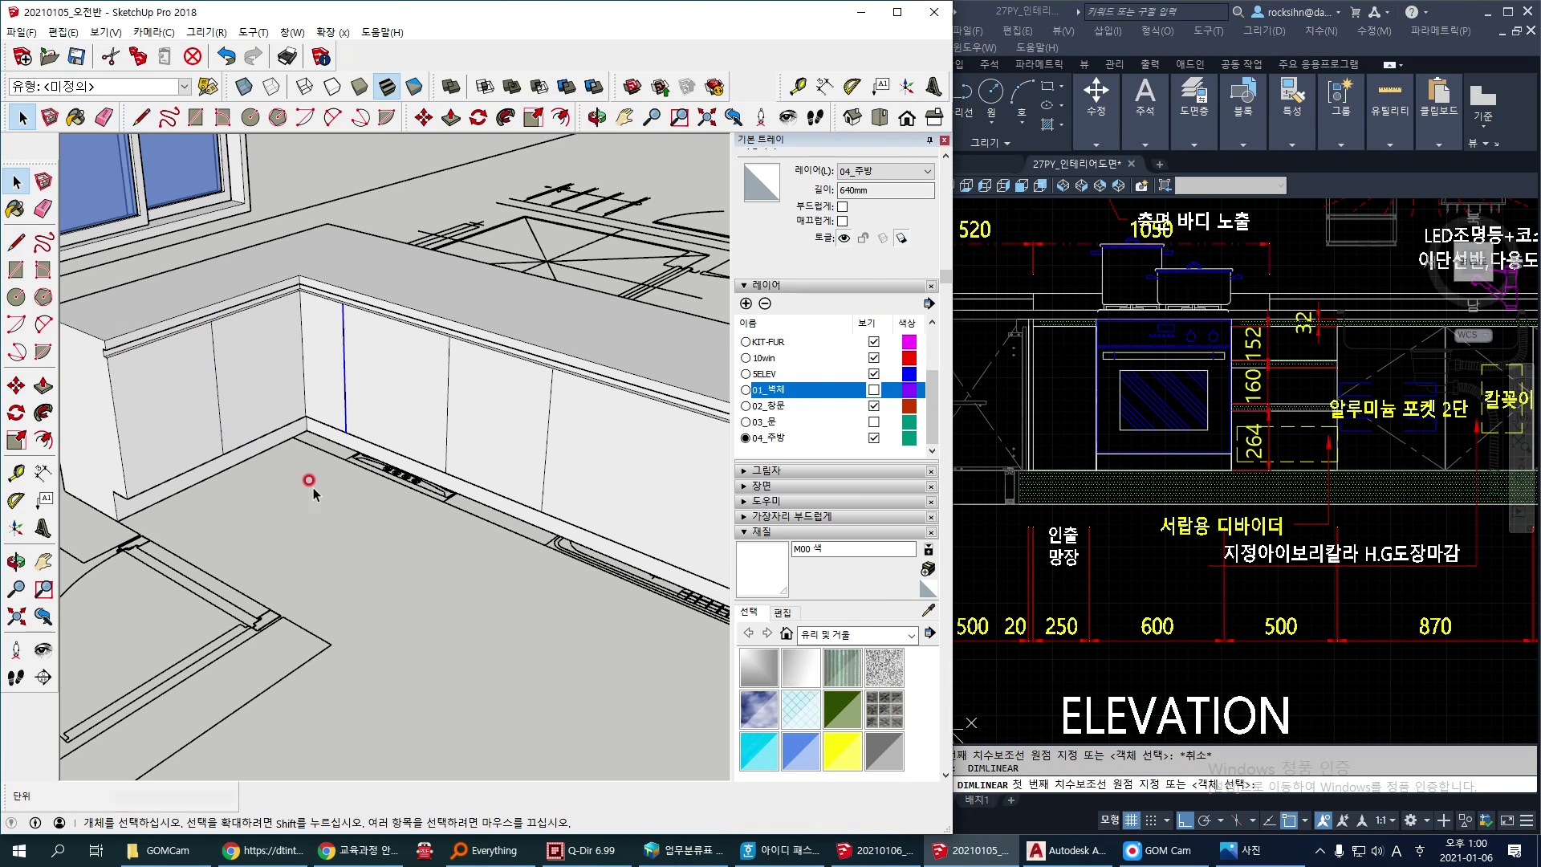
# Step: Check the 870 mm sink cabinet's door division in elevation B and in the kitchen reference photo
pyautogui.scroll(-1, 312, 485)
pyautogui.click(348, 507)
pyautogui.scroll(-2, 376, 403)
pyautogui.moveTo(525, 368); pyautogui.dragTo(490, 394, button='middle')
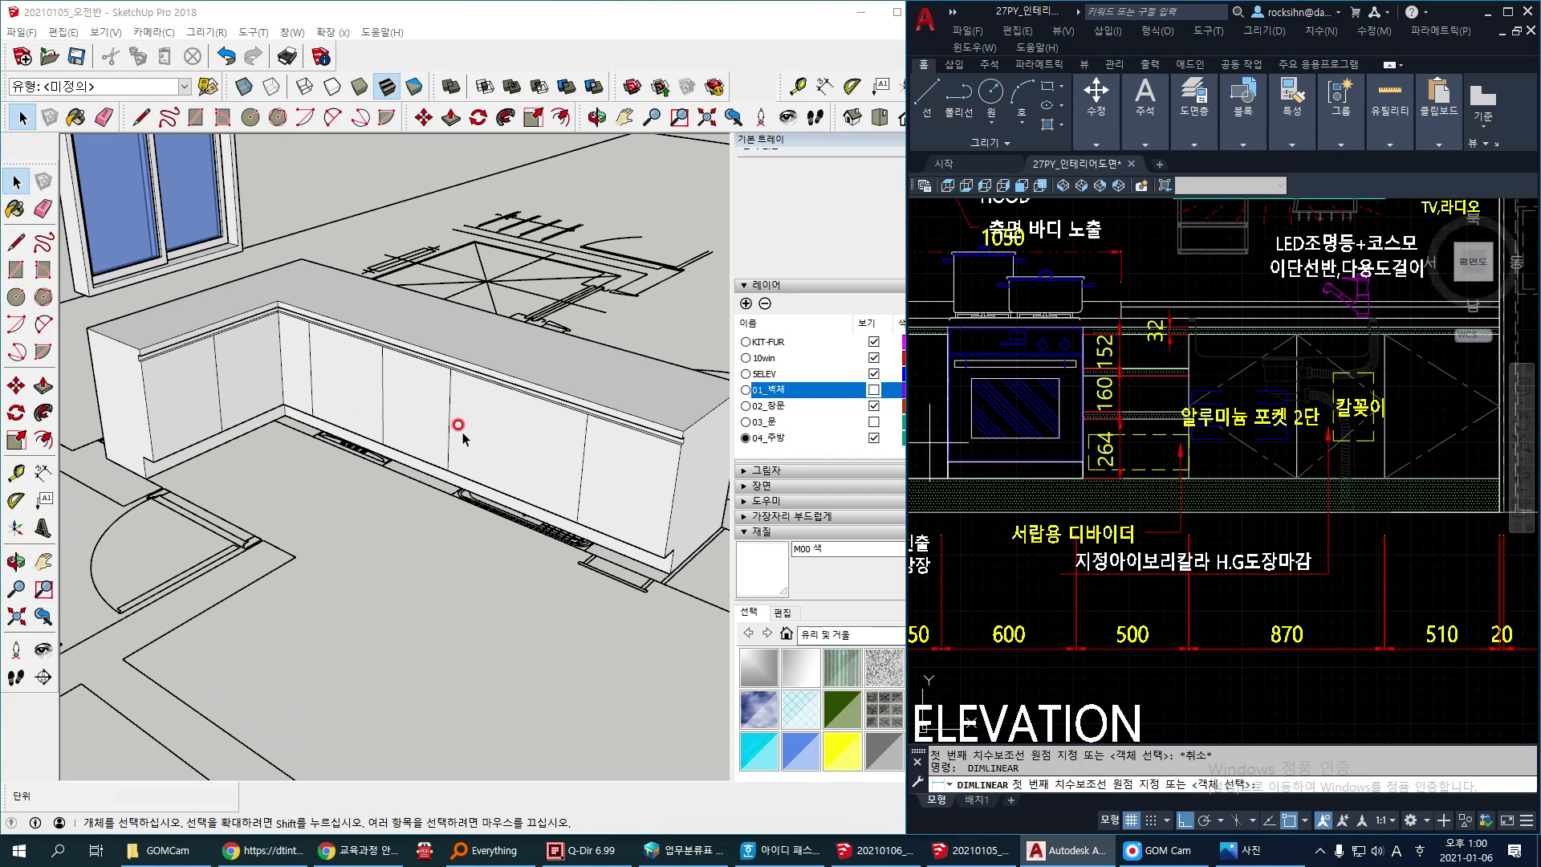
pyautogui.click(463, 438)
pyautogui.scroll(3, 514, 437)
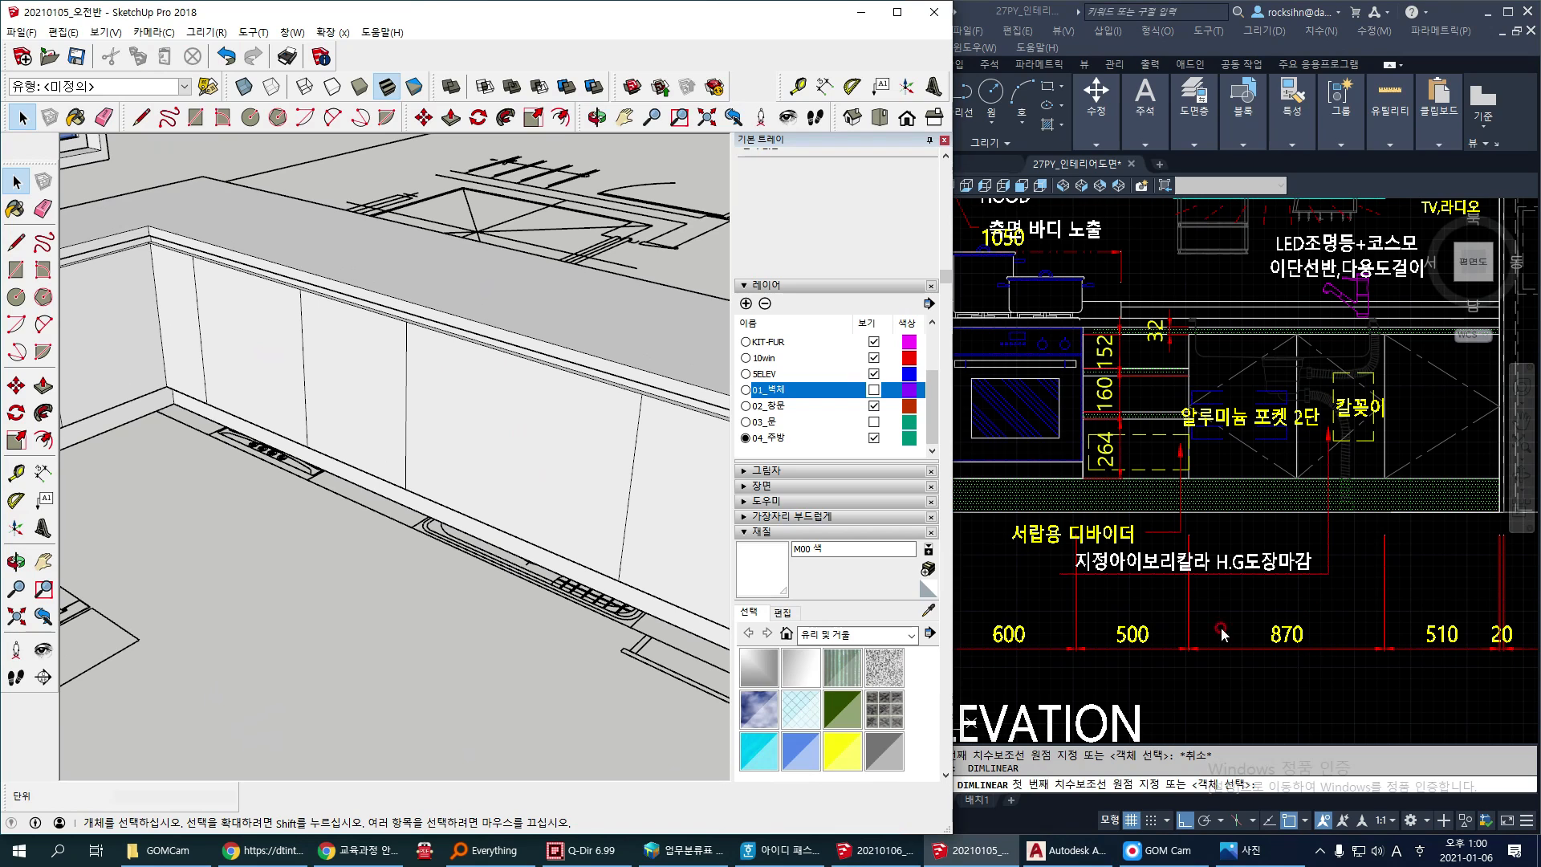
pyautogui.click(509, 425)
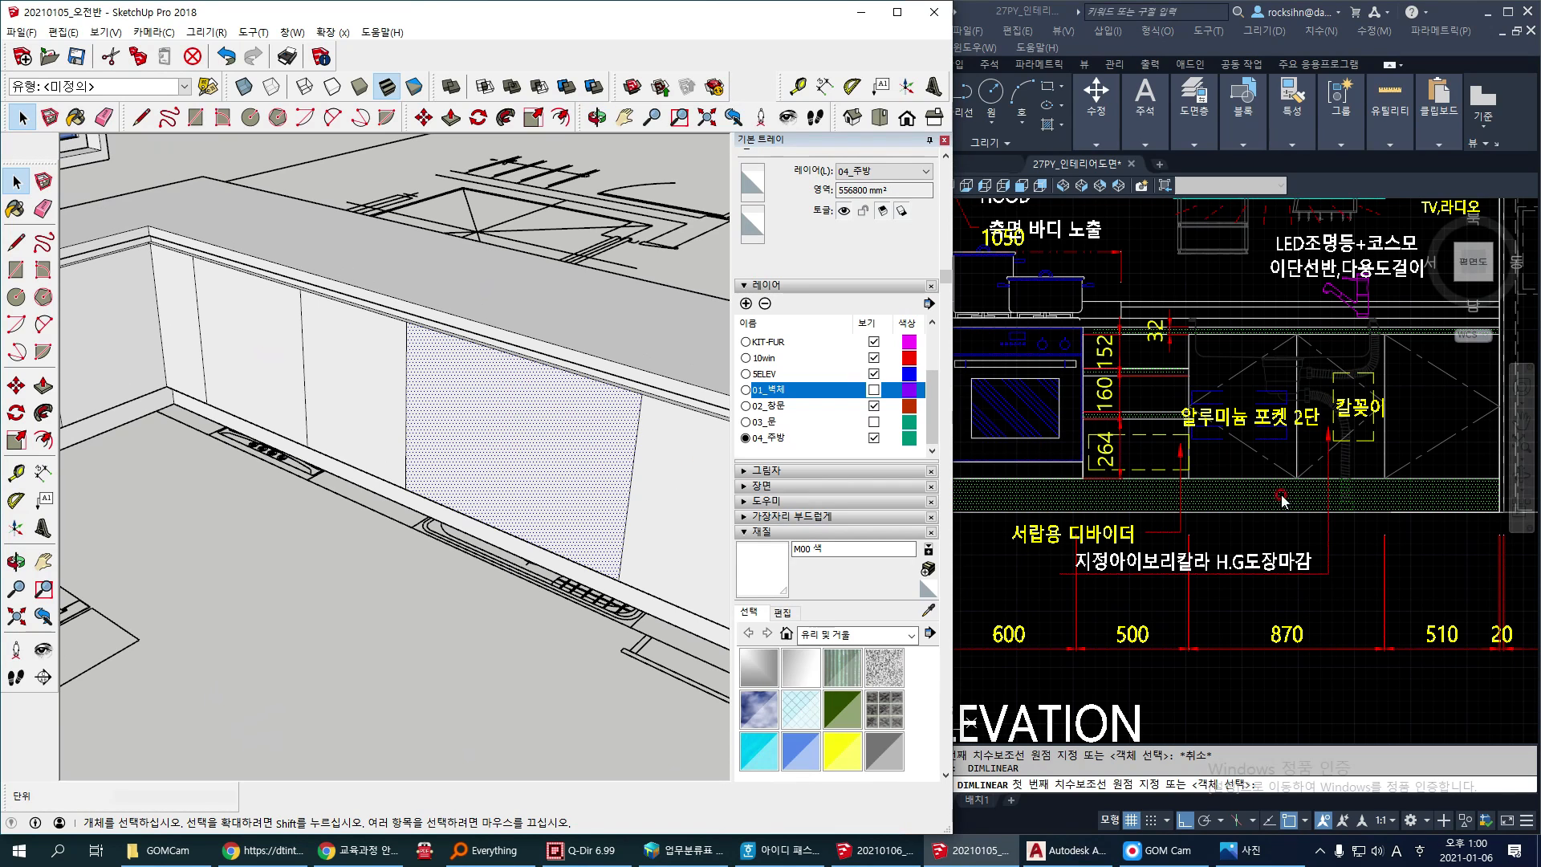
pyautogui.click(1243, 851)
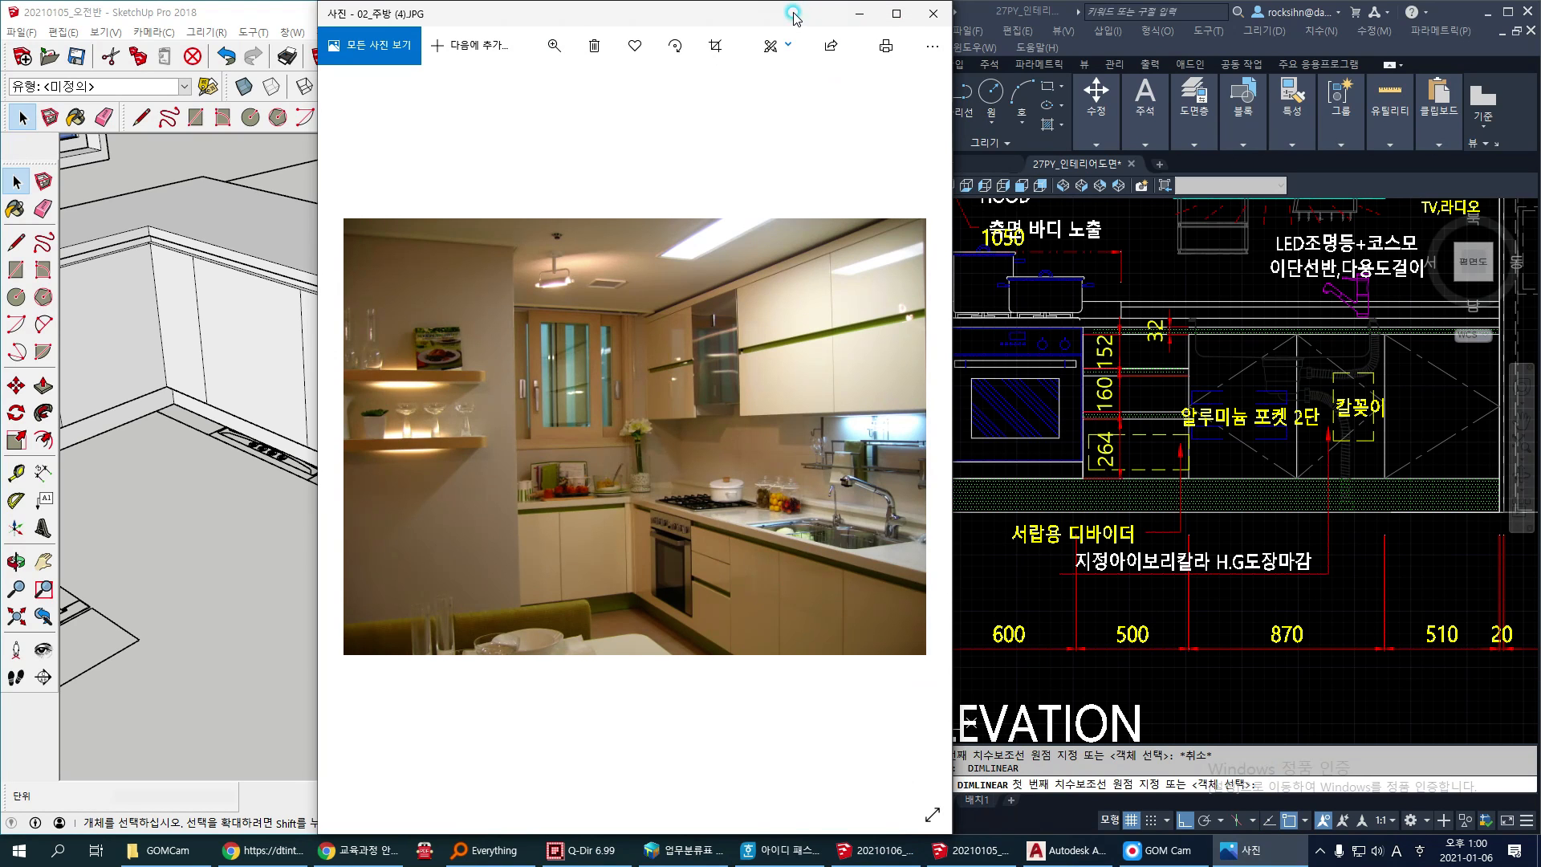
pyautogui.moveTo(783, 16); pyautogui.dragTo(1540, 32)
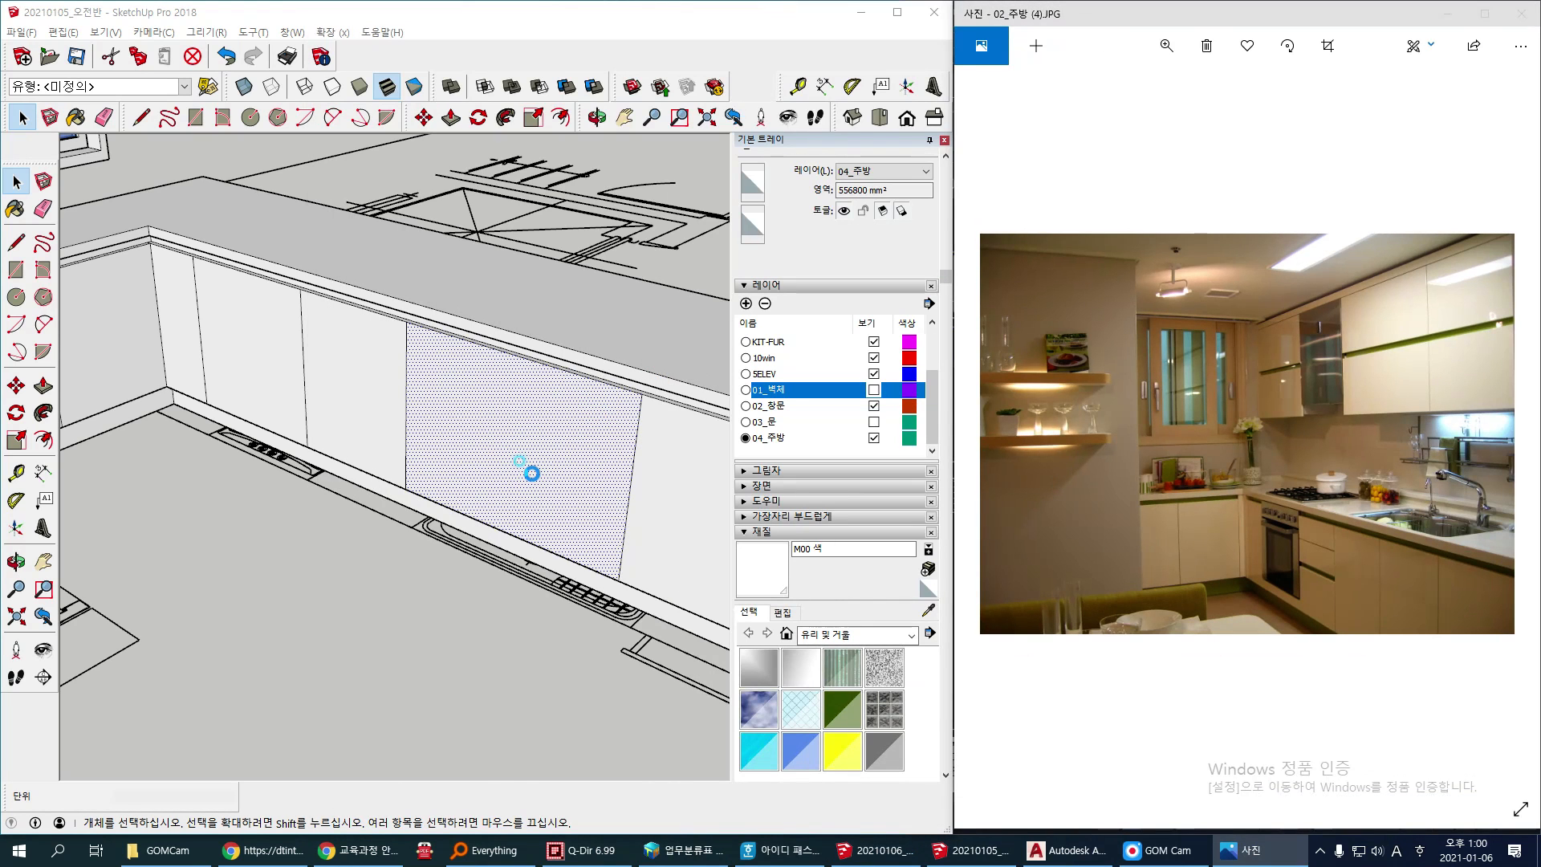
pyautogui.click(629, 412)
pyautogui.click(634, 331)
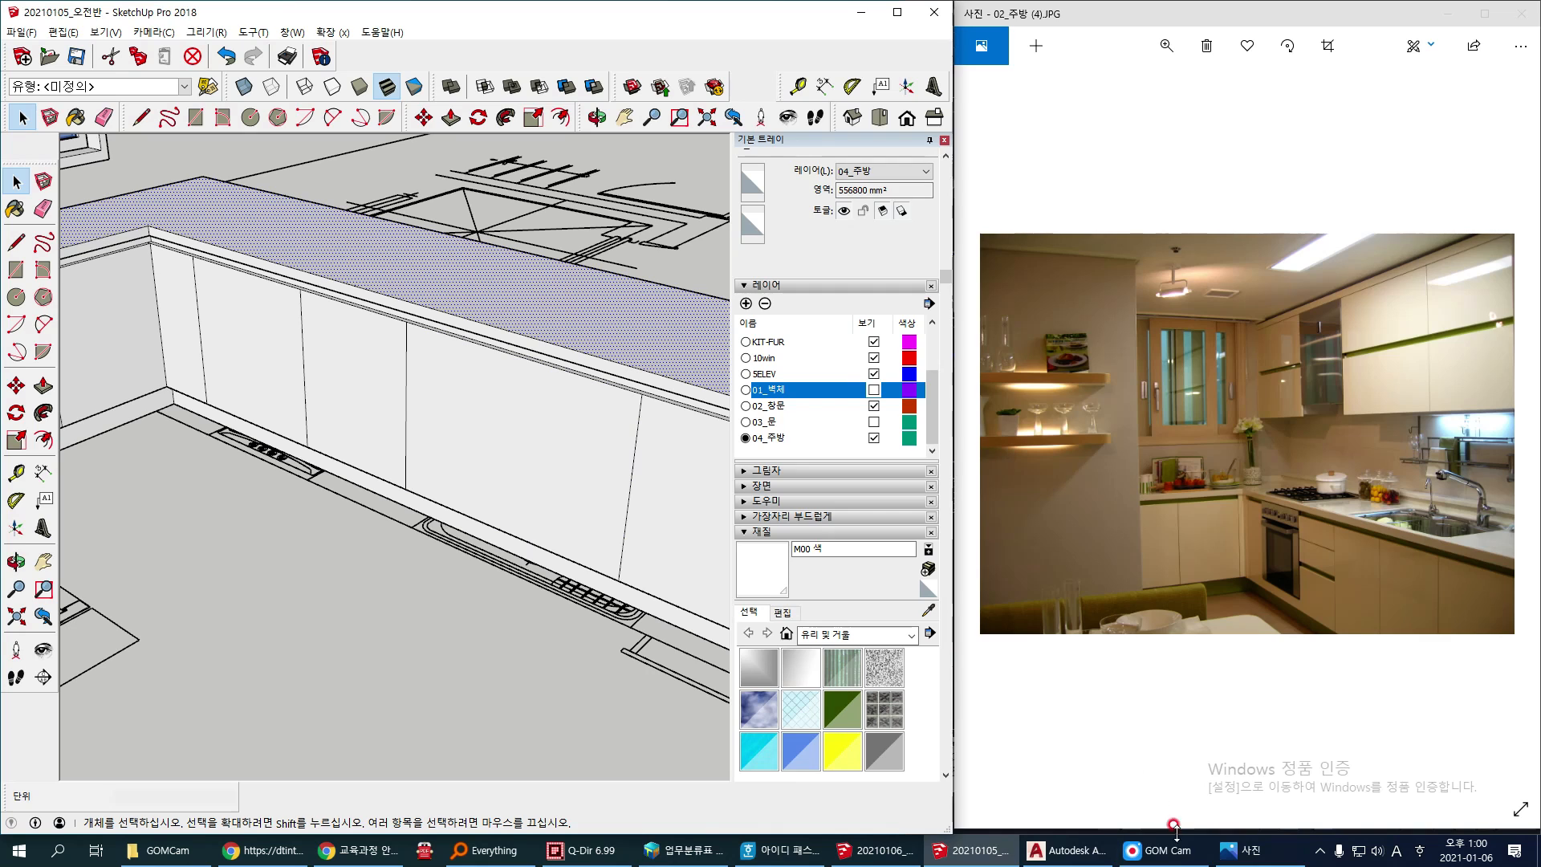
pyautogui.click(1067, 850)
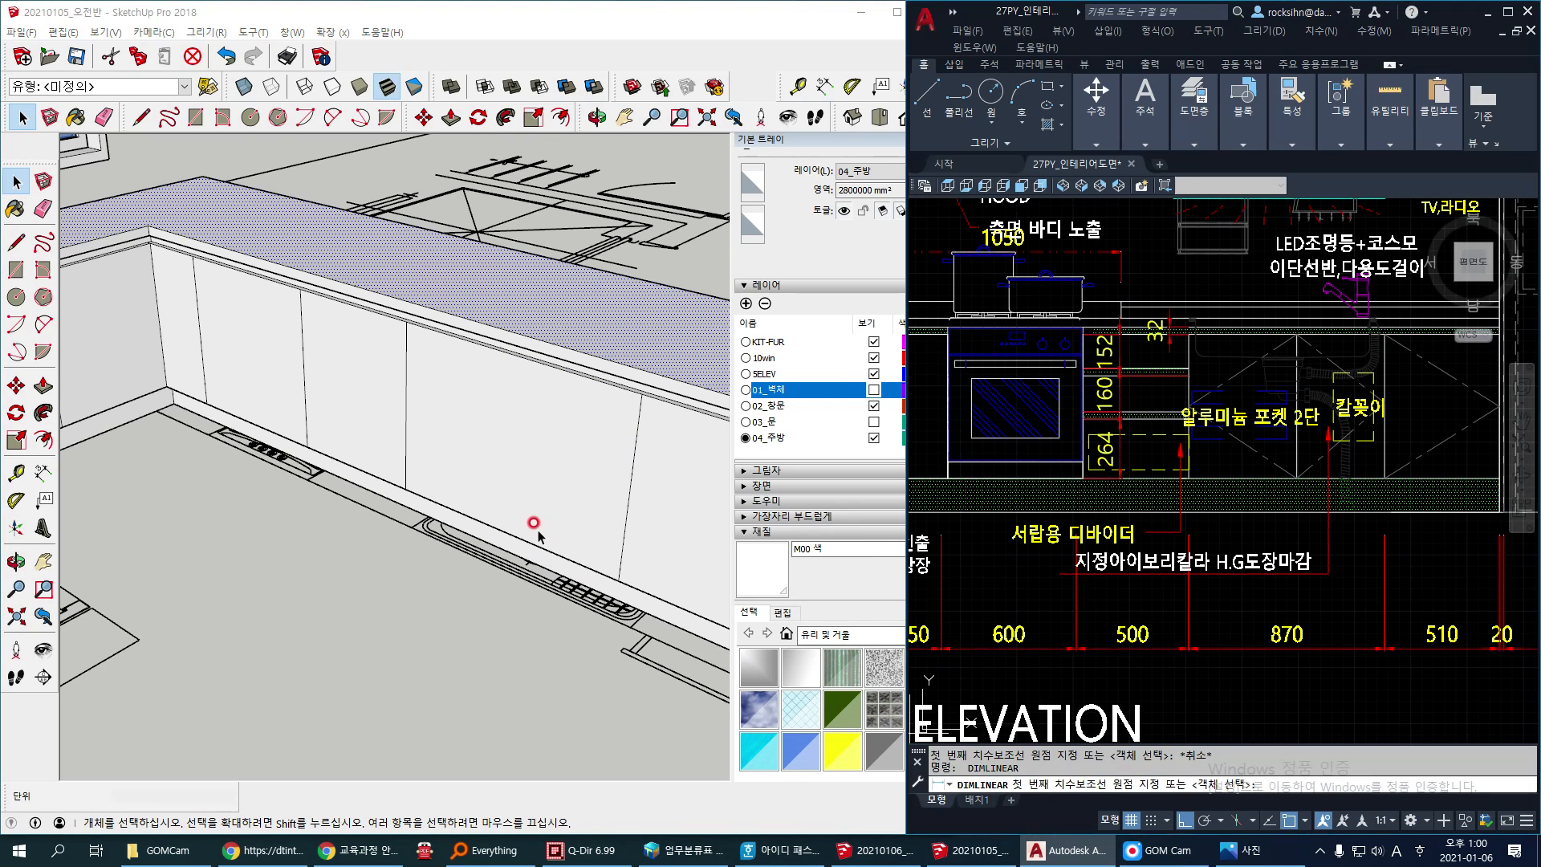
# Step: Split the 870 mm sink cabinet front in half with a vertical line from its bottom edge's midpoint to the top edge
pyautogui.click(534, 522)
pyautogui.press('l')
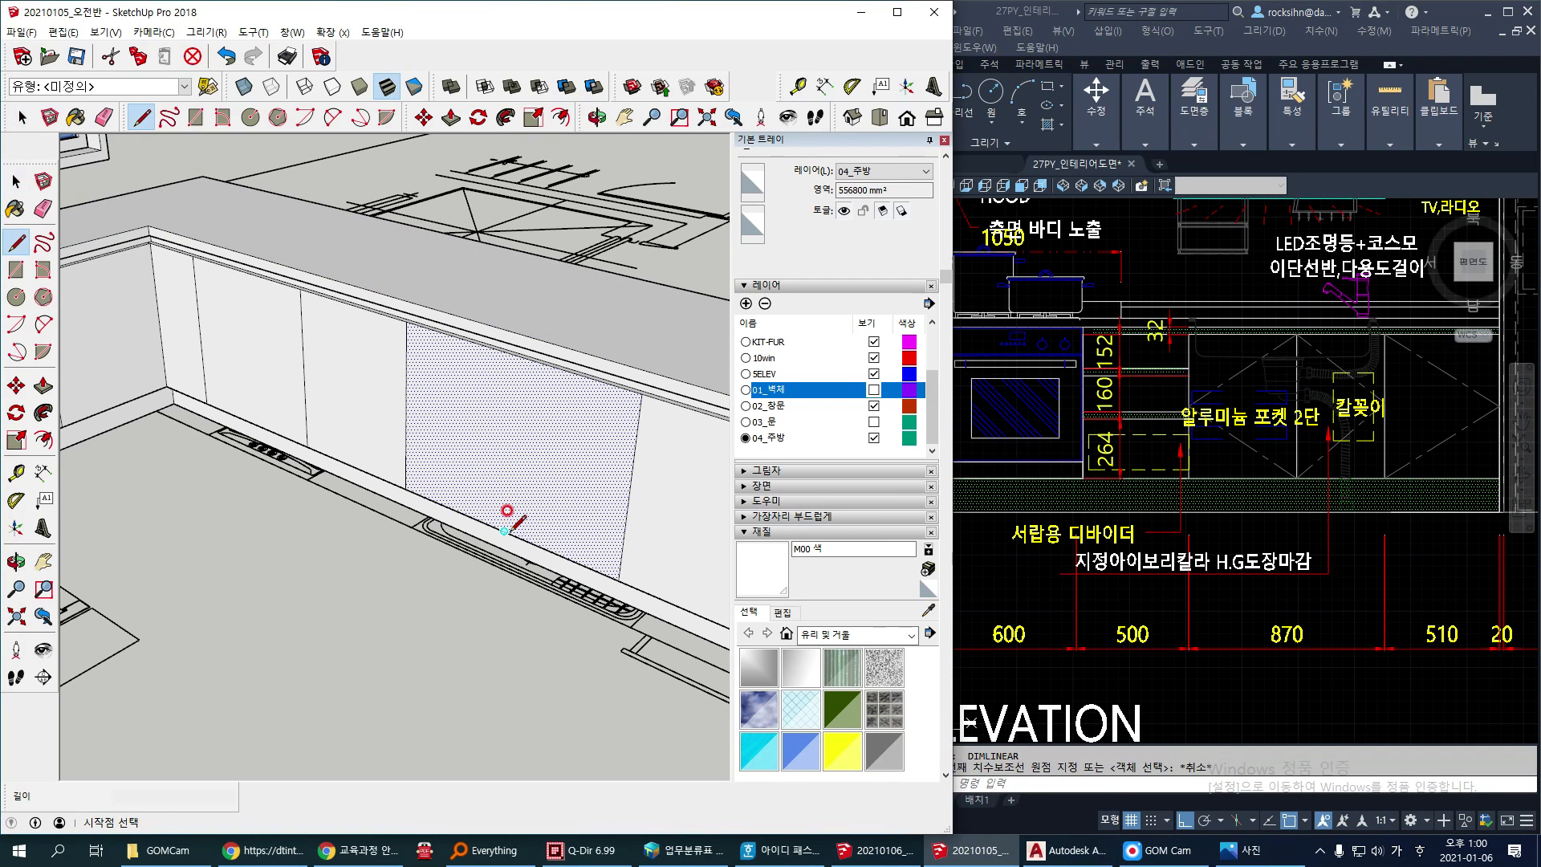
pyautogui.click(504, 531)
pyautogui.click(514, 354)
pyautogui.press('space')
pyautogui.scroll(-3, 592, 480)
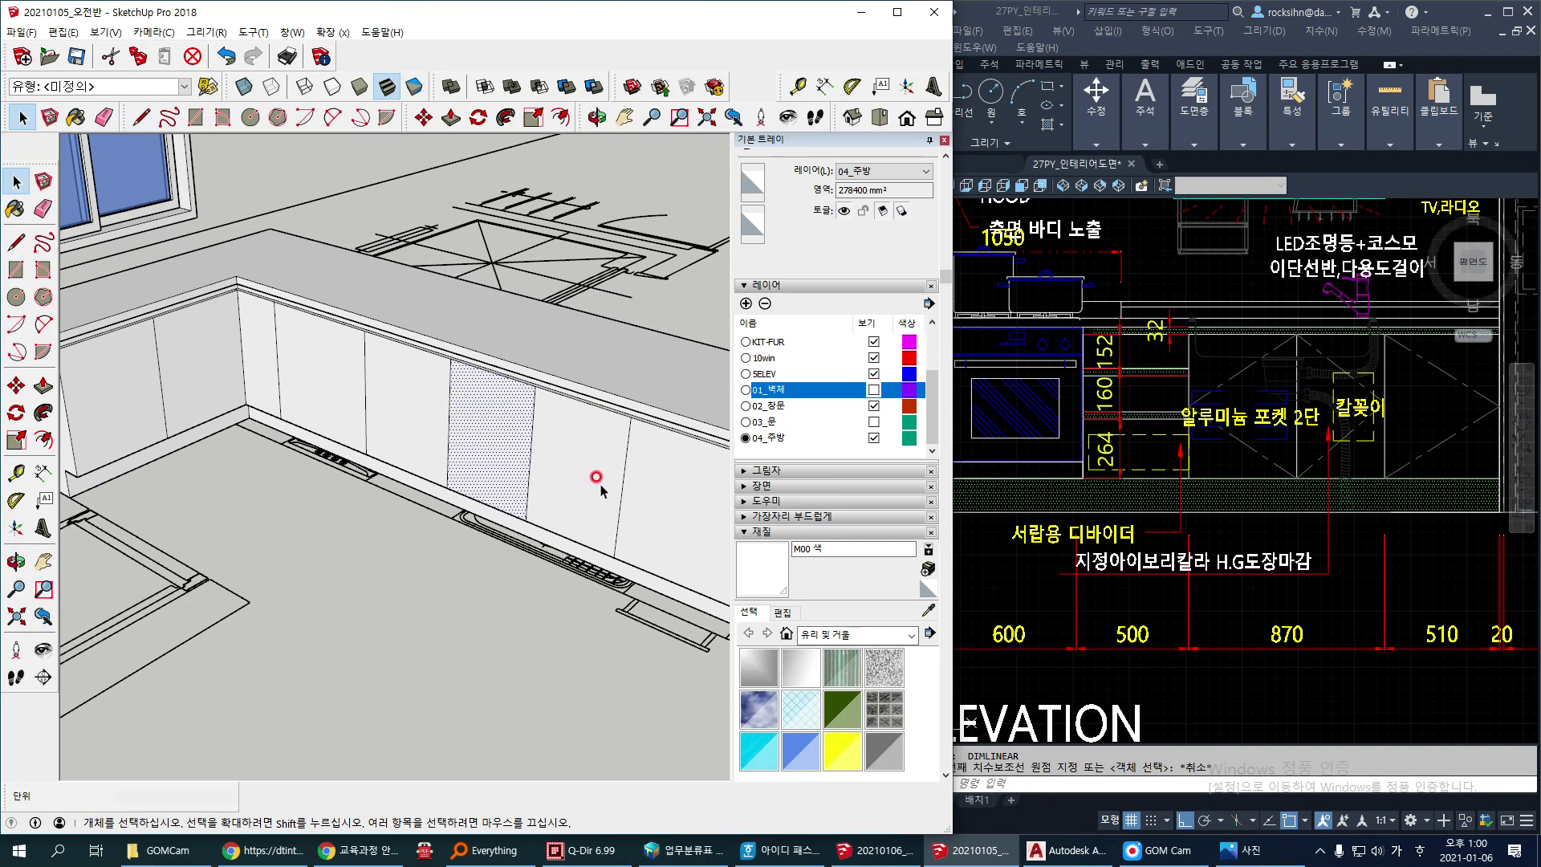
# Step: Examine the drawer heights and handle gaps in elevation B and match the cabinet fronts to the model, up to the 500 mm drawer unit
pyautogui.click(1272, 589)
pyautogui.click(585, 471)
pyautogui.moveTo(343, 457)
pyautogui.mouseDown(button='middle')
pyautogui.moveTo(326, 441)
pyautogui.moveTo(348, 457)
pyautogui.mouseUp(button='middle')
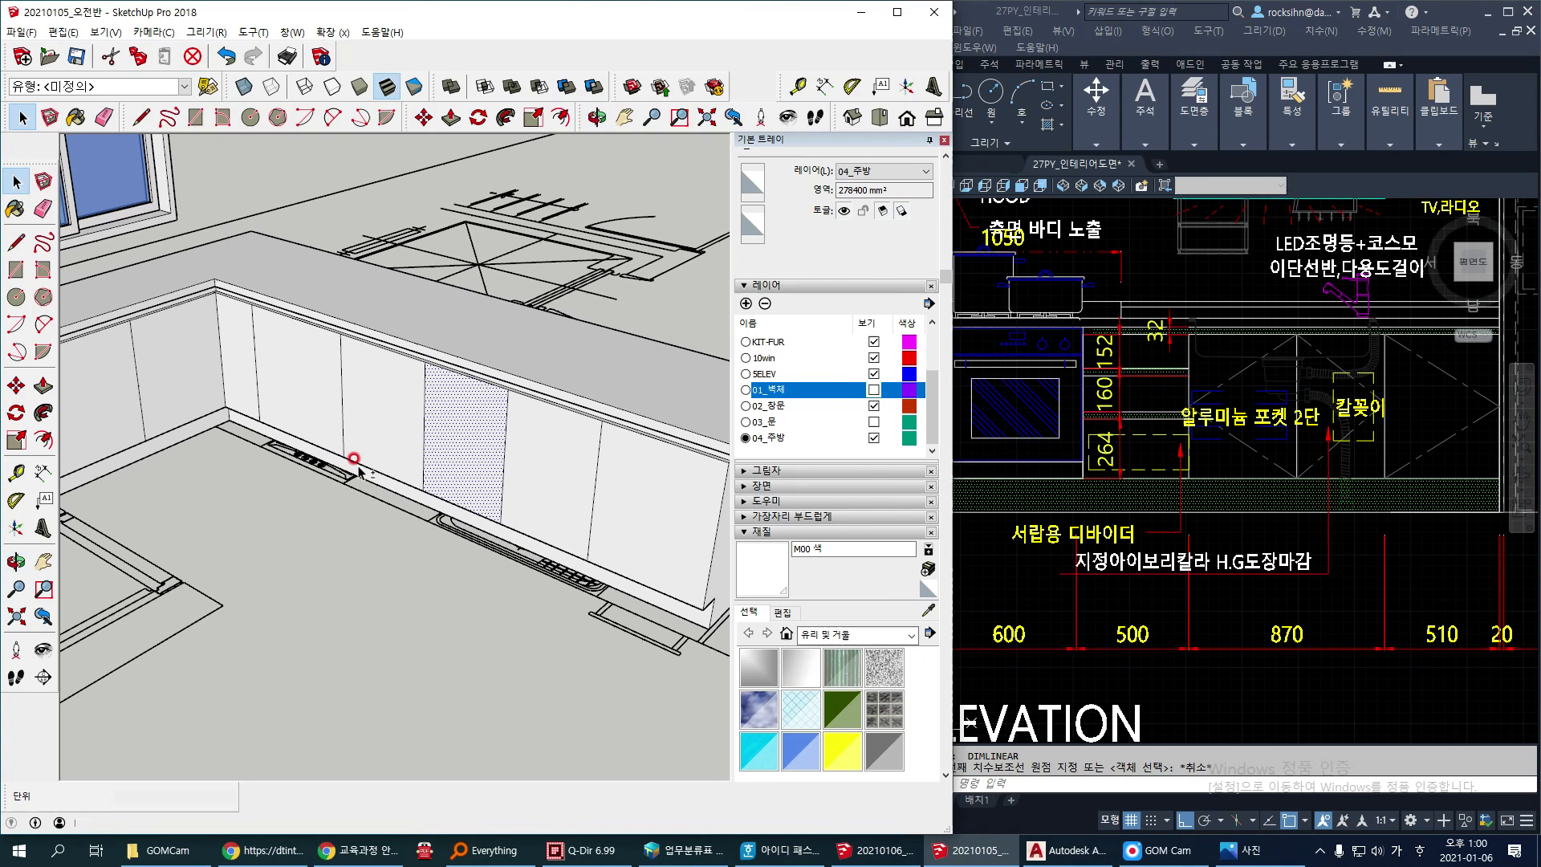
pyautogui.click(425, 647)
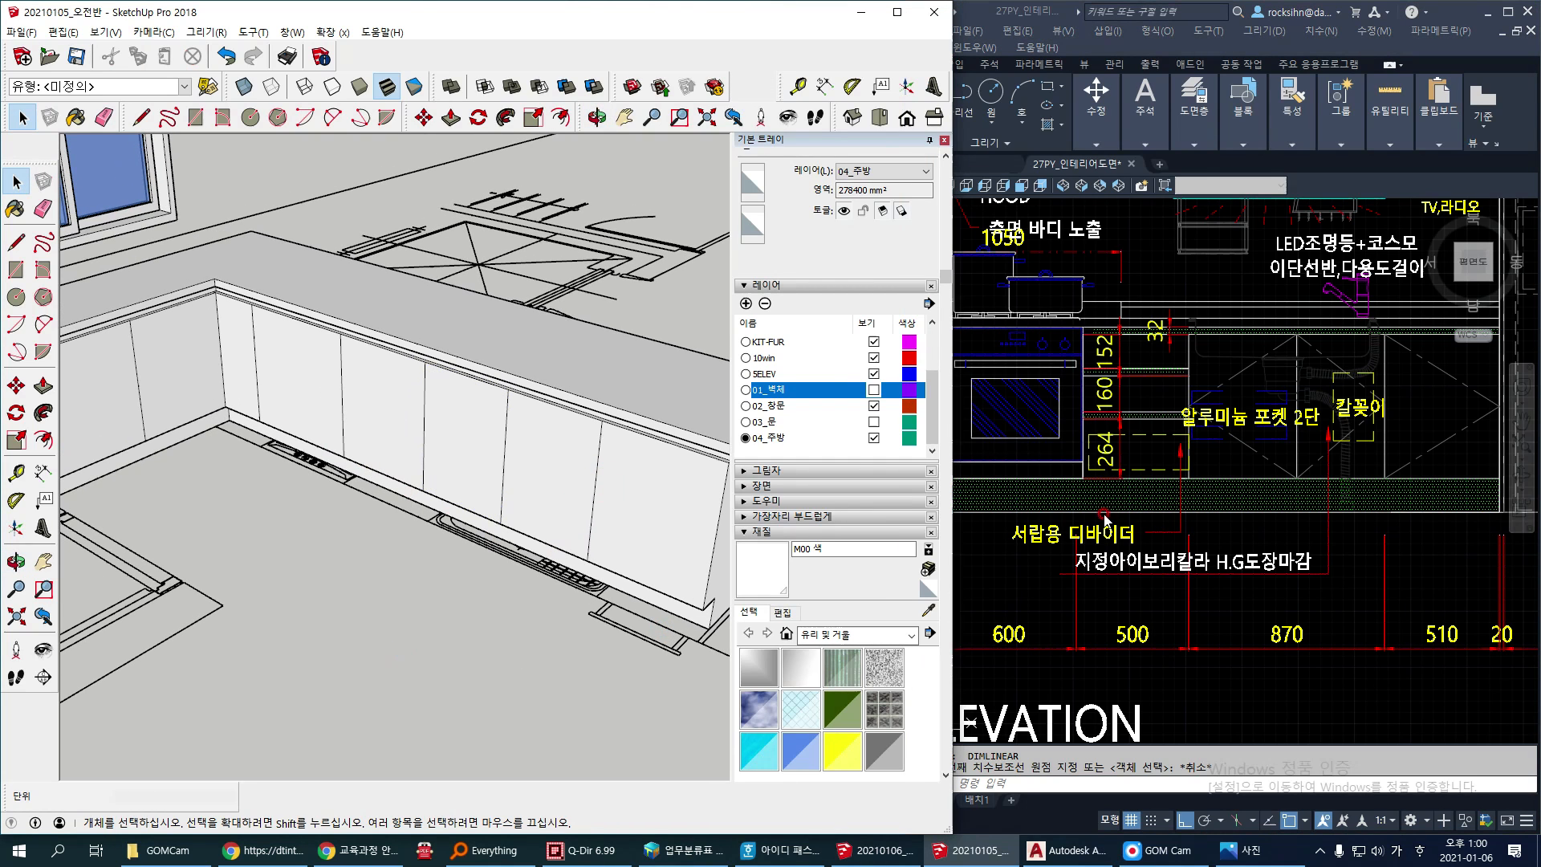
pyautogui.click(1135, 383)
pyautogui.scroll(5, 1124, 377)
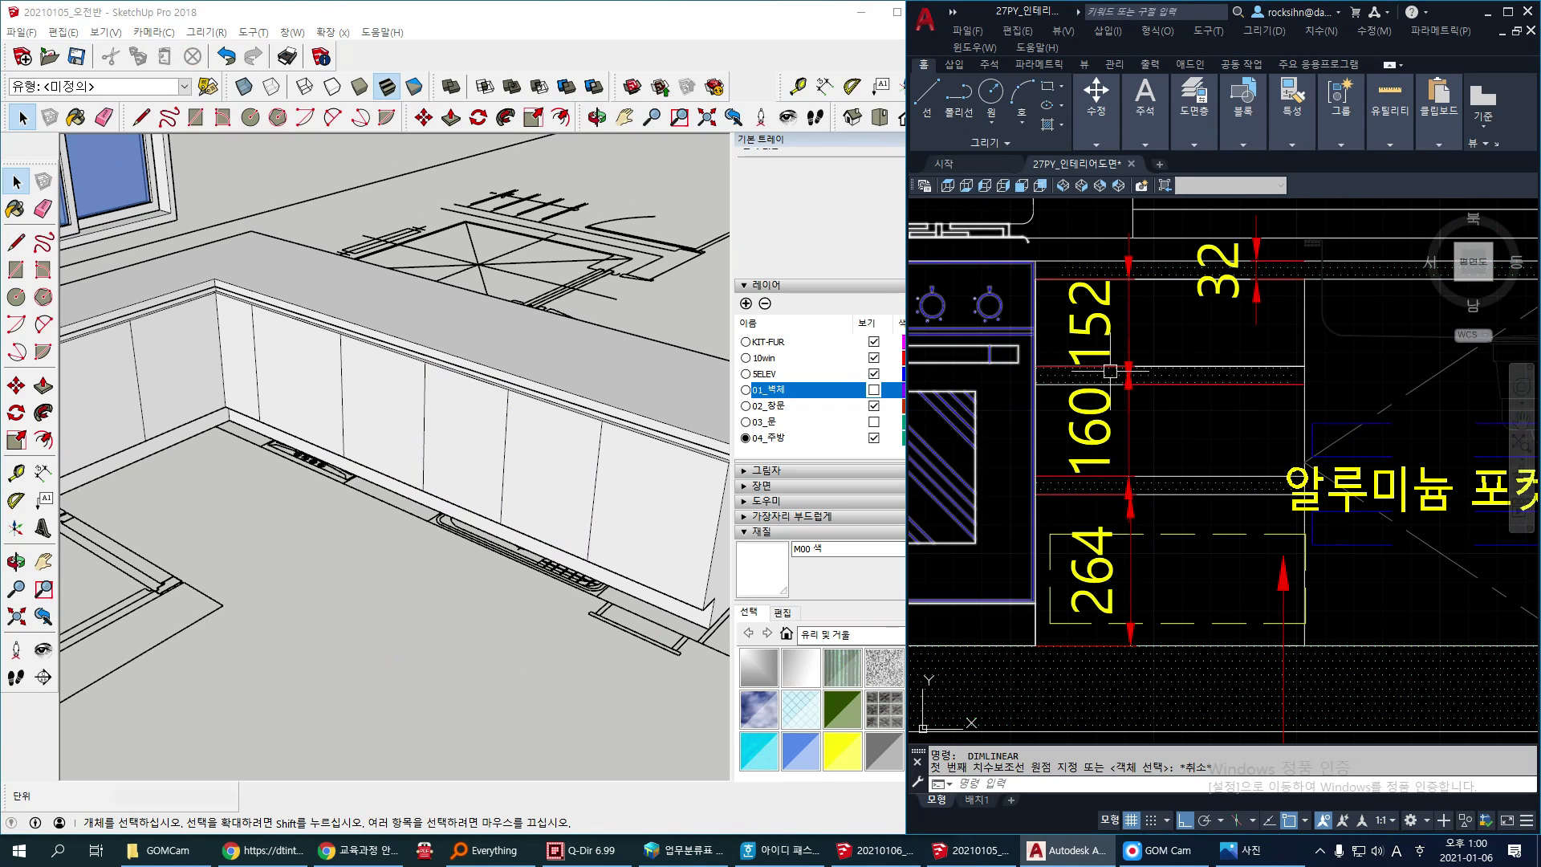
pyautogui.scroll(-3, 1220, 409)
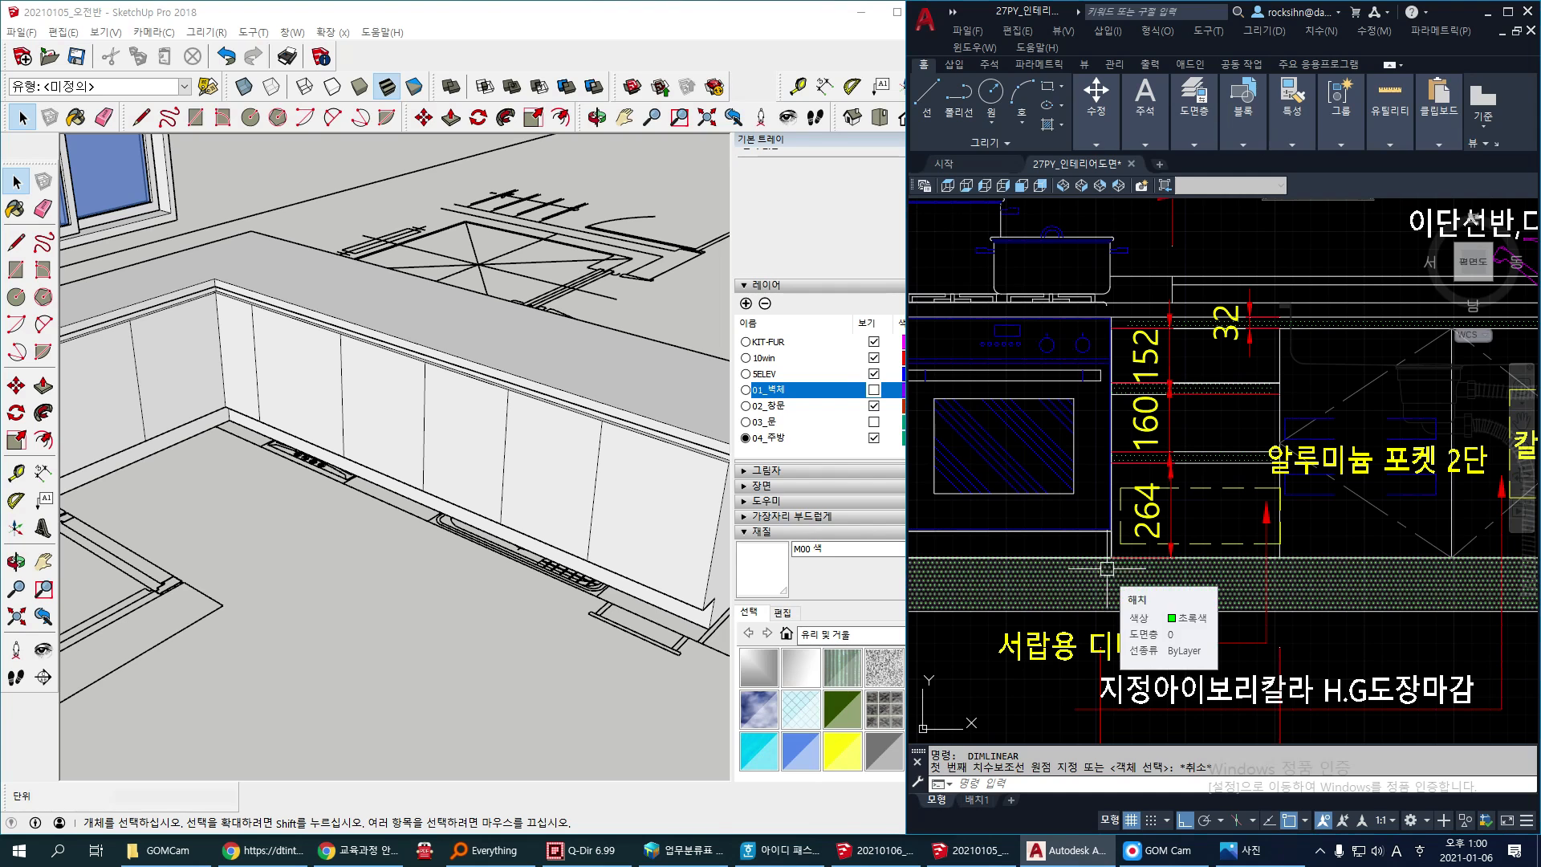
pyautogui.click(519, 454)
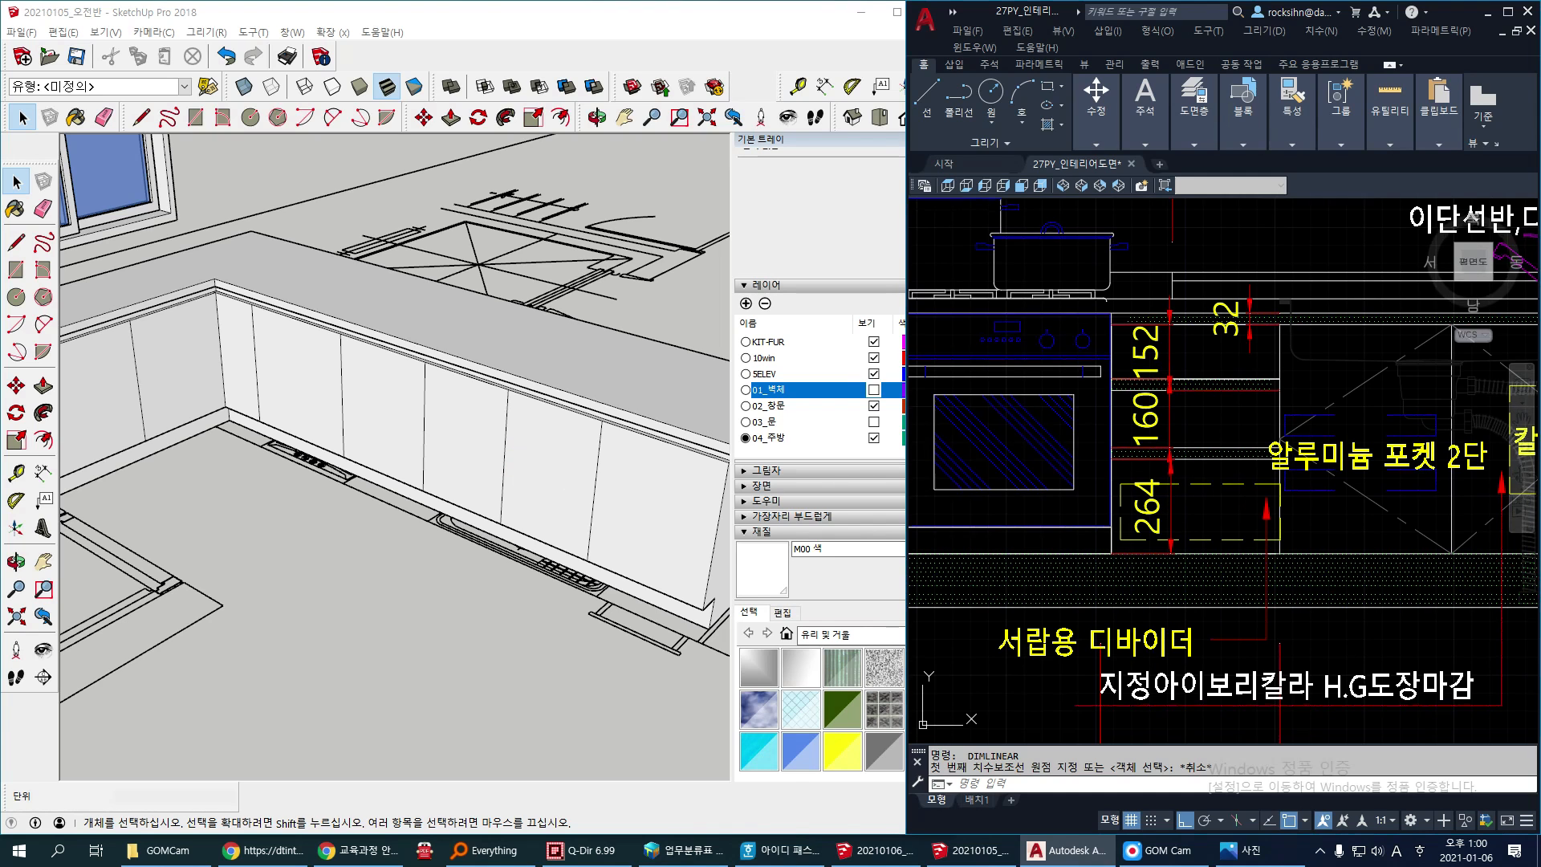
pyautogui.scroll(-3, 1200, 474)
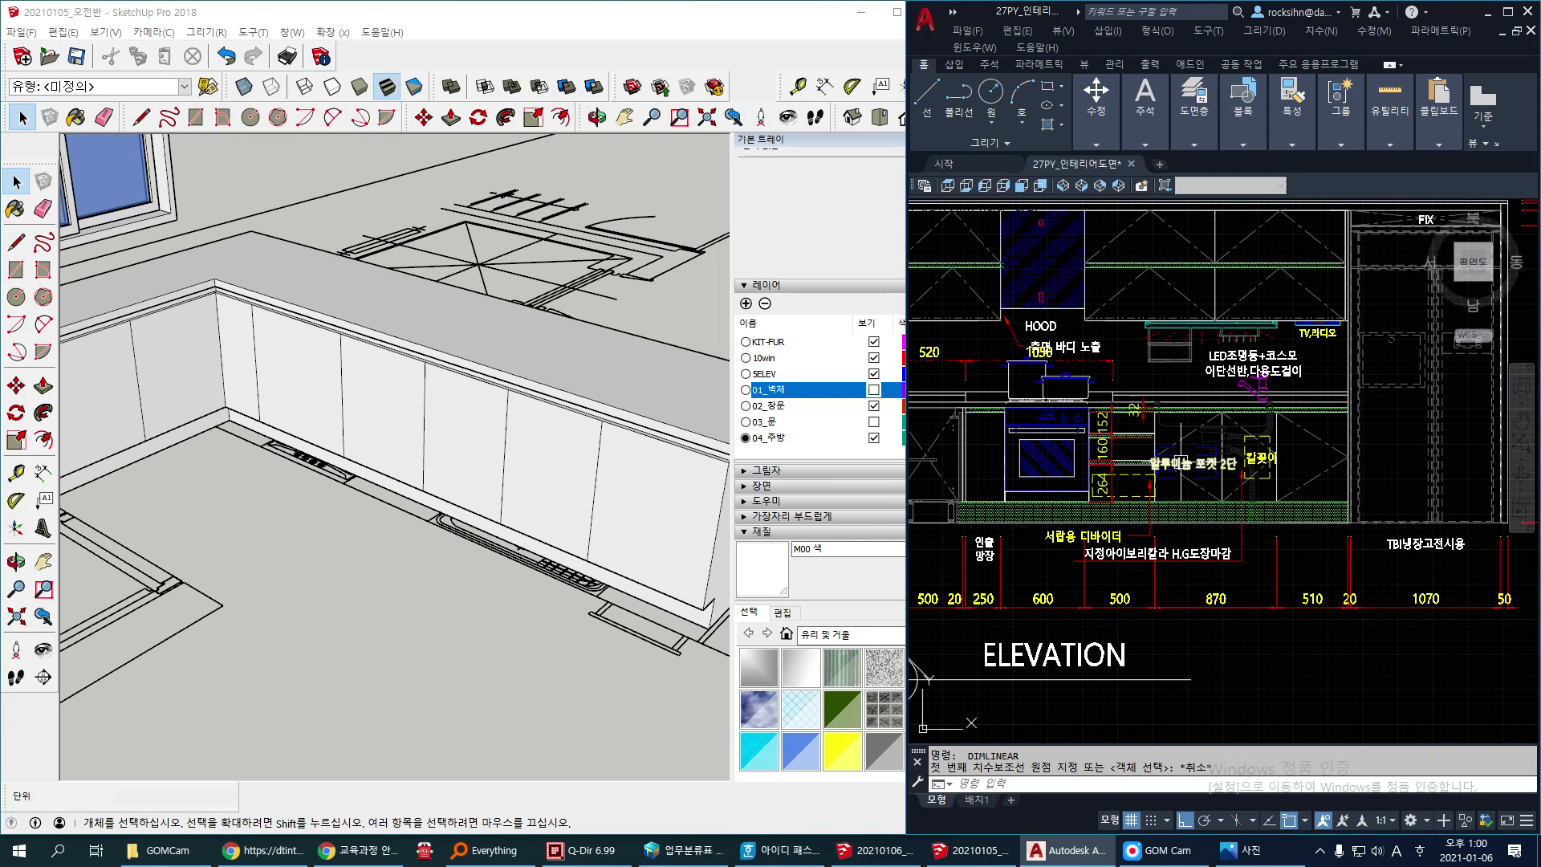
pyautogui.click(264, 390)
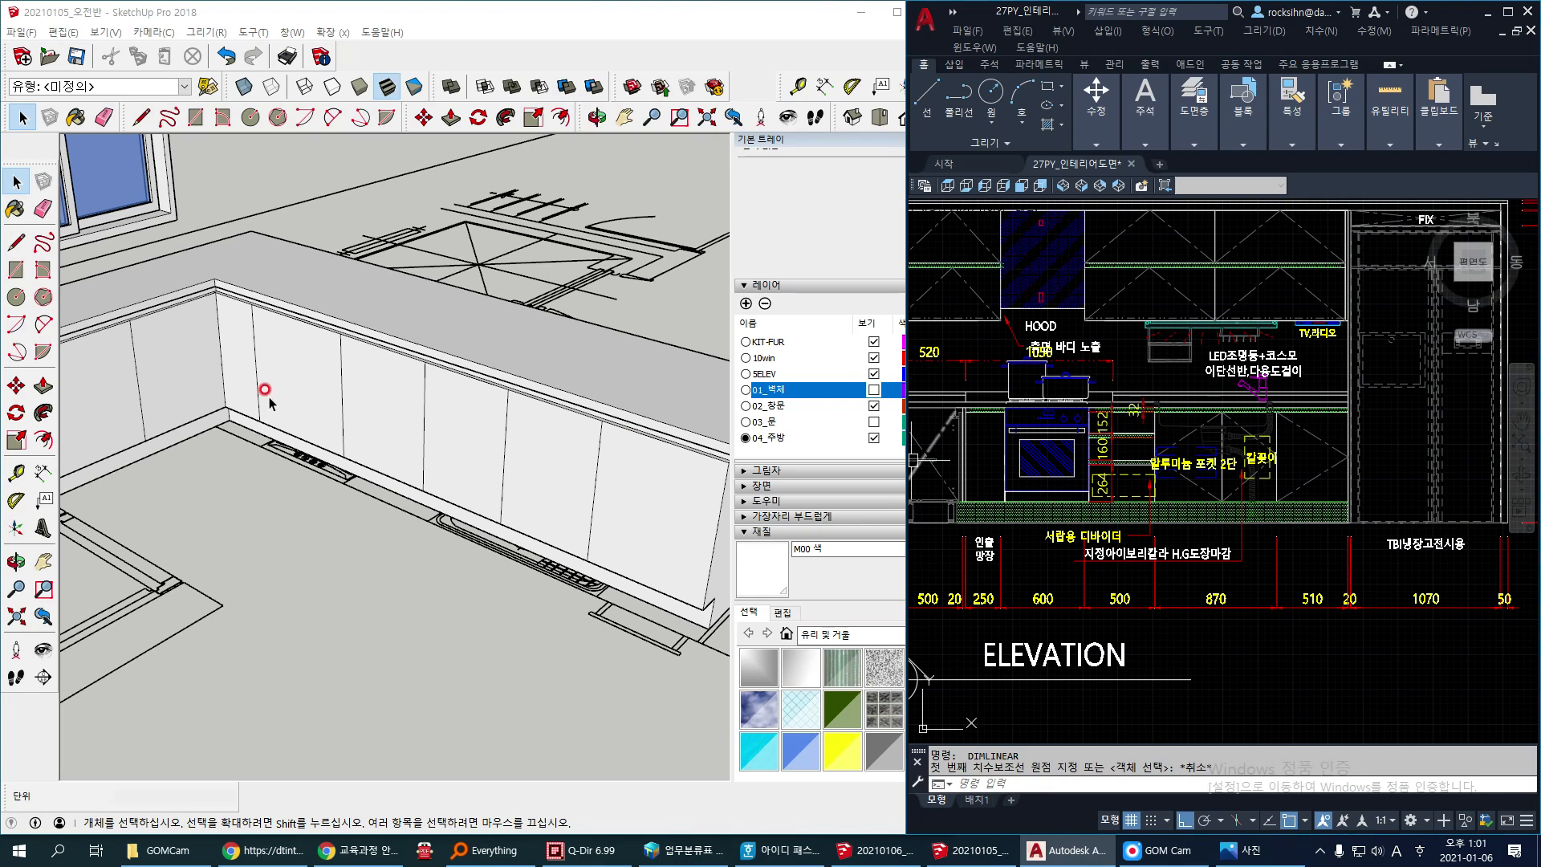
pyautogui.click(650, 479)
pyautogui.click(565, 459)
pyautogui.click(455, 426)
pyautogui.click(383, 399)
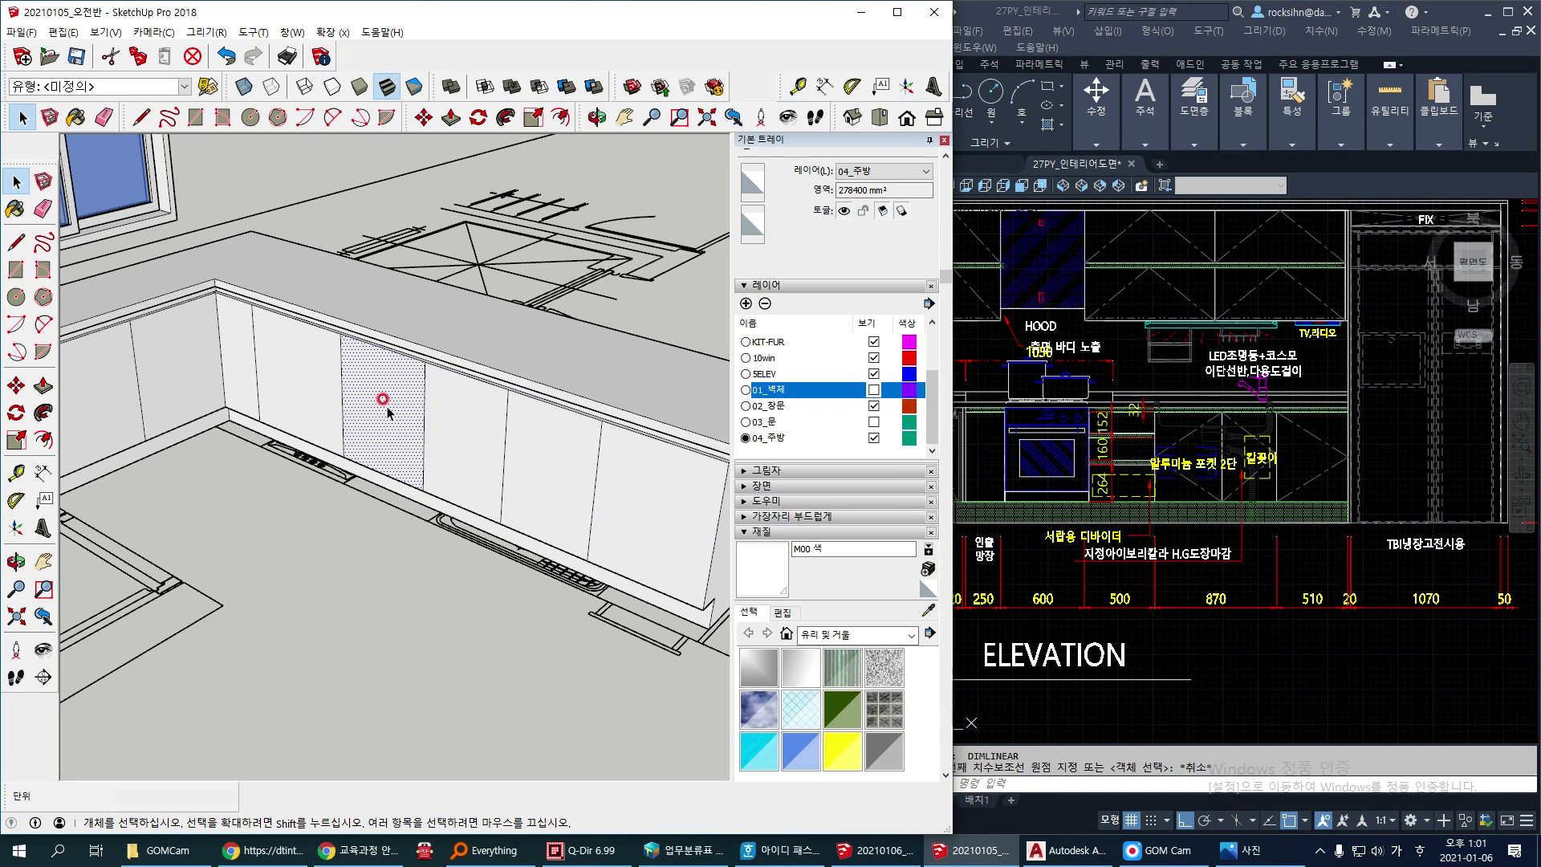
# Step: Copy the top edge of the 500 mm drawer unit's front face 152 mm straight down to mark the first drawer
pyautogui.scroll(5, 377, 393)
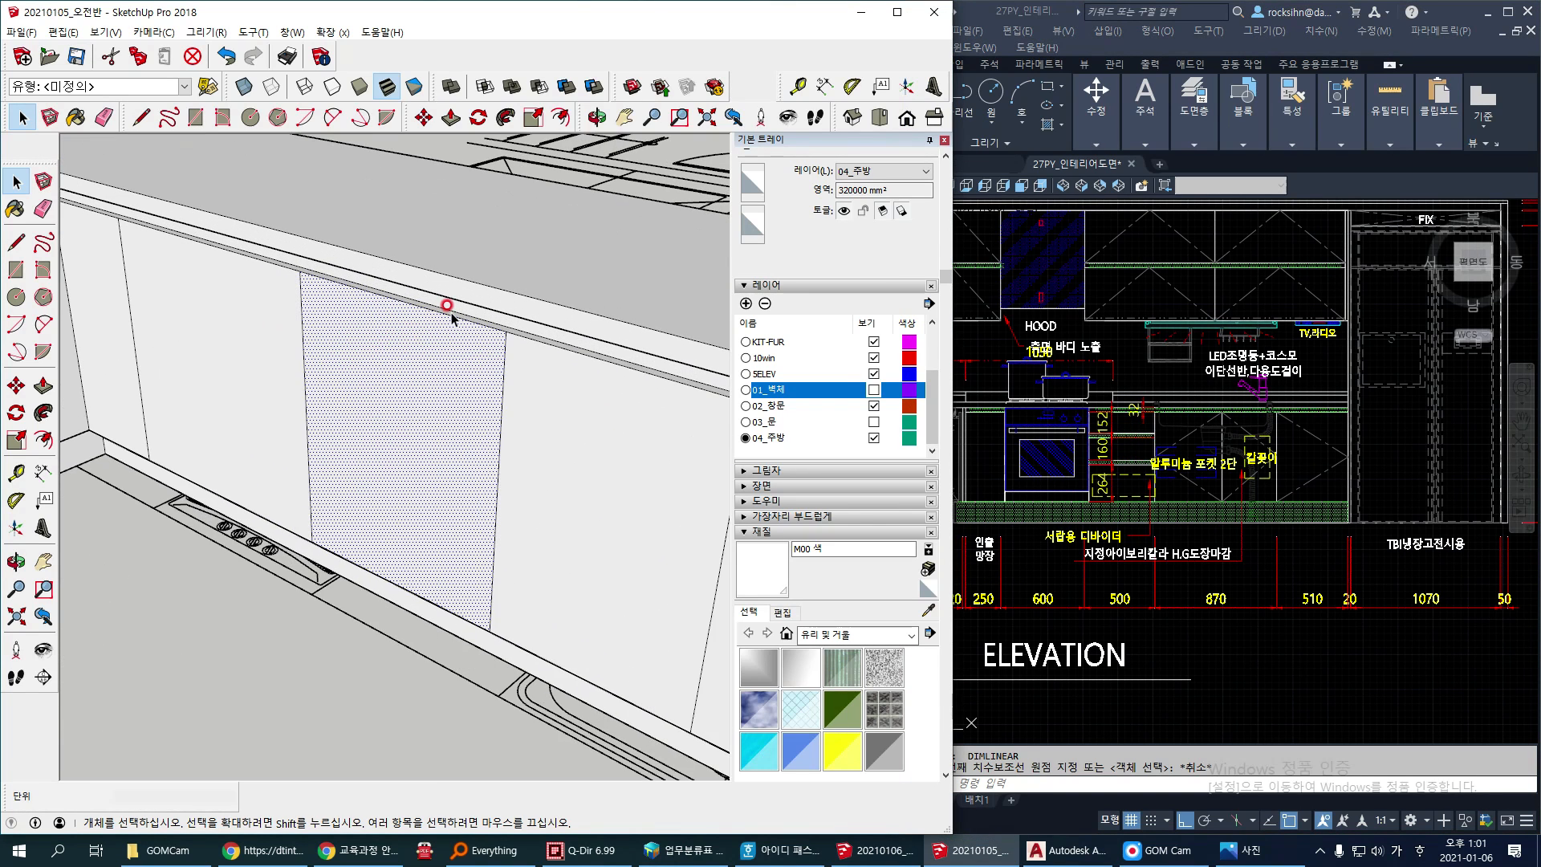
pyautogui.click(449, 314)
pyautogui.press('m')
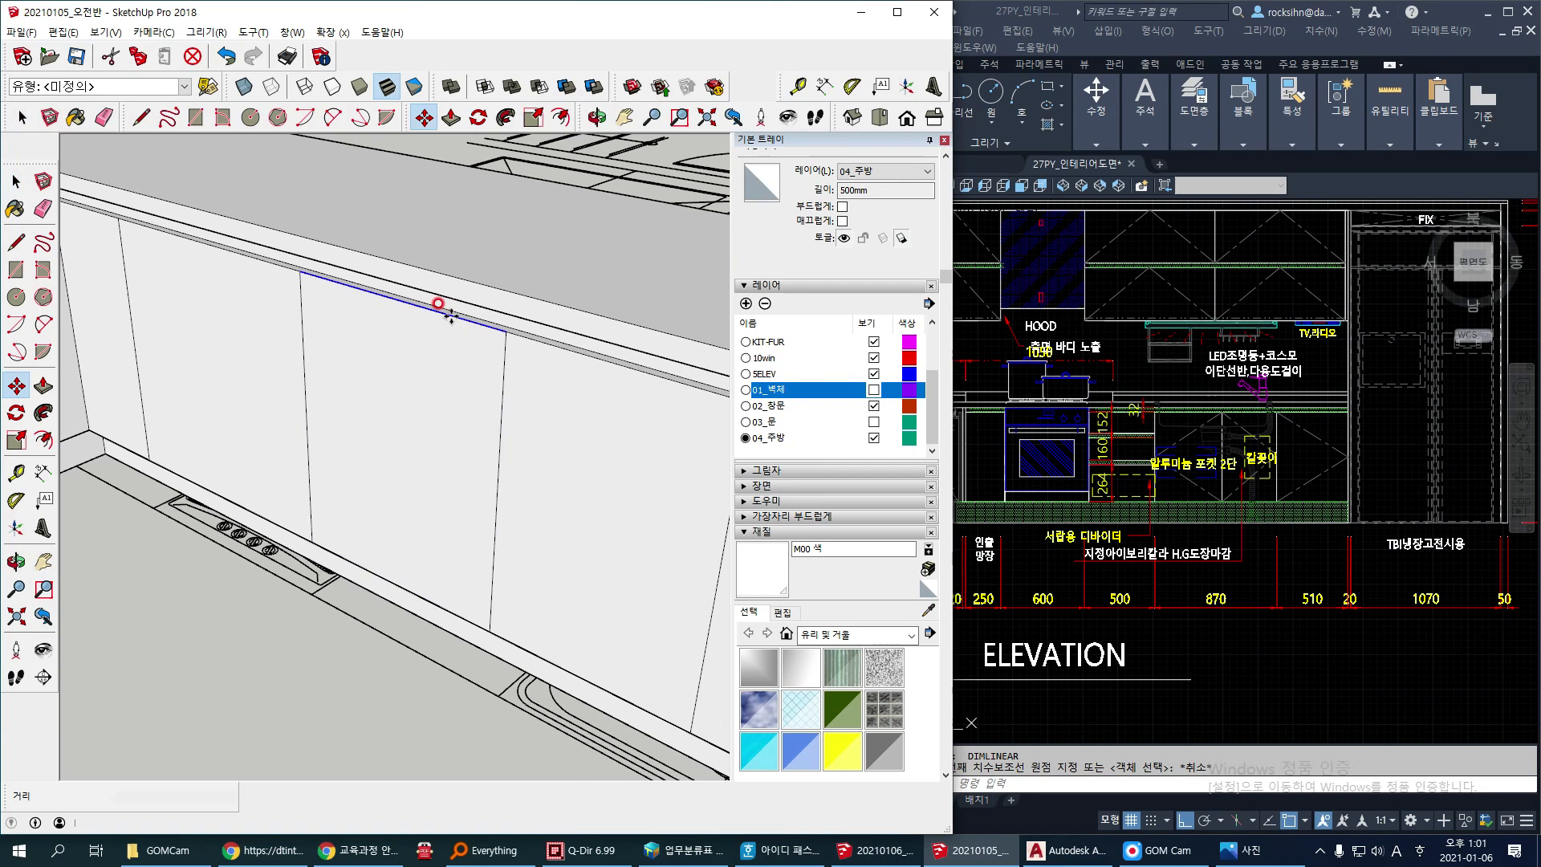
pyautogui.click(1117, 451)
pyautogui.scroll(4, 1110, 436)
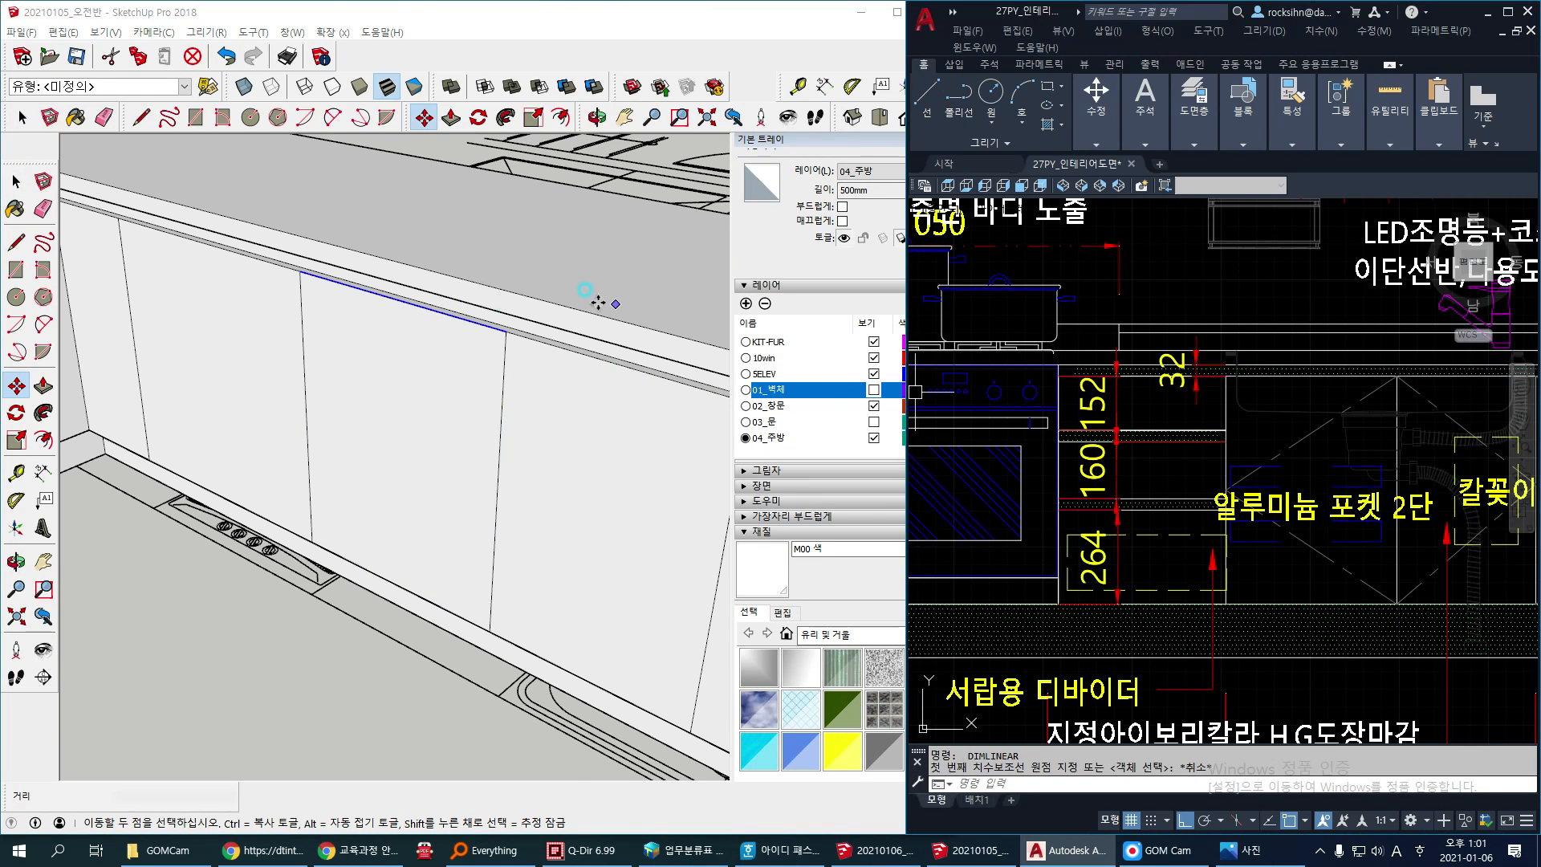
pyautogui.click(455, 315)
pyautogui.press('ctrl')
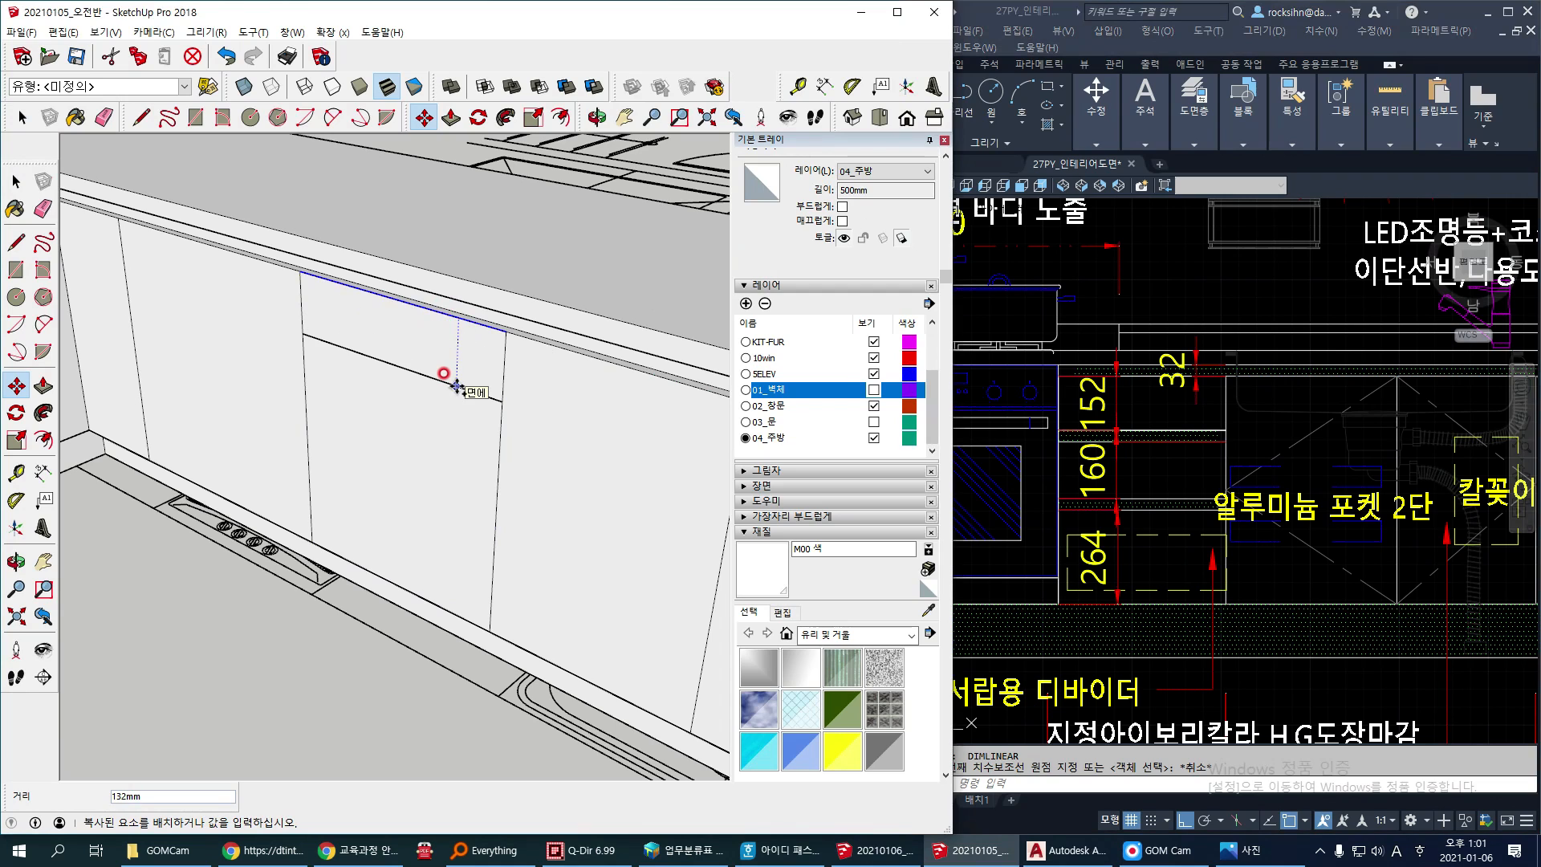
pyautogui.write('152')
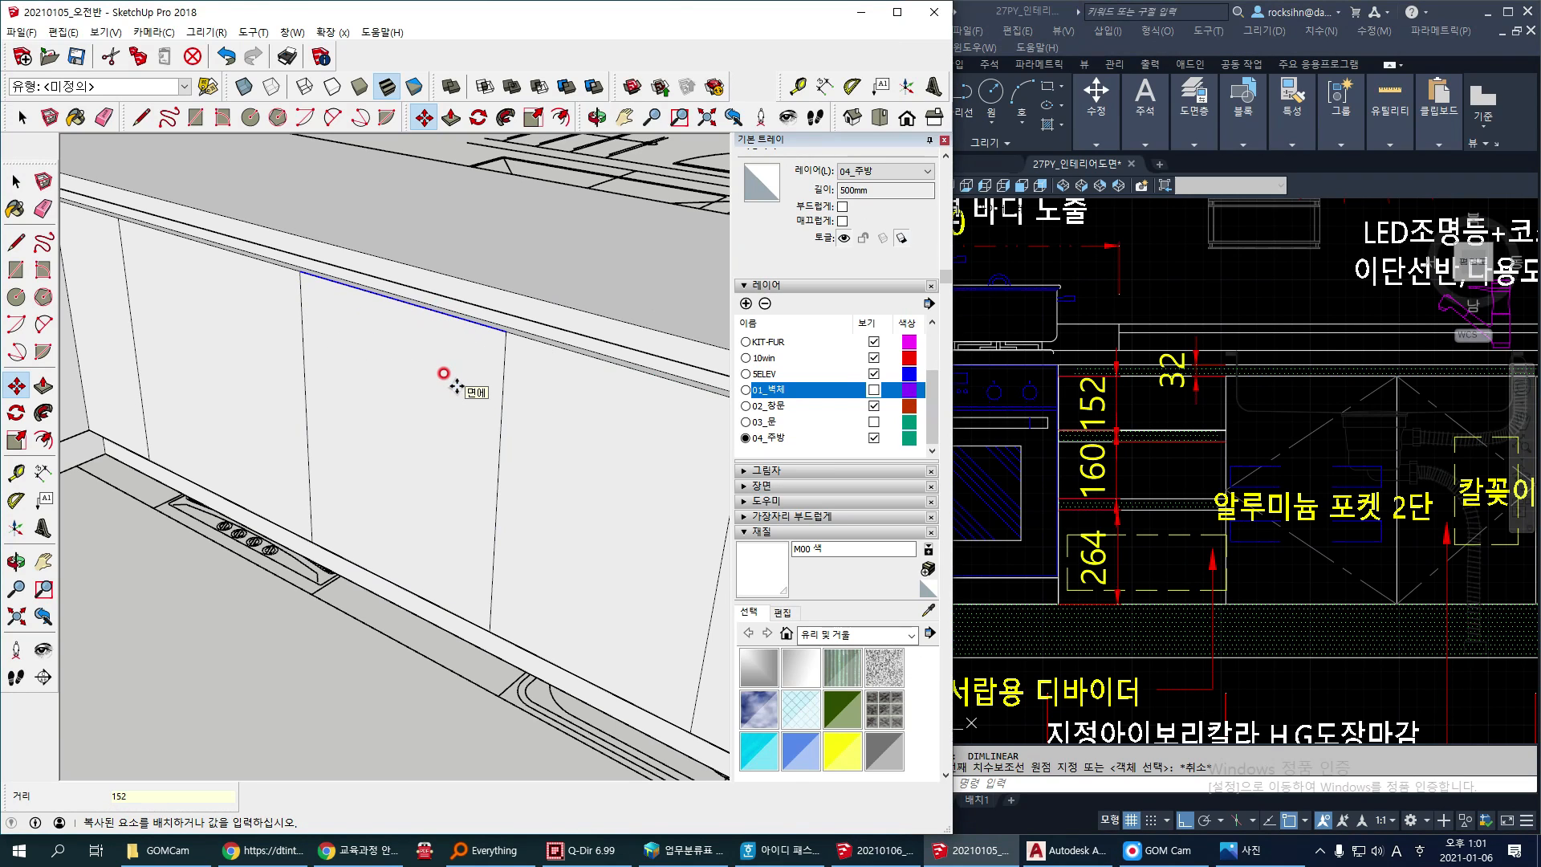
pyautogui.press('Return')
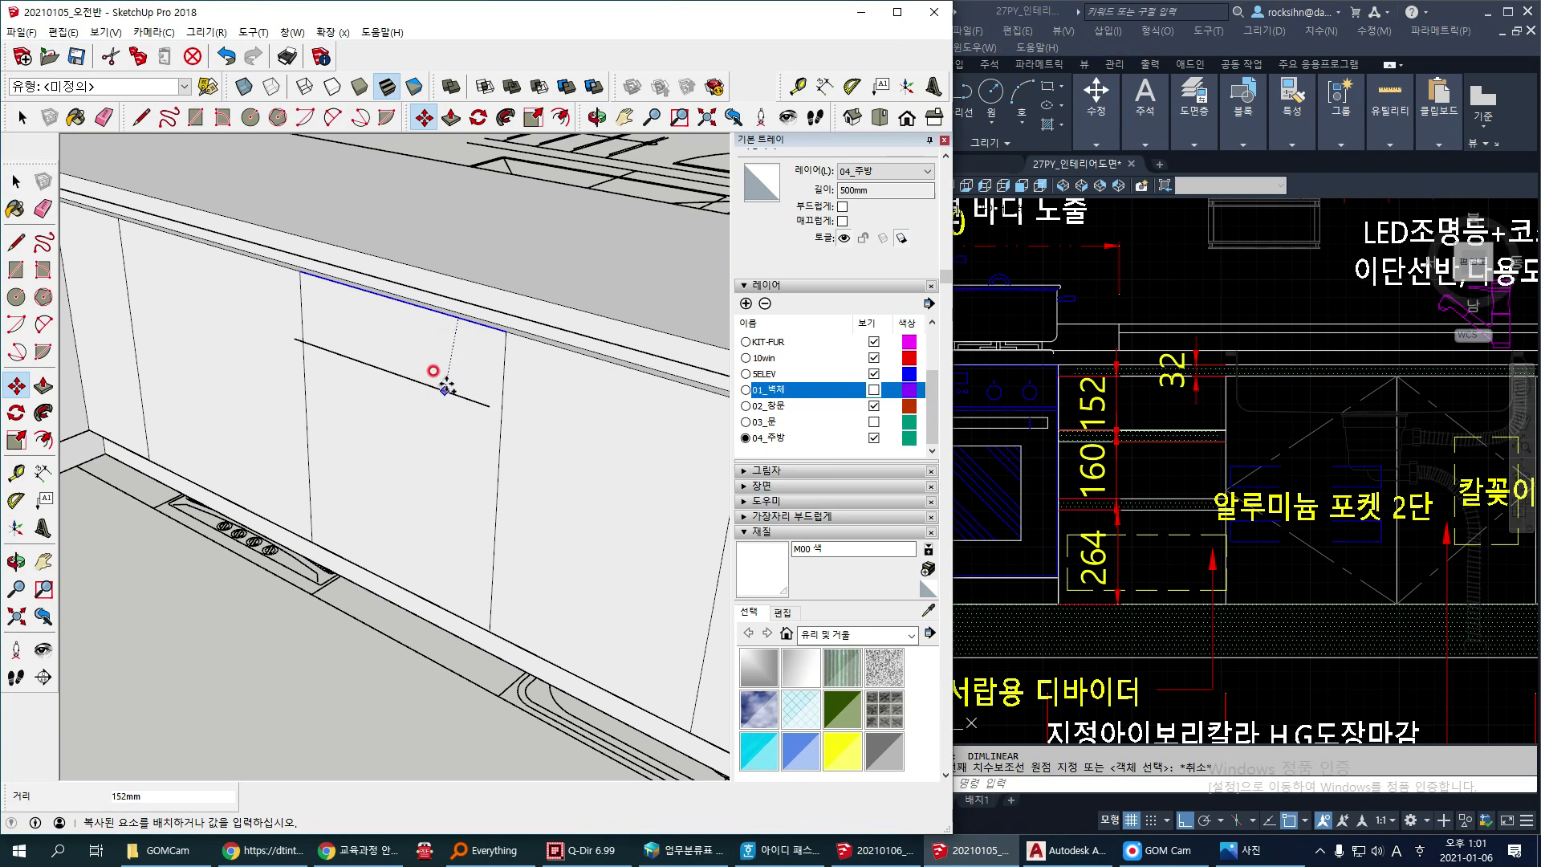
# Step: Copy the first drawer's lower line another 32 mm down to form the upper handle gap
pyautogui.click(451, 393)
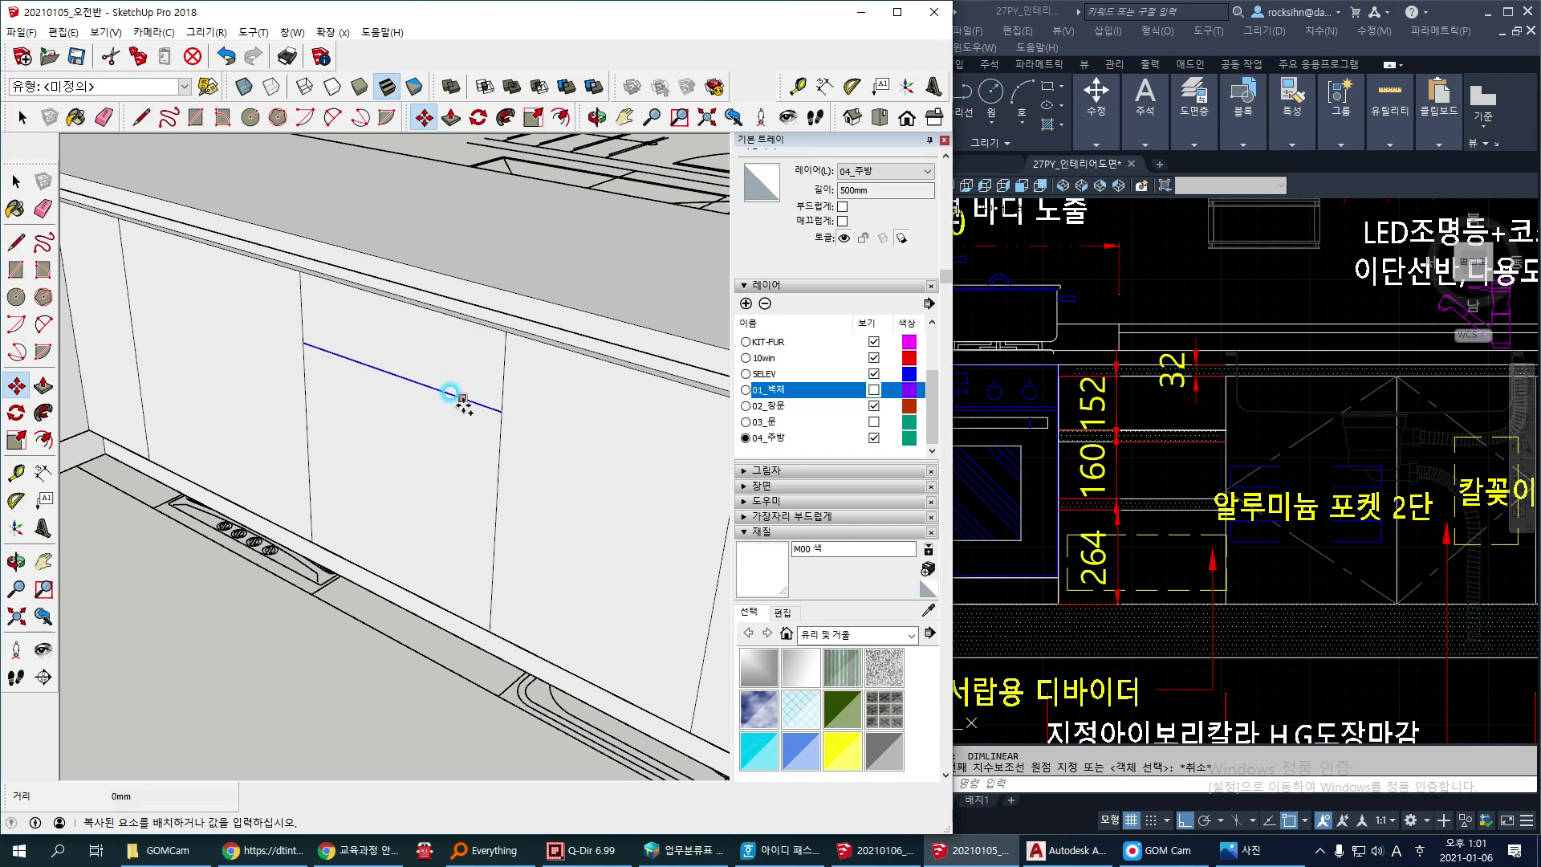
pyautogui.write('3')
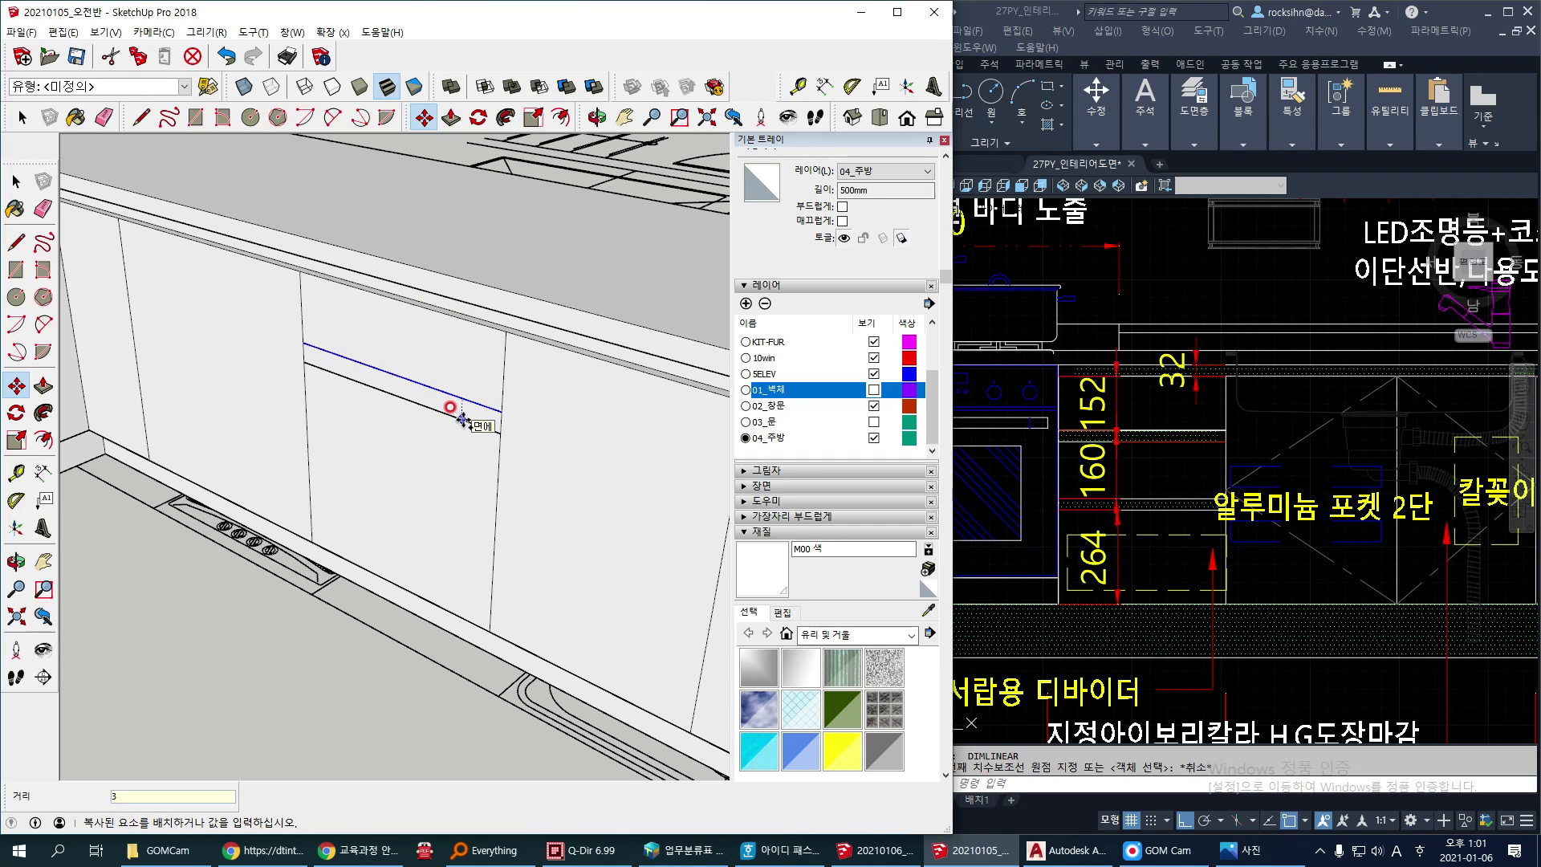
pyautogui.write('2')
pyautogui.press('Return')
# Step: Copy the upper gap's lower line 160 mm down for the second drawer, and copy that line 32 mm down for the lower handle gap
pyautogui.press('ctrl')
pyautogui.click(464, 417)
pyautogui.write('160')
pyautogui.press('Return')
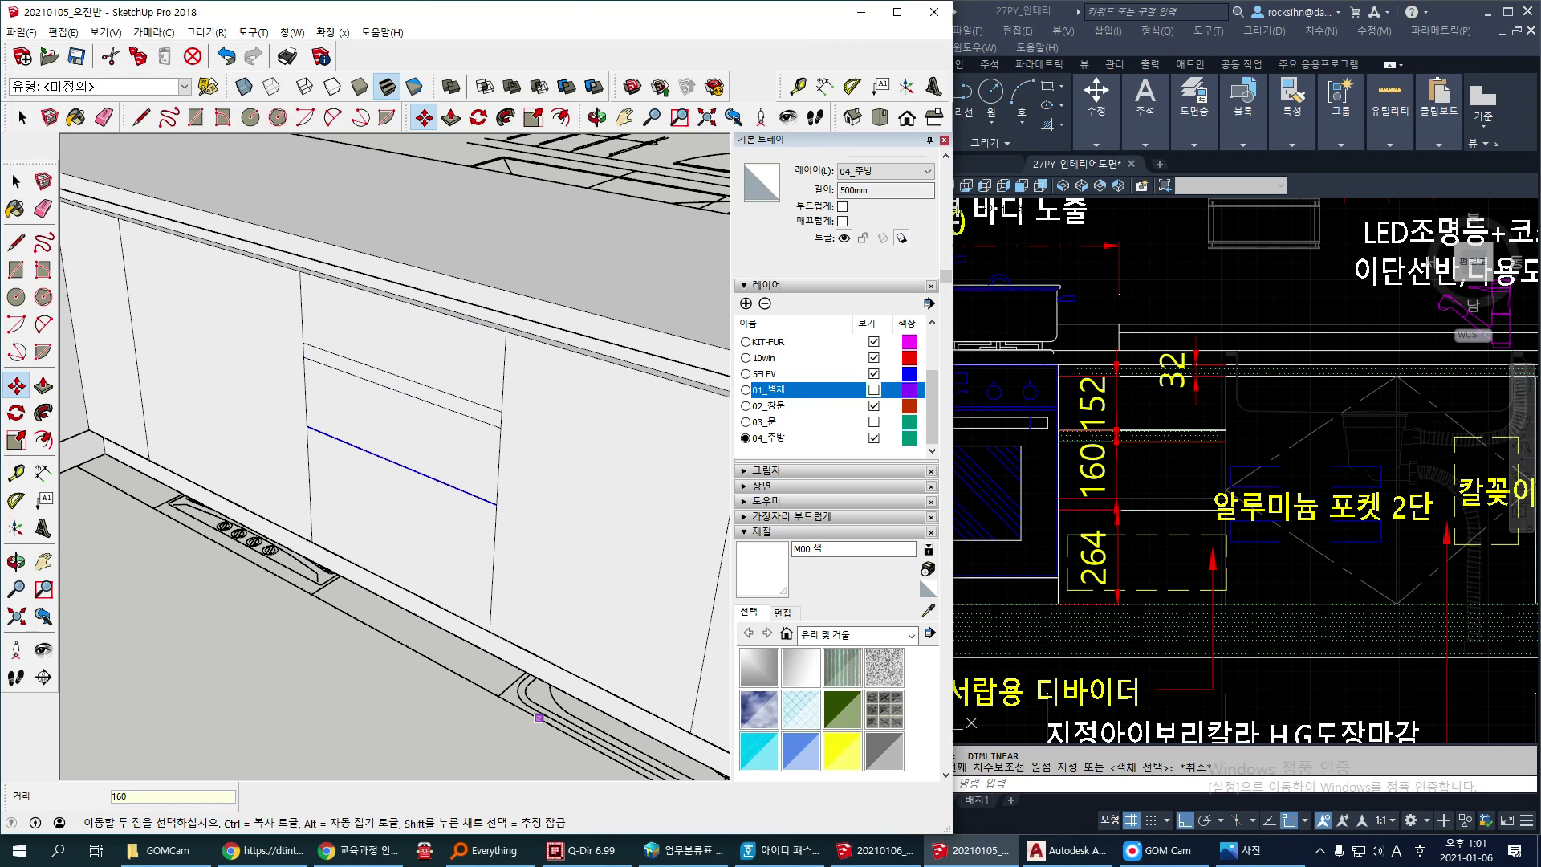
pyautogui.press('ctrl')
pyautogui.click(457, 488)
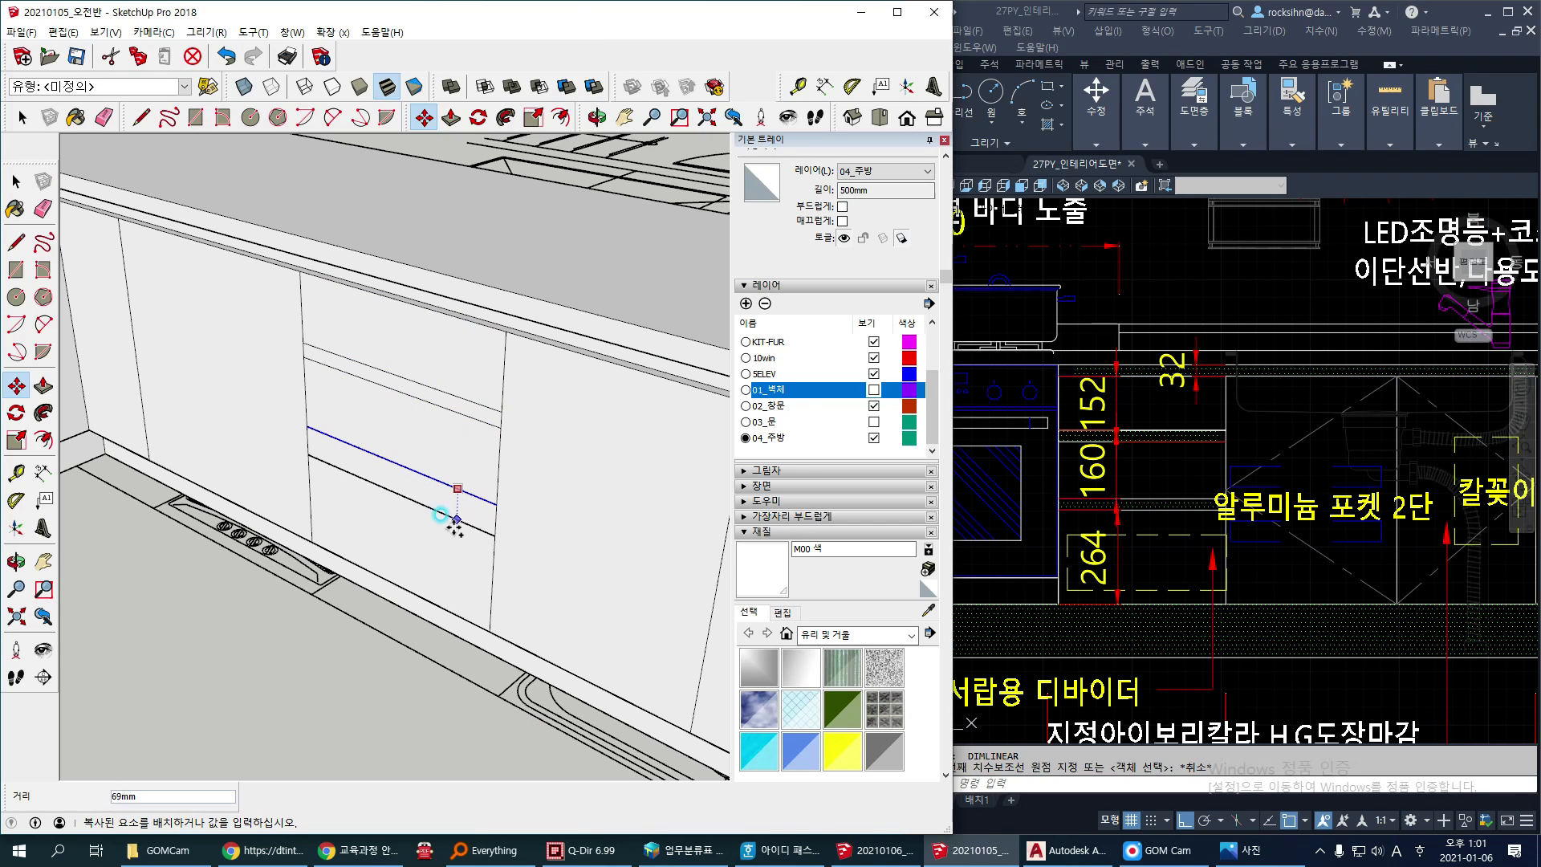
pyautogui.press('space')
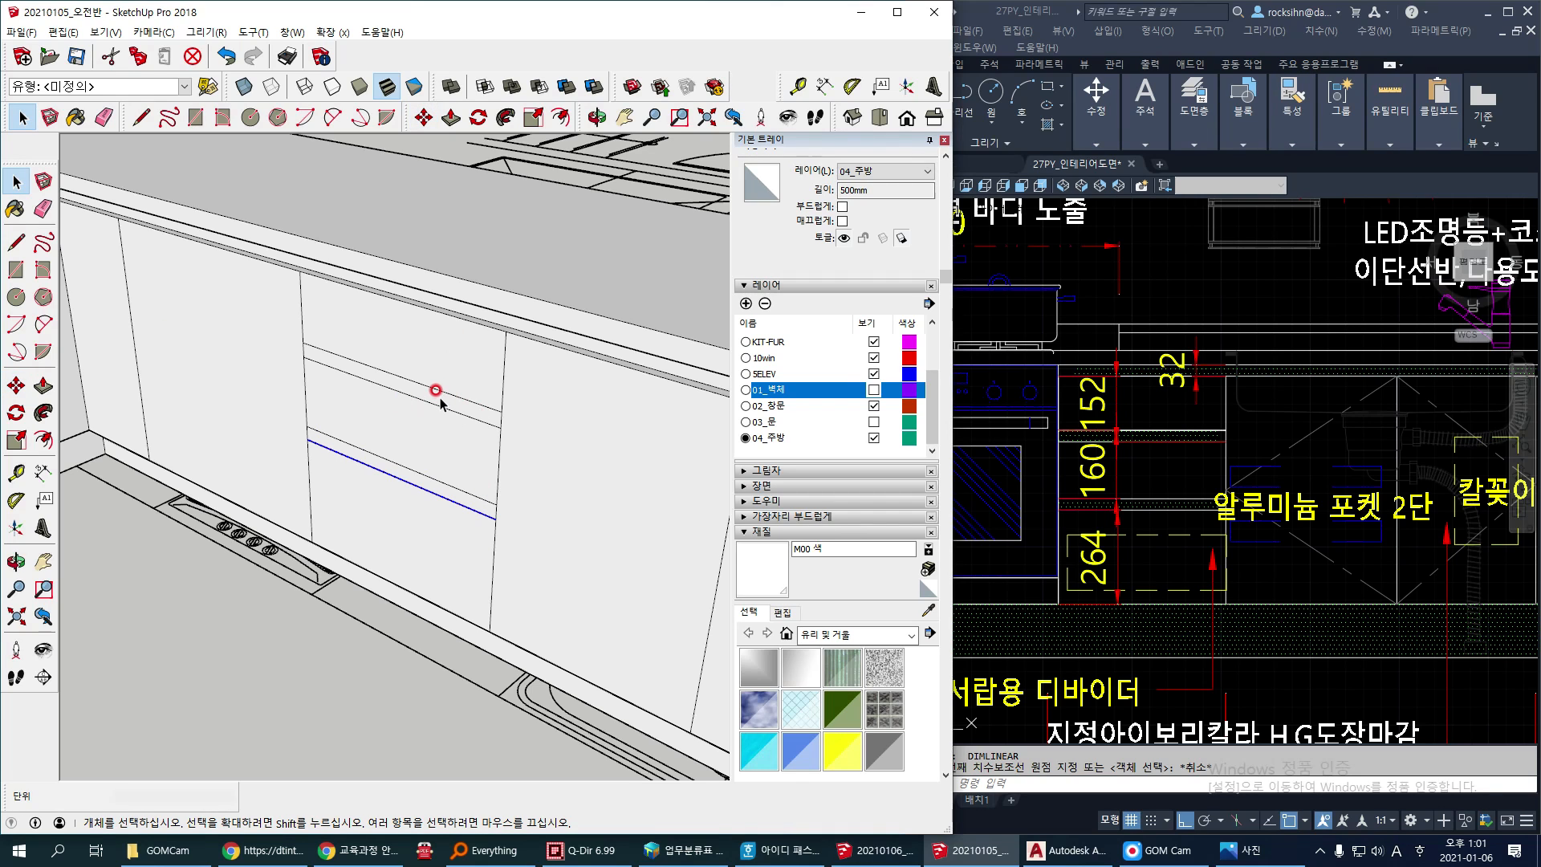
# Step: Push the drawer unit's upper handle gap strip 20 mm inward with Push/Pull
pyautogui.press('p')
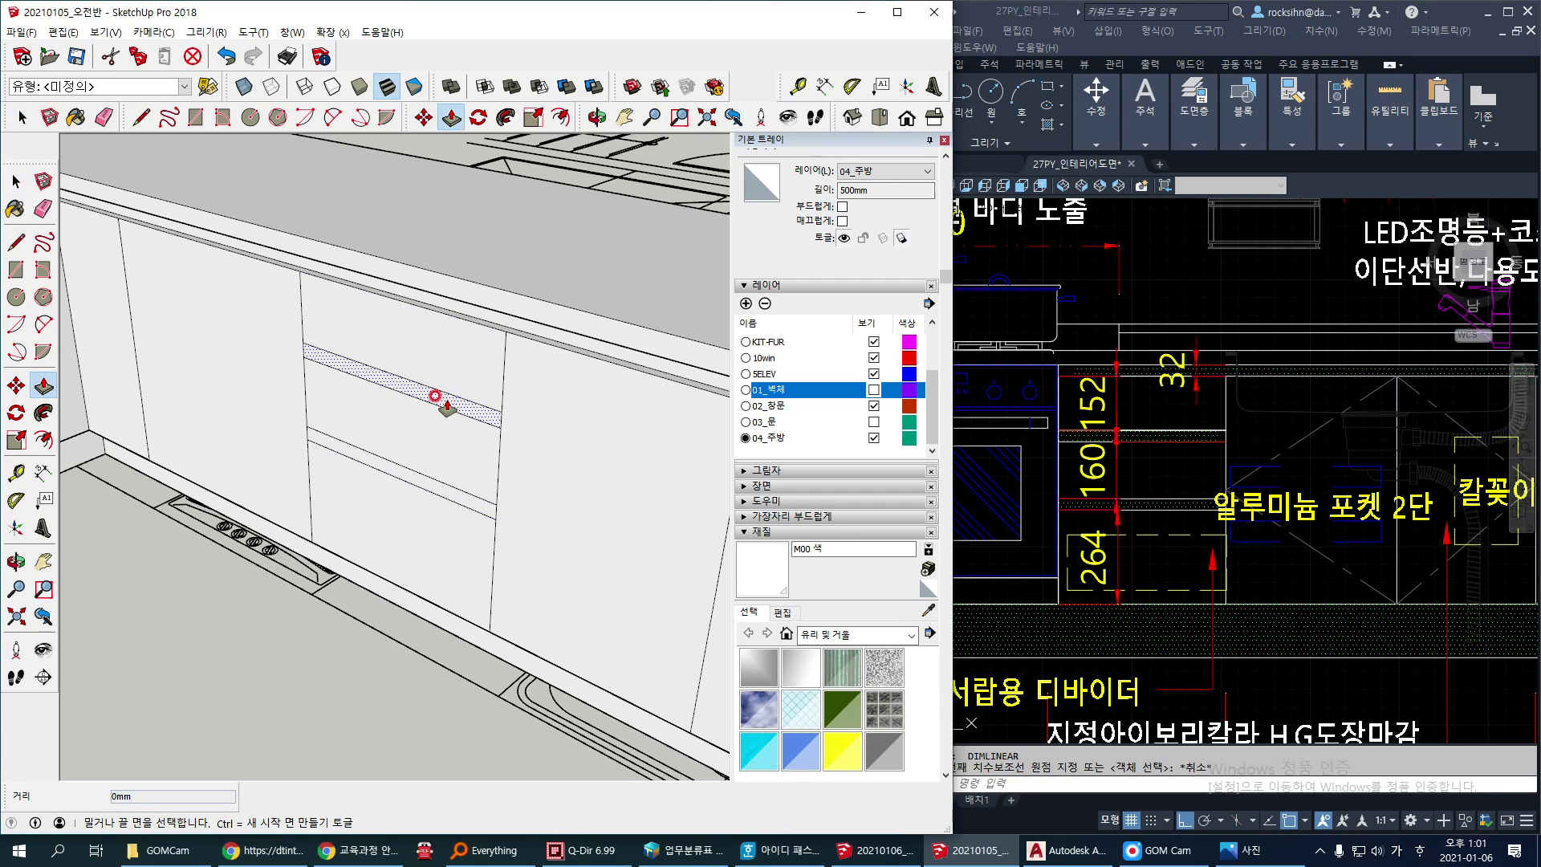
pyautogui.click(434, 396)
pyautogui.click(434, 397)
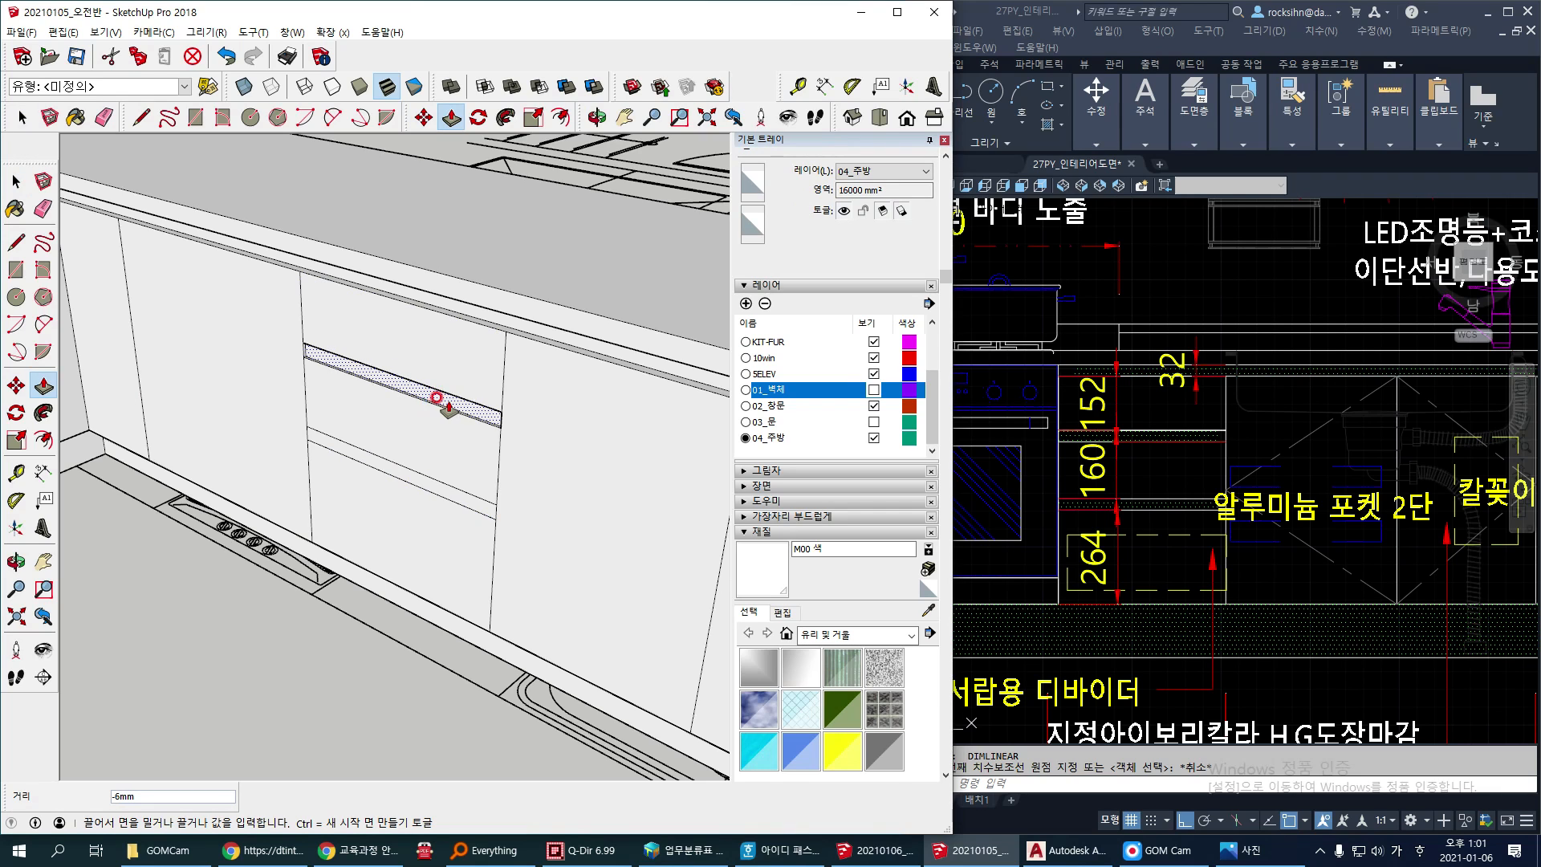
pyautogui.click(454, 380)
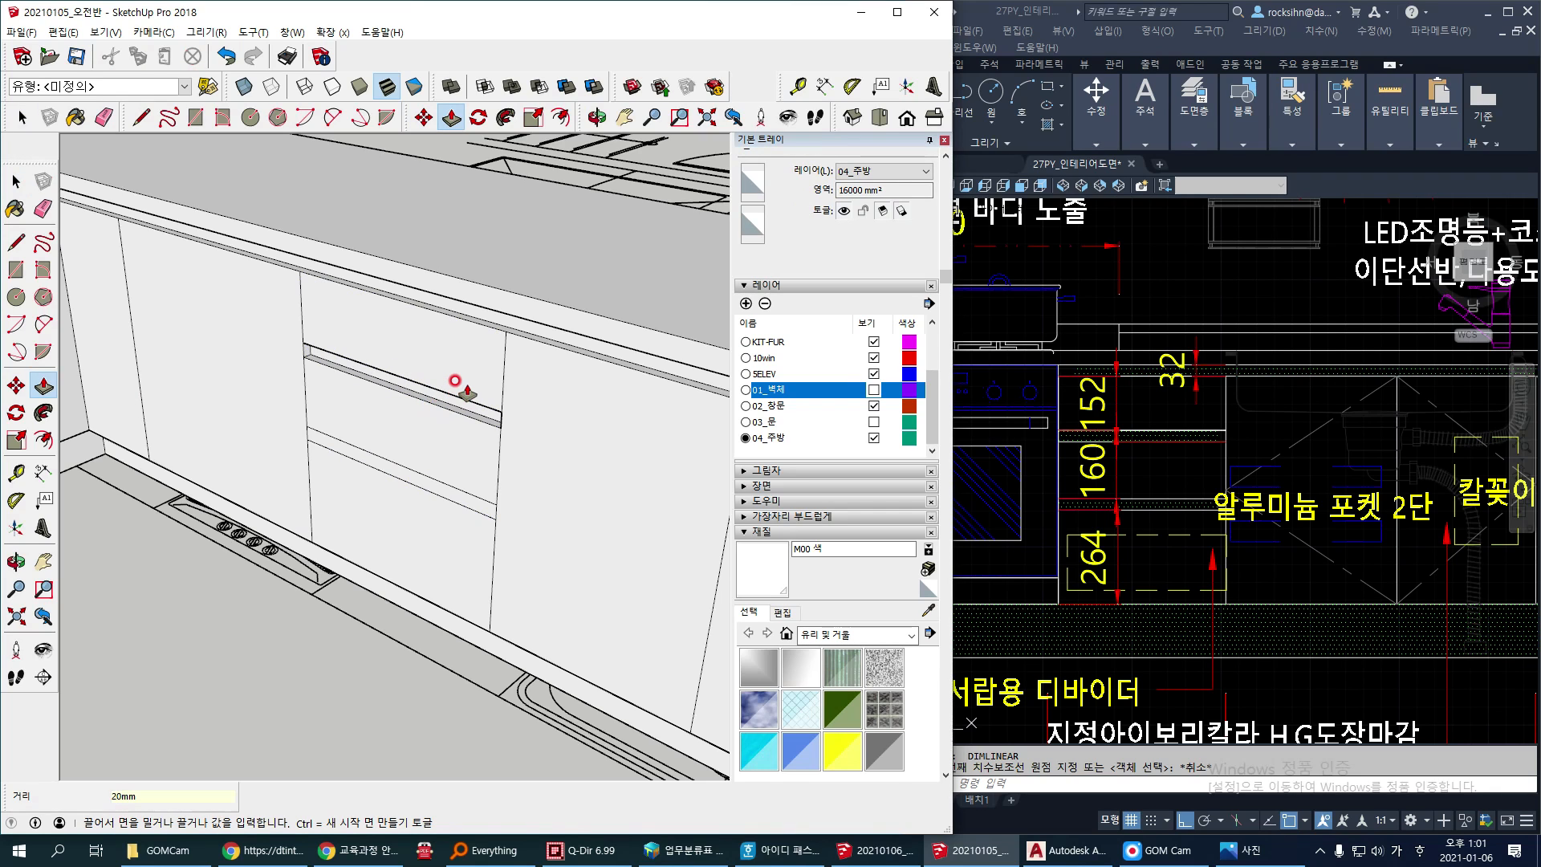
# Step: Push the drawer unit's lower handle gap strip 20 mm inward with Push/Pull
pyautogui.click(443, 496)
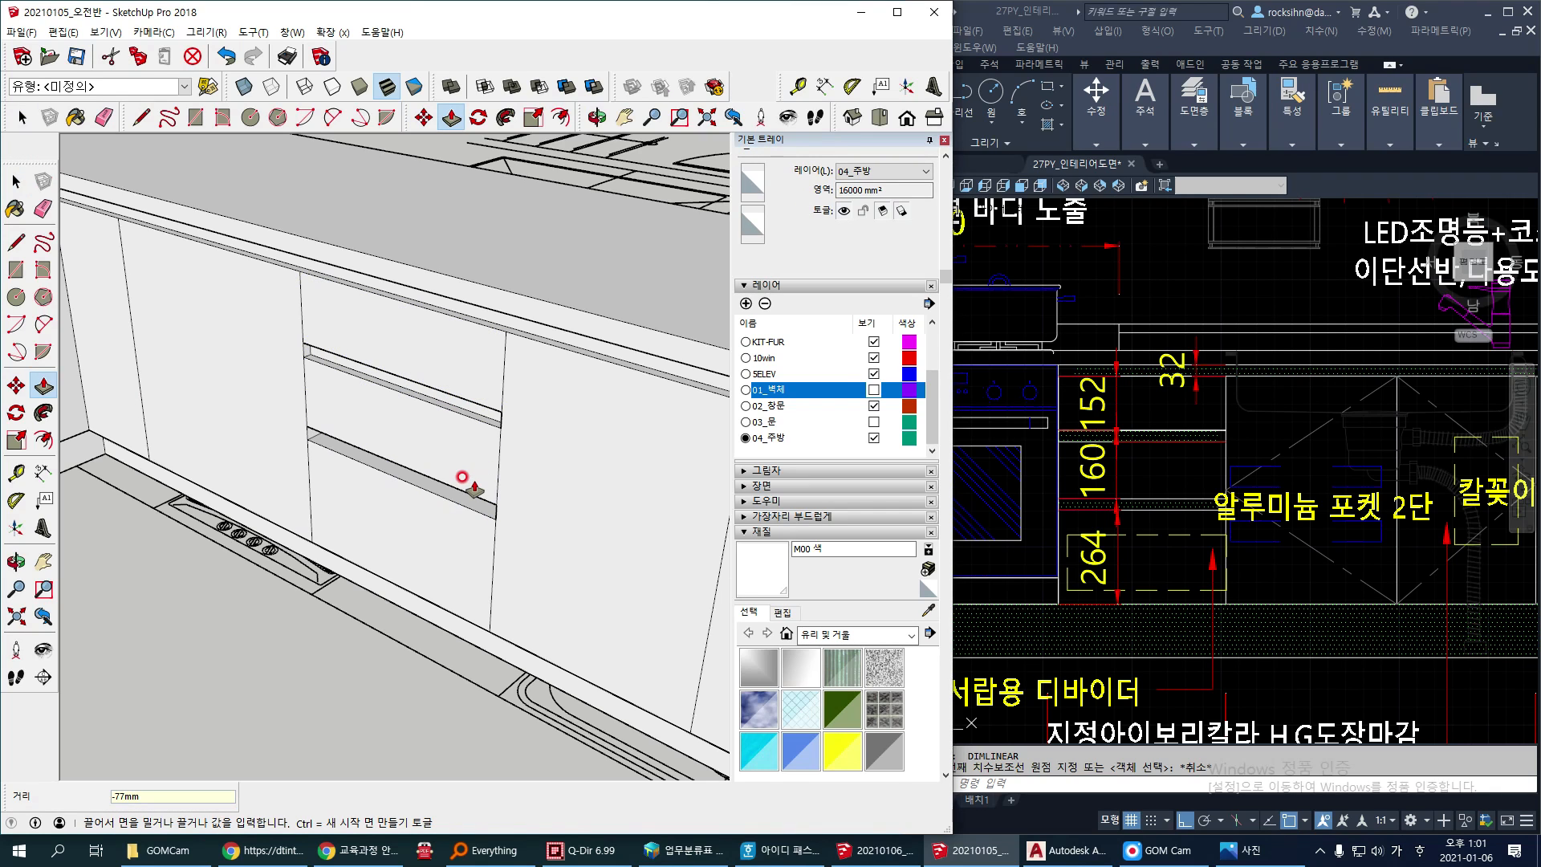
pyautogui.click(465, 480)
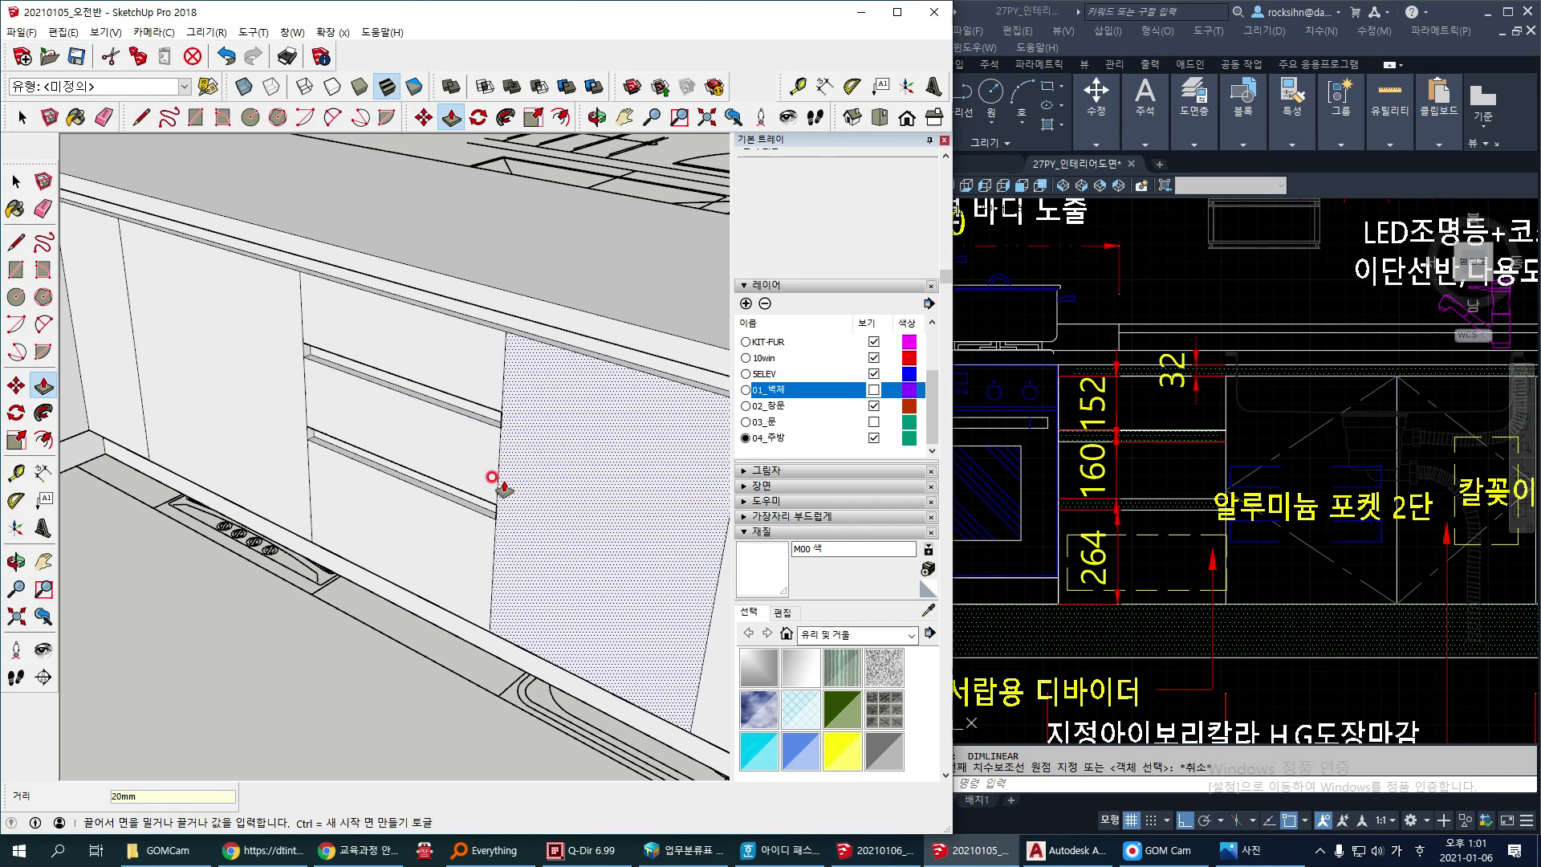
pyautogui.scroll(-1, 503, 431)
pyautogui.press('space')
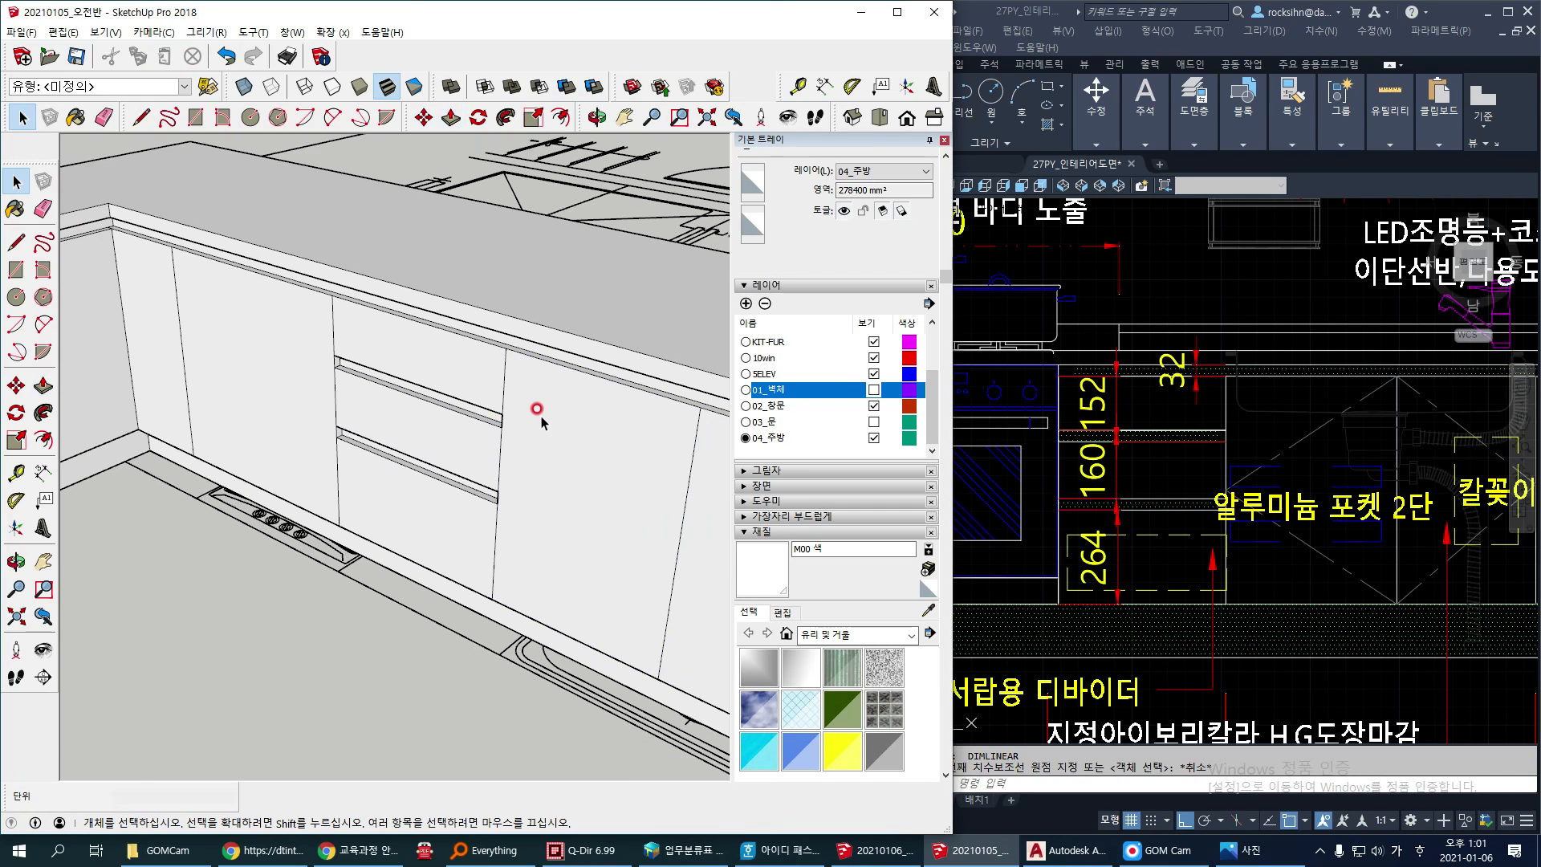
# Step: Draw a line across the end face of the counter's long run along the countertop's underside, separating the countertop from the cabinet
pyautogui.scroll(-1, 537, 409)
pyautogui.scroll(-1, 474, 387)
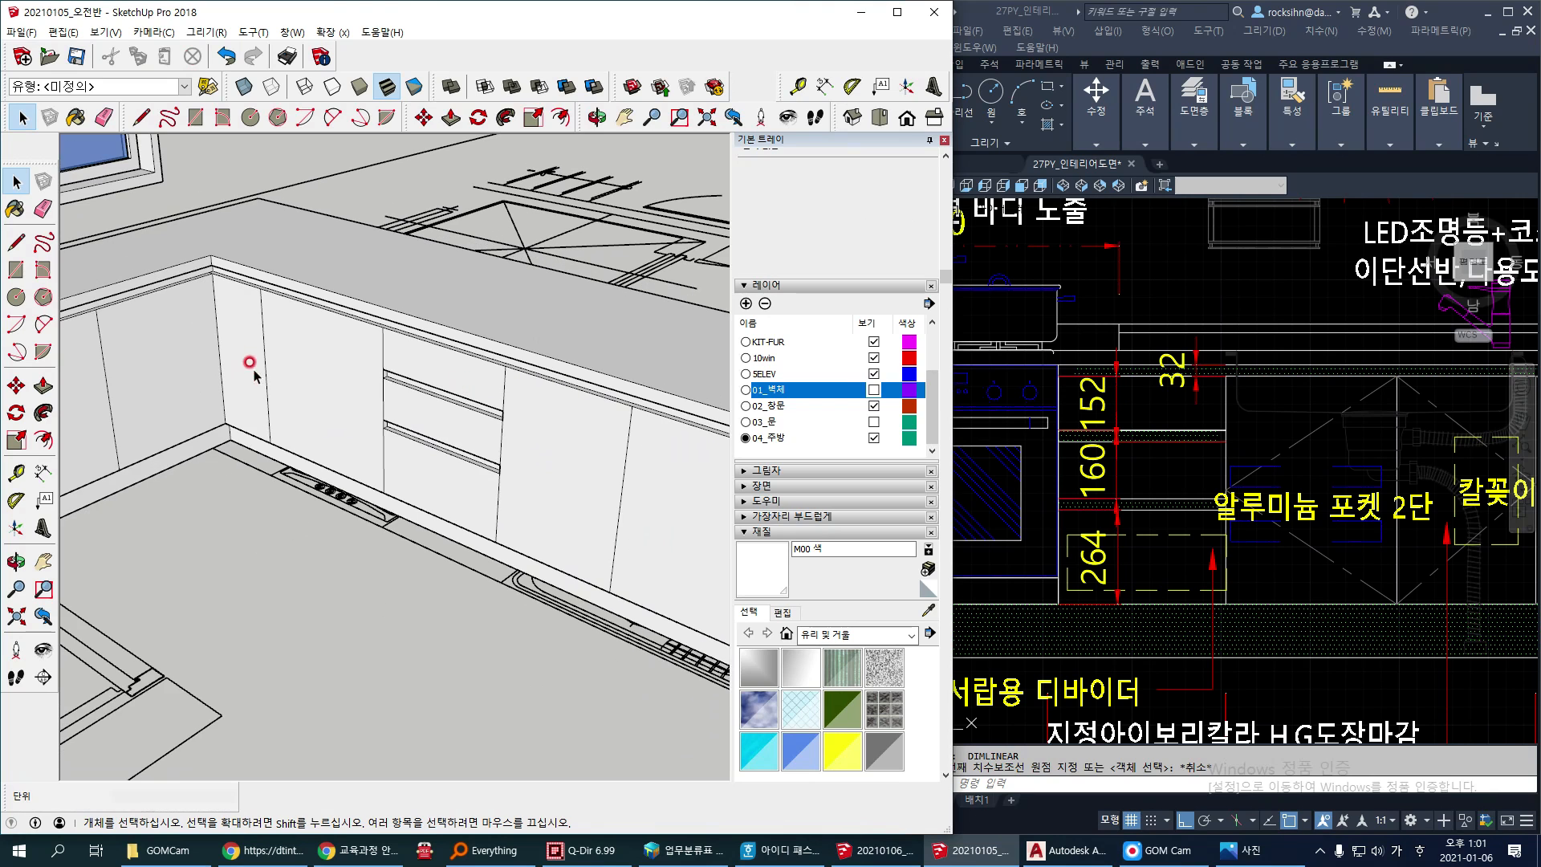
pyautogui.scroll(-1, 251, 348)
pyautogui.scroll(-2, 310, 337)
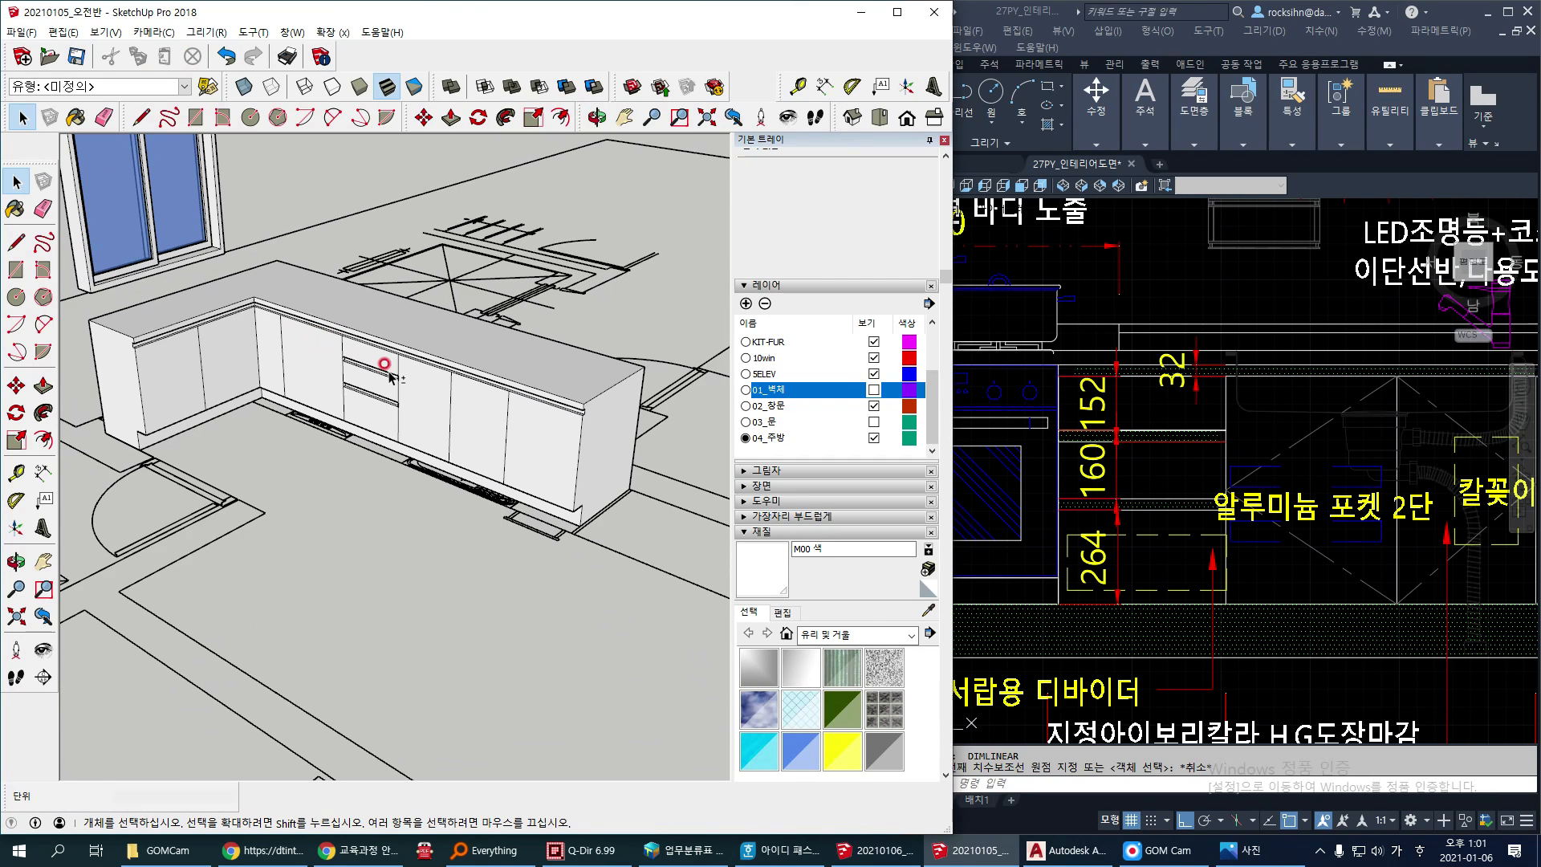
pyautogui.keyDown('shift'); pyautogui.moveTo(388, 372); pyautogui.dragTo(428, 394, button='middle'); pyautogui.keyUp('shift')
pyautogui.moveTo(561, 454); pyautogui.dragTo(480, 443, button='middle')
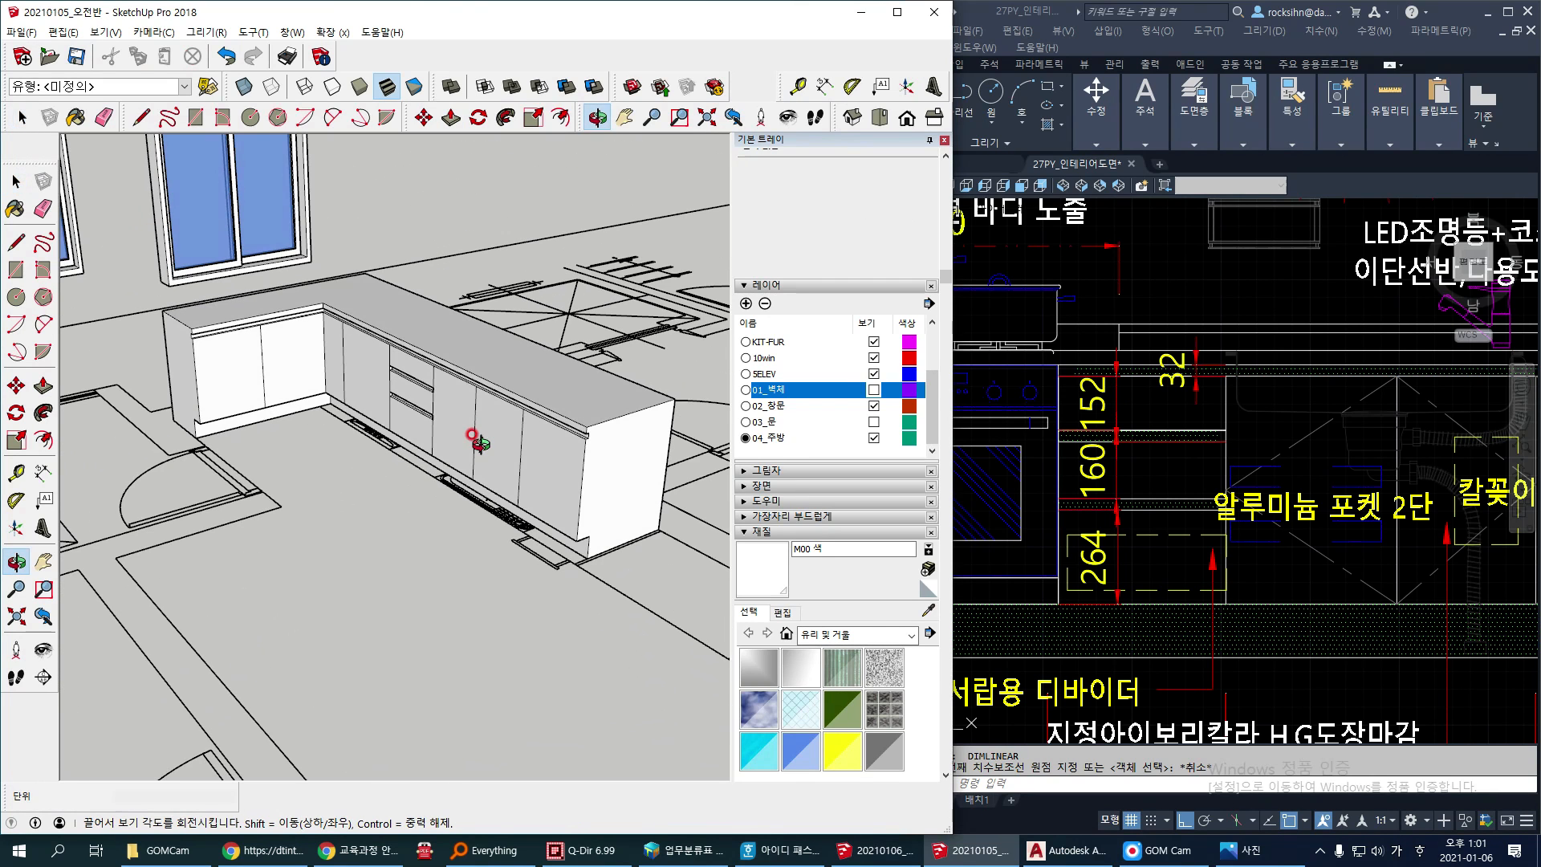
pyautogui.scroll(3, 610, 470)
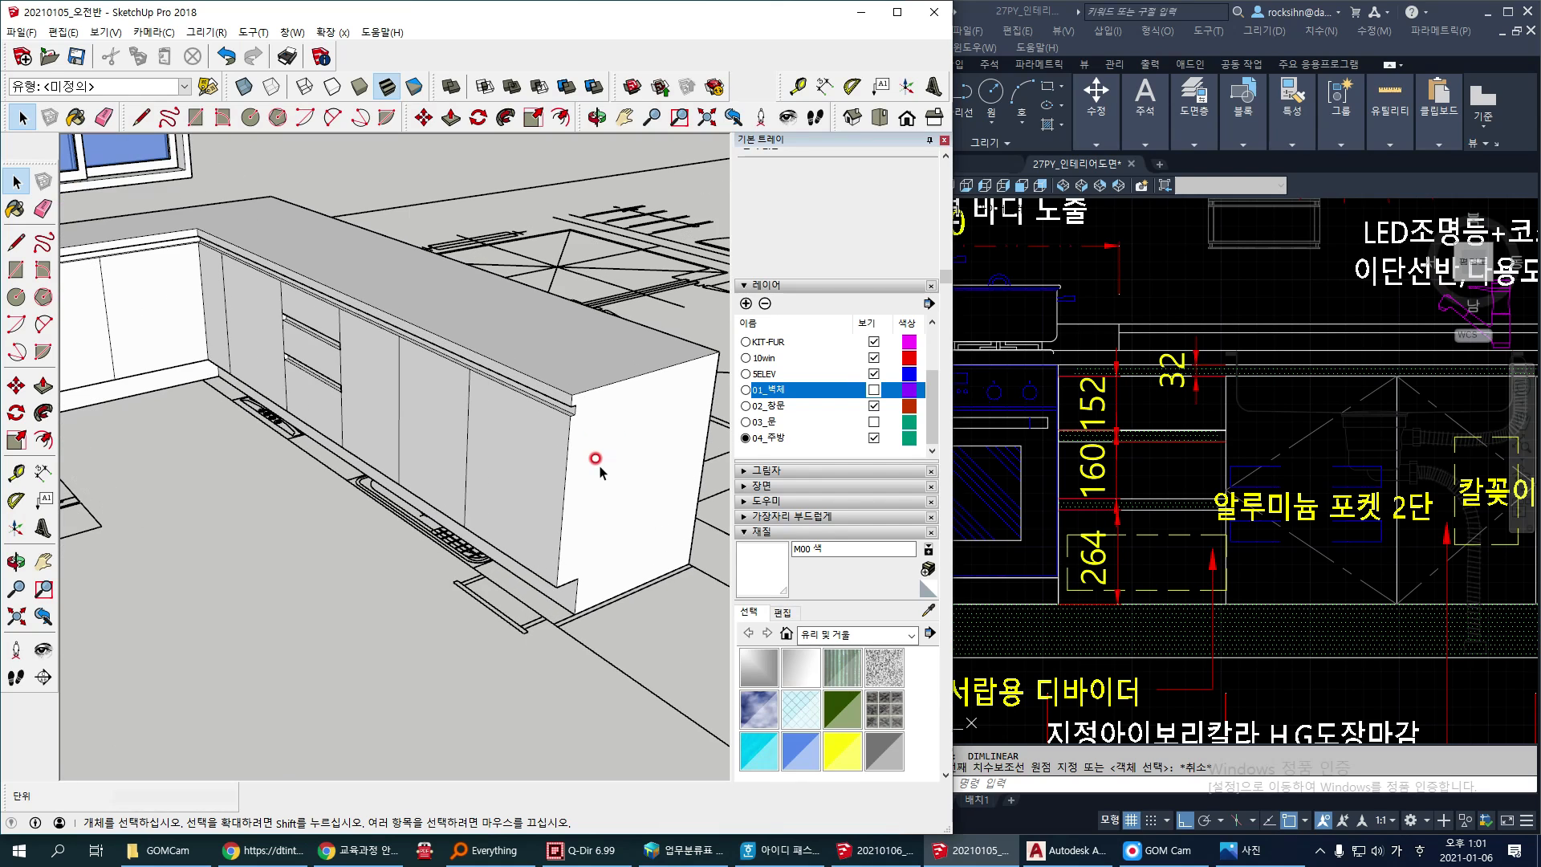
pyautogui.click(564, 353)
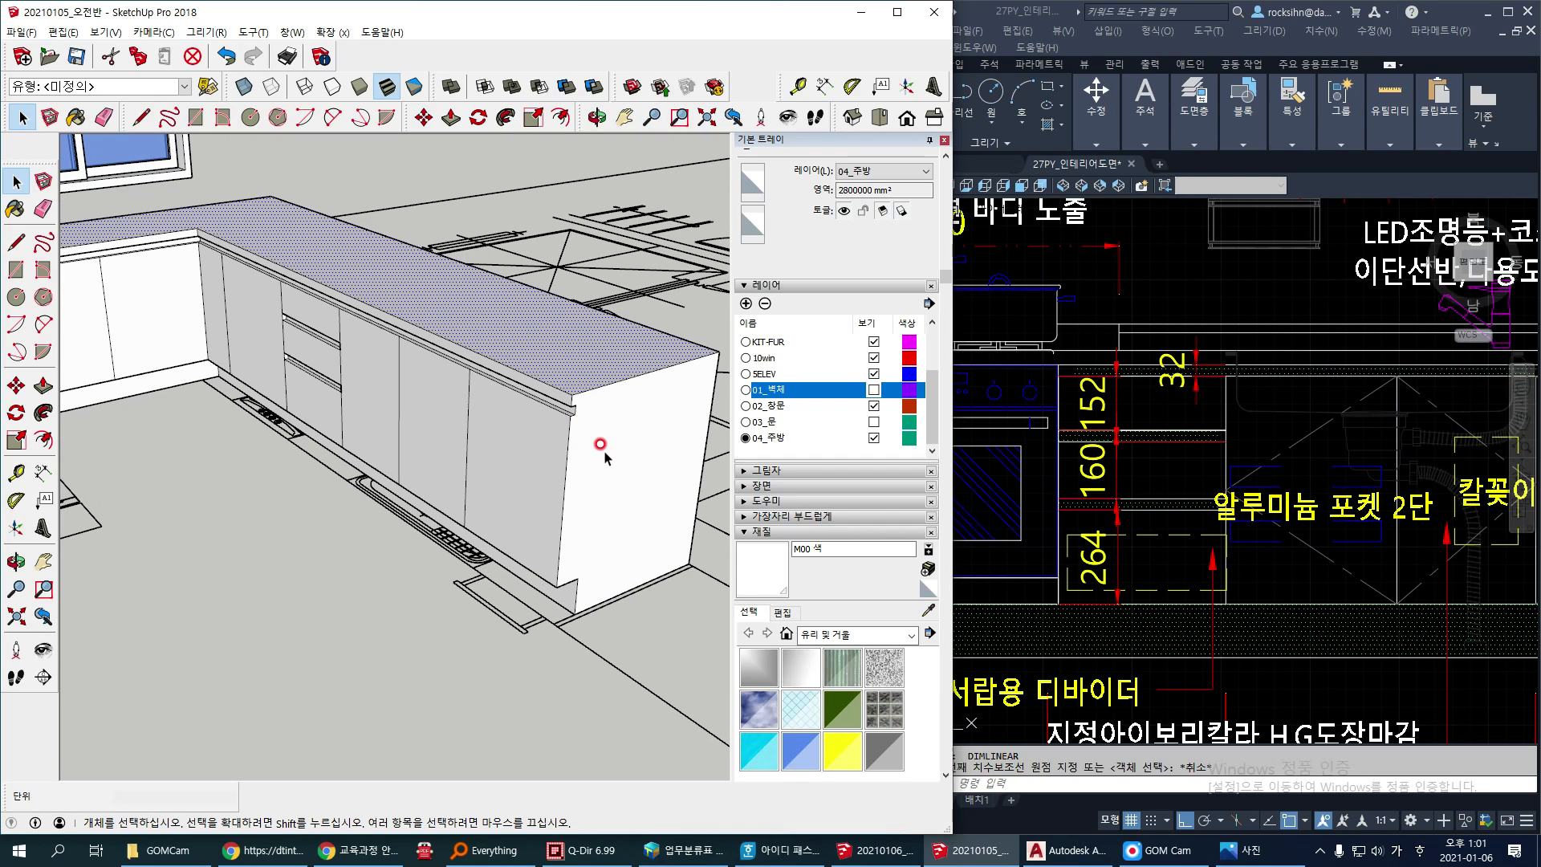
pyautogui.click(604, 454)
pyautogui.moveTo(431, 531)
pyautogui.mouseDown(button='middle')
pyautogui.moveTo(462, 536)
pyautogui.moveTo(597, 435)
pyautogui.mouseUp(button='middle')
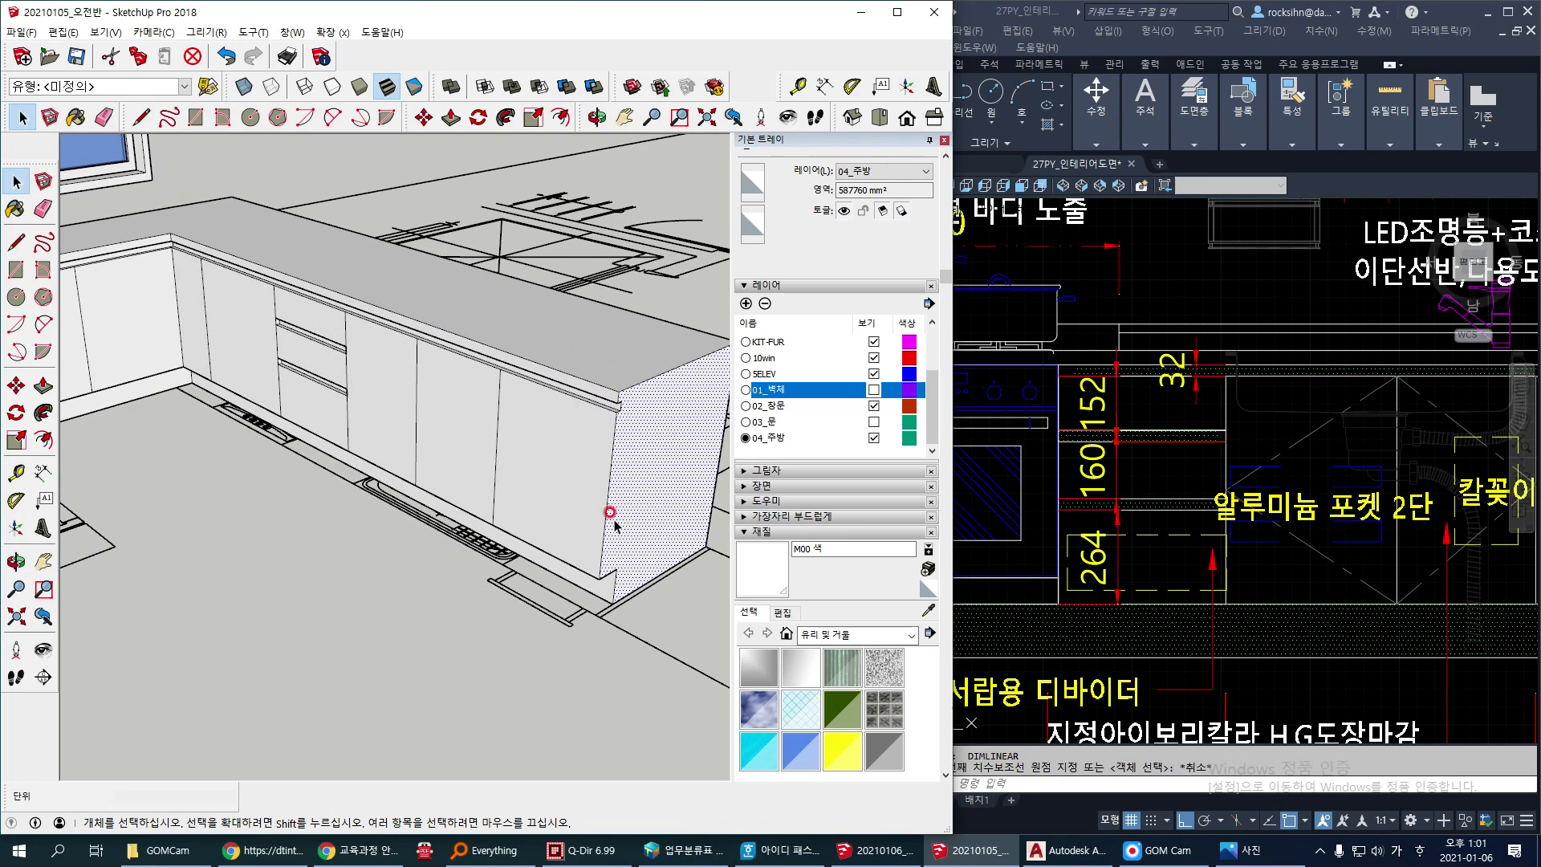
pyautogui.moveTo(634, 441)
pyautogui.mouseDown(button='middle')
pyautogui.moveTo(622, 447)
pyautogui.moveTo(585, 395)
pyautogui.moveTo(548, 398)
pyautogui.mouseUp(button='middle')
pyautogui.press('l')
pyautogui.click(547, 399)
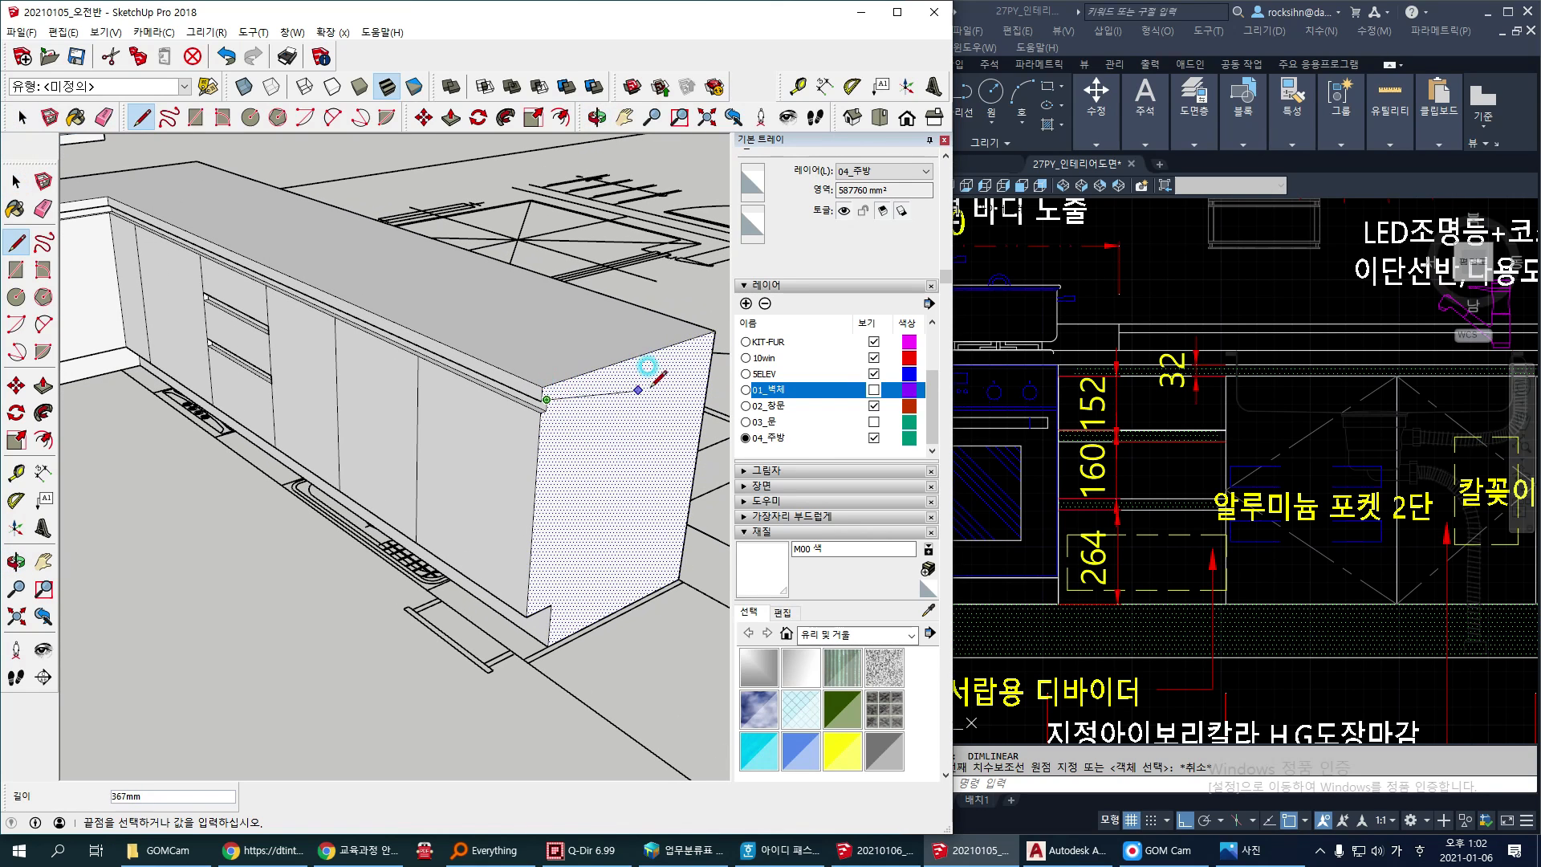
pyautogui.click(712, 344)
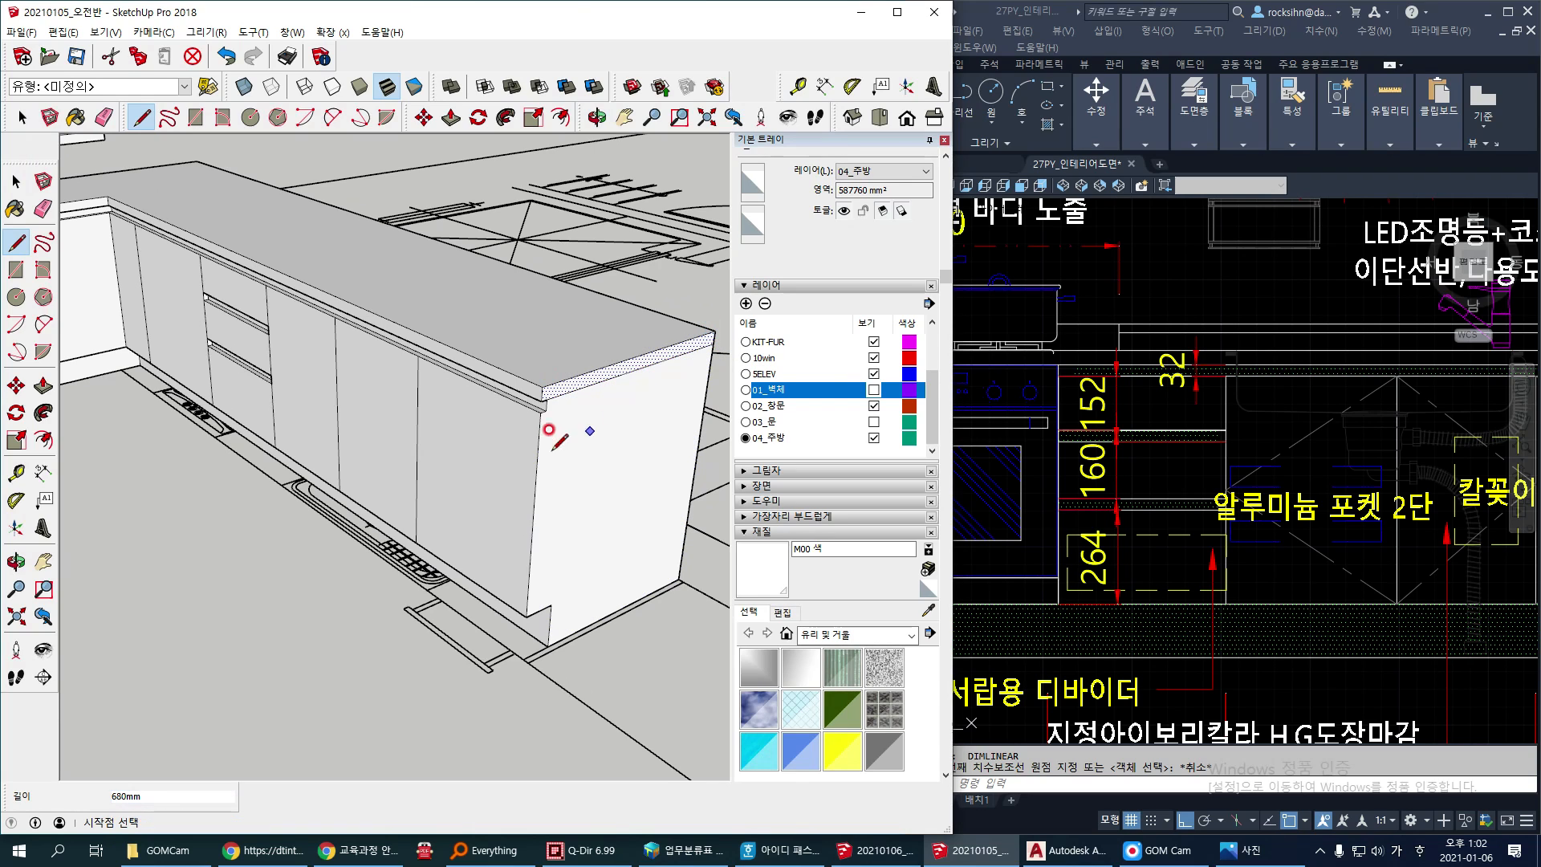
# Step: Draw a line from the toe kick's inner corner across the same end face to its back edge, separating the plinth from the cabinet
pyautogui.click(546, 411)
pyautogui.click(531, 614)
pyautogui.click(551, 605)
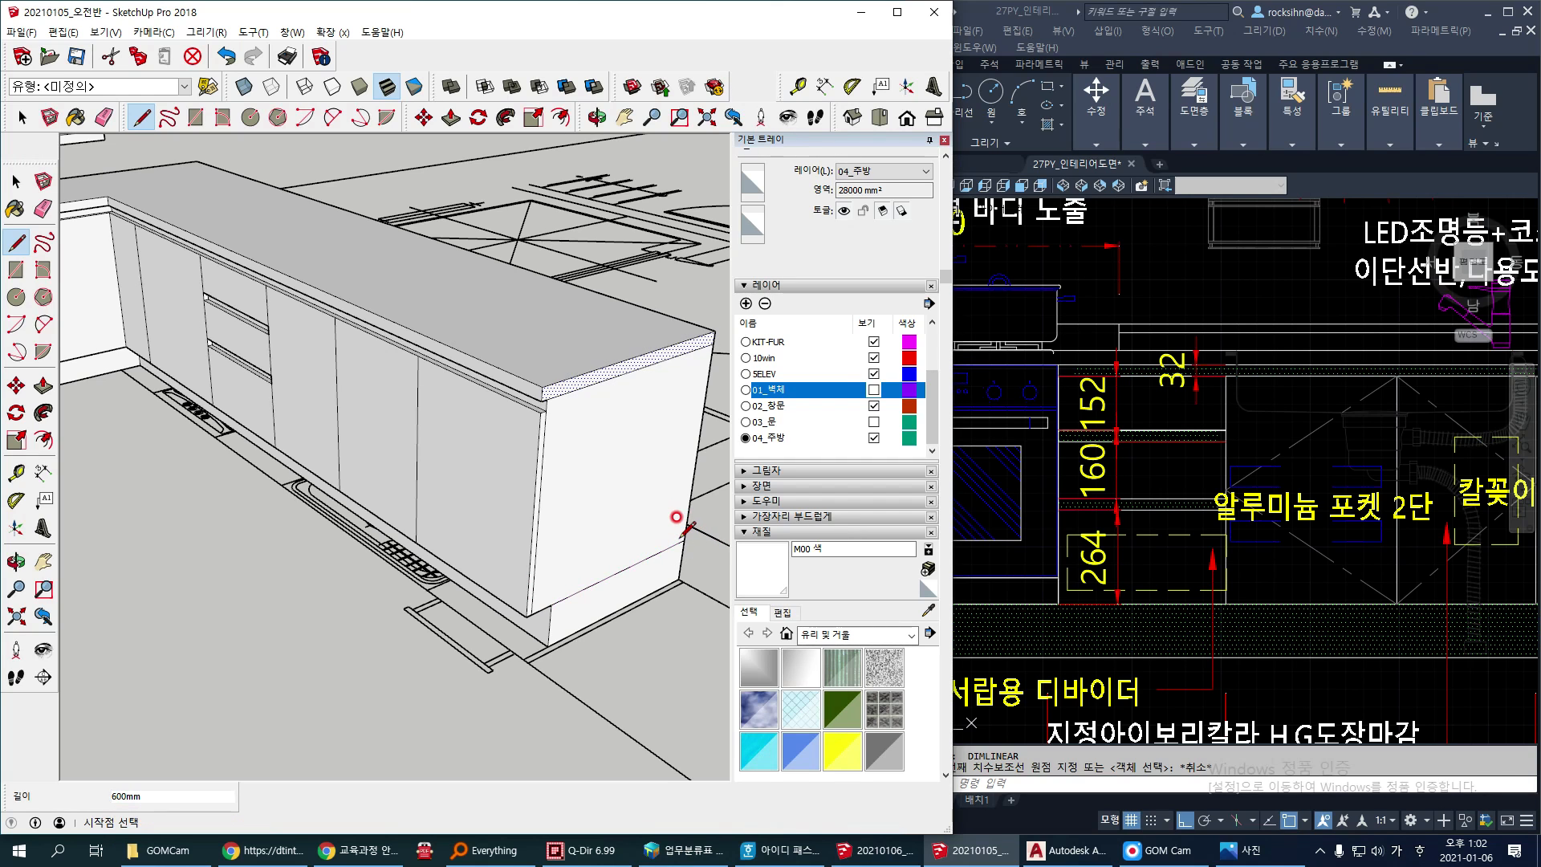
pyautogui.click(683, 539)
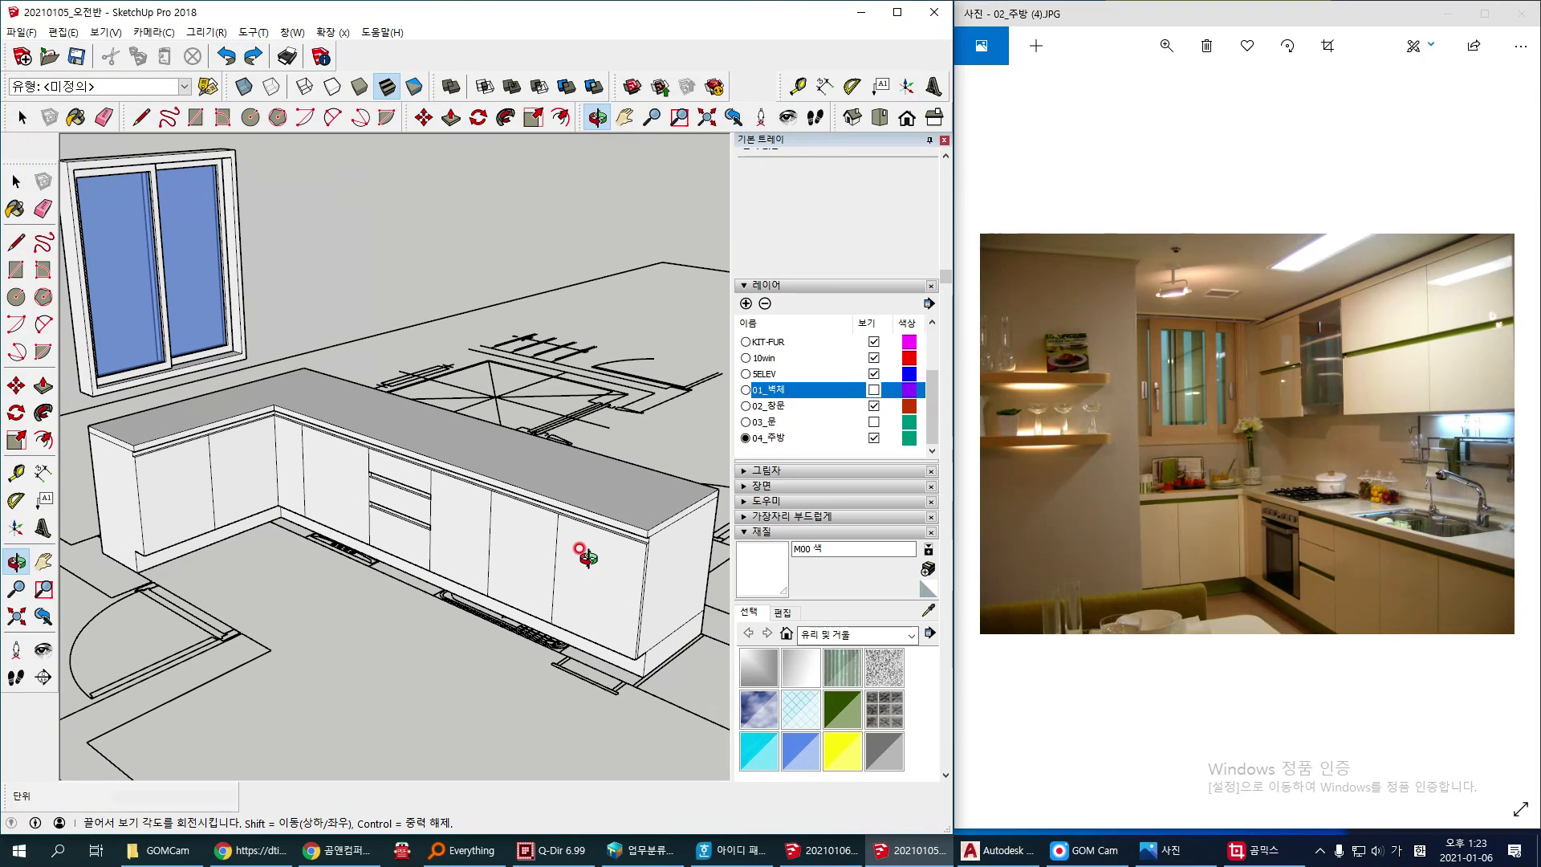
# Step: Draw lines across the short run's end face at the countertop's underside and at the top of the toe kick
pyautogui.press('space')
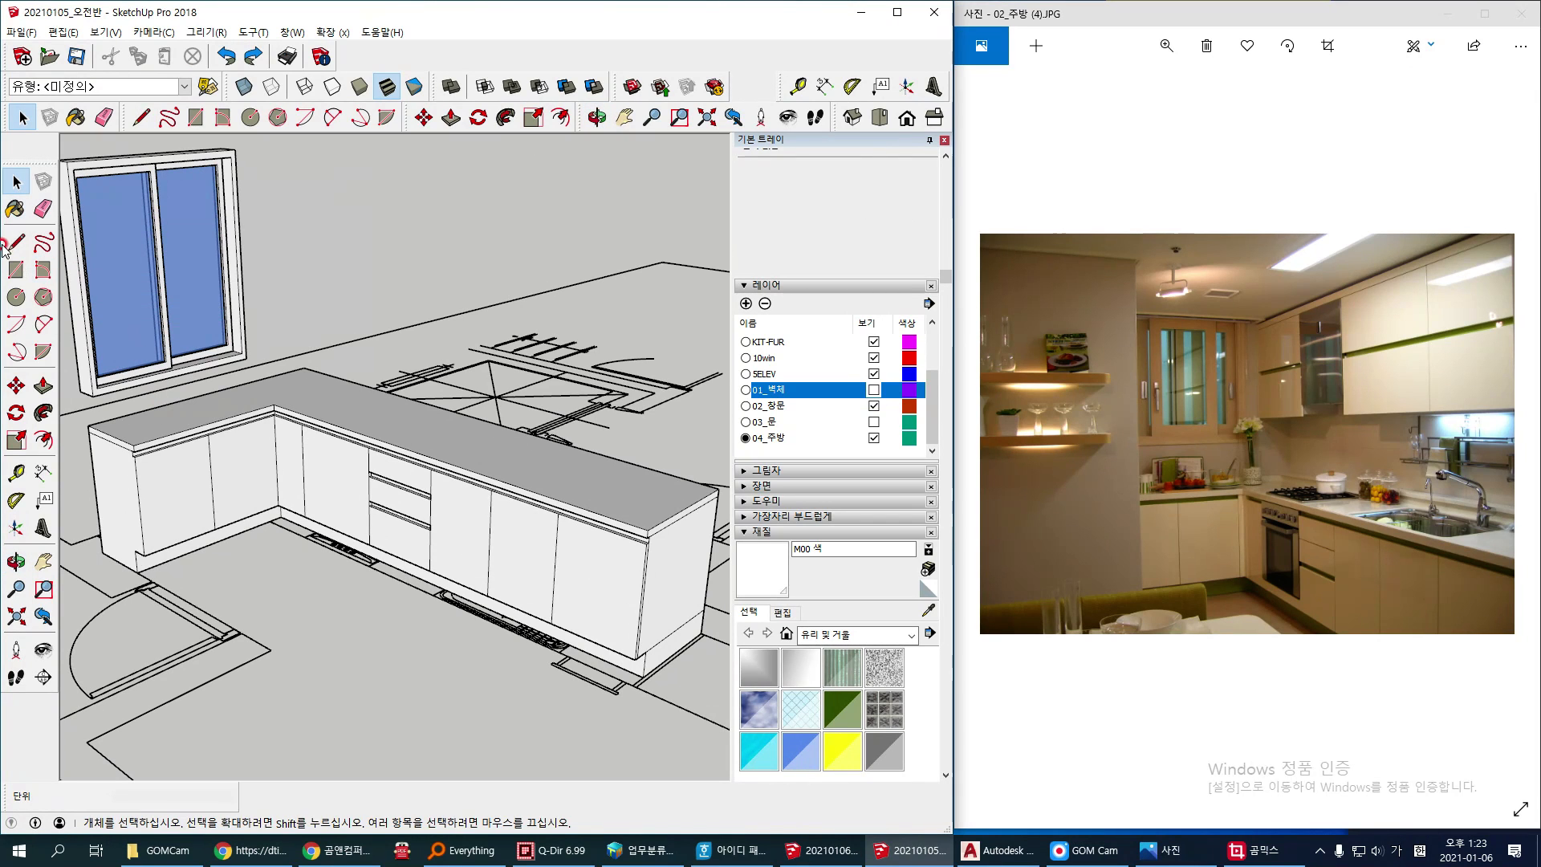
pyautogui.click(16, 241)
pyautogui.scroll(5, 145, 473)
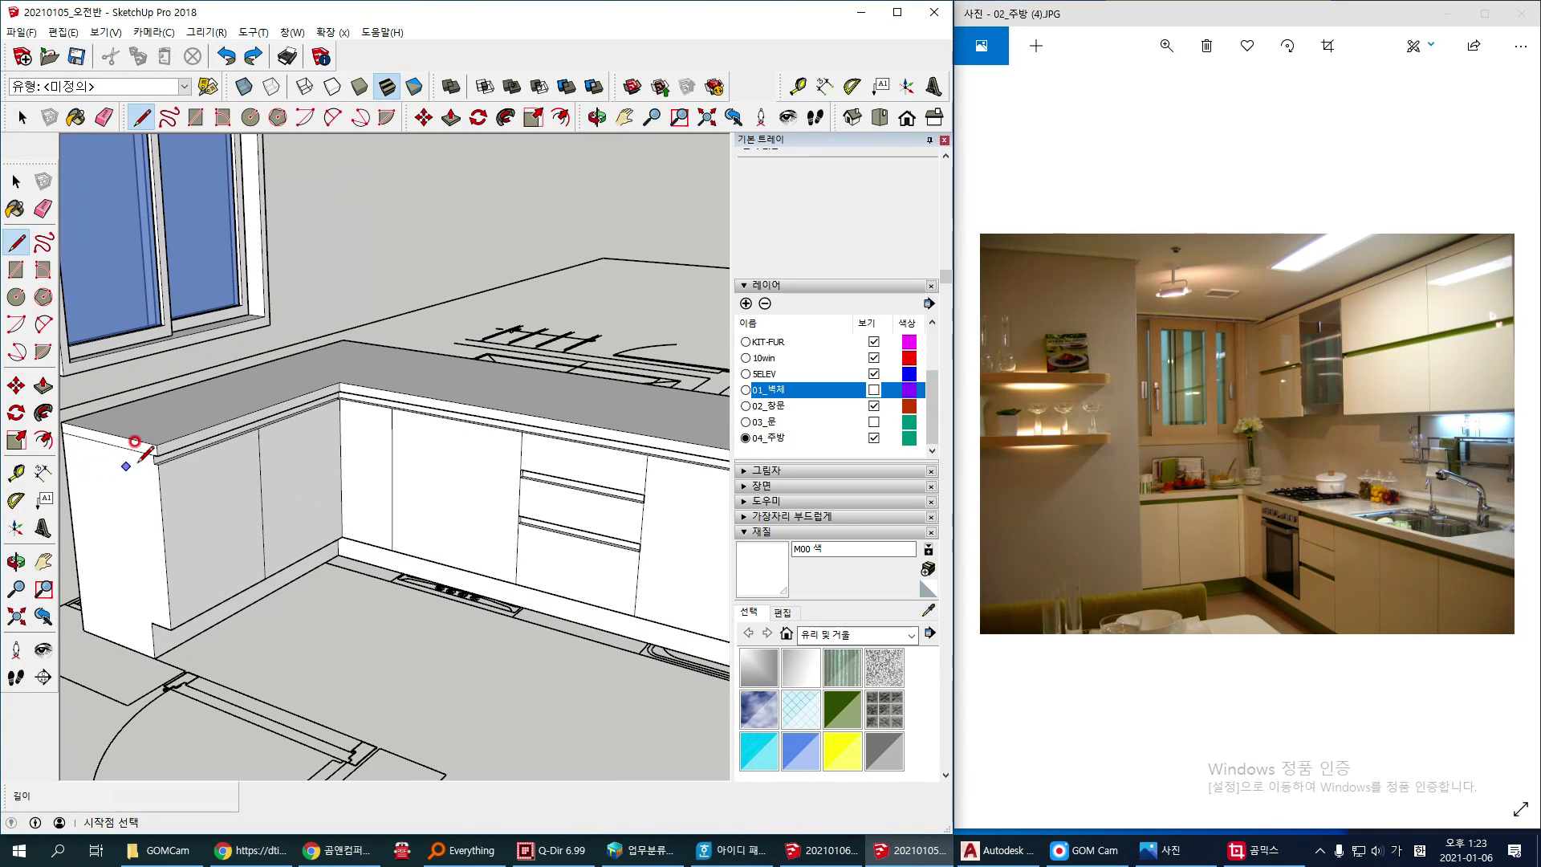
pyautogui.click(154, 464)
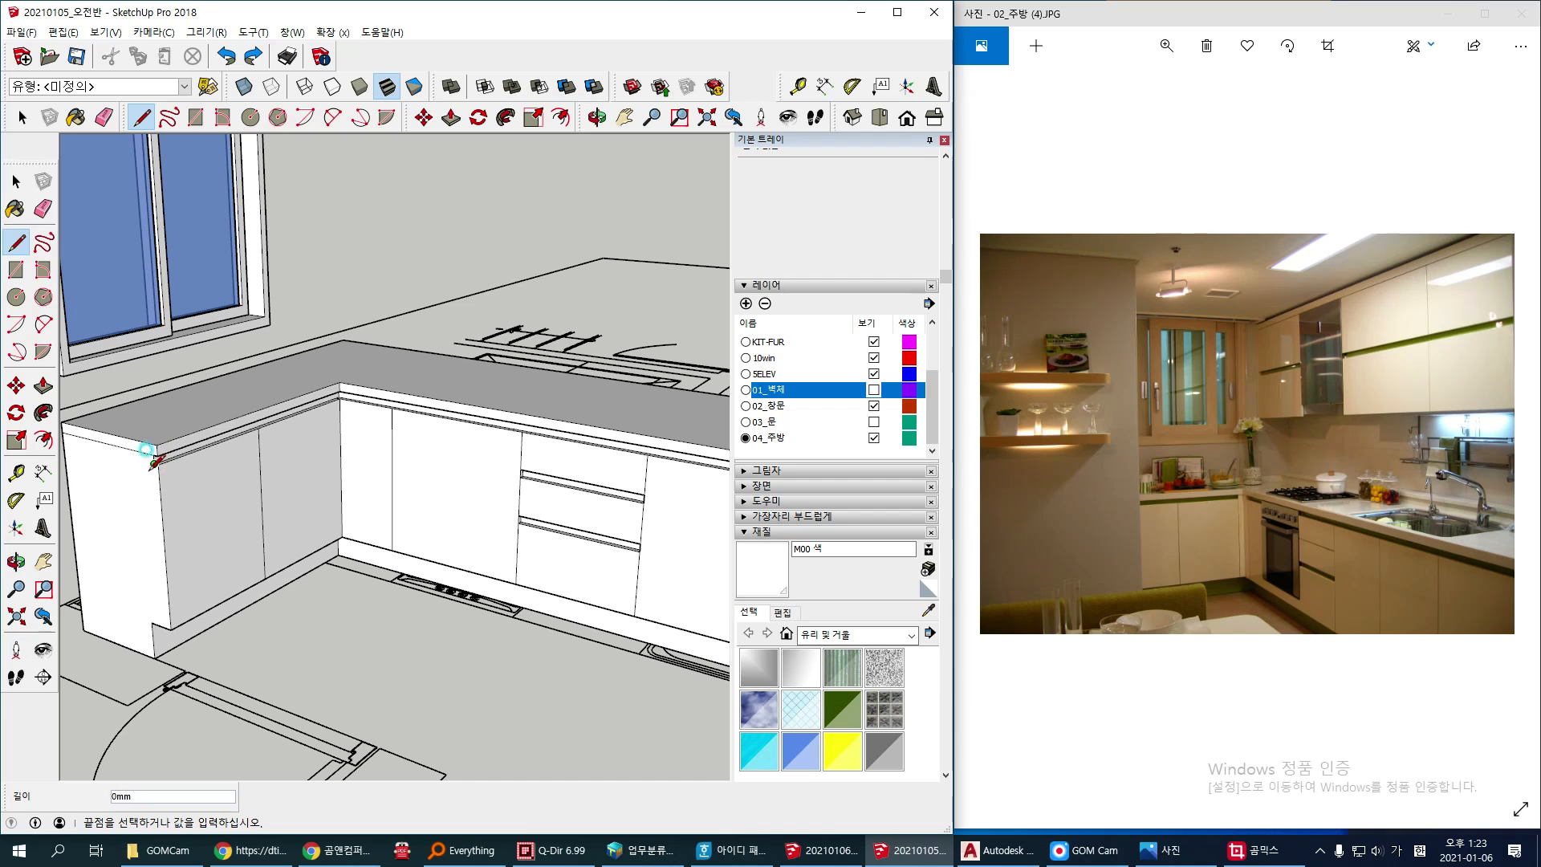
pyautogui.scroll(2, 146, 625)
pyautogui.click(148, 621)
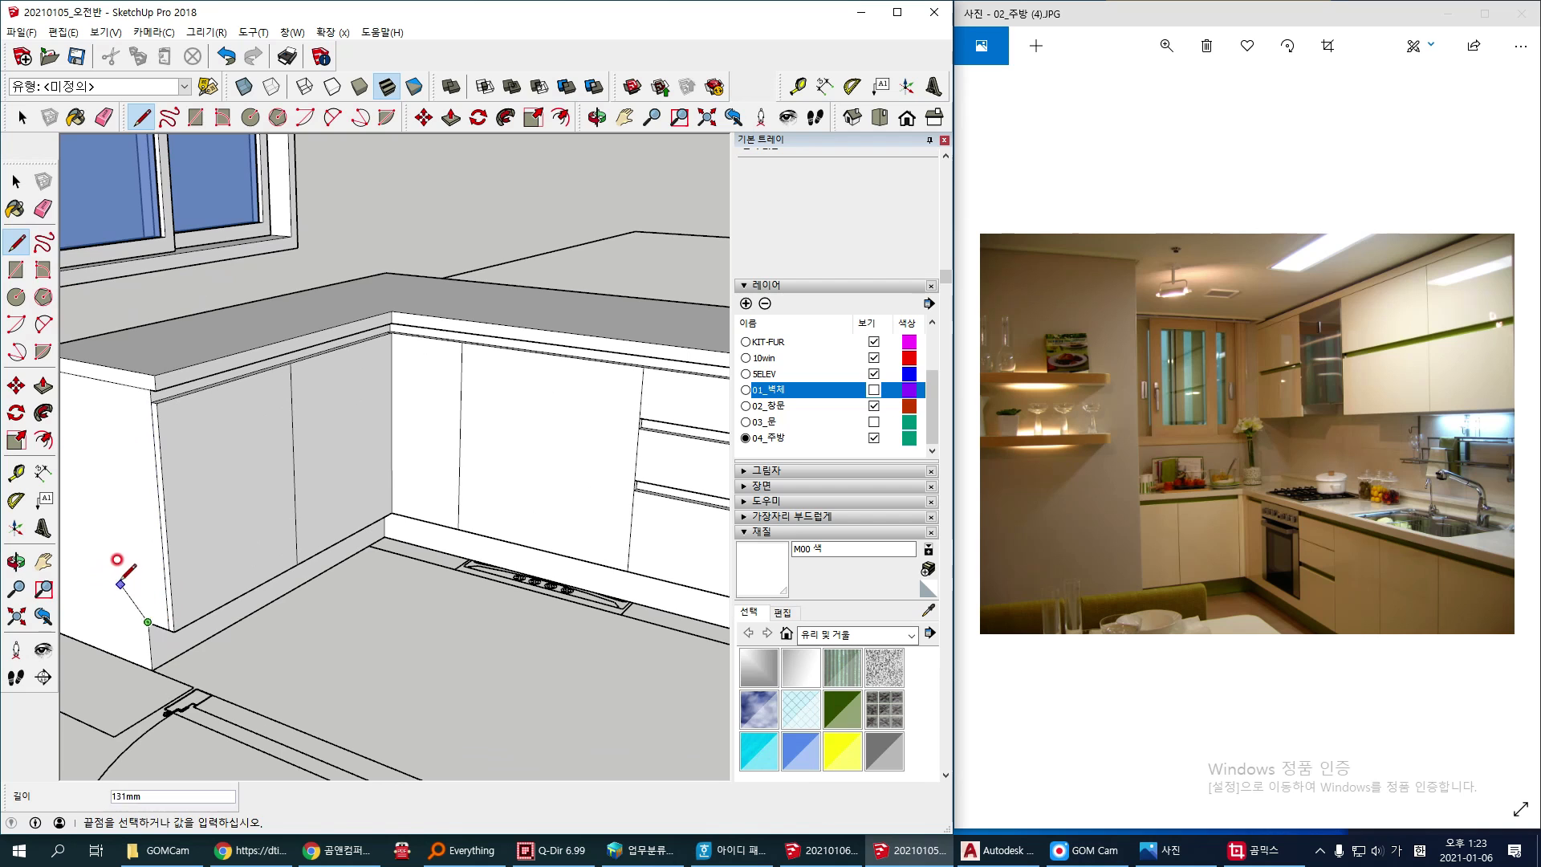
pyautogui.keyDown('shift'); pyautogui.moveTo(121, 583); pyautogui.dragTo(196, 562, button='middle'); pyautogui.keyUp('shift')
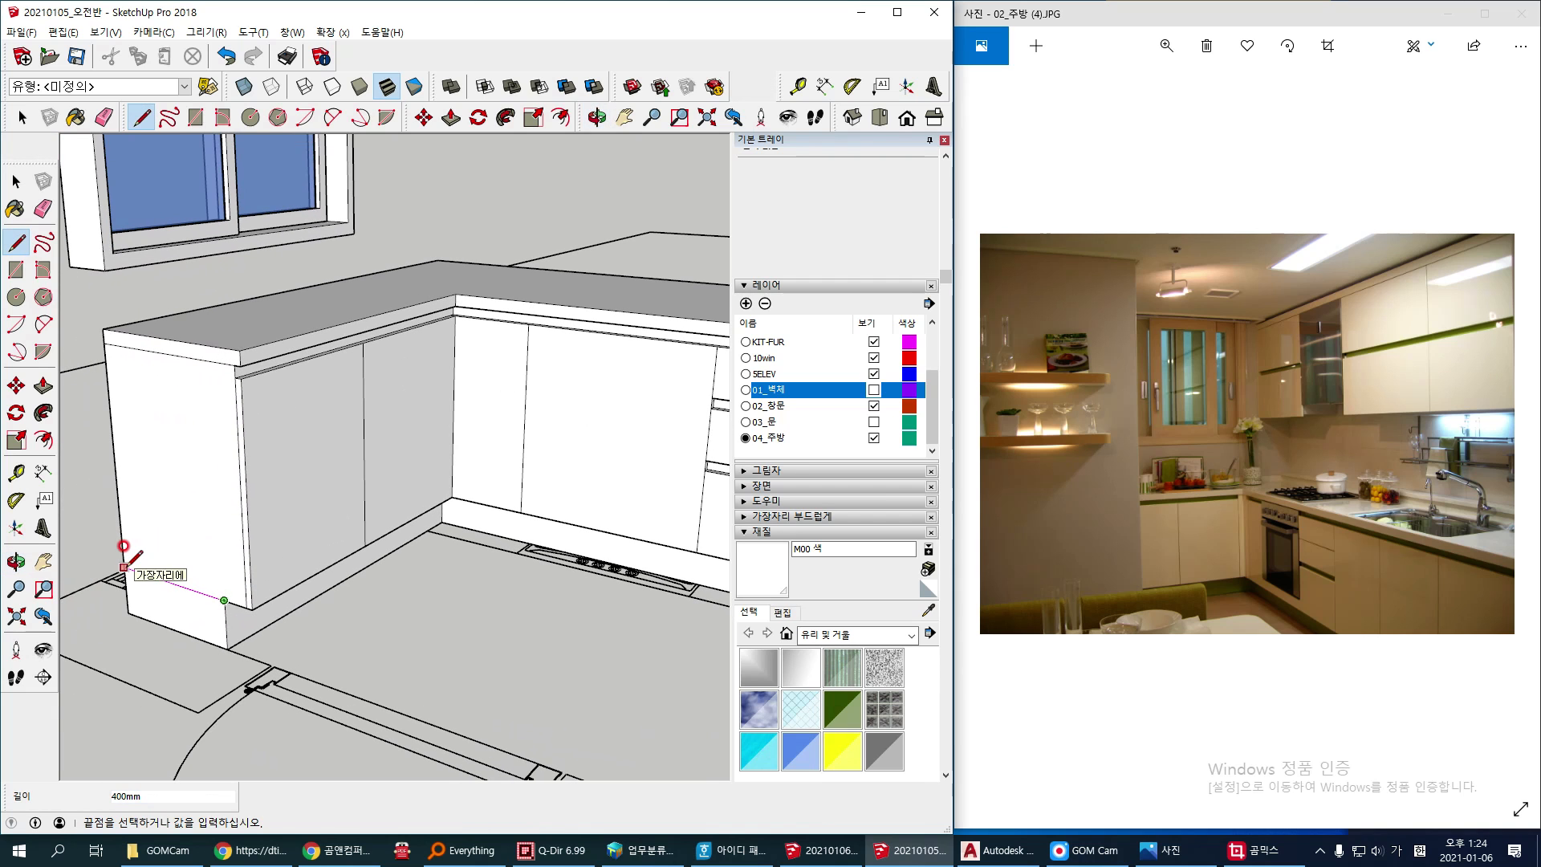
# Step: Select all connected geometry of the L-shaped base counter and make it a group
pyautogui.moveTo(361, 576); pyautogui.dragTo(447, 520, button='middle')
pyautogui.press('space')
pyautogui.click(472, 514)
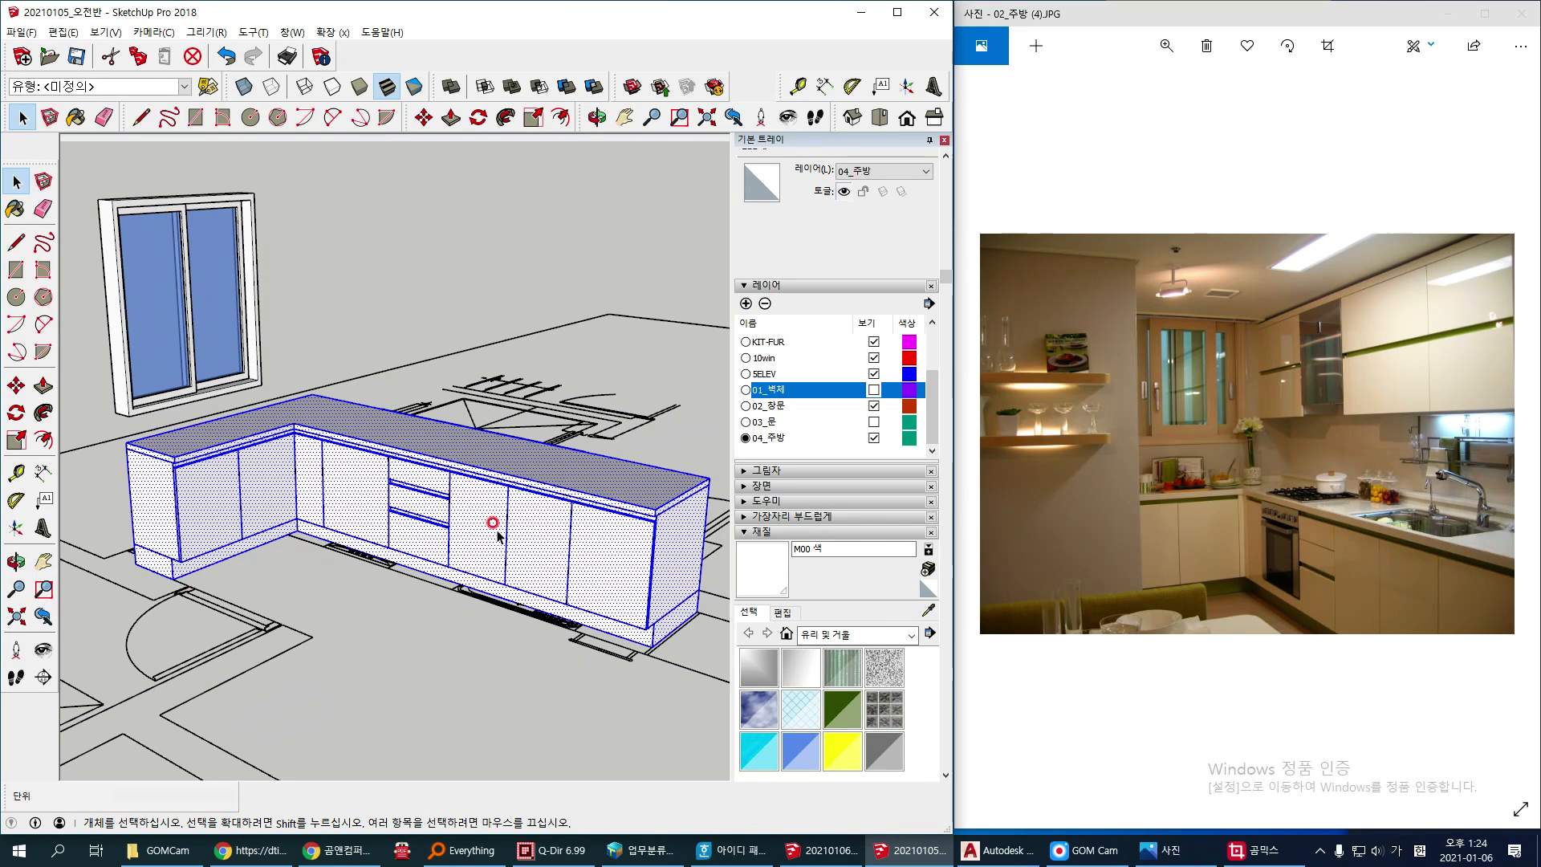
pyautogui.rightClick(491, 528)
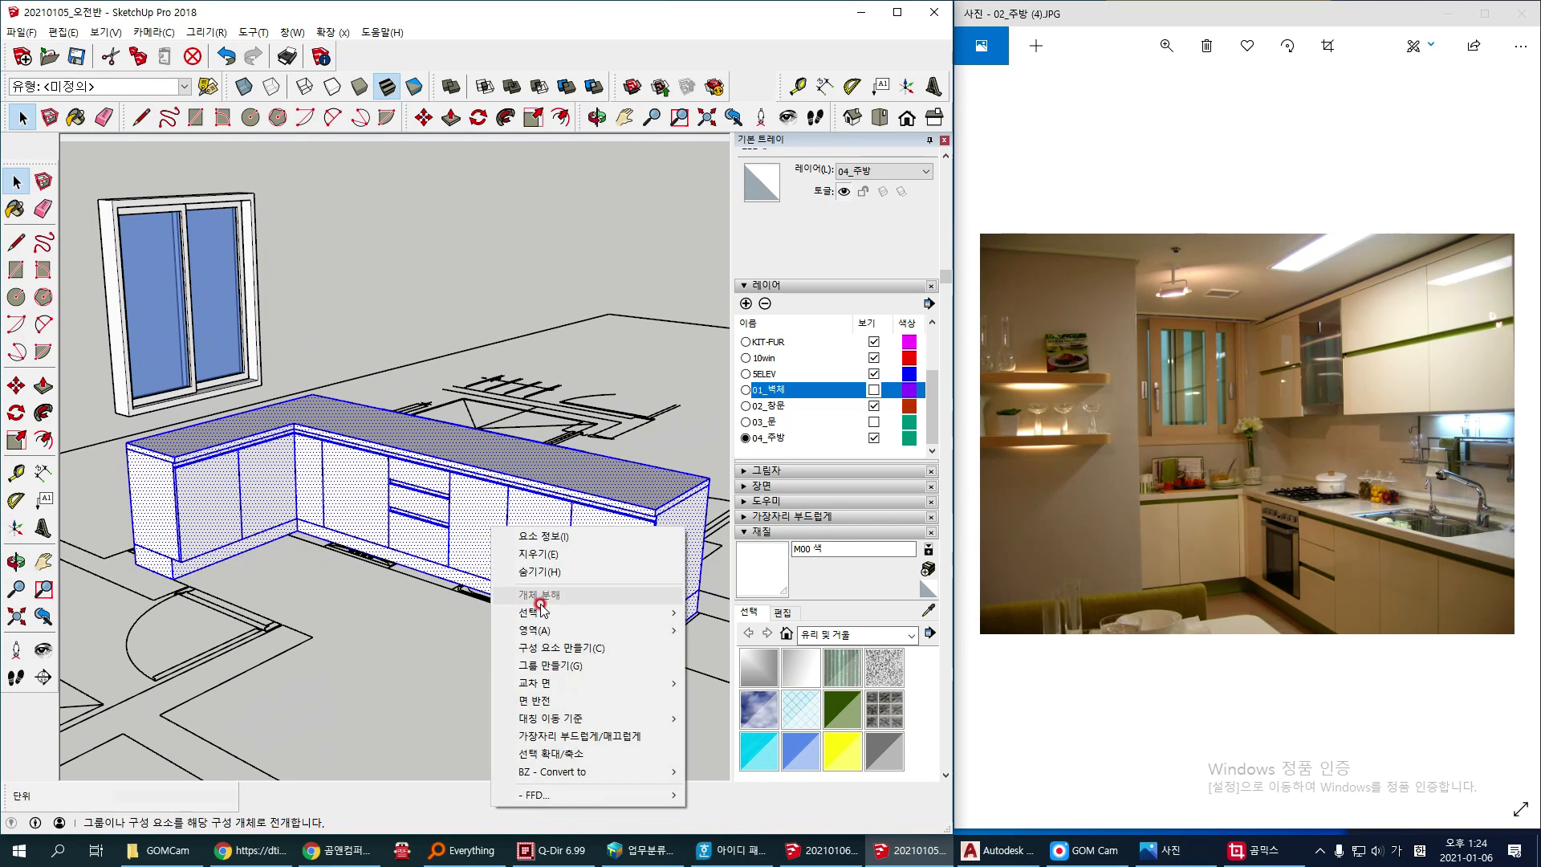
pyautogui.click(530, 665)
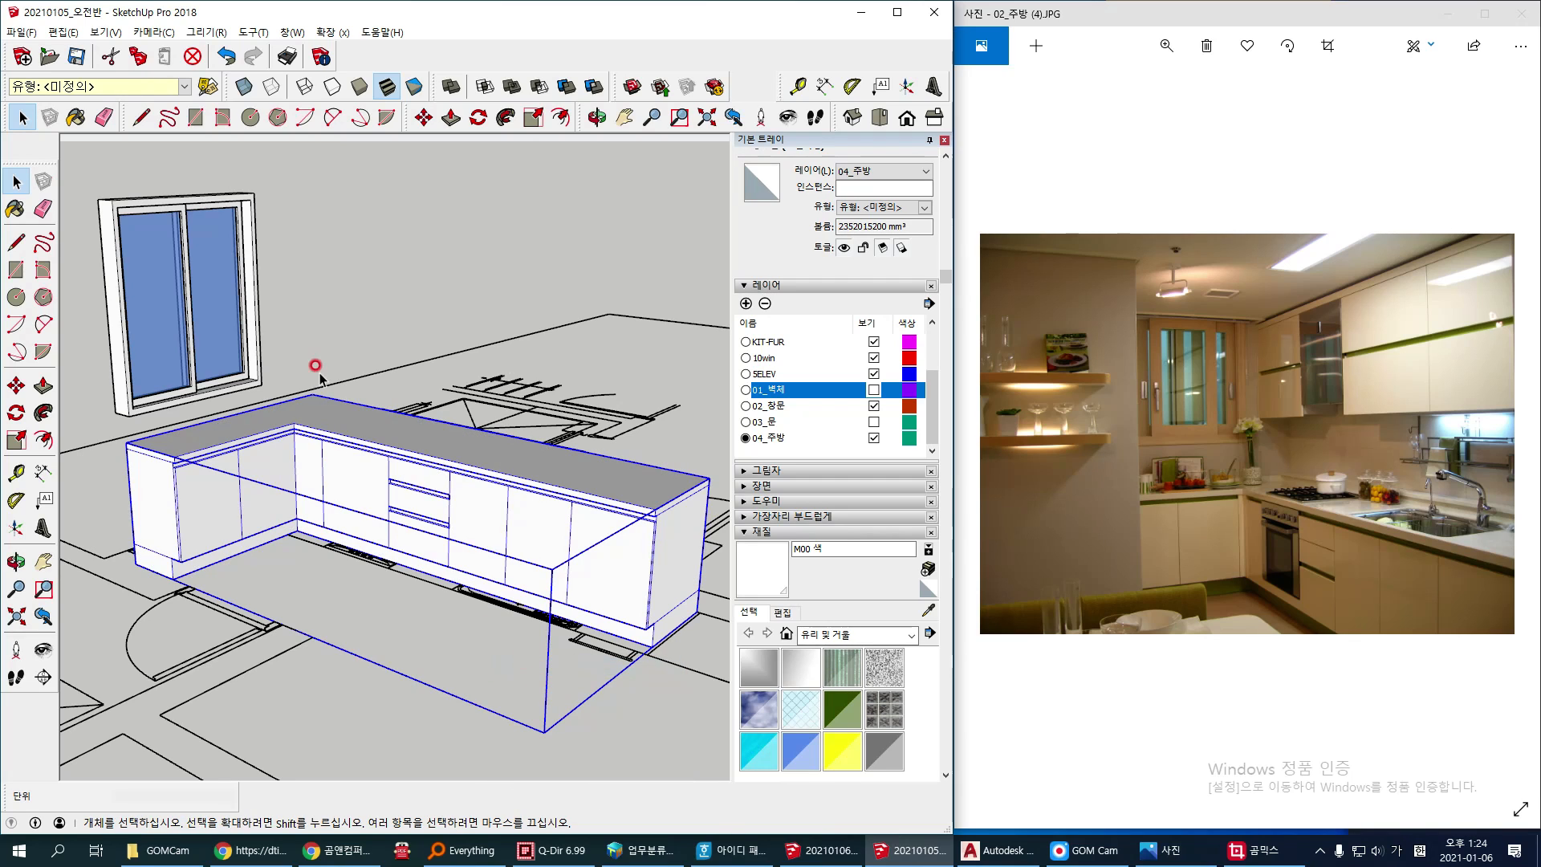